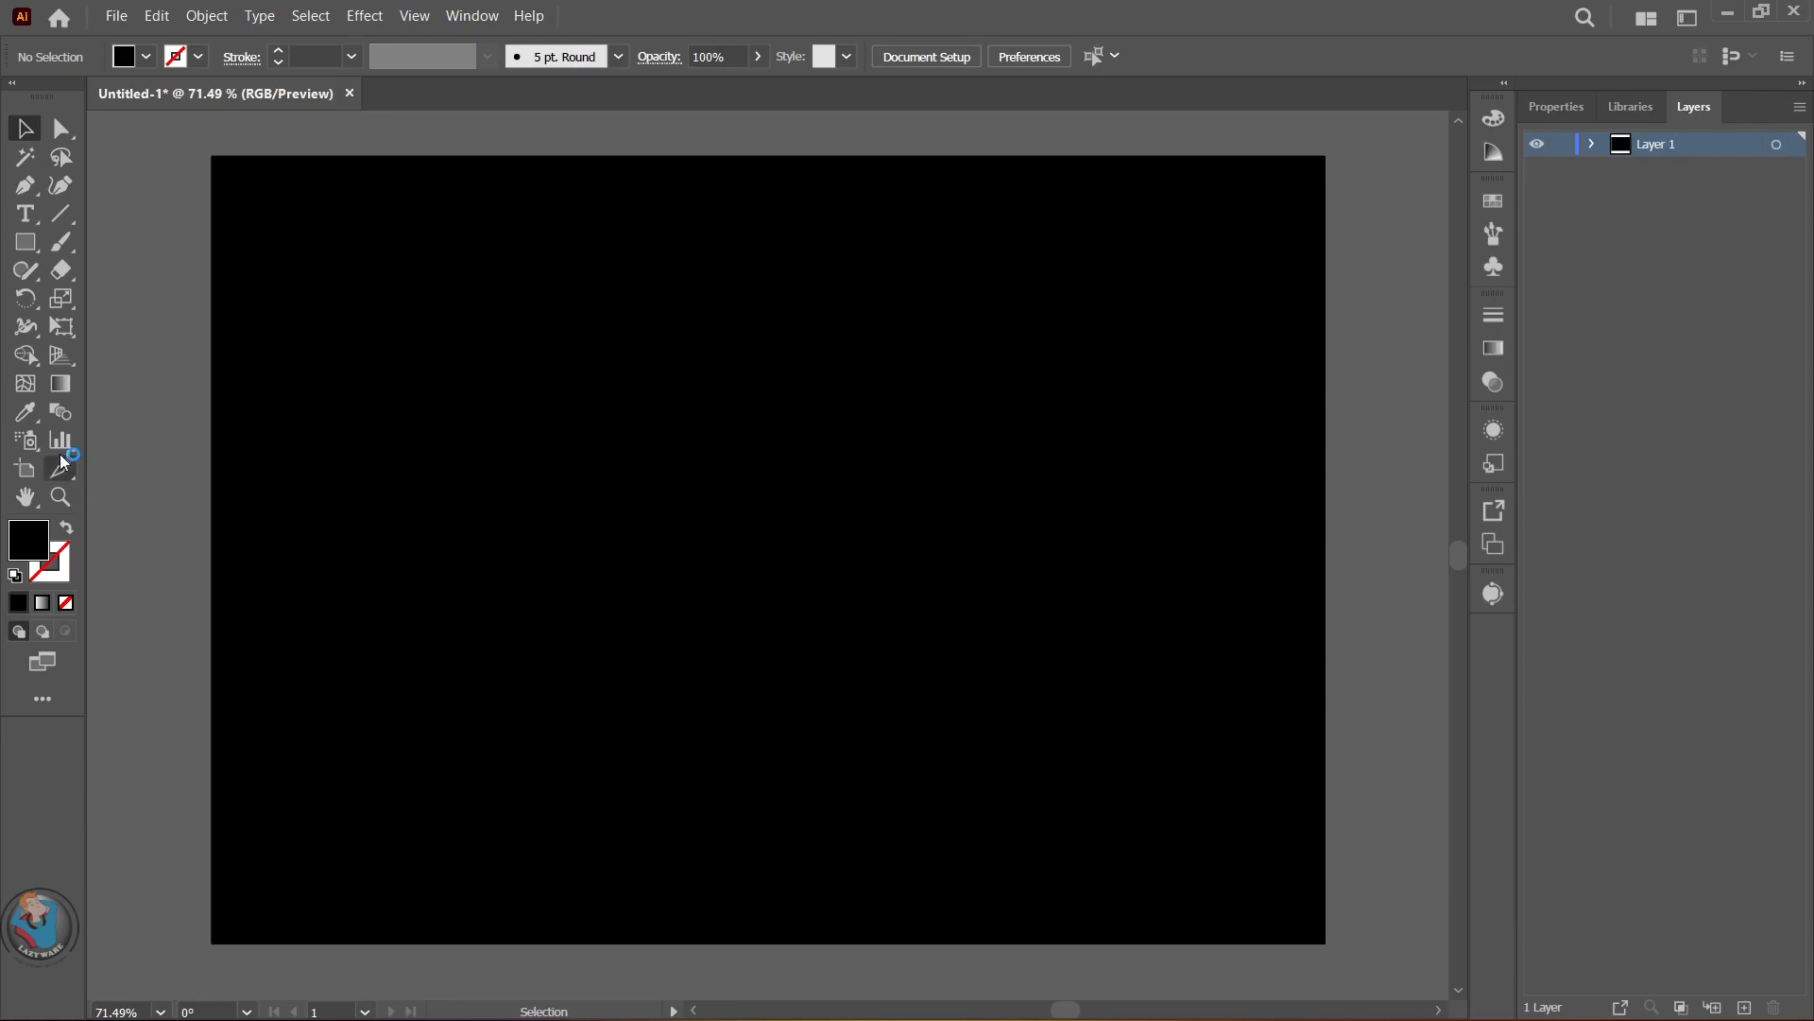
# - Choose the Ellipse tool and set the fill colour to white
pyautogui.click(1046, 548)
pyautogui.click(39, 246)
pyautogui.click(104, 296)
pyautogui.doubleClick(28, 541)
pyautogui.click(1253, 328)
pyautogui.click(1777, 335)
# - Draw a loose cluster of small white dots in varied sizes in the upper middle of the black background
pyautogui.moveTo(808, 373); pyautogui.dragTo(901, 404)
pyautogui.click(665, 113)
pyautogui.moveTo(837, 343); pyautogui.dragTo(886, 348)
pyautogui.moveTo(814, 421); pyautogui.dragTo(819, 426)
pyautogui.moveTo(727, 366); pyautogui.dragTo(726, 368)
pyautogui.click(761, 337)
pyautogui.click(669, 115)
pyautogui.click(928, 567)
pyautogui.moveTo(788, 310); pyautogui.dragTo(857, 319)
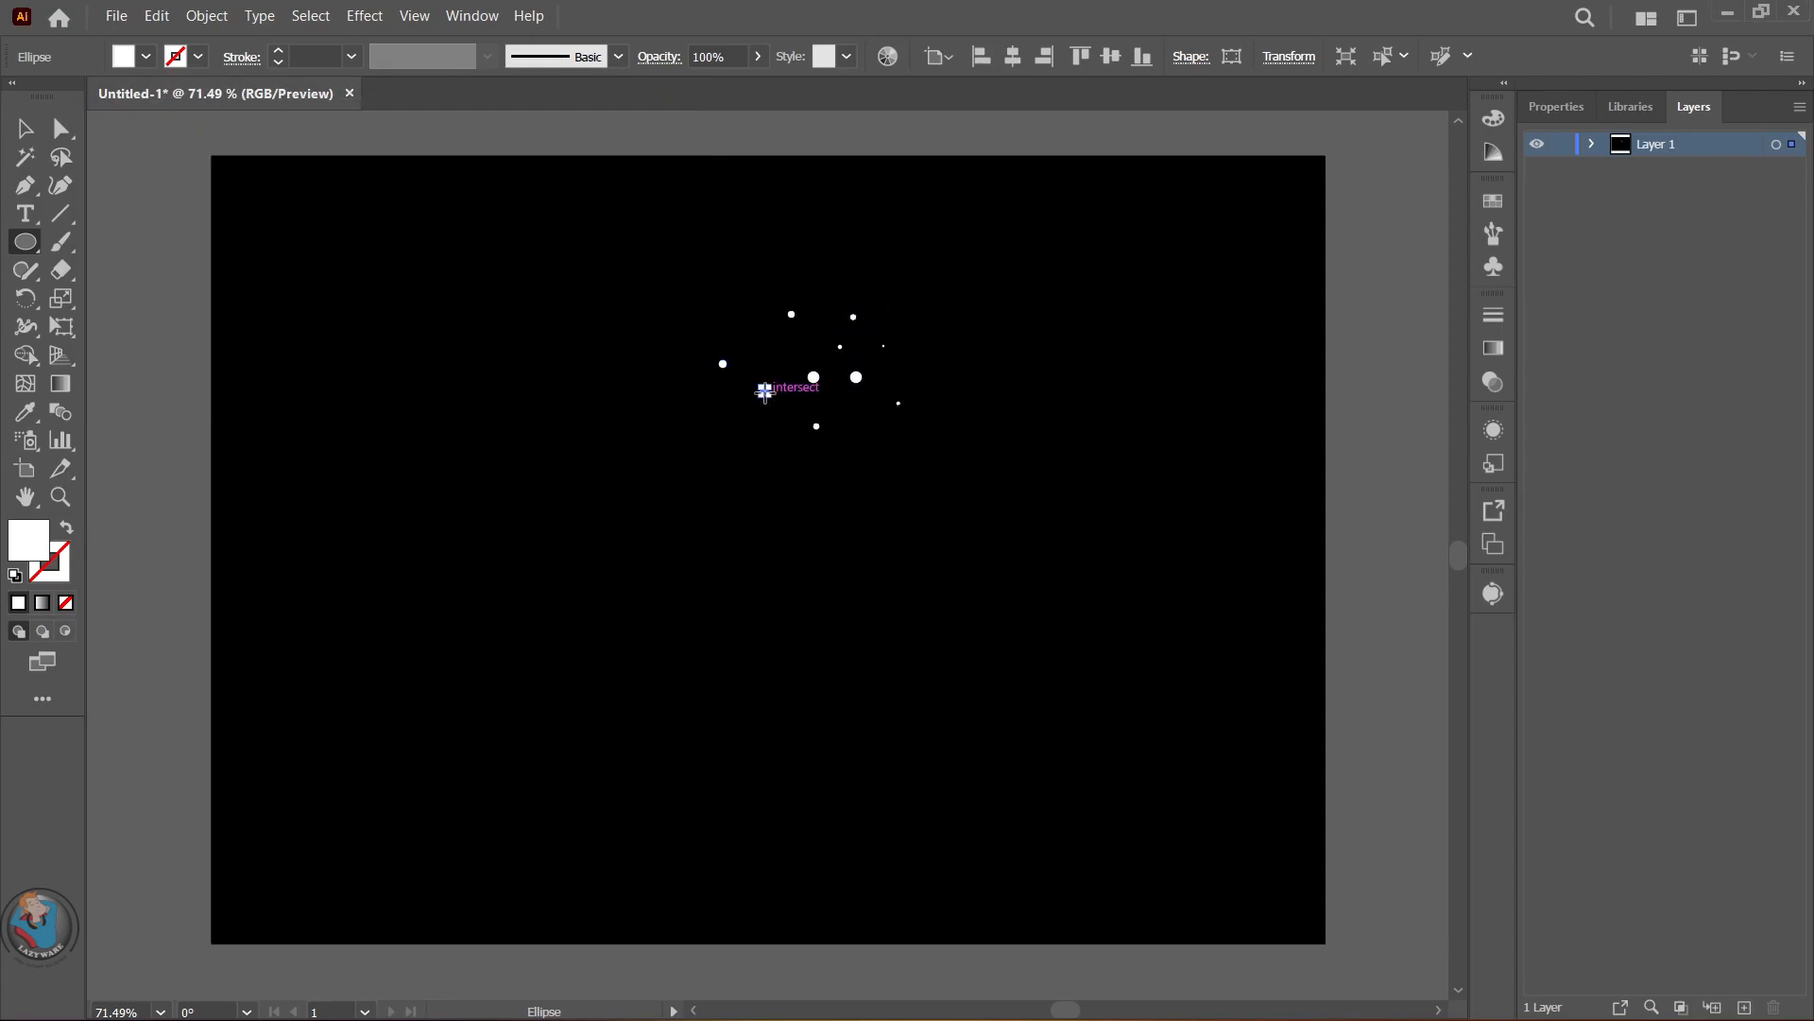
pyautogui.moveTo(762, 388); pyautogui.dragTo(767, 394)
pyautogui.moveTo(929, 372); pyautogui.dragTo(935, 377)
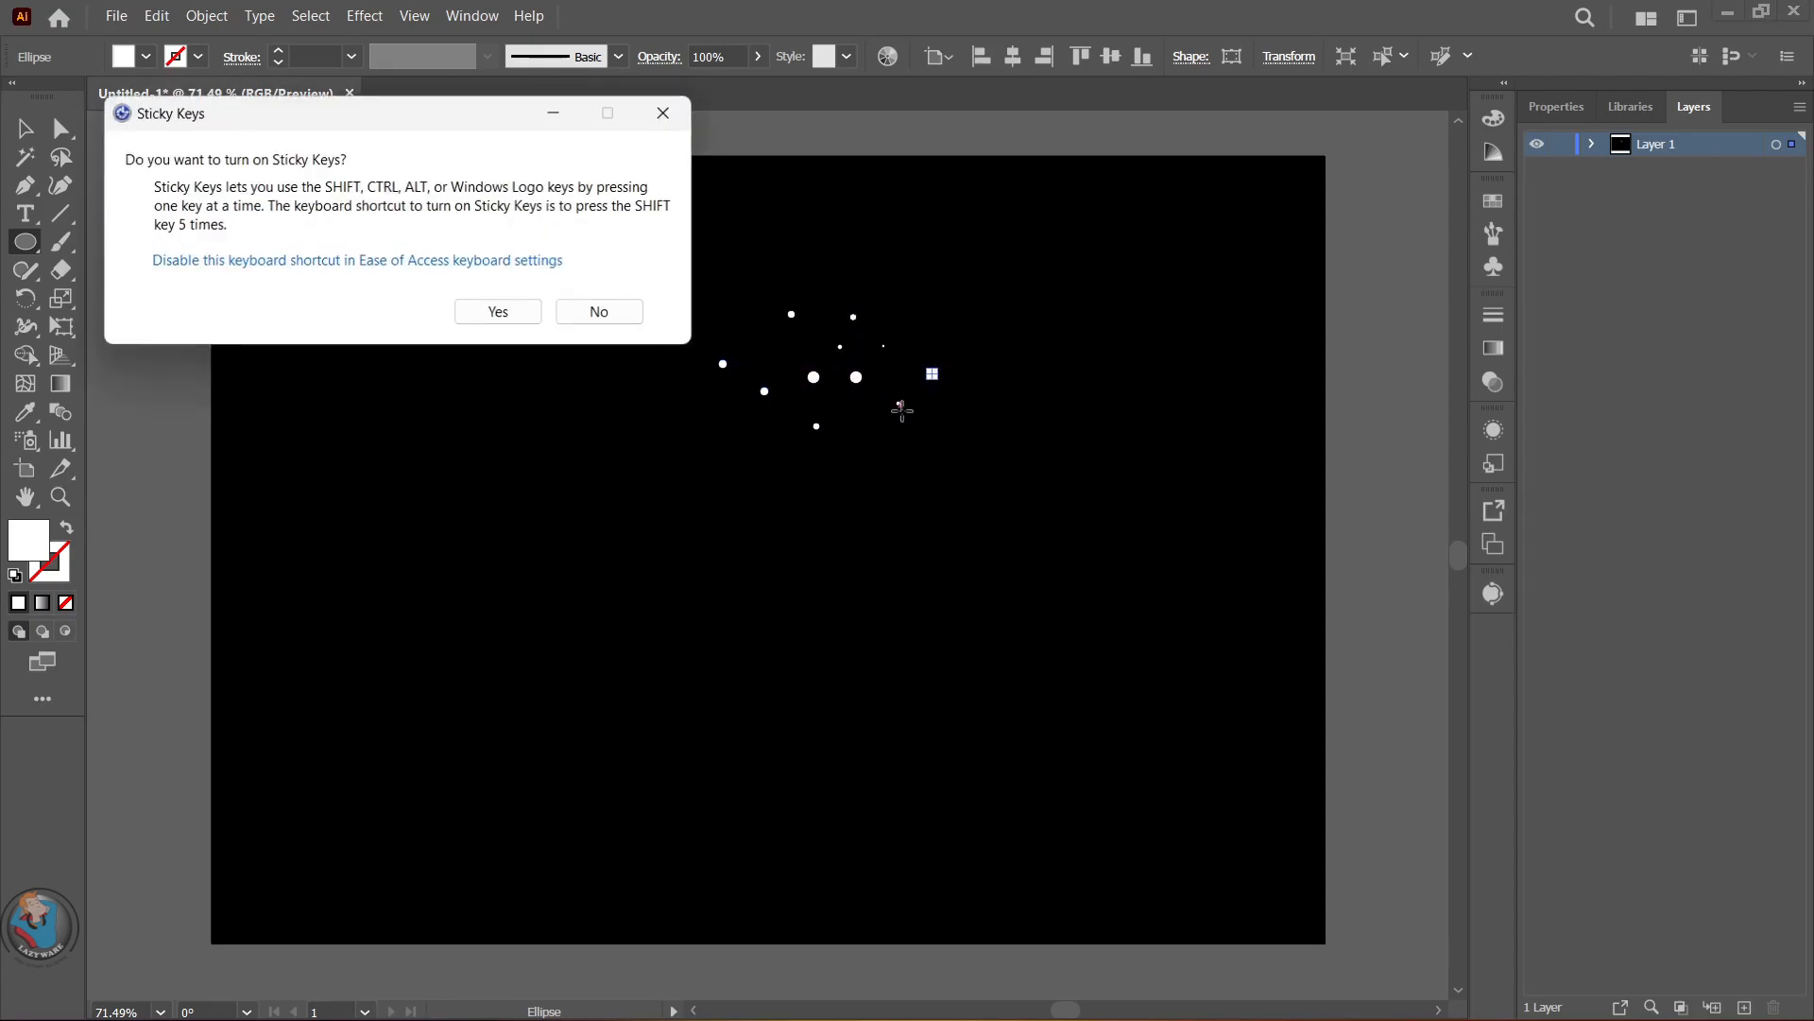
# - Answer Yes to the Sticky Keys prompt and draw more white dots to widen the cluster
pyautogui.click(501, 312)
pyautogui.moveTo(683, 403); pyautogui.dragTo(753, 431)
pyautogui.click(737, 444)
pyautogui.press('Escape')
pyautogui.moveTo(686, 368)
pyautogui.mouseDown()
pyautogui.moveTo(724, 343)
pyautogui.moveTo(785, 357)
pyautogui.mouseUp()
pyautogui.moveTo(740, 298); pyautogui.dragTo(750, 308)
pyautogui.moveTo(854, 441); pyautogui.dragTo(777, 452)
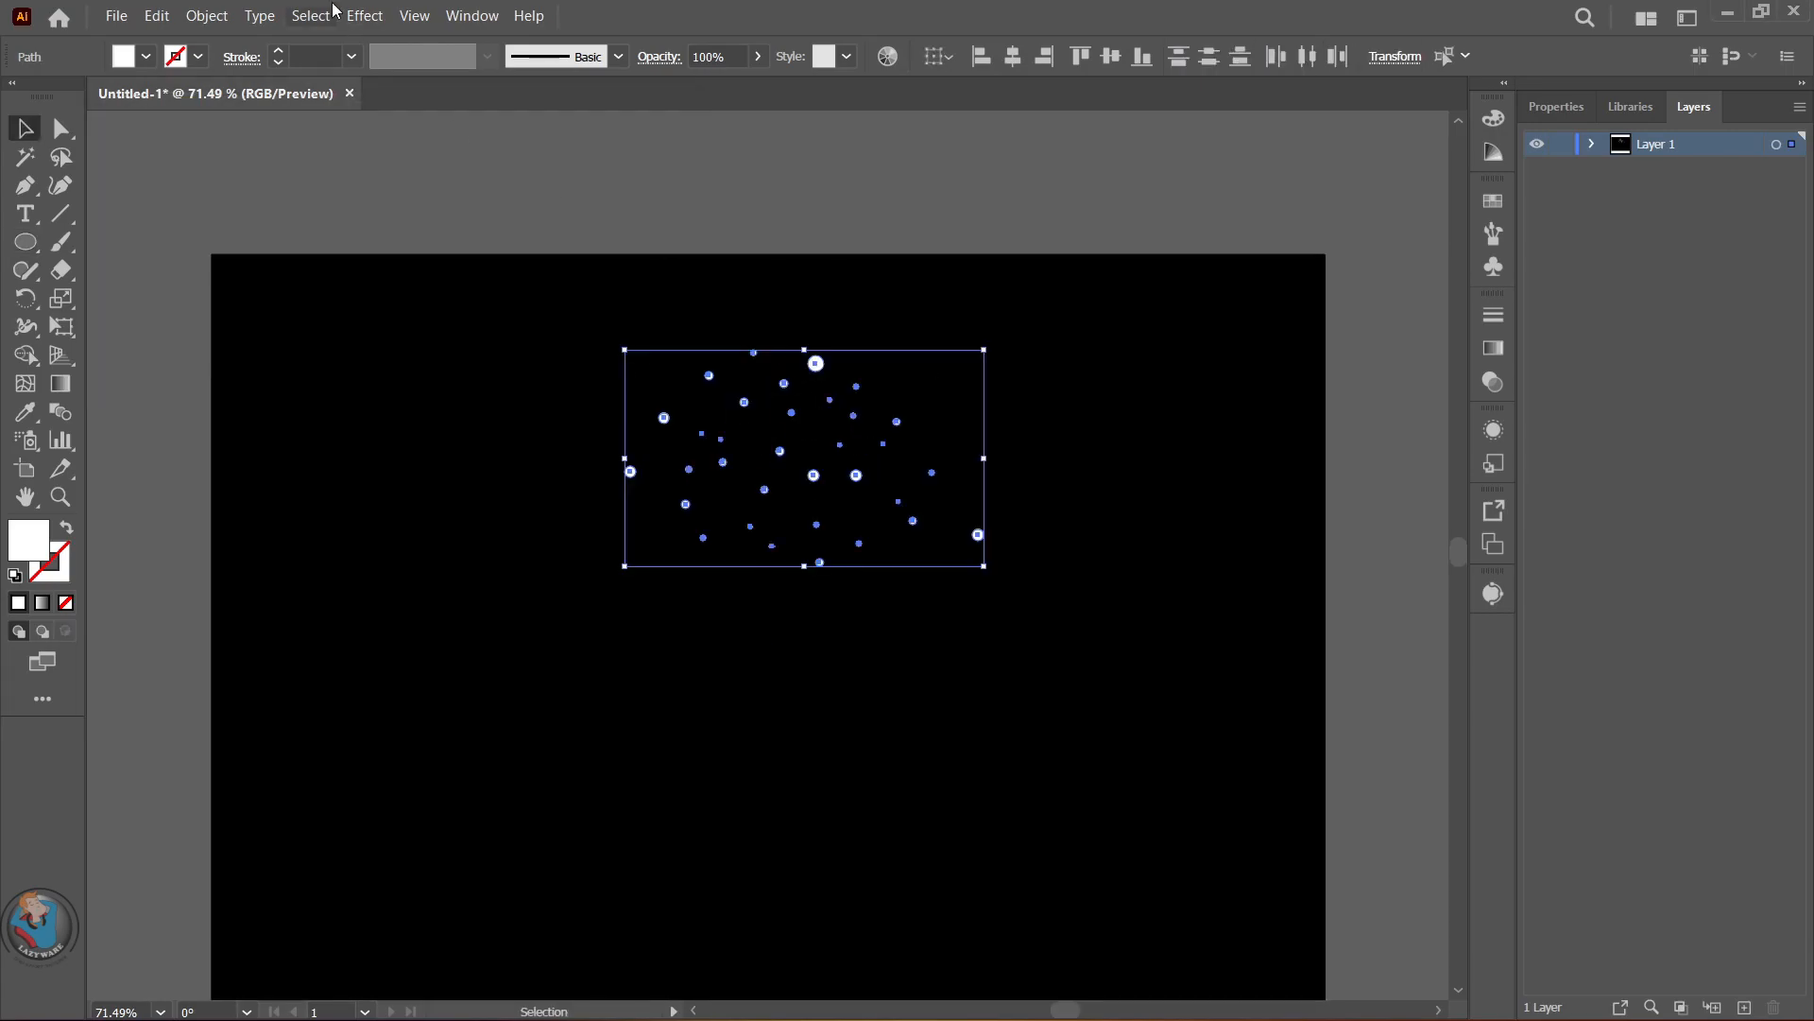
# - Apply a Gaussian Blur effect to the selected white dots
pyautogui.click(364, 17)
pyautogui.moveTo(480, 481)
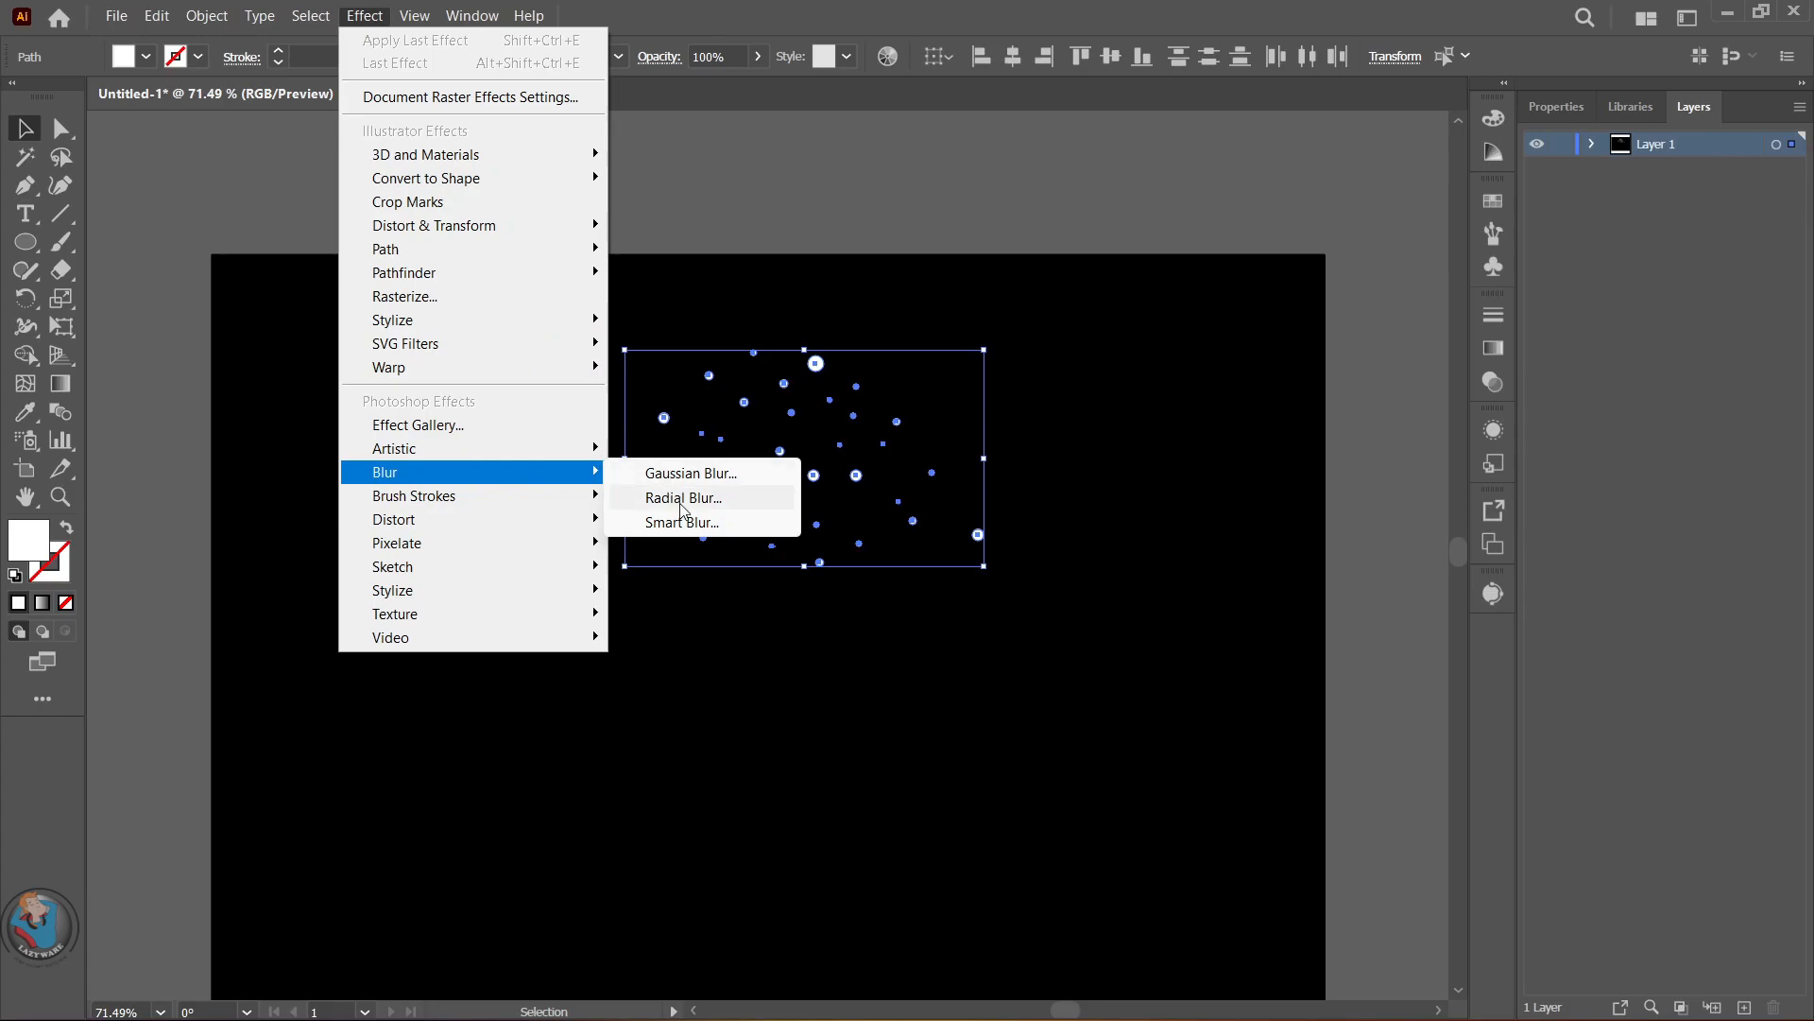
pyautogui.click(700, 474)
pyautogui.moveTo(897, 437); pyautogui.dragTo(1120, 430)
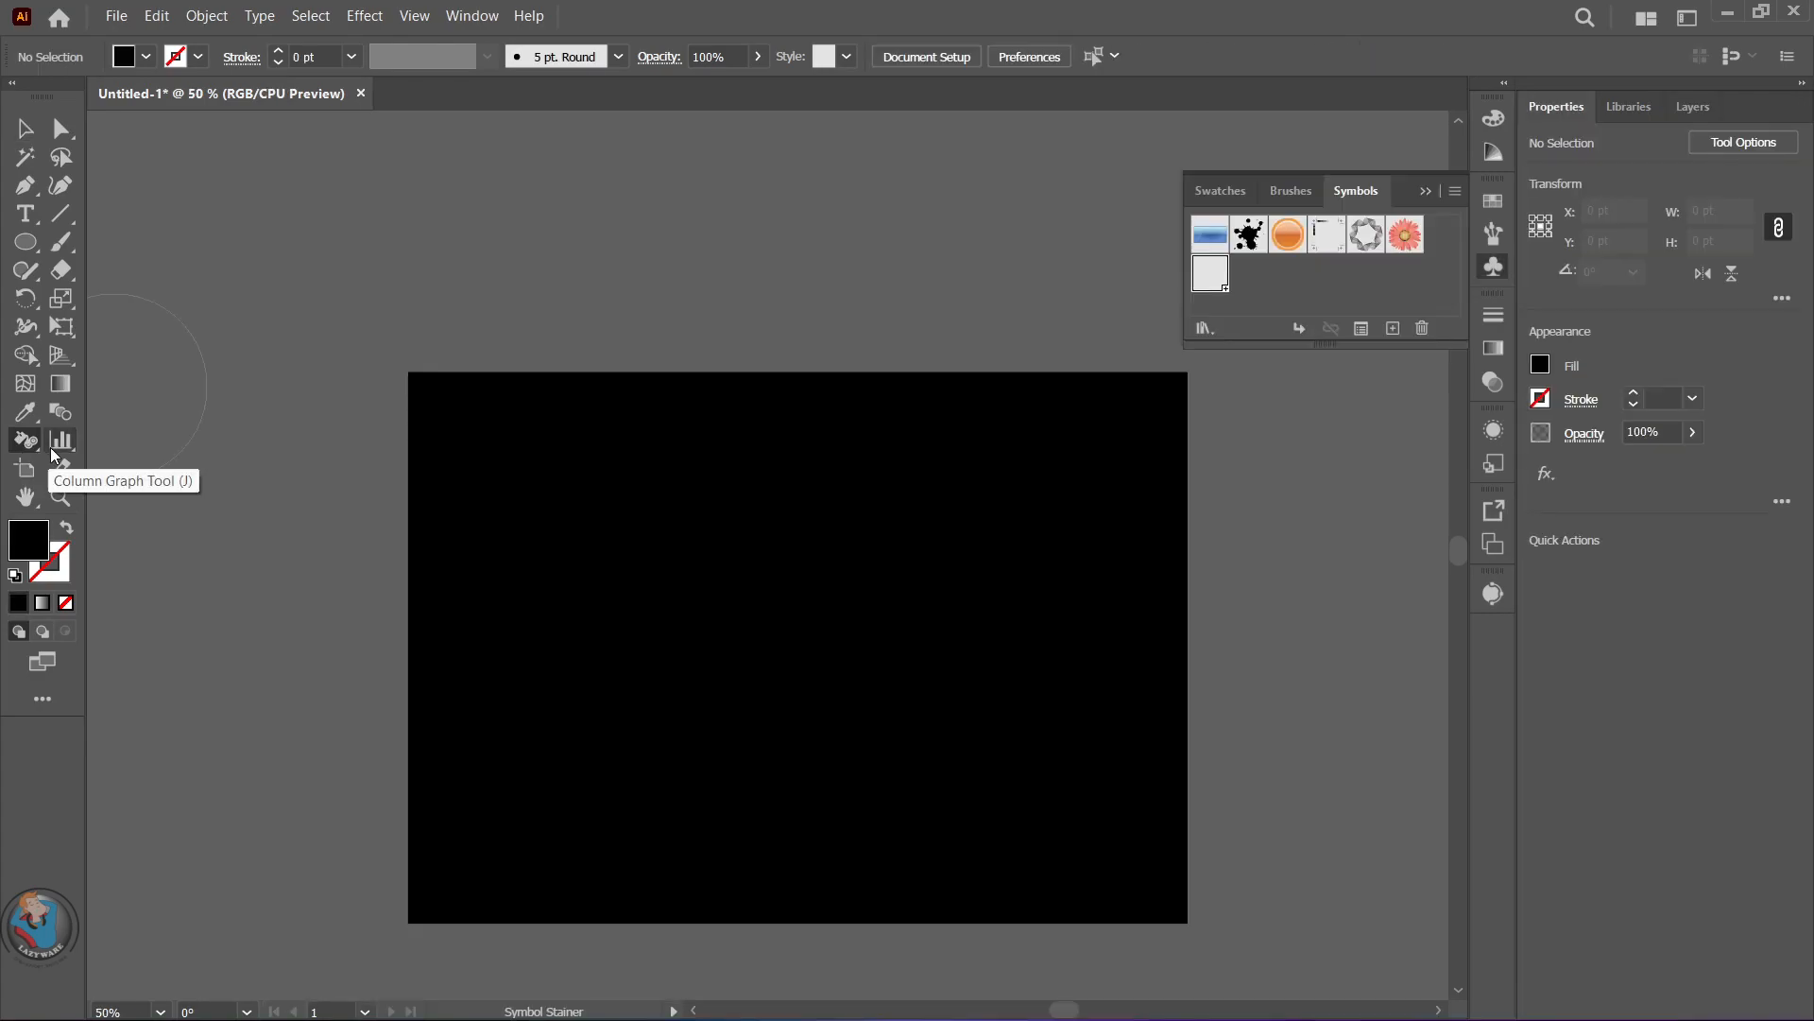
# - Spray the white dot symbol across the whole black background with the Symbol Sprayer tool
pyautogui.moveTo(32, 442); pyautogui.dragTo(217, 439)
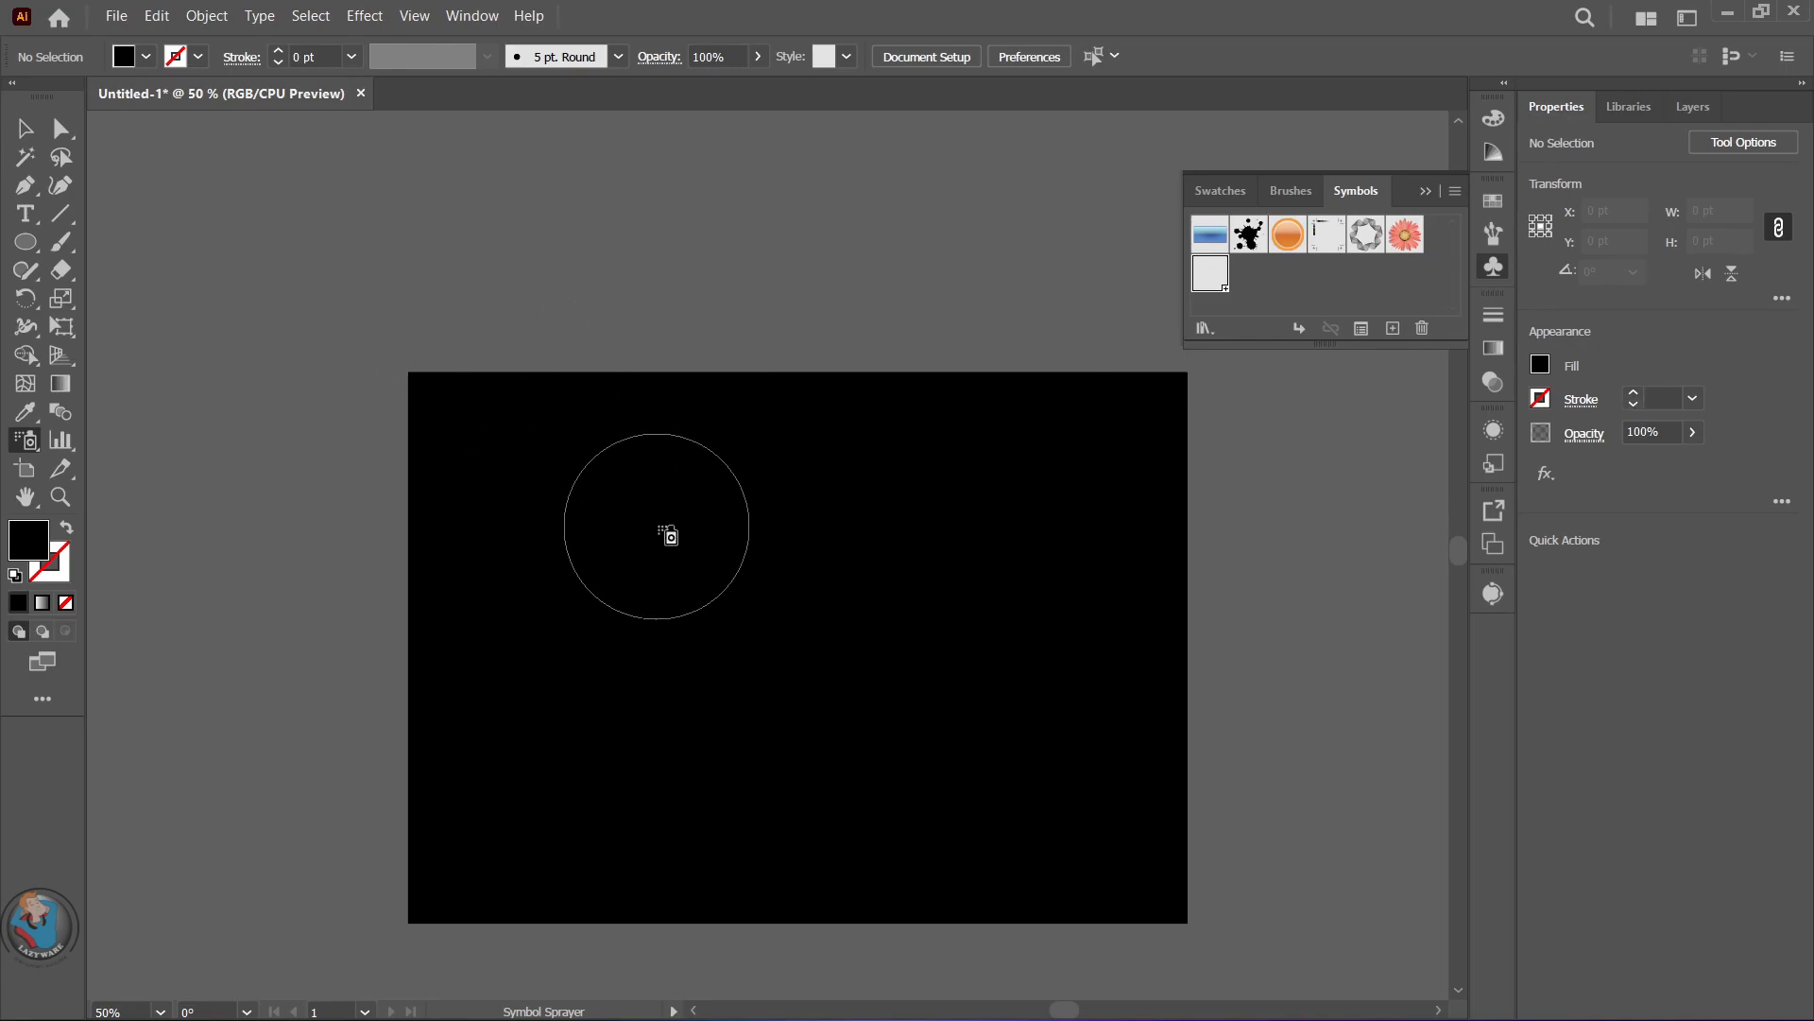
pyautogui.moveTo(587, 538); pyautogui.dragTo(447, 422)
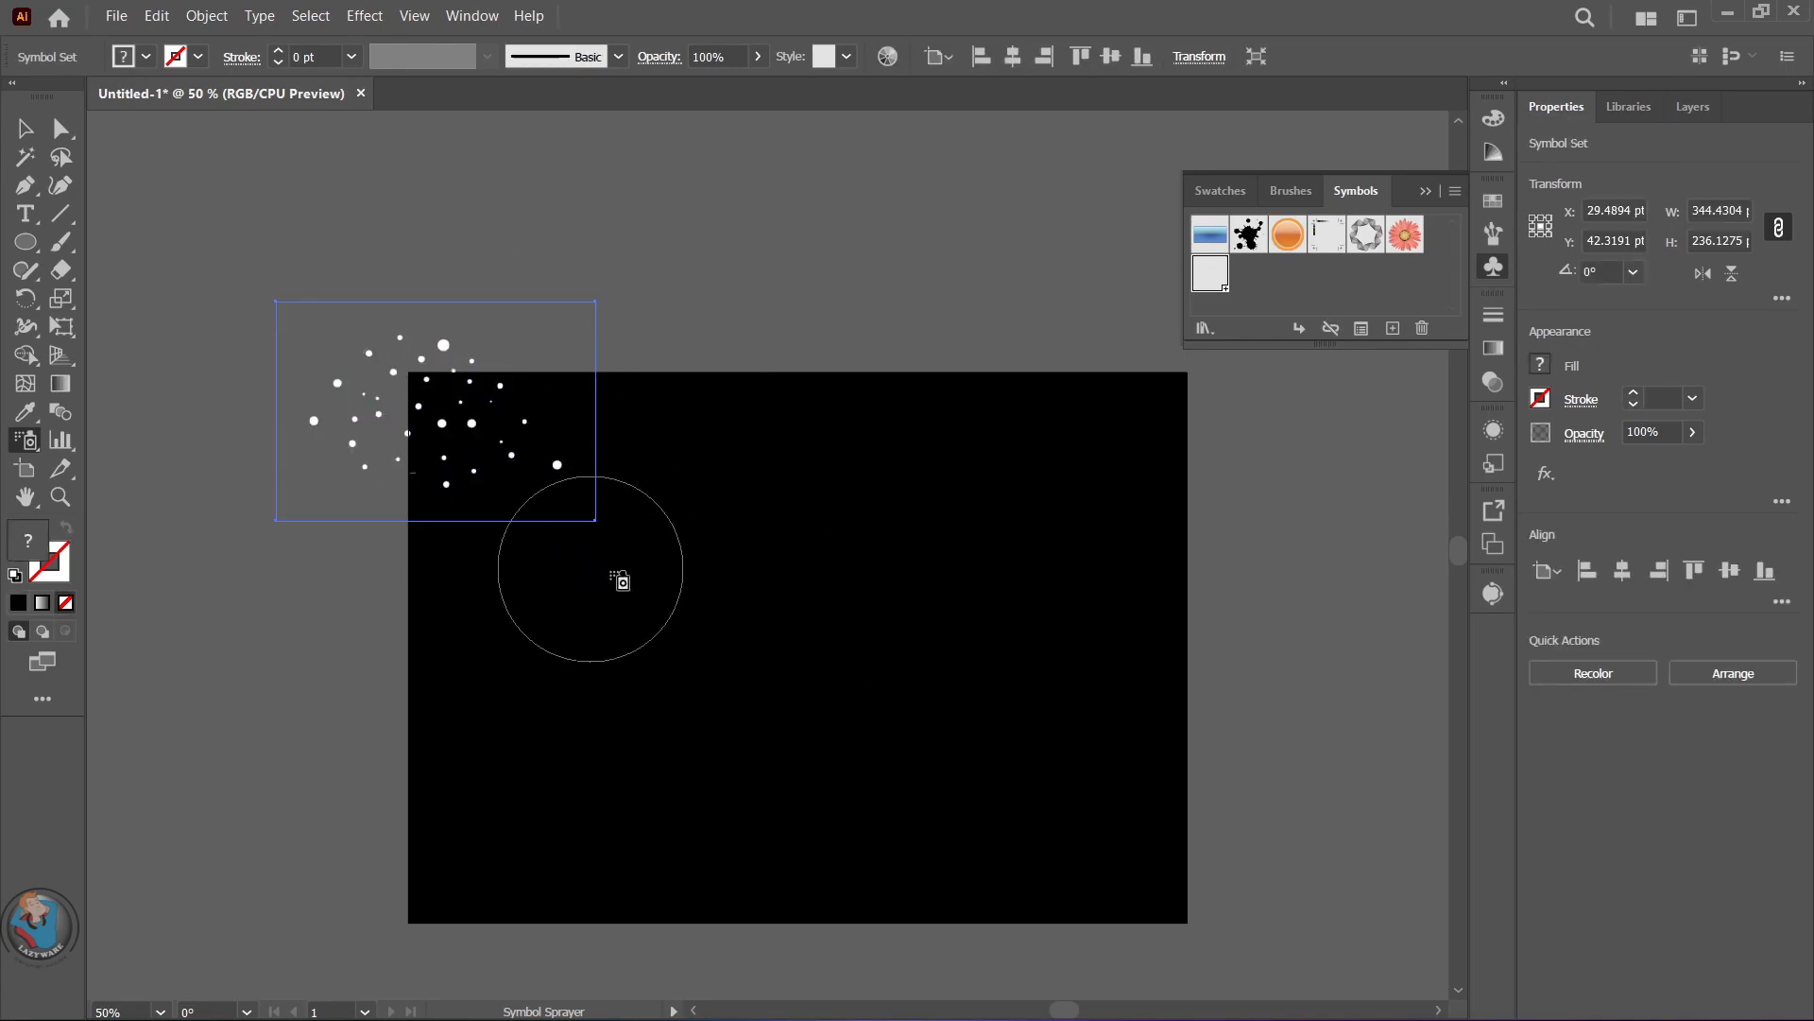
pyautogui.moveTo(668, 417); pyautogui.dragTo(655, 400)
pyautogui.moveTo(924, 389)
pyautogui.mouseDown()
pyautogui.moveTo(1197, 407)
pyautogui.moveTo(1180, 593)
pyautogui.moveTo(1066, 597)
pyautogui.moveTo(1020, 556)
pyautogui.moveTo(814, 591)
pyautogui.mouseUp()
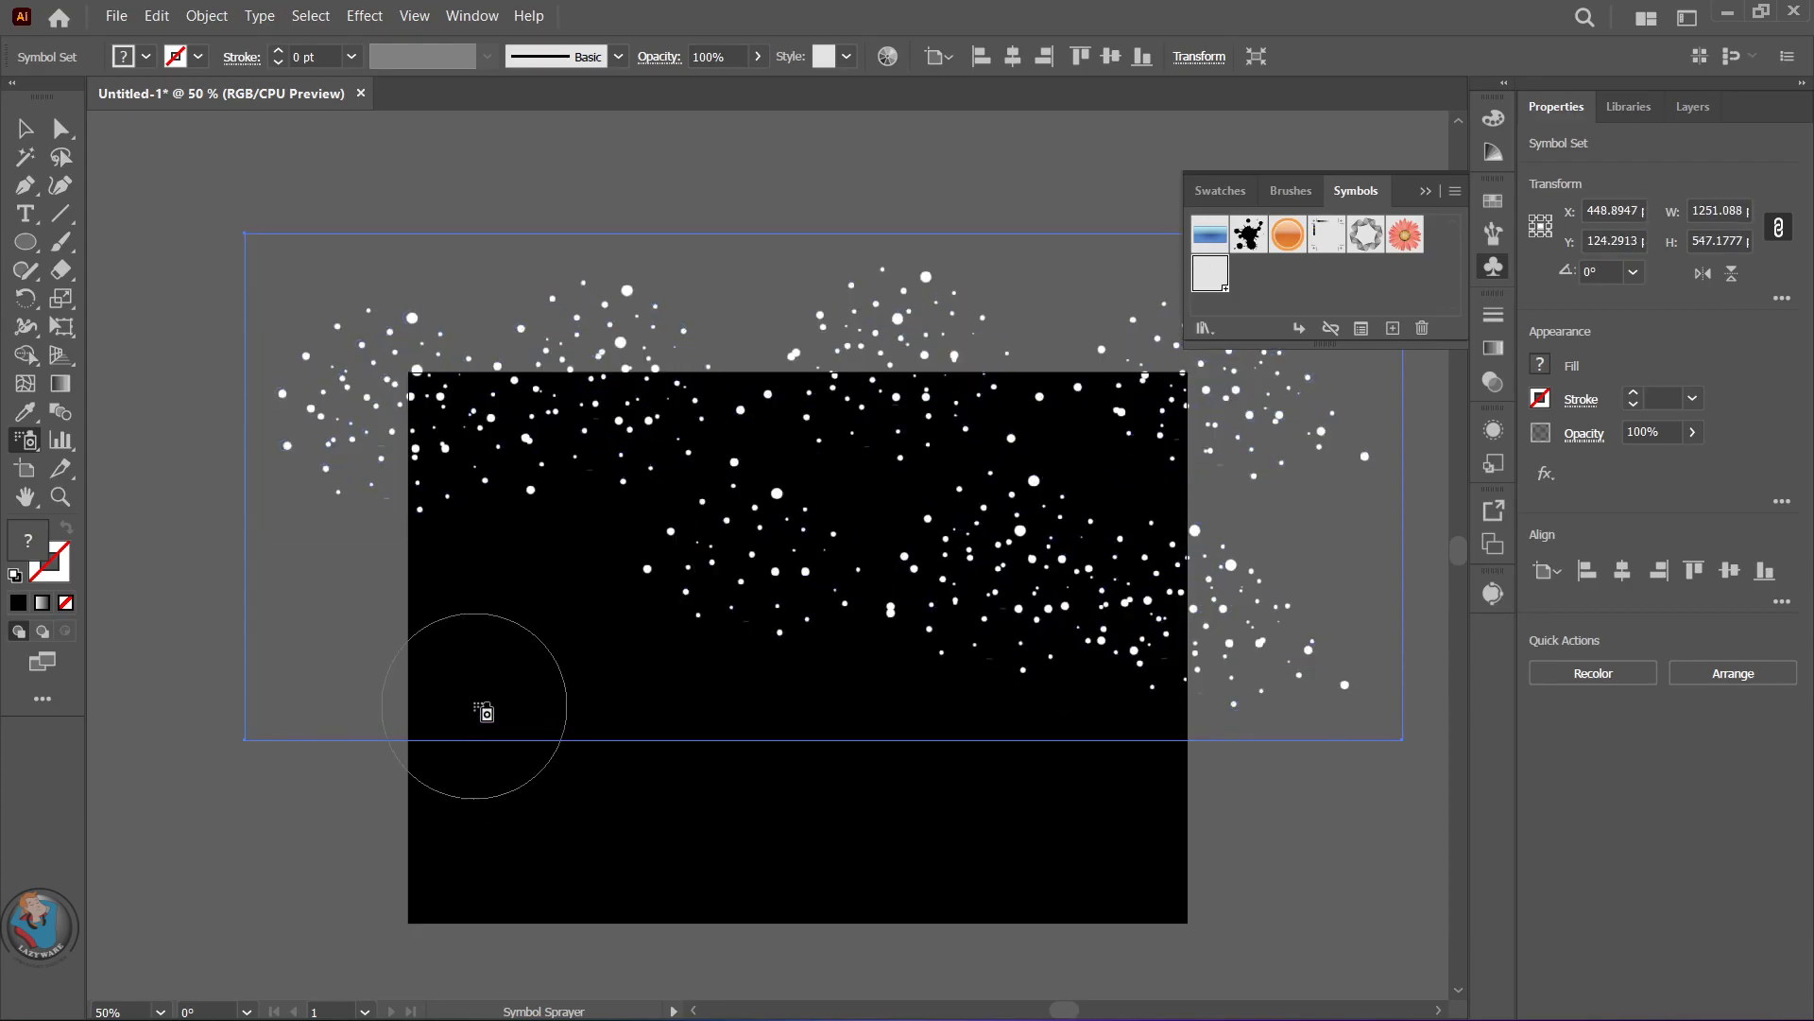
pyautogui.moveTo(831, 450)
pyautogui.mouseDown()
pyautogui.moveTo(1071, 479)
pyautogui.moveTo(842, 584)
pyautogui.mouseUp()
pyautogui.moveTo(523, 539)
pyautogui.mouseDown()
pyautogui.moveTo(455, 704)
pyautogui.moveTo(523, 829)
pyautogui.moveTo(666, 659)
pyautogui.moveTo(614, 496)
pyautogui.moveTo(830, 667)
pyautogui.moveTo(959, 804)
pyautogui.moveTo(1031, 767)
pyautogui.moveTo(1200, 744)
pyautogui.moveTo(1072, 687)
pyautogui.moveTo(811, 644)
pyautogui.moveTo(890, 645)
pyautogui.moveTo(670, 847)
pyautogui.moveTo(501, 845)
pyautogui.moveTo(687, 794)
pyautogui.moveTo(854, 860)
pyautogui.moveTo(918, 759)
pyautogui.moveTo(687, 575)
pyautogui.moveTo(810, 559)
pyautogui.moveTo(923, 517)
pyautogui.mouseUp()
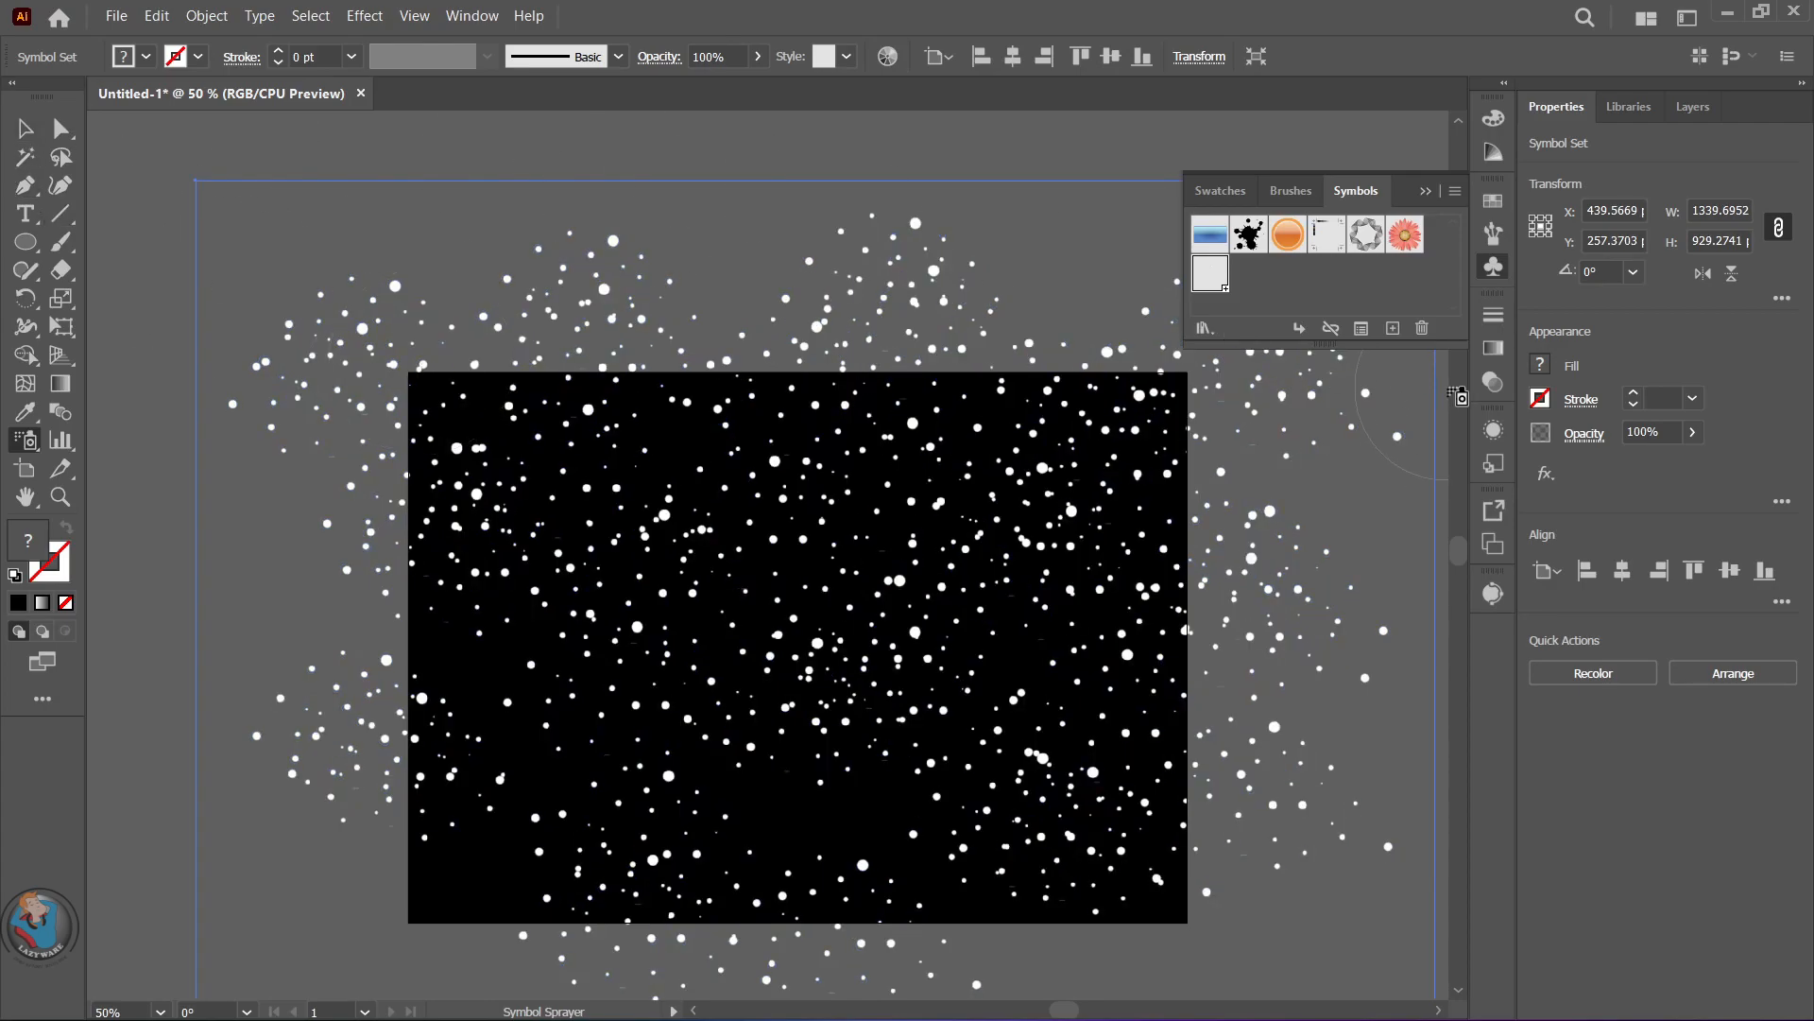
pyautogui.click(1493, 357)
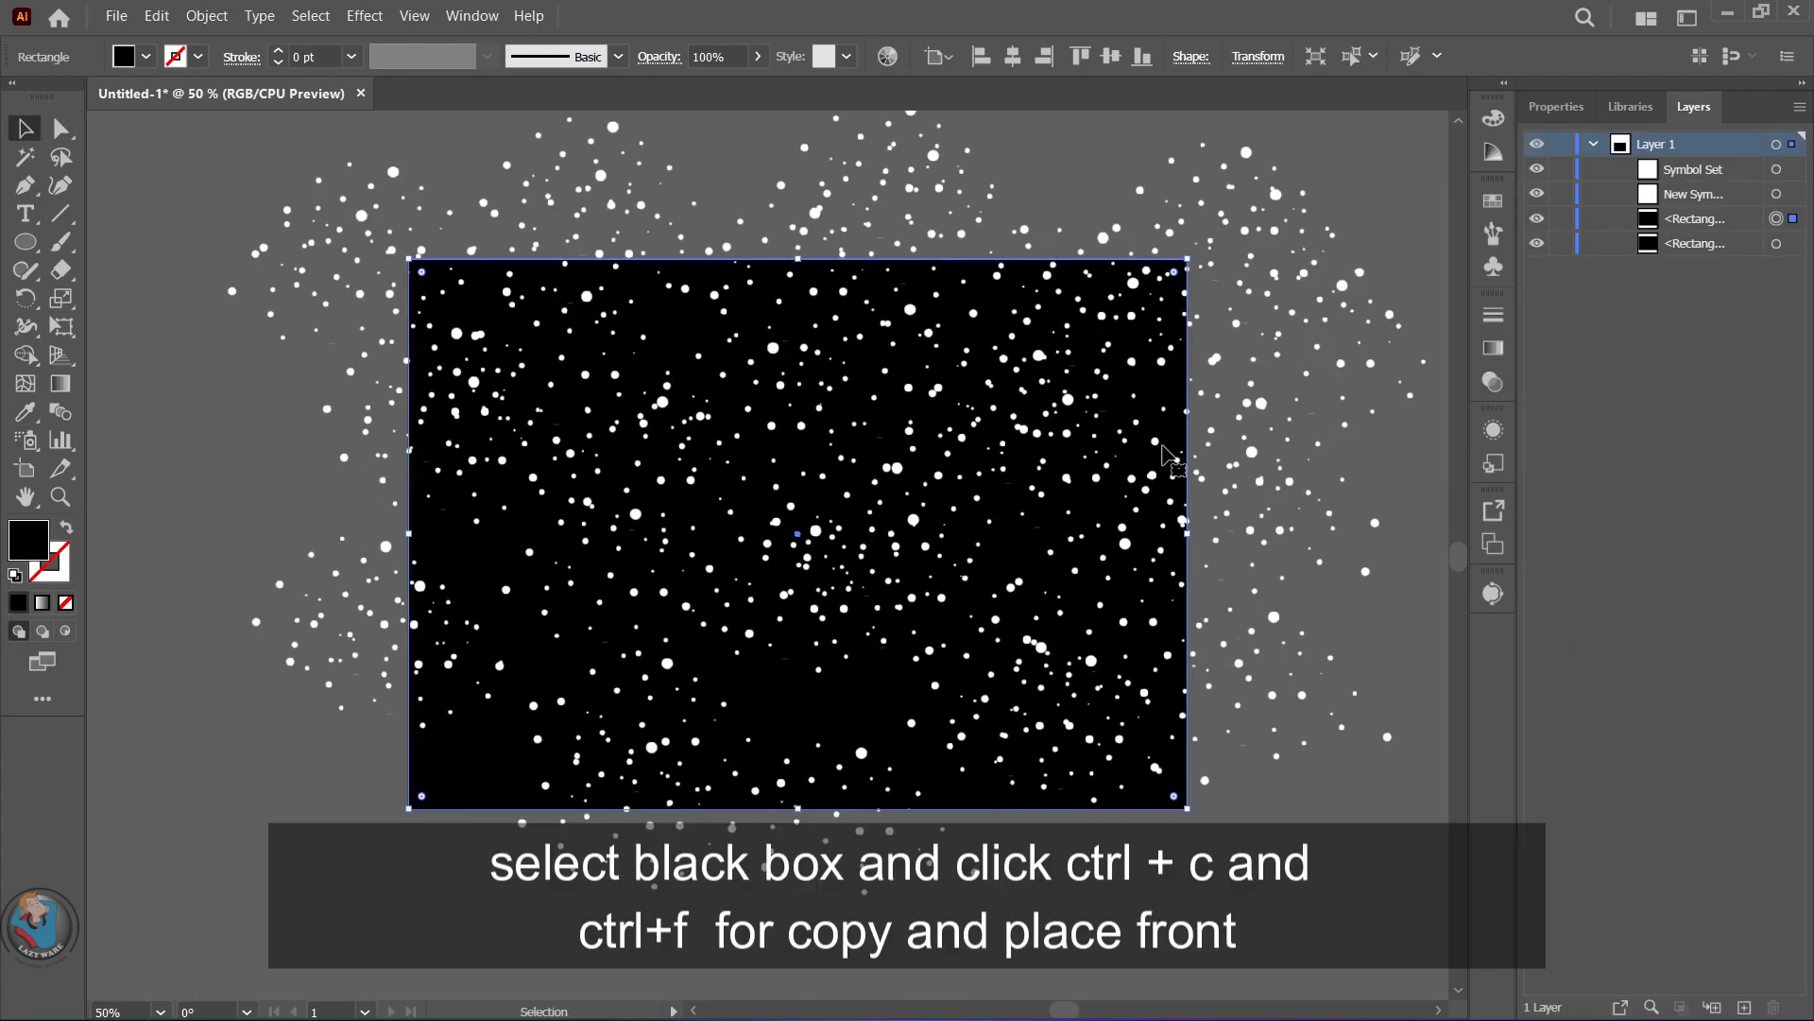
# - Bring the selected copy of the black rectangle to the front, above the sprayed symbols
pyautogui.rightClick(1164, 452)
pyautogui.moveTo(1322, 908)
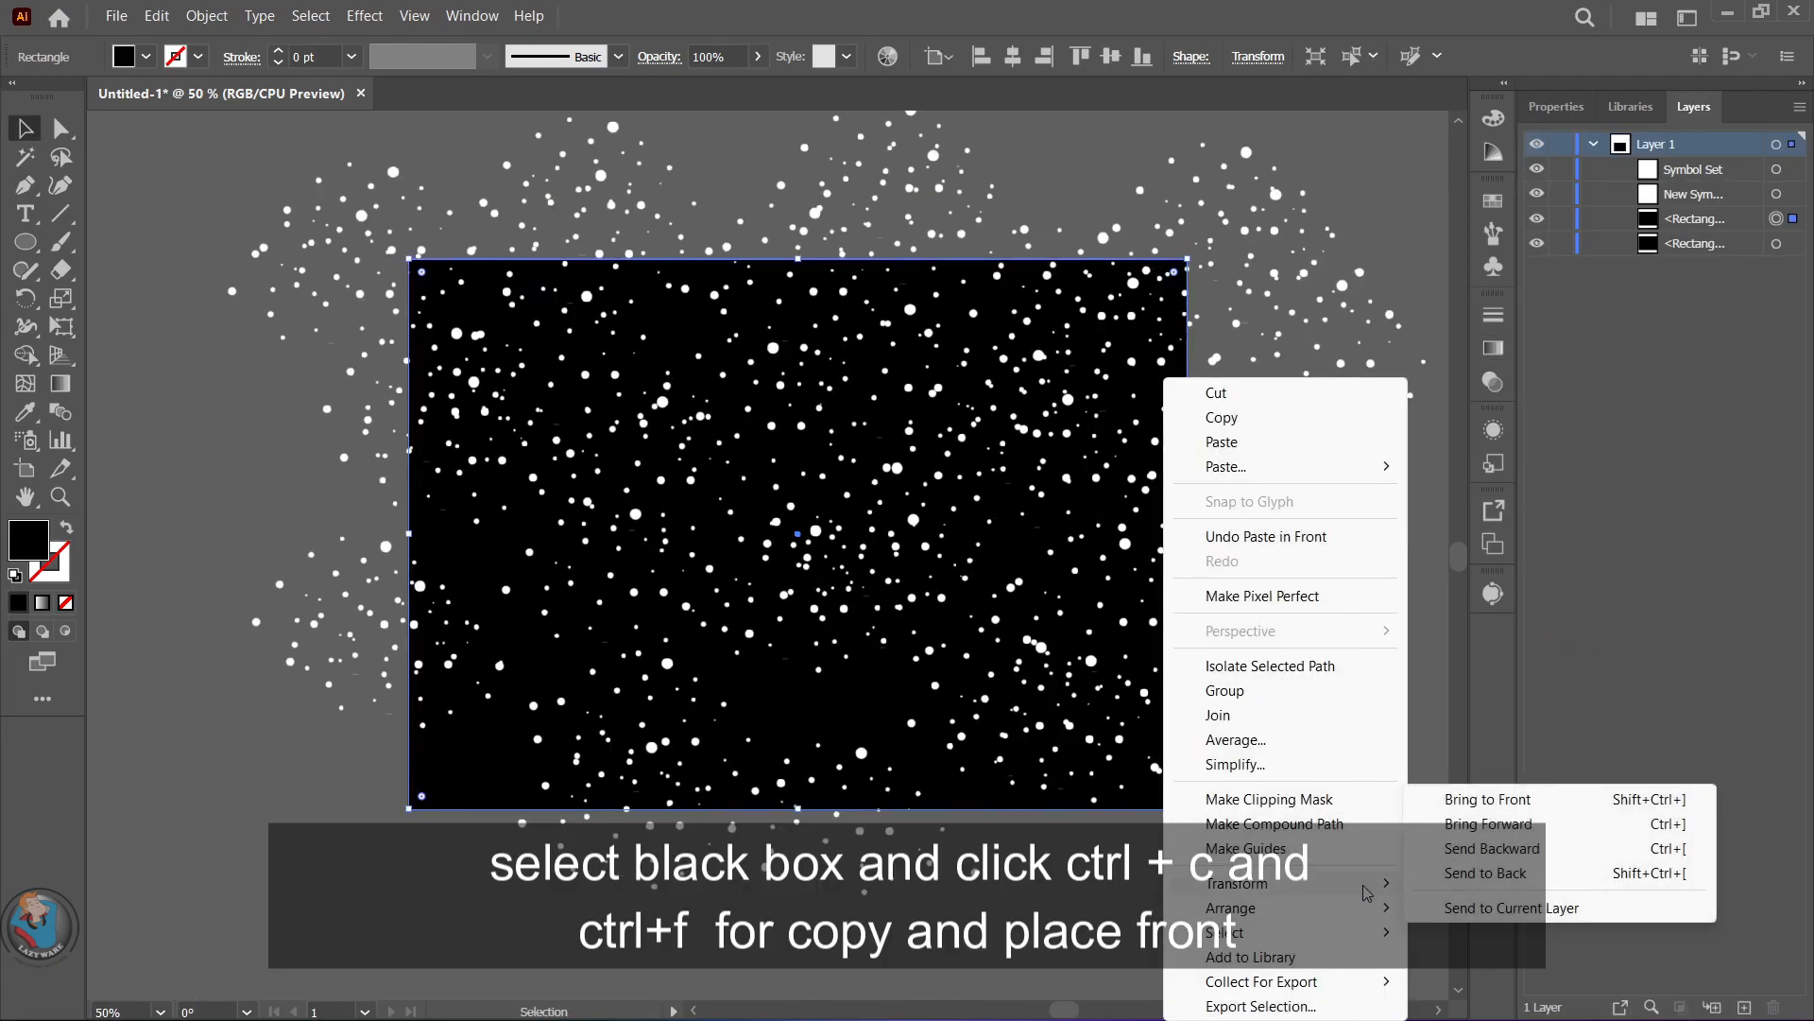
pyautogui.click(1569, 798)
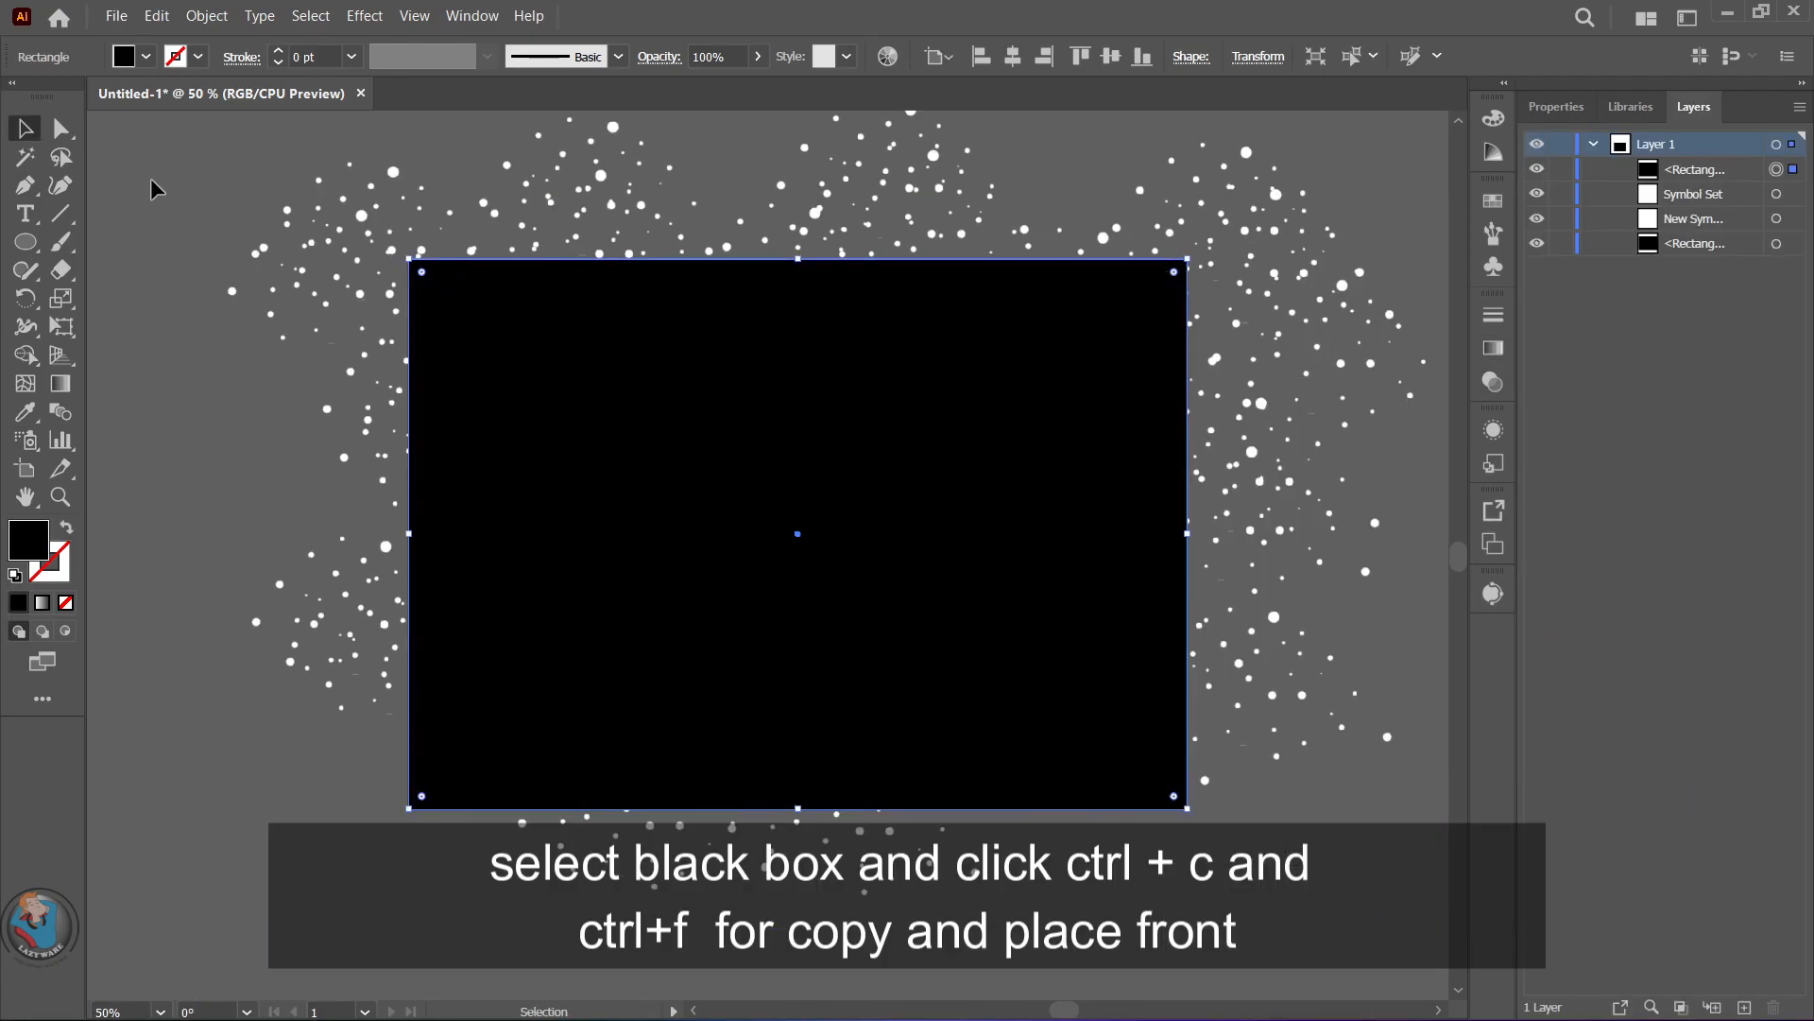
# - Select all objects, make a clipping mask from the top black rectangle, and clear the selection
pyautogui.hotkey('ctrl', 'a')
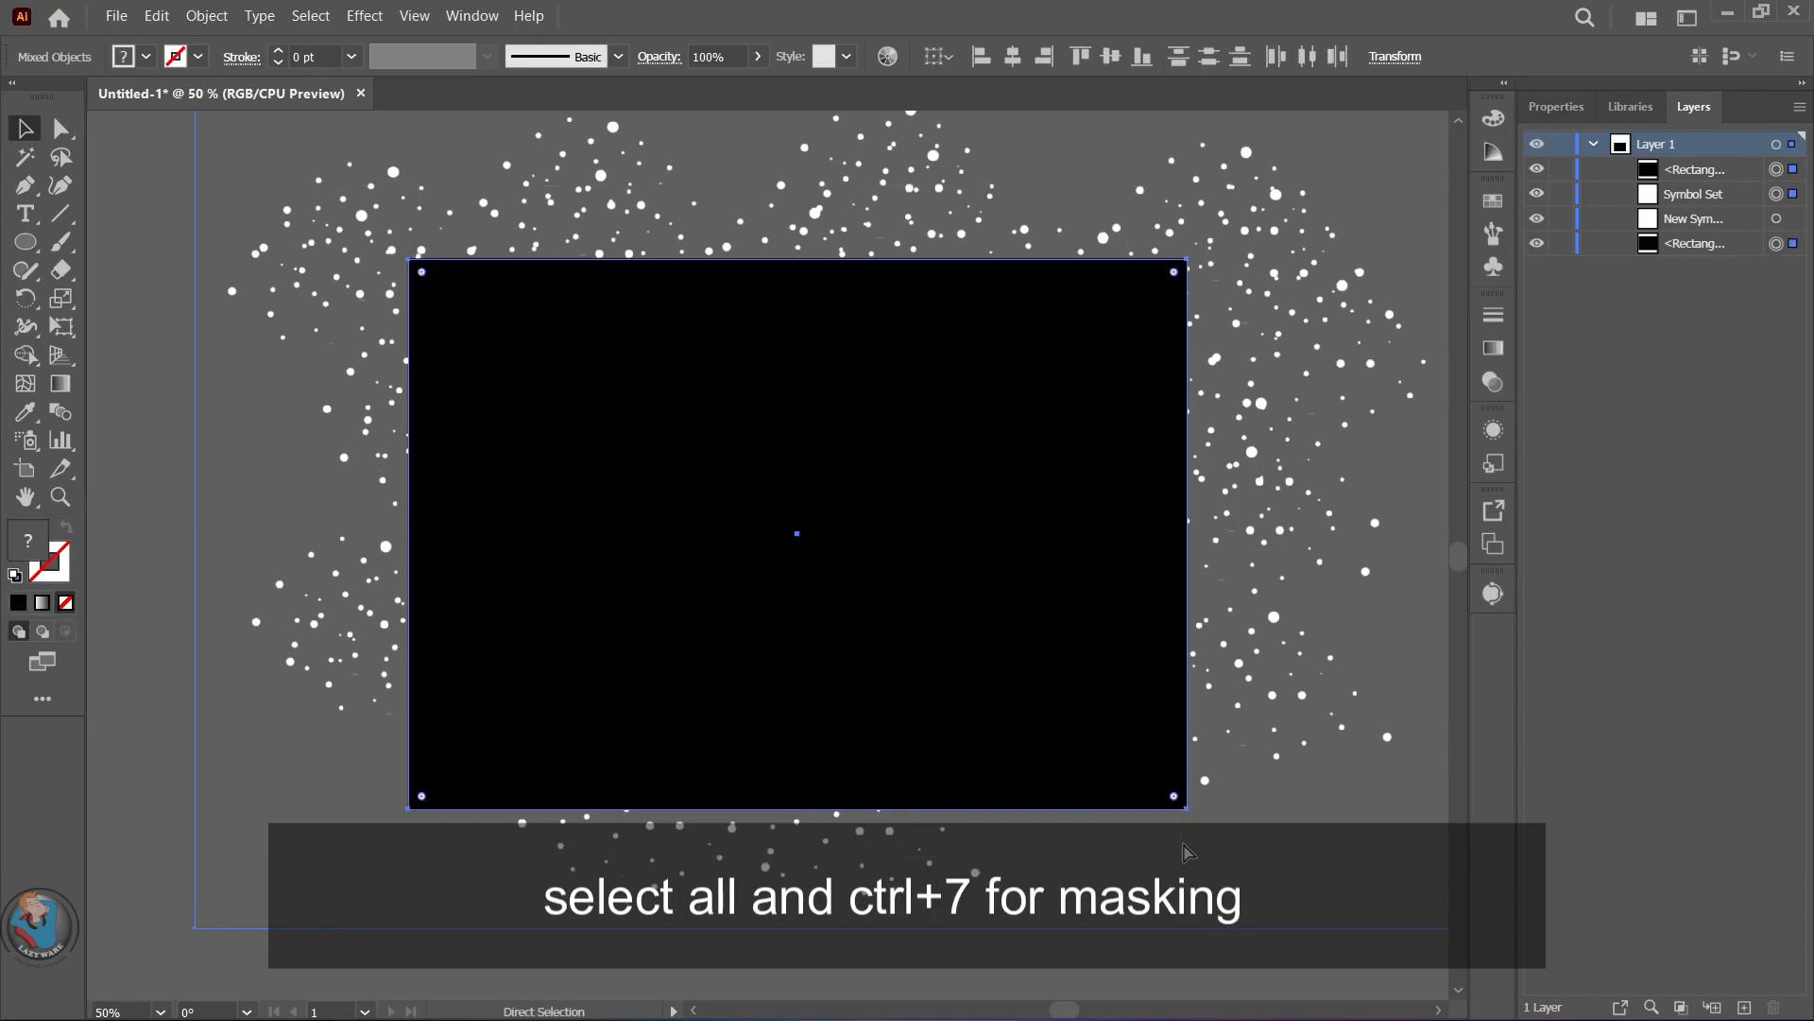
pyautogui.hotkey('ctrl', '7')
pyautogui.click(1342, 751)
# - Draw a zigzag mountain ridge with three peaks across the lower artboard with the Pen tool, extending past both sides
pyautogui.scroll(1, 1342, 752)
pyautogui.scroll(2, 712, 625)
pyautogui.scroll(-3, 711, 625)
pyautogui.scroll(2, 711, 625)
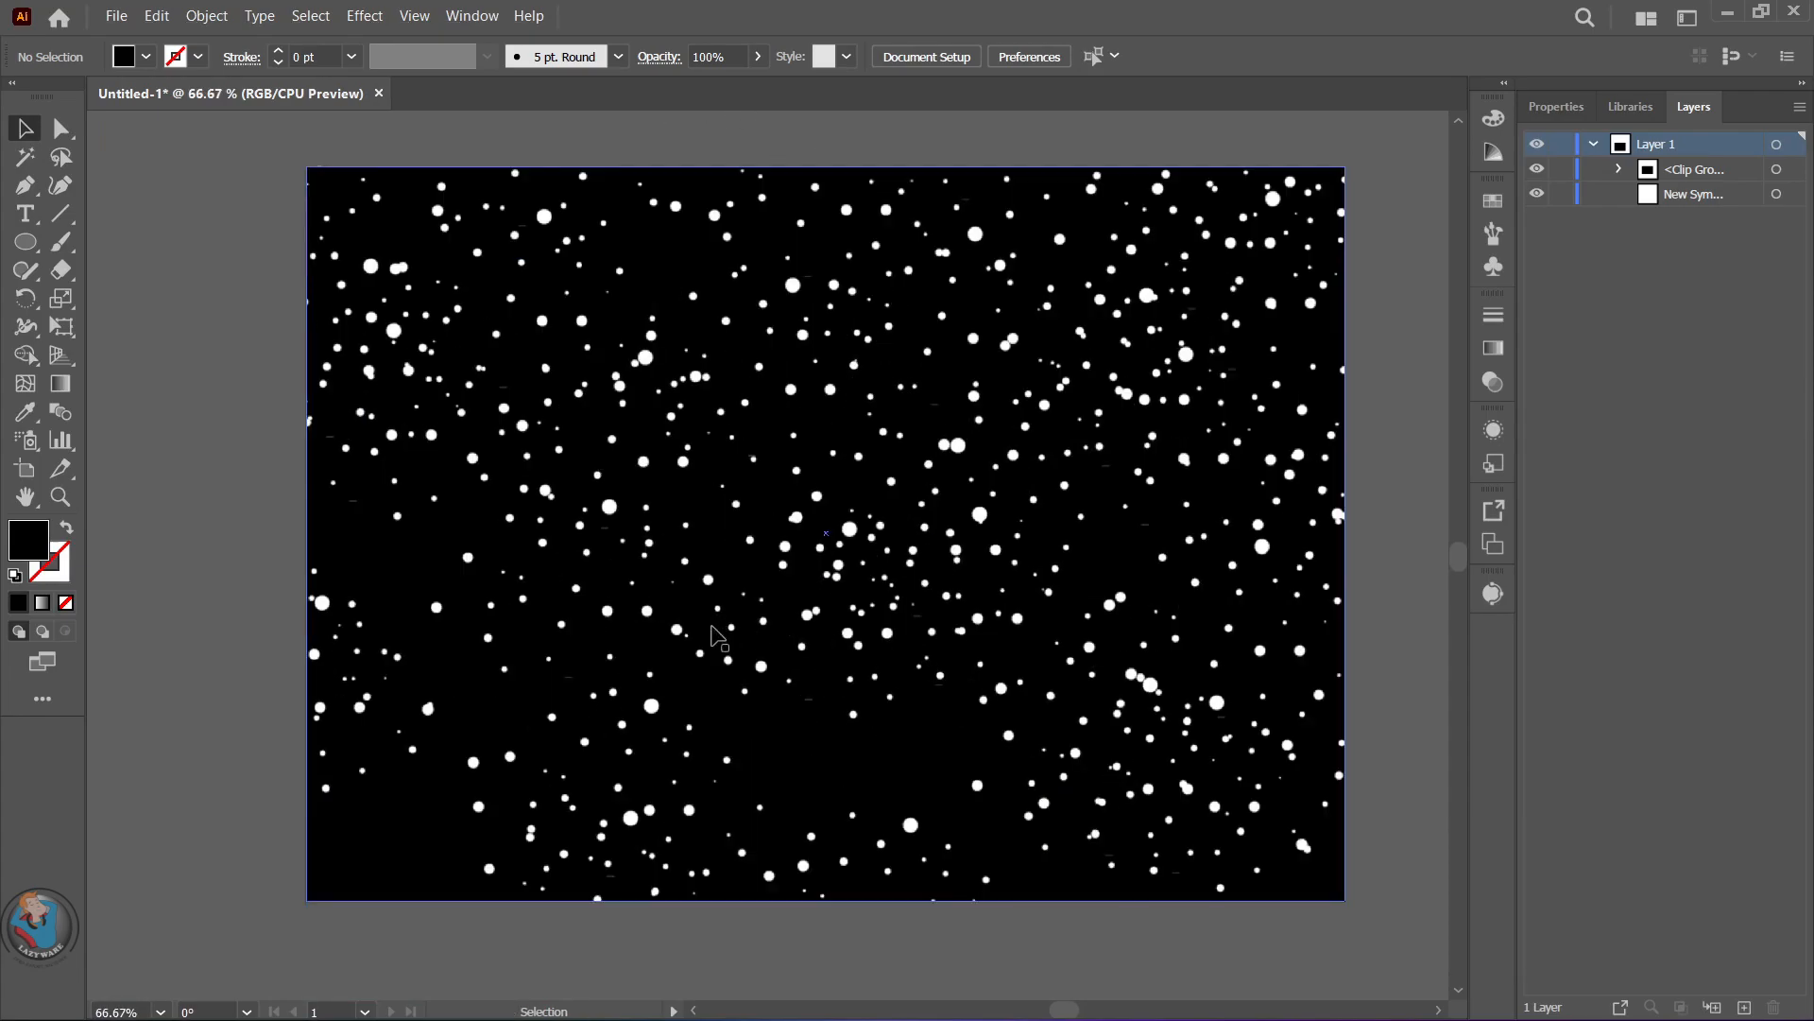
pyautogui.click(28, 190)
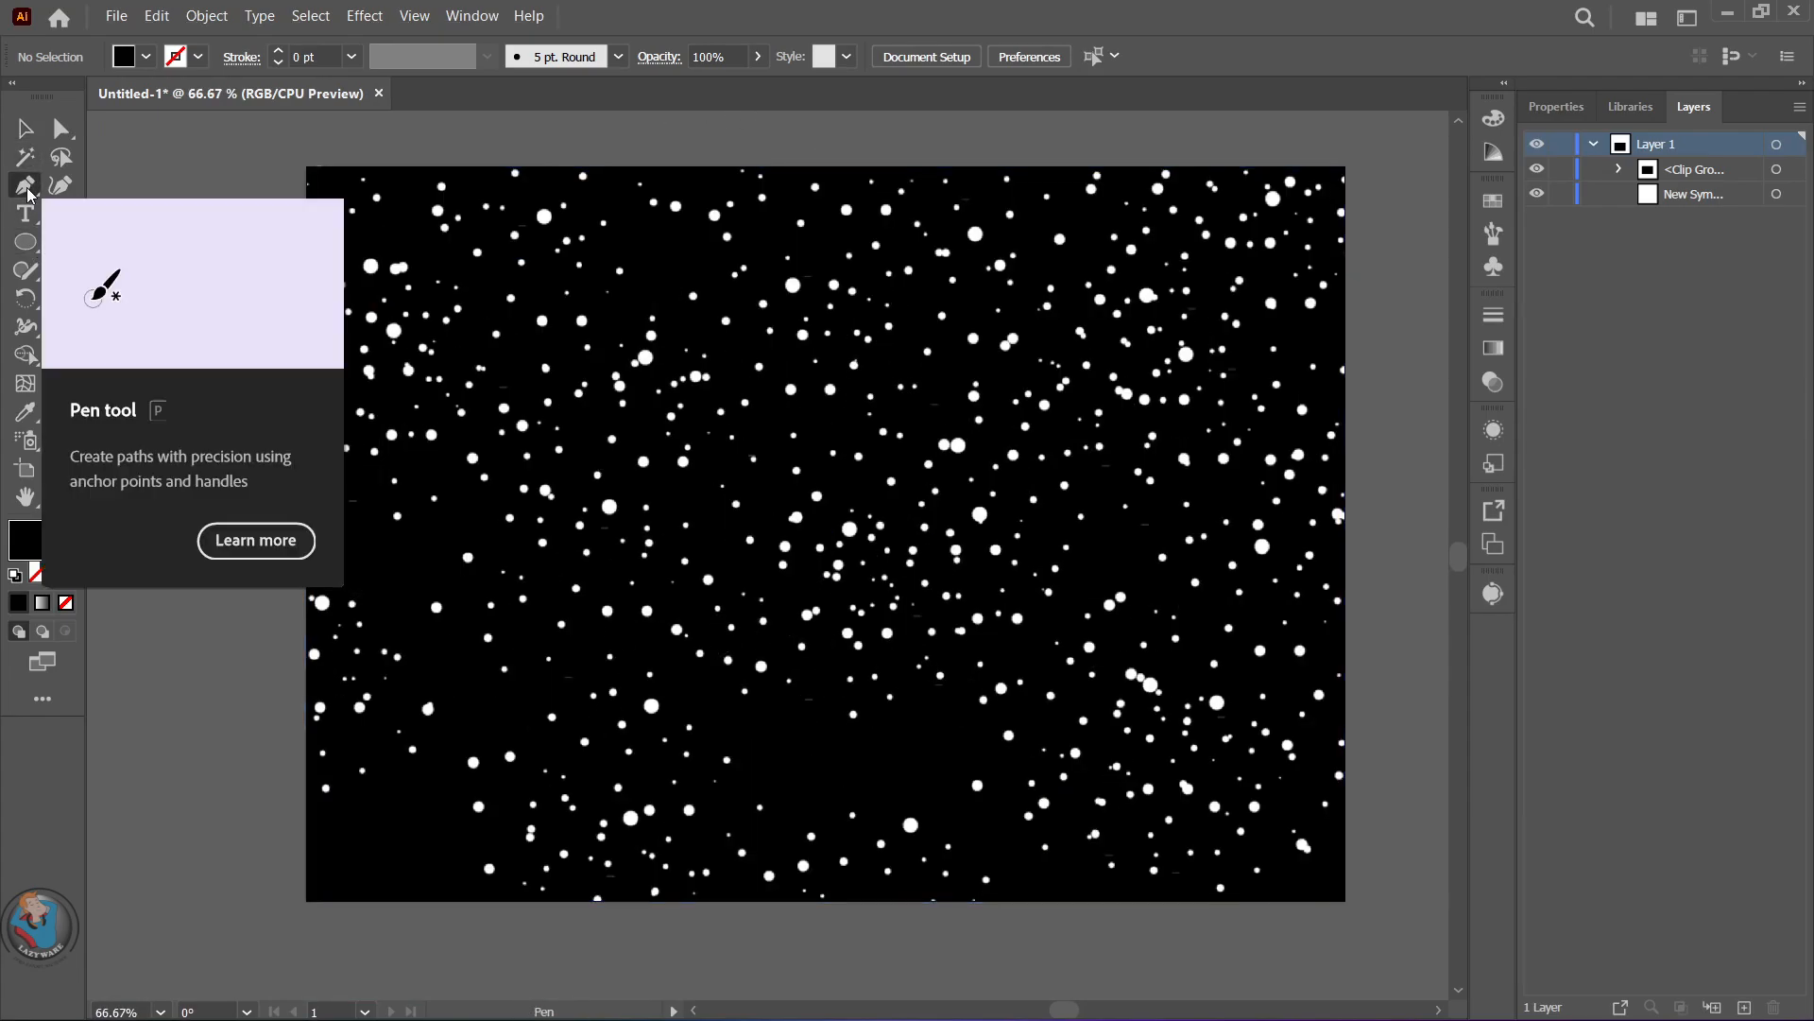
pyautogui.click(216, 780)
pyautogui.click(495, 610)
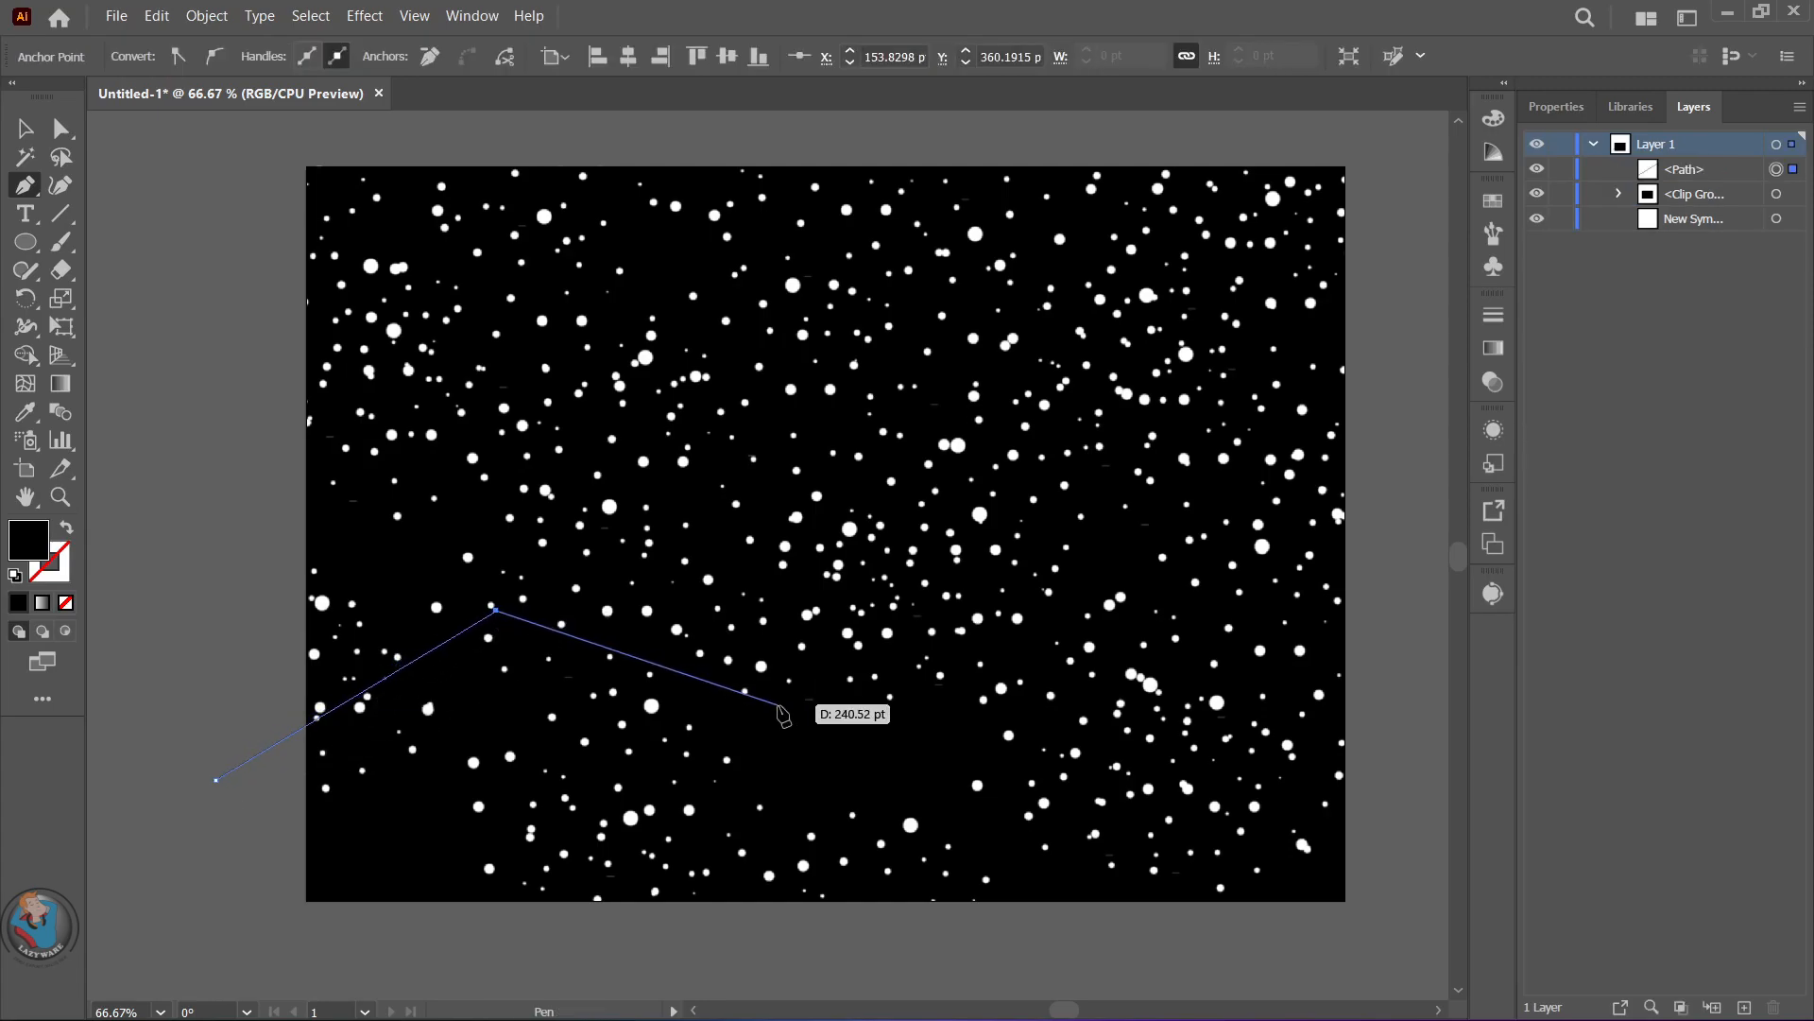
pyautogui.click(852, 763)
pyautogui.click(1044, 638)
pyautogui.click(1232, 725)
pyautogui.click(1422, 600)
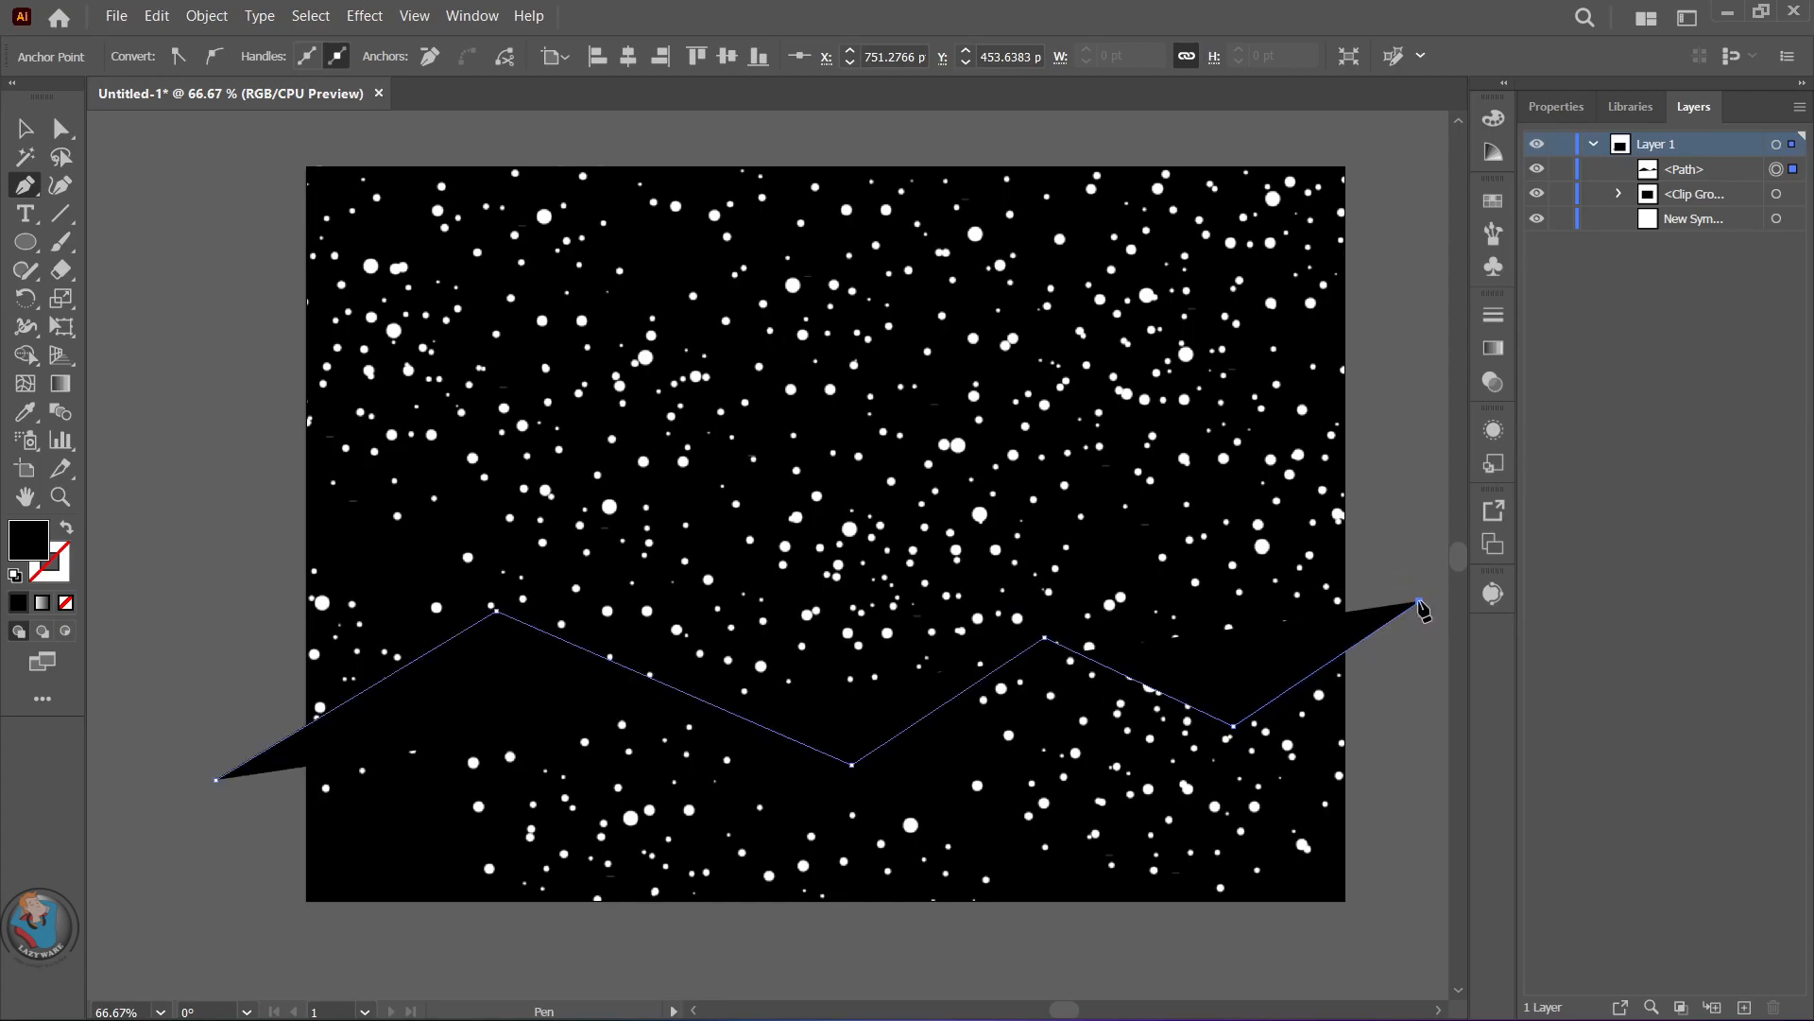
pyautogui.hscroll(3, 1436, 767)
pyautogui.click(1417, 762)
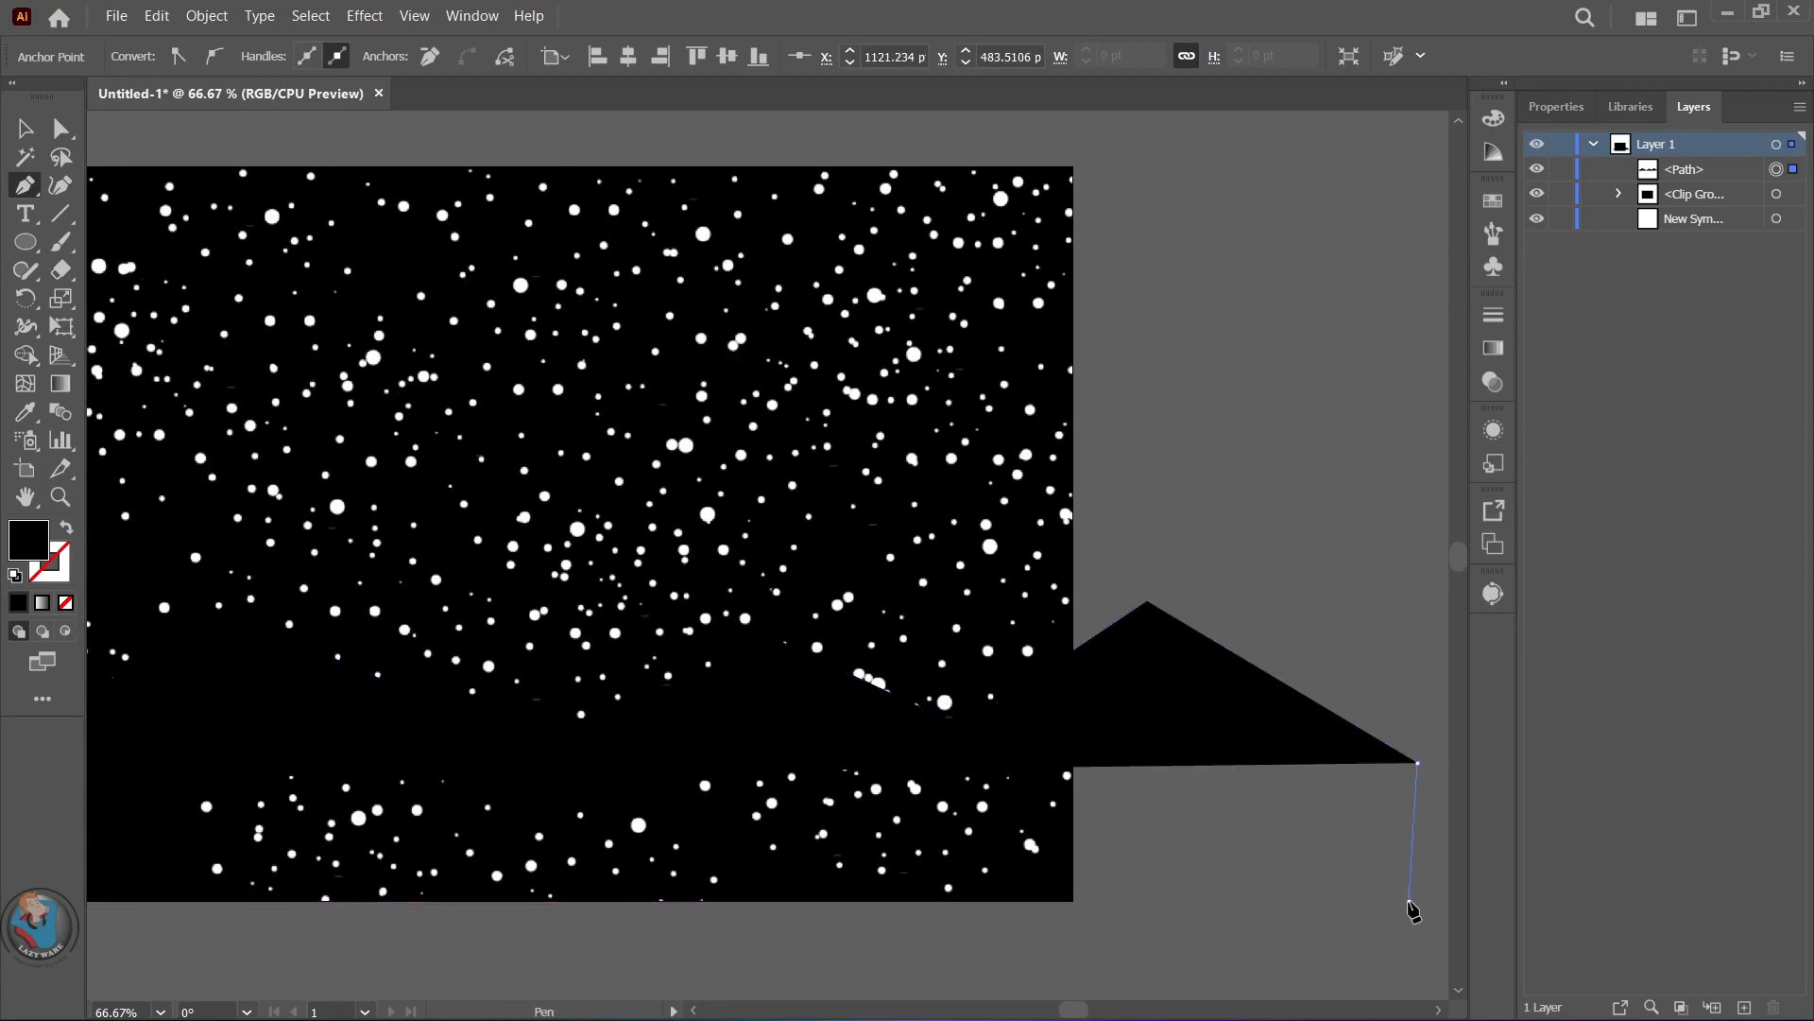
# - Continue the mountain path down and back beneath the artboard toward its starting point to form the base
pyautogui.click(1409, 900)
pyautogui.hscroll(-5, 1215, 971)
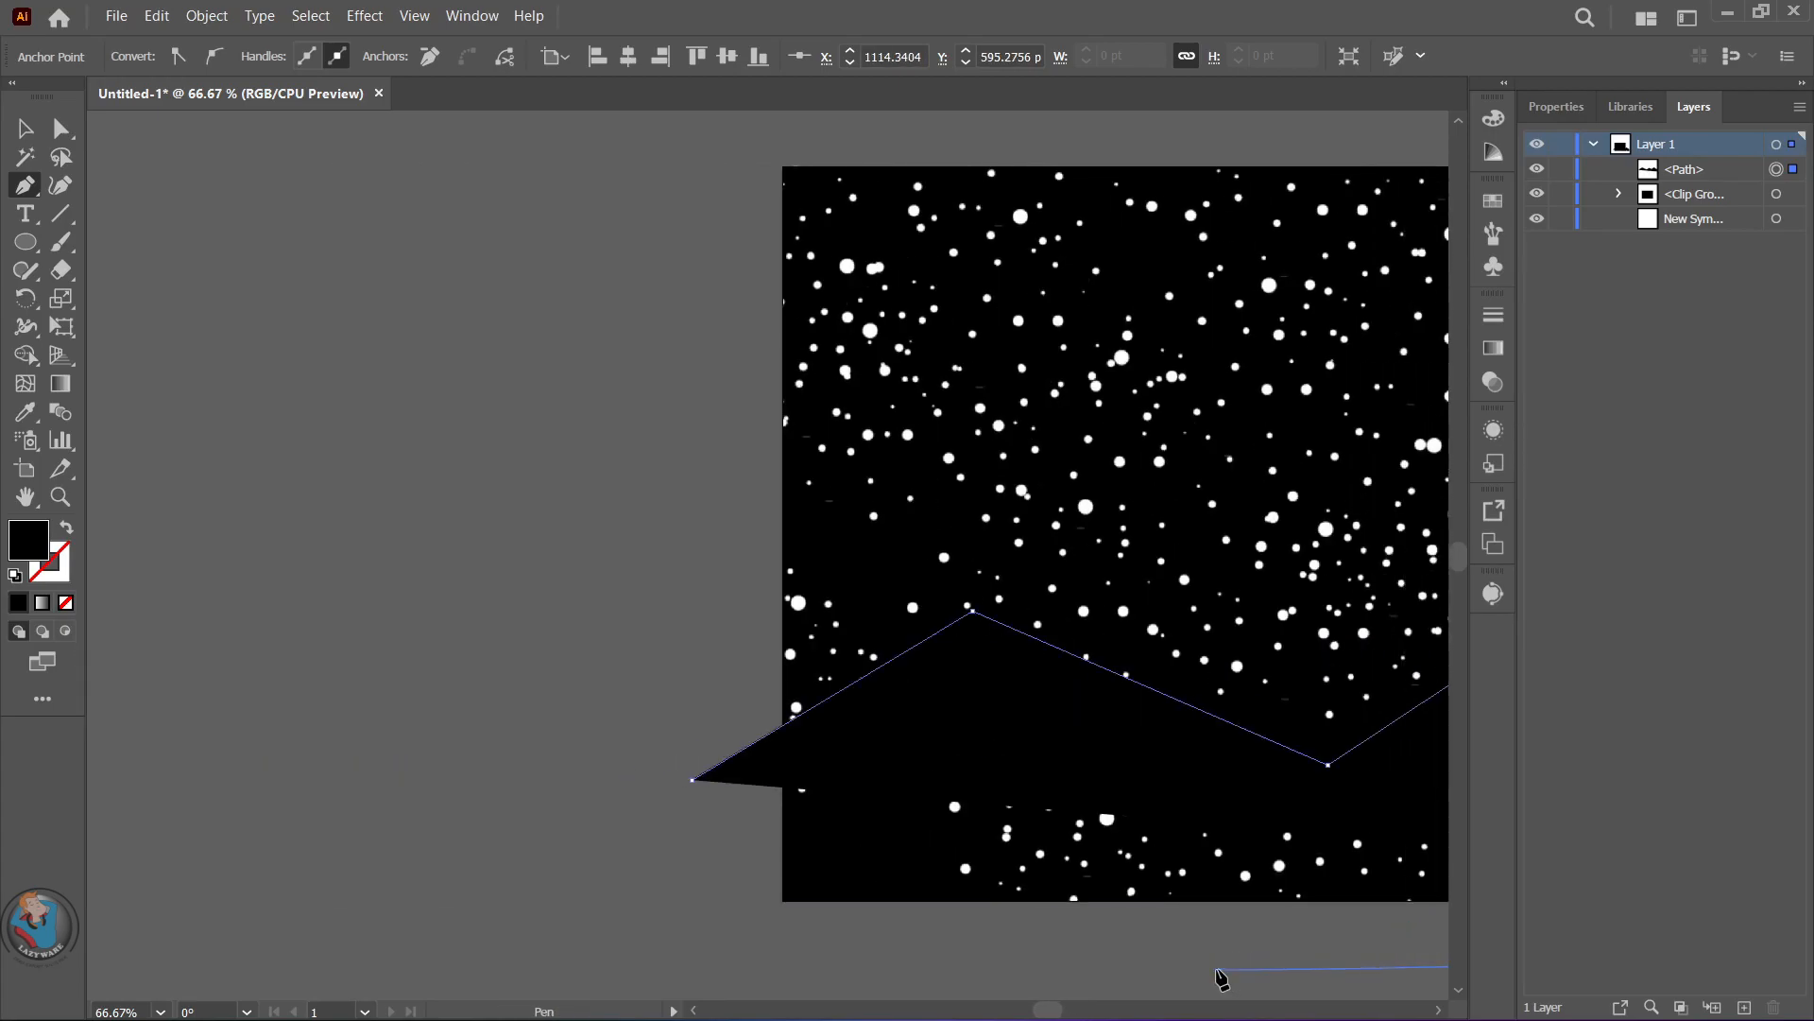
pyautogui.click(92, 963)
pyautogui.click(696, 956)
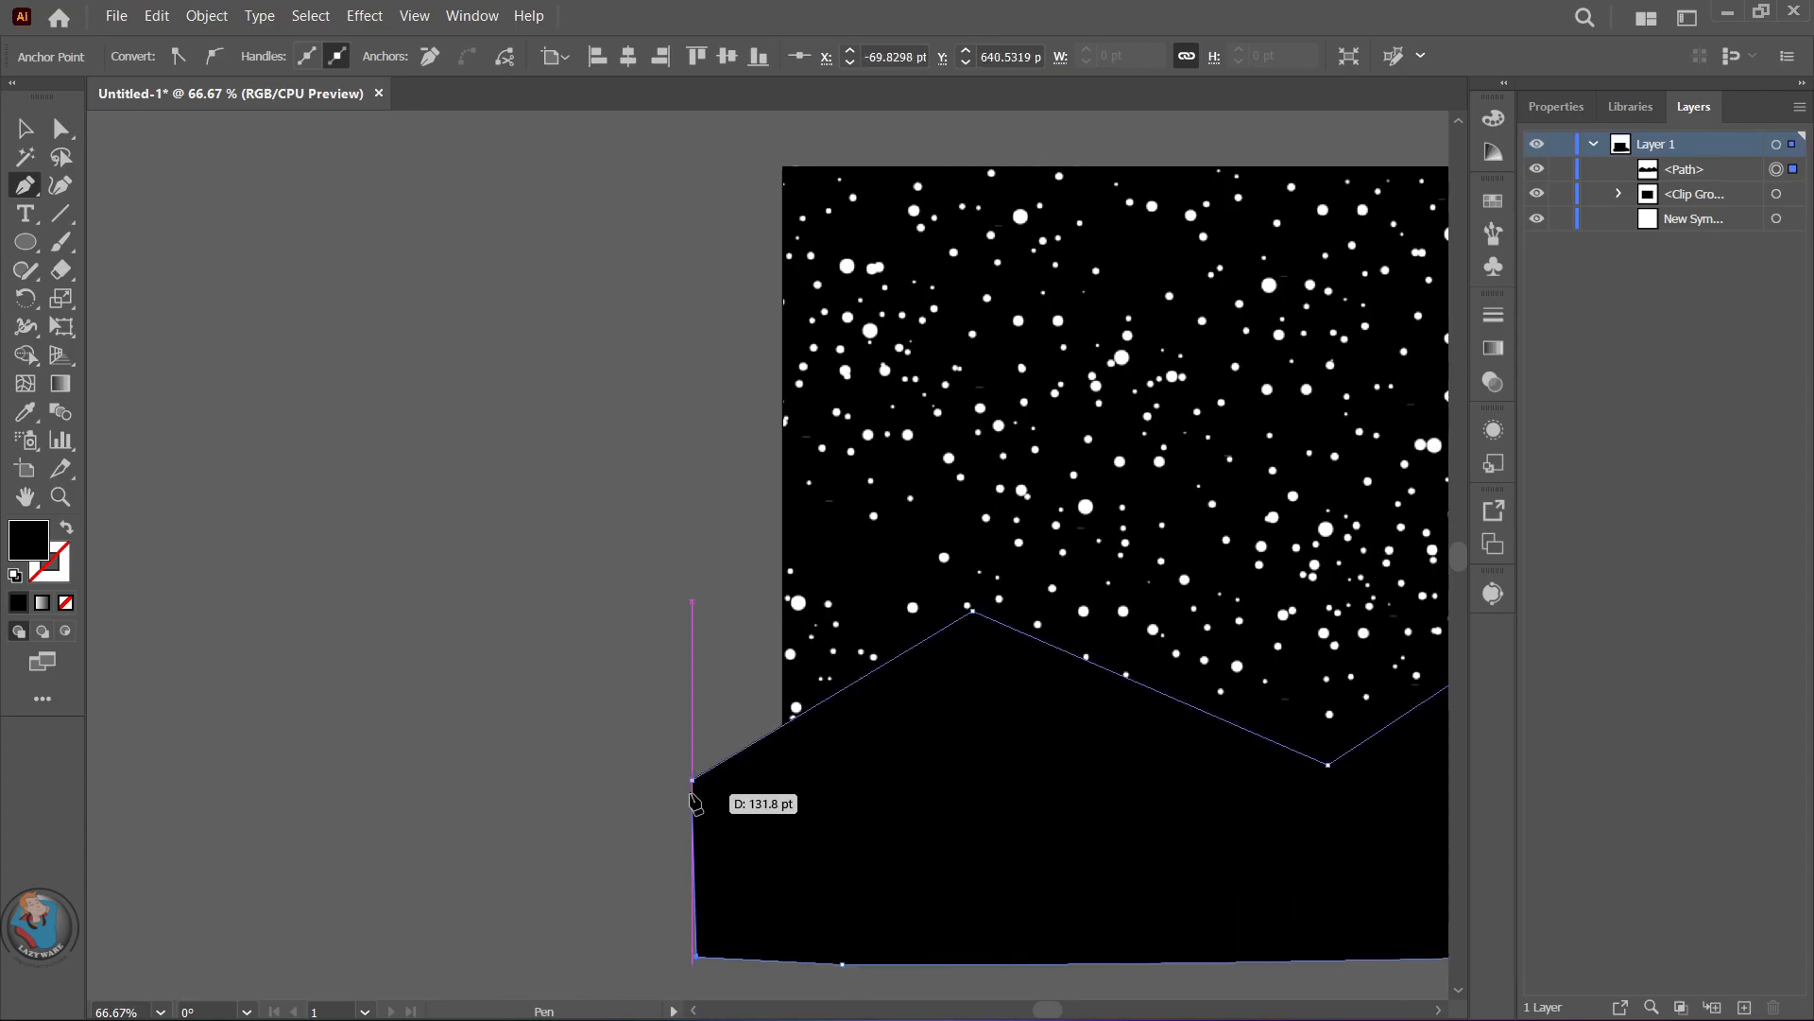
# - Fill the mountain shape with white (FFFFFF) and deselect it
pyautogui.doubleClick(31, 552)
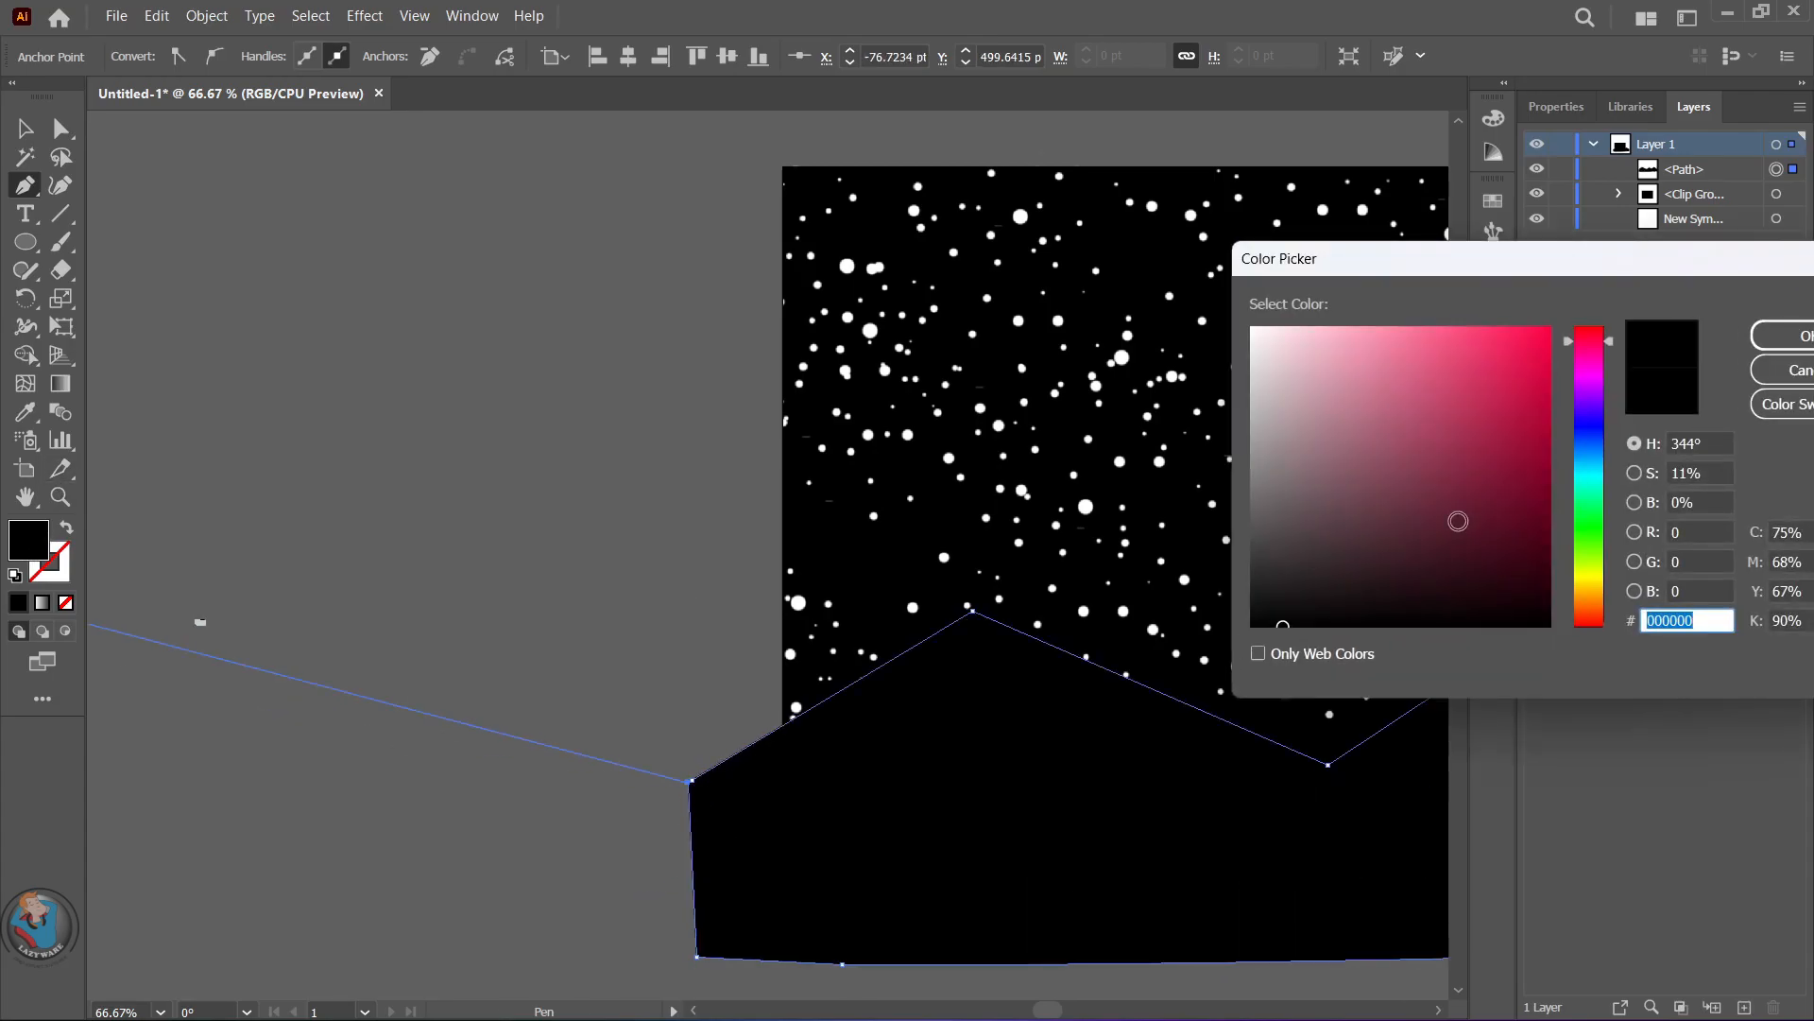
pyautogui.write('FFFFFF')
pyautogui.click(1763, 337)
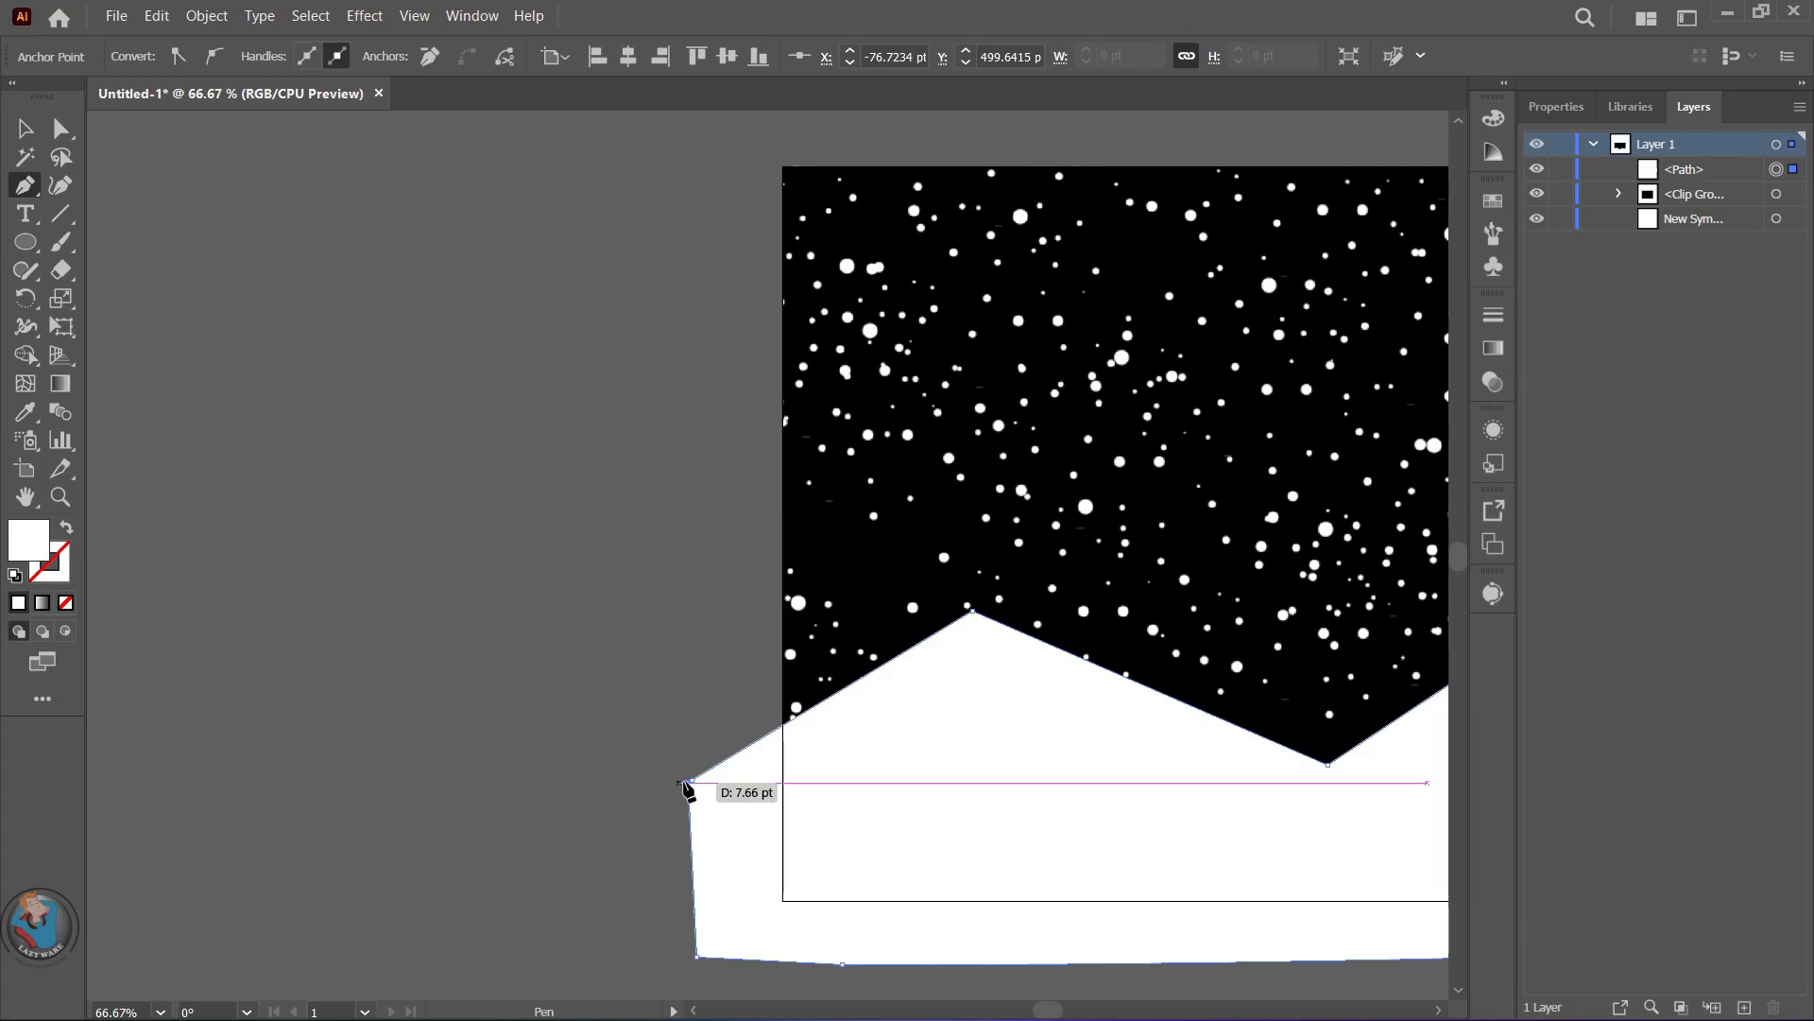
pyautogui.click(21, 131)
pyautogui.click(382, 401)
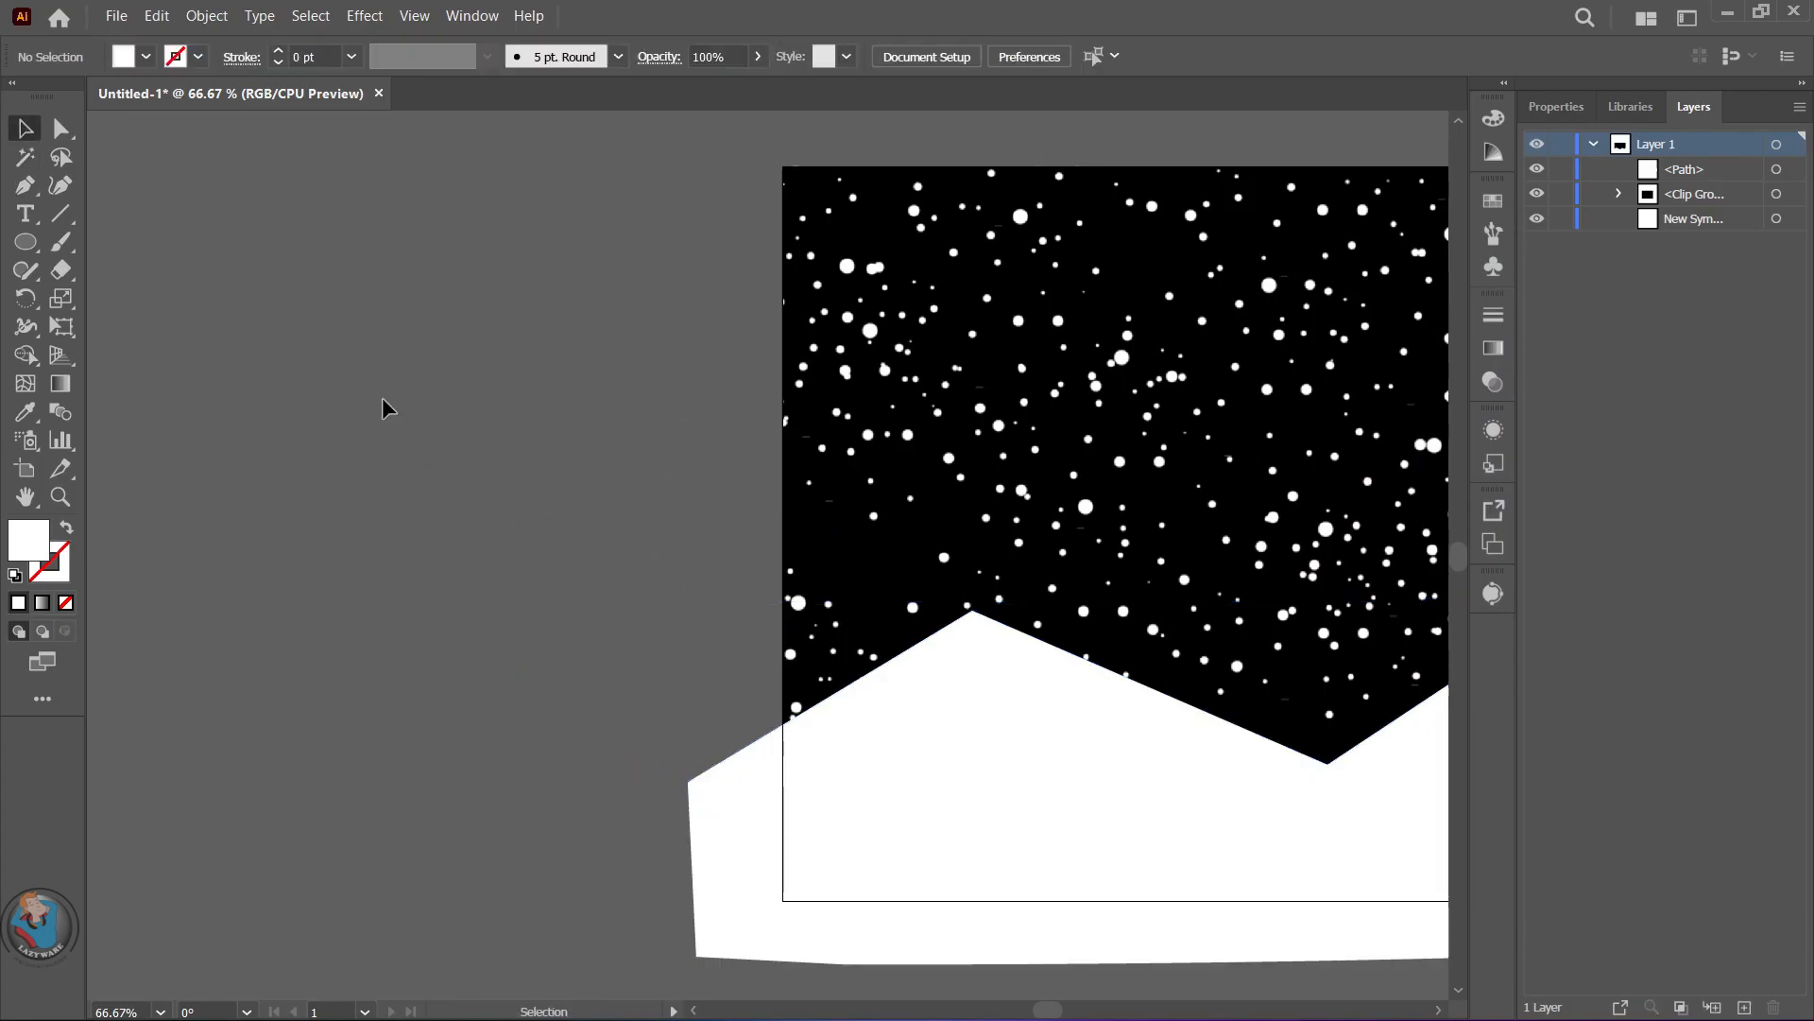
# - Delete the leftover dot cluster lying above the artboard
pyautogui.hscroll(10, 1100, 538)
pyautogui.hscroll(-4, 1100, 539)
pyautogui.hscroll(1, 1106, 546)
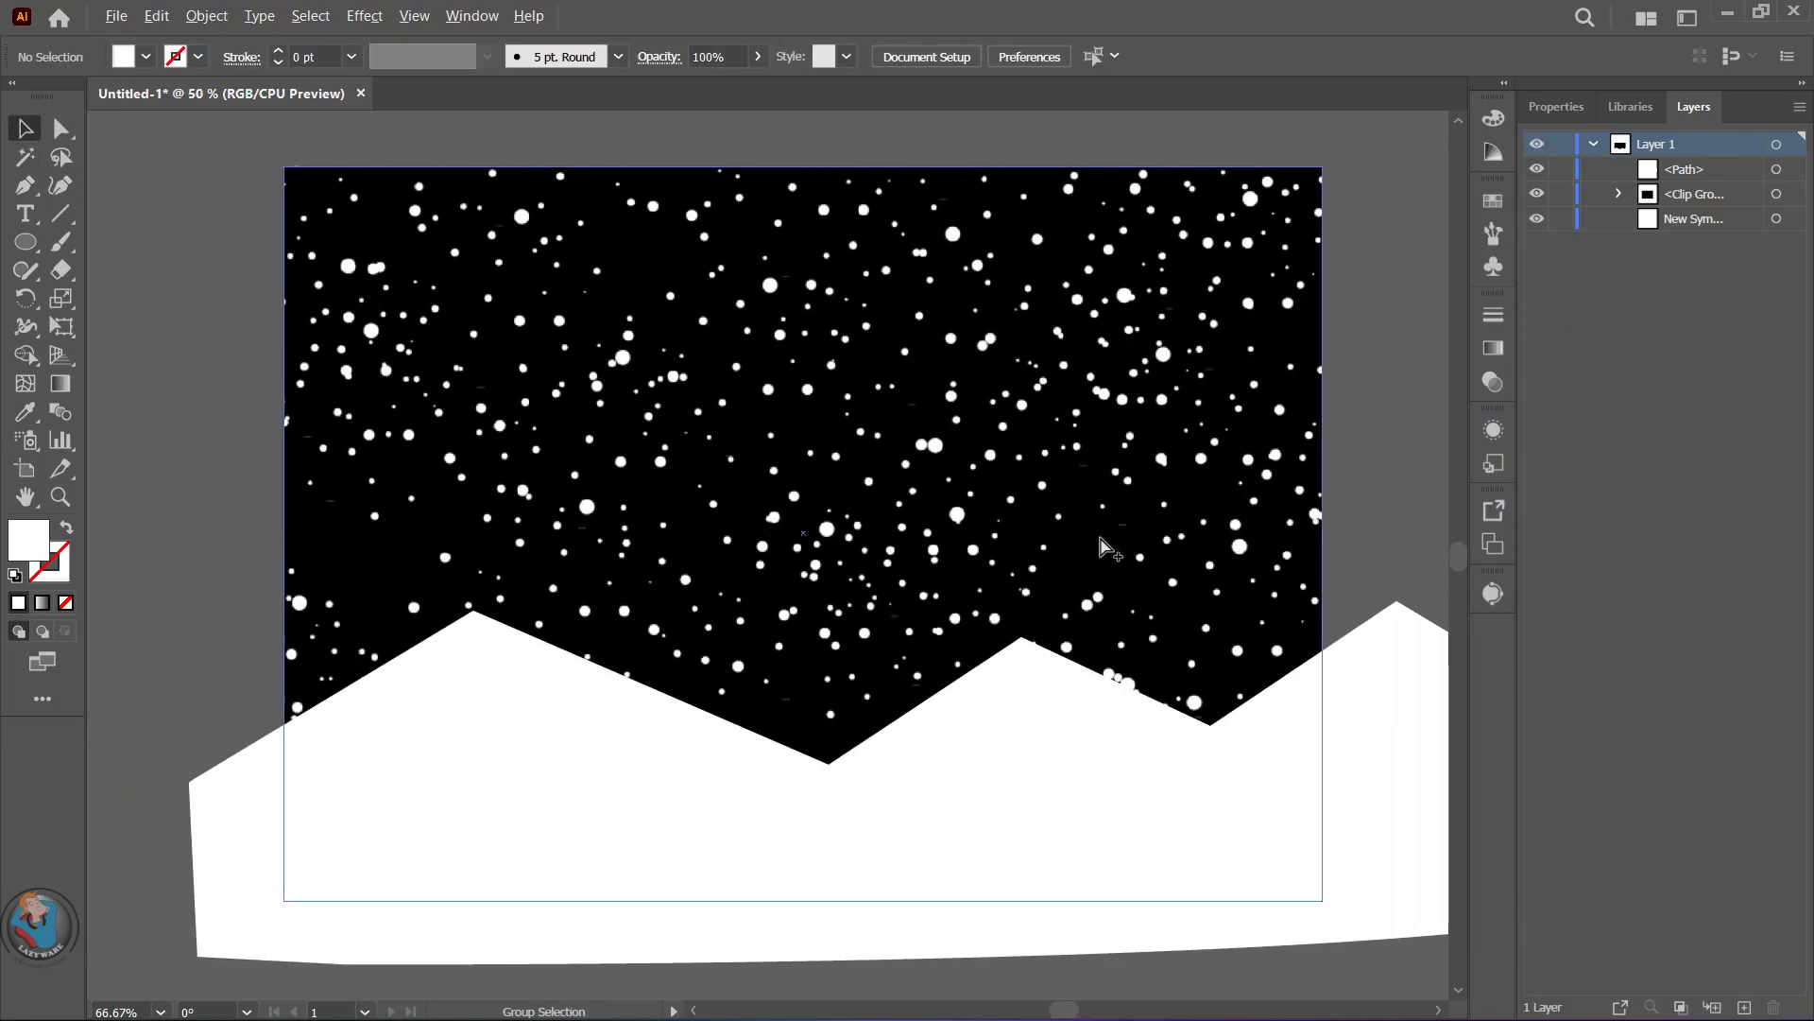
pyautogui.scroll(-3, 1106, 546)
pyautogui.scroll(2, 1106, 546)
pyautogui.scroll(5, 1087, 473)
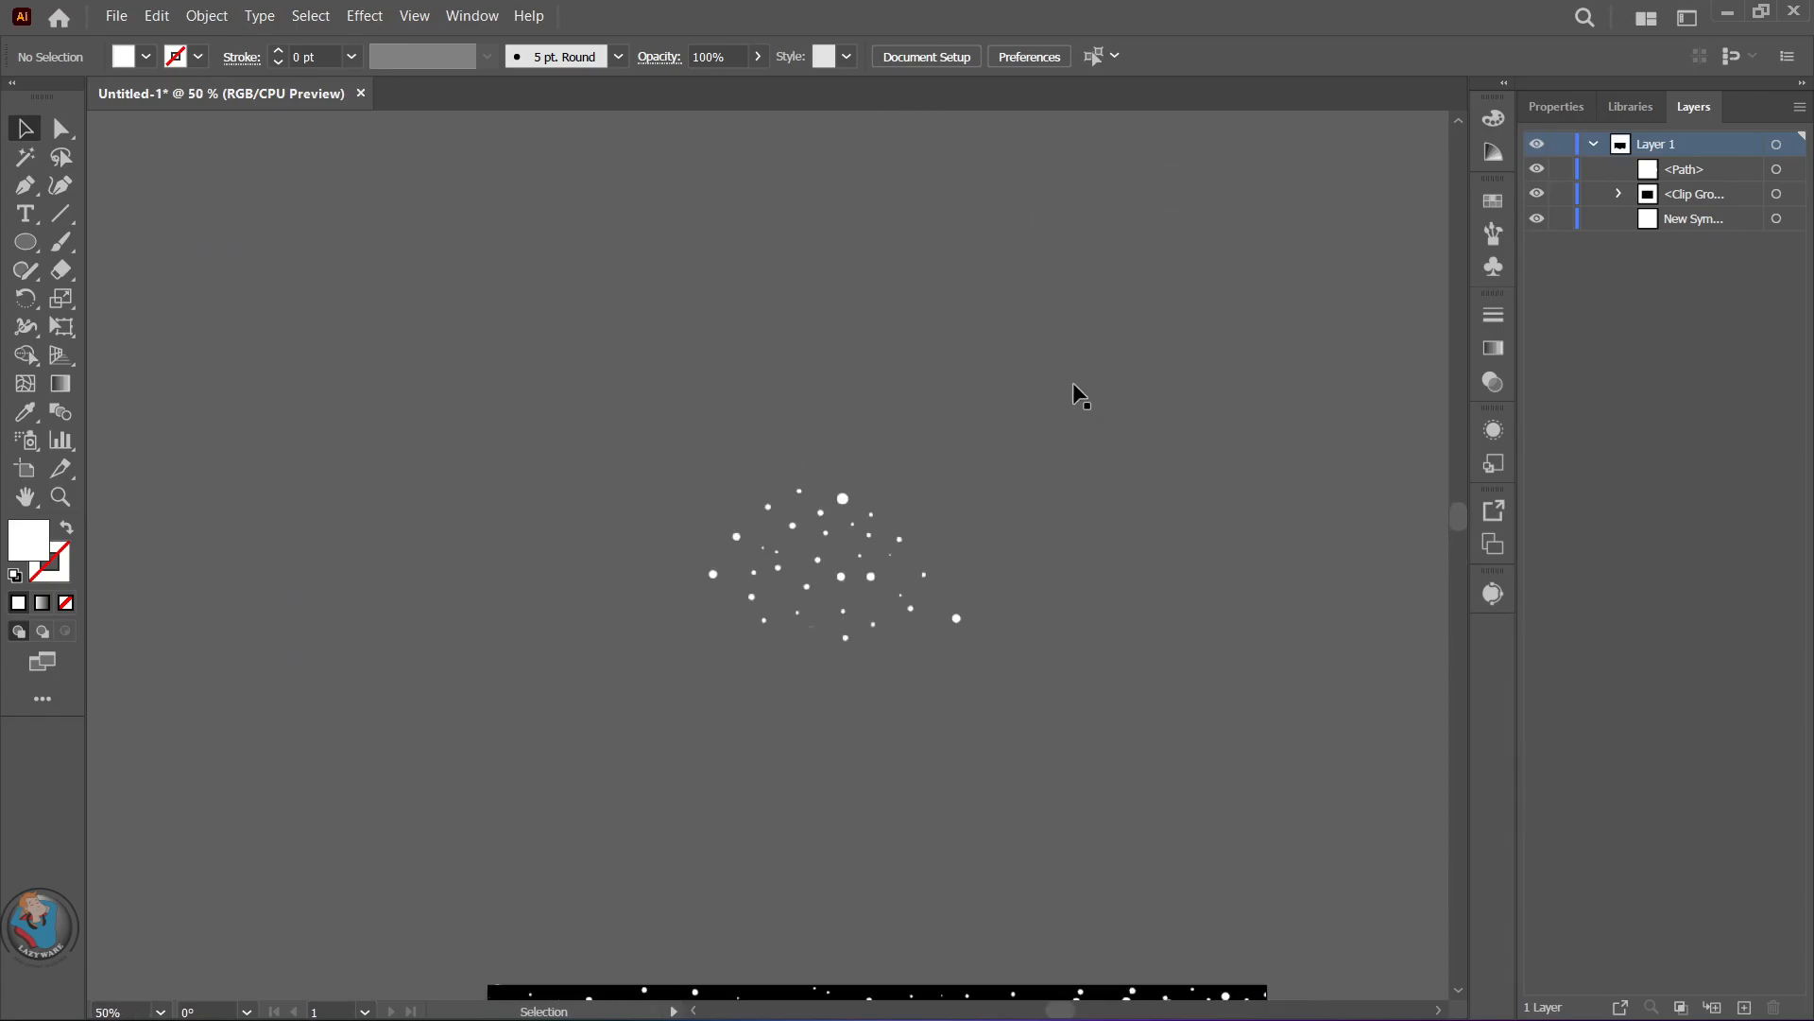
pyautogui.moveTo(842, 442); pyautogui.dragTo(843, 446)
pyautogui.press('Delete')
pyautogui.scroll(-5, 936, 725)
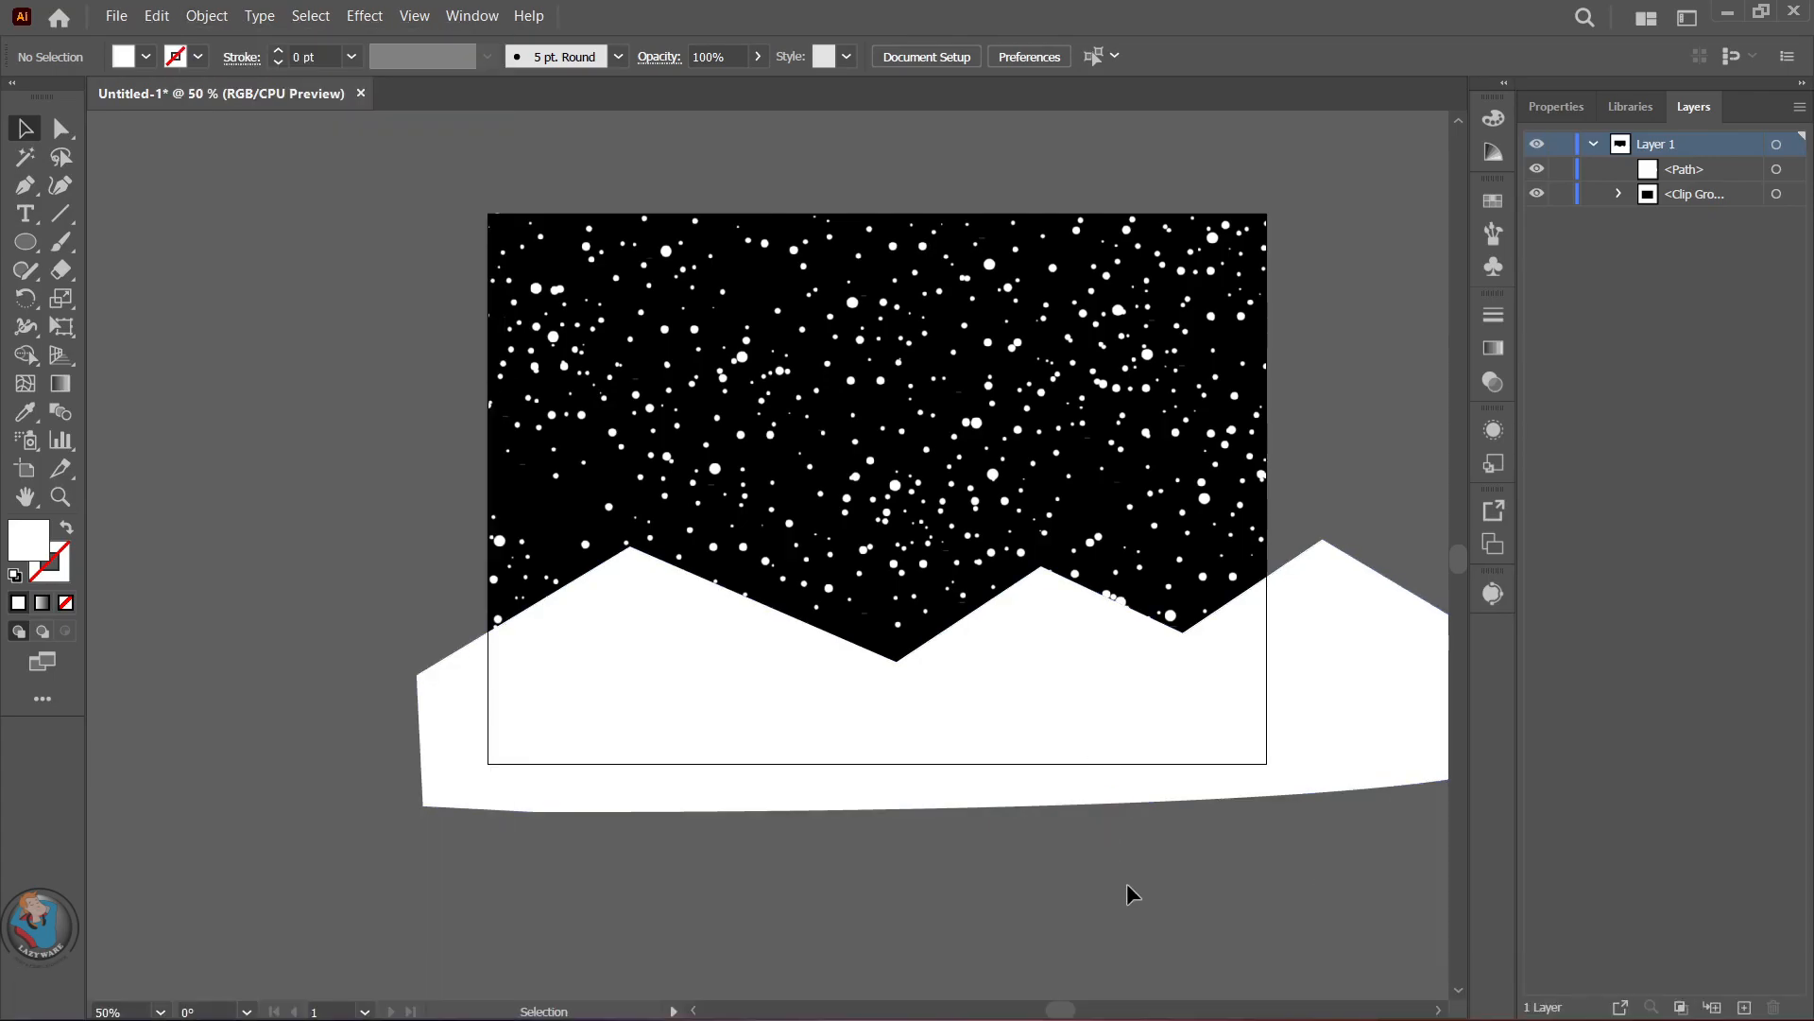
# - Draw a second, lower mountain range with three peaks in front of the white one with the Pen tool
pyautogui.scroll(1, 1127, 883)
pyautogui.scroll(-3, 1127, 882)
pyautogui.hscroll(1, 1127, 882)
pyautogui.hscroll(1, 1127, 883)
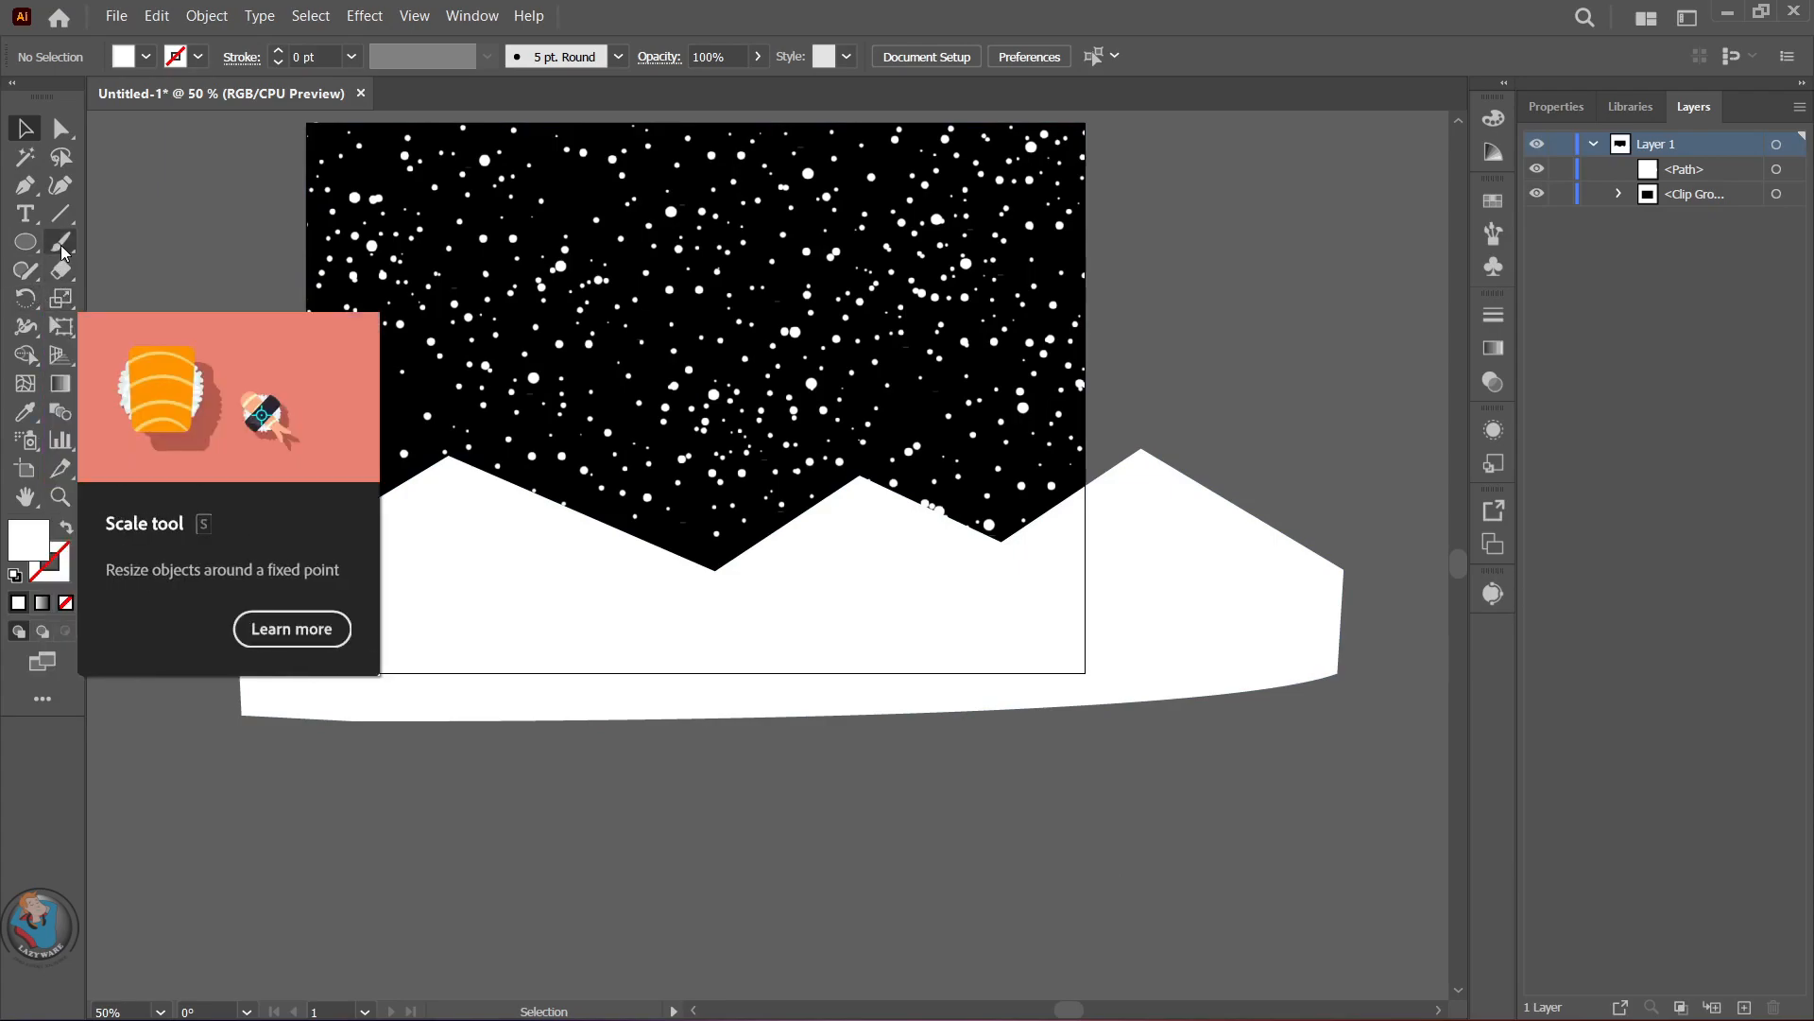
pyautogui.click(244, 534)
pyautogui.click(359, 454)
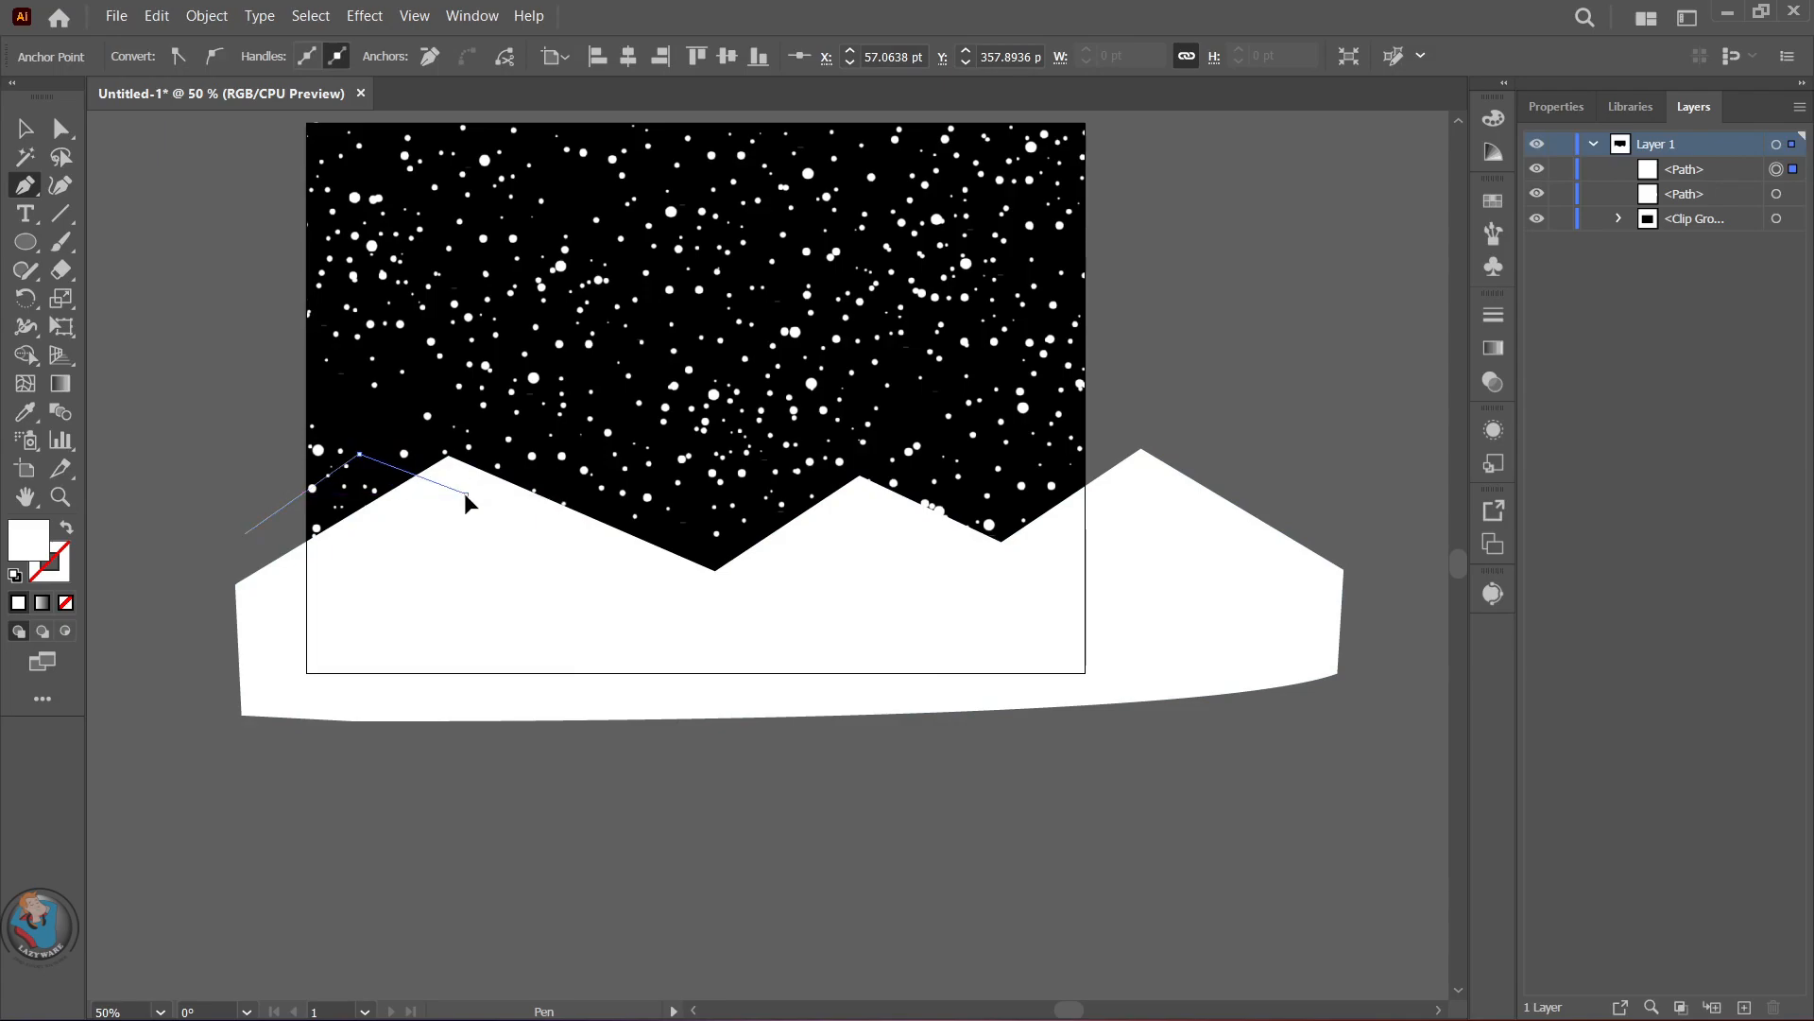
pyautogui.click(466, 494)
pyautogui.click(618, 553)
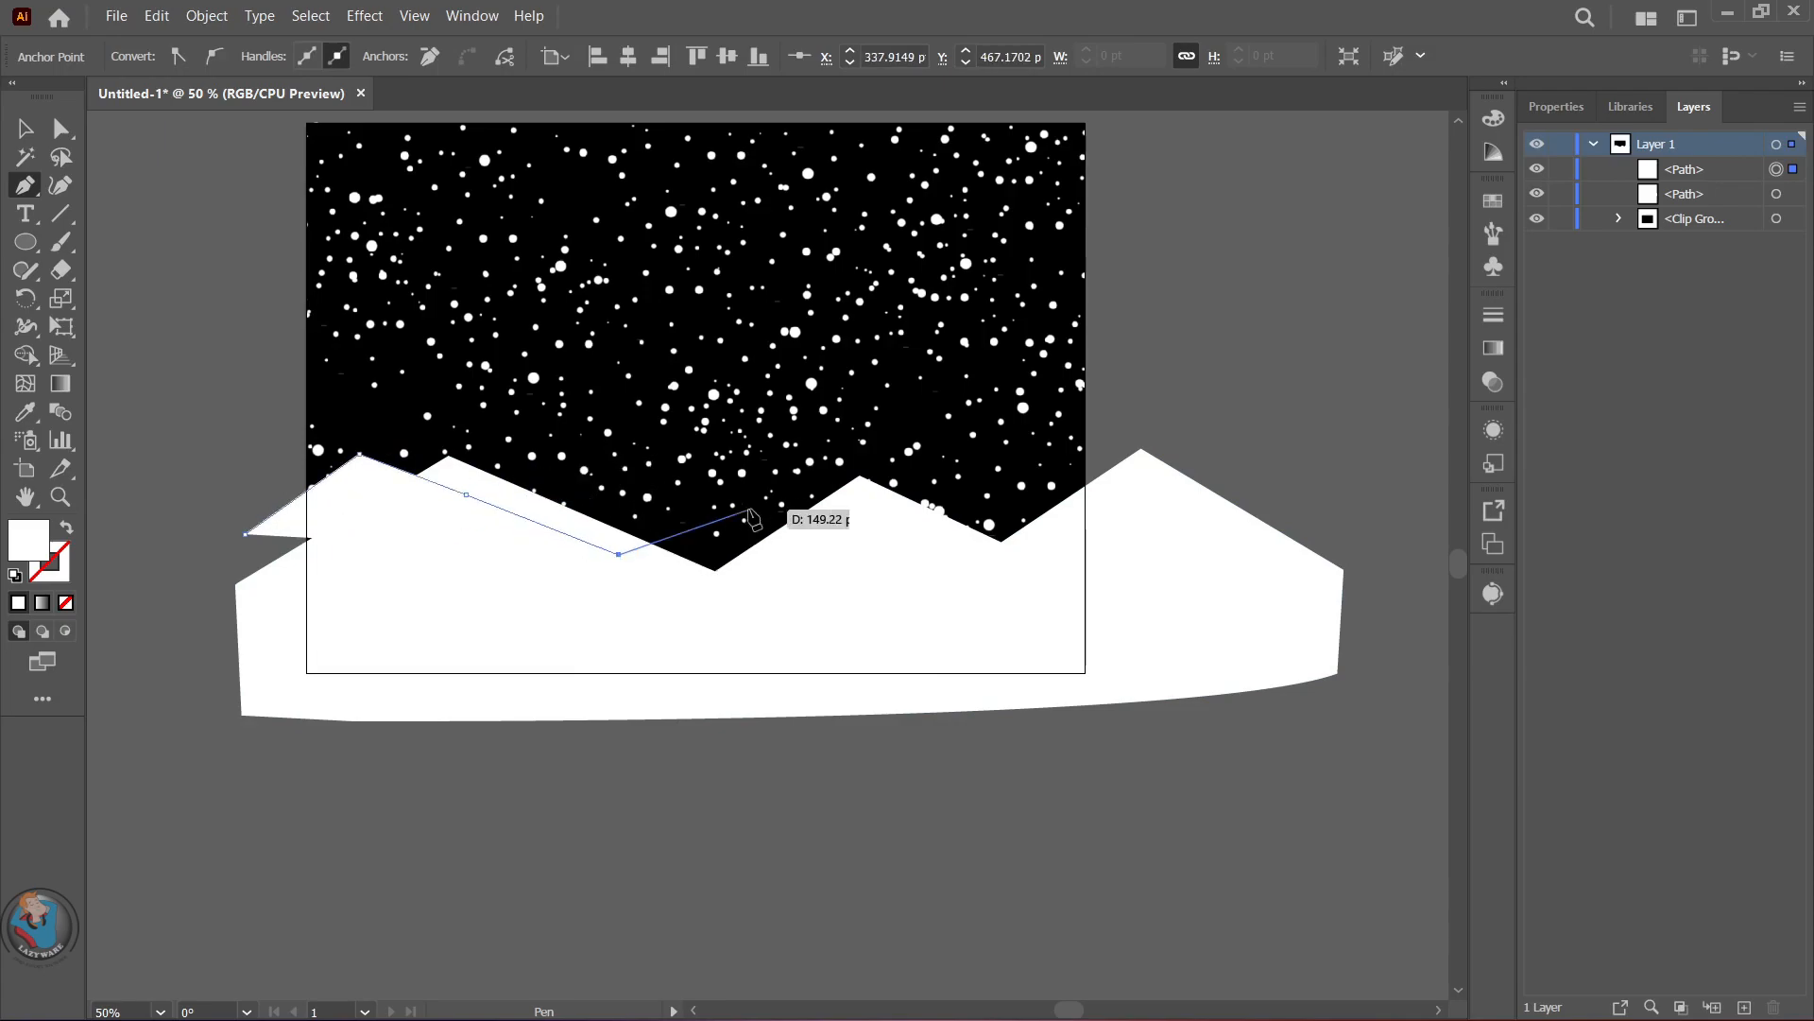
pyautogui.click(708, 493)
pyautogui.click(835, 540)
pyautogui.click(965, 492)
pyautogui.click(1085, 528)
pyautogui.click(993, 626)
pyautogui.click(513, 608)
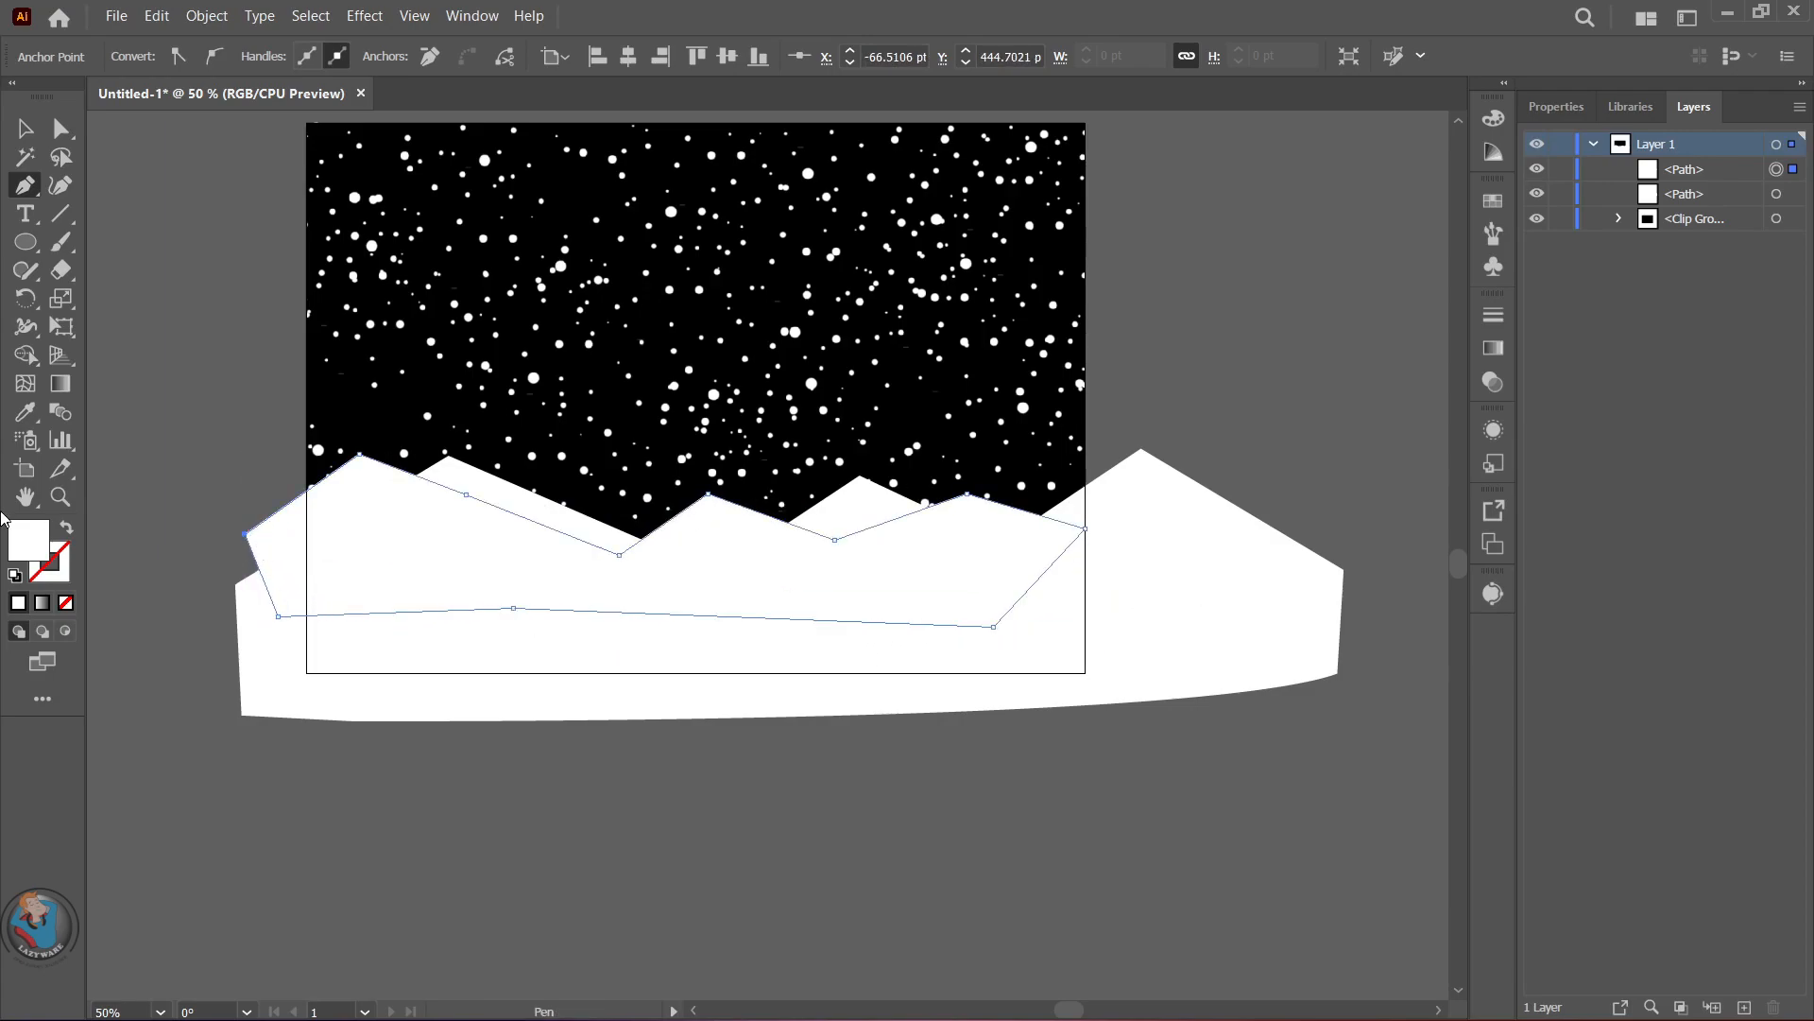
# - Fill the second mountain range with the light grey EDEDED
pyautogui.doubleClick(28, 541)
pyautogui.moveTo(1324, 542); pyautogui.dragTo(1221, 481)
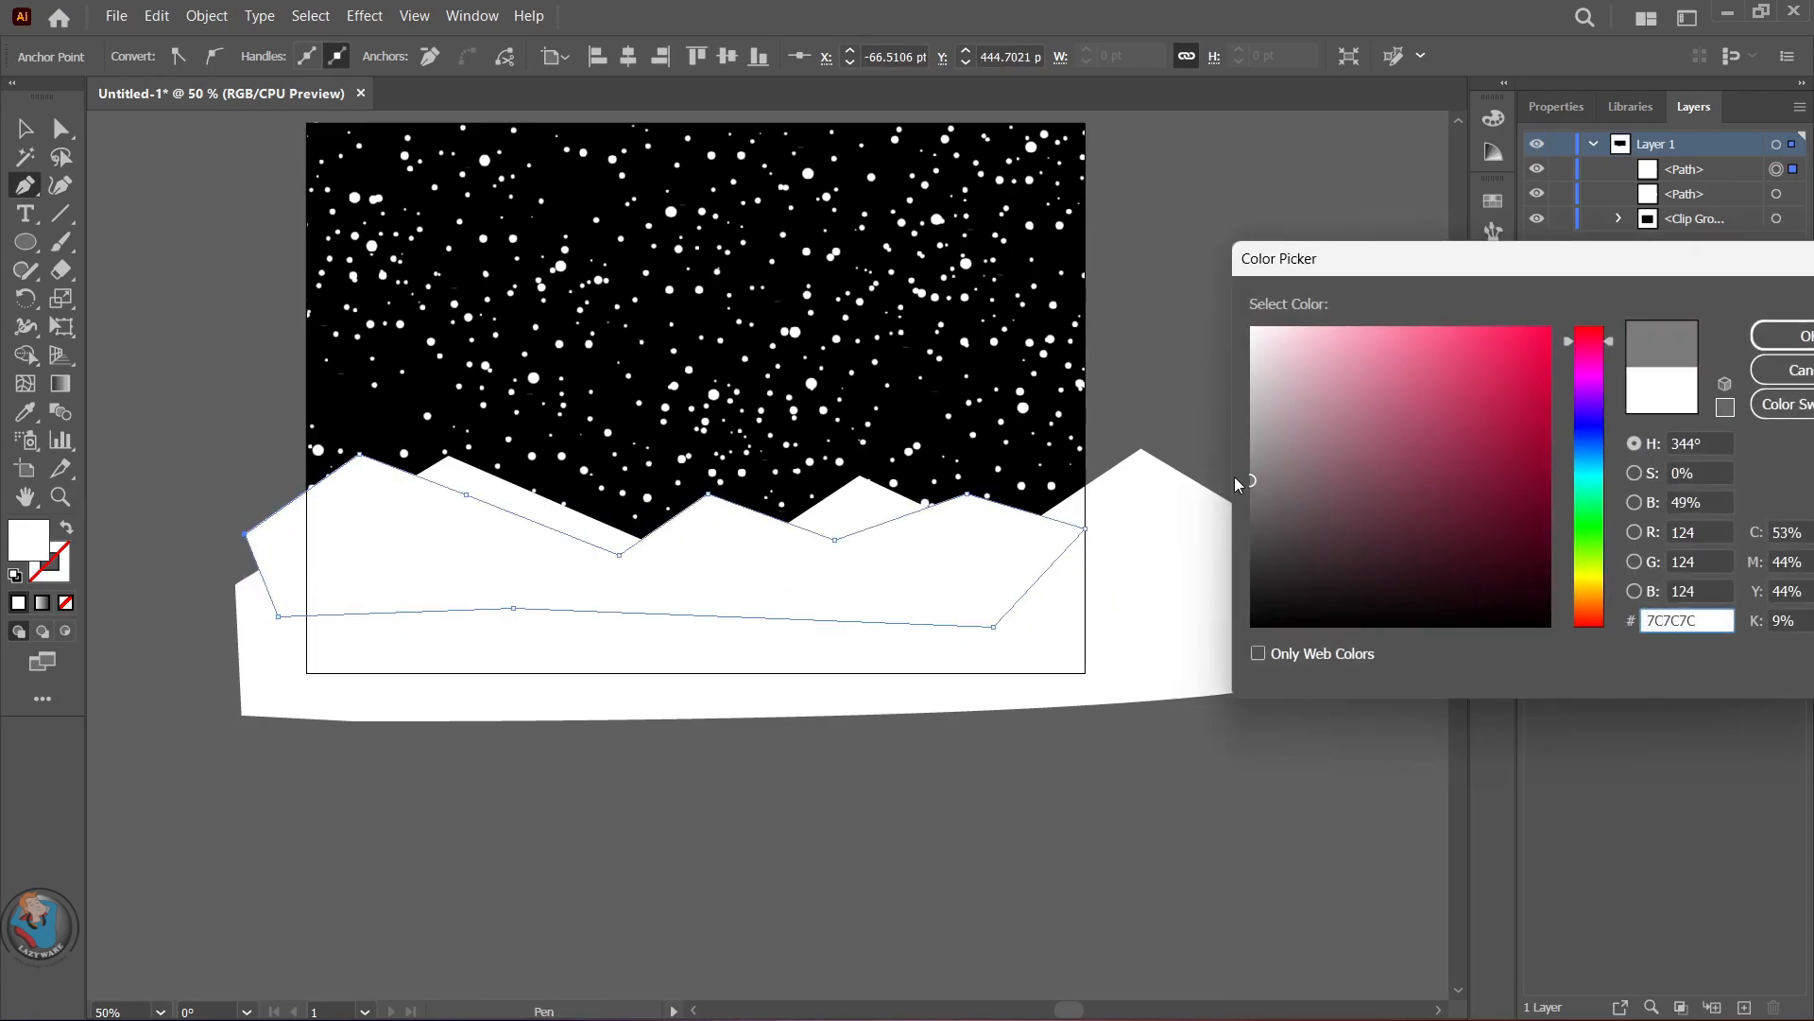
pyautogui.moveTo(1309, 405); pyautogui.dragTo(1238, 387)
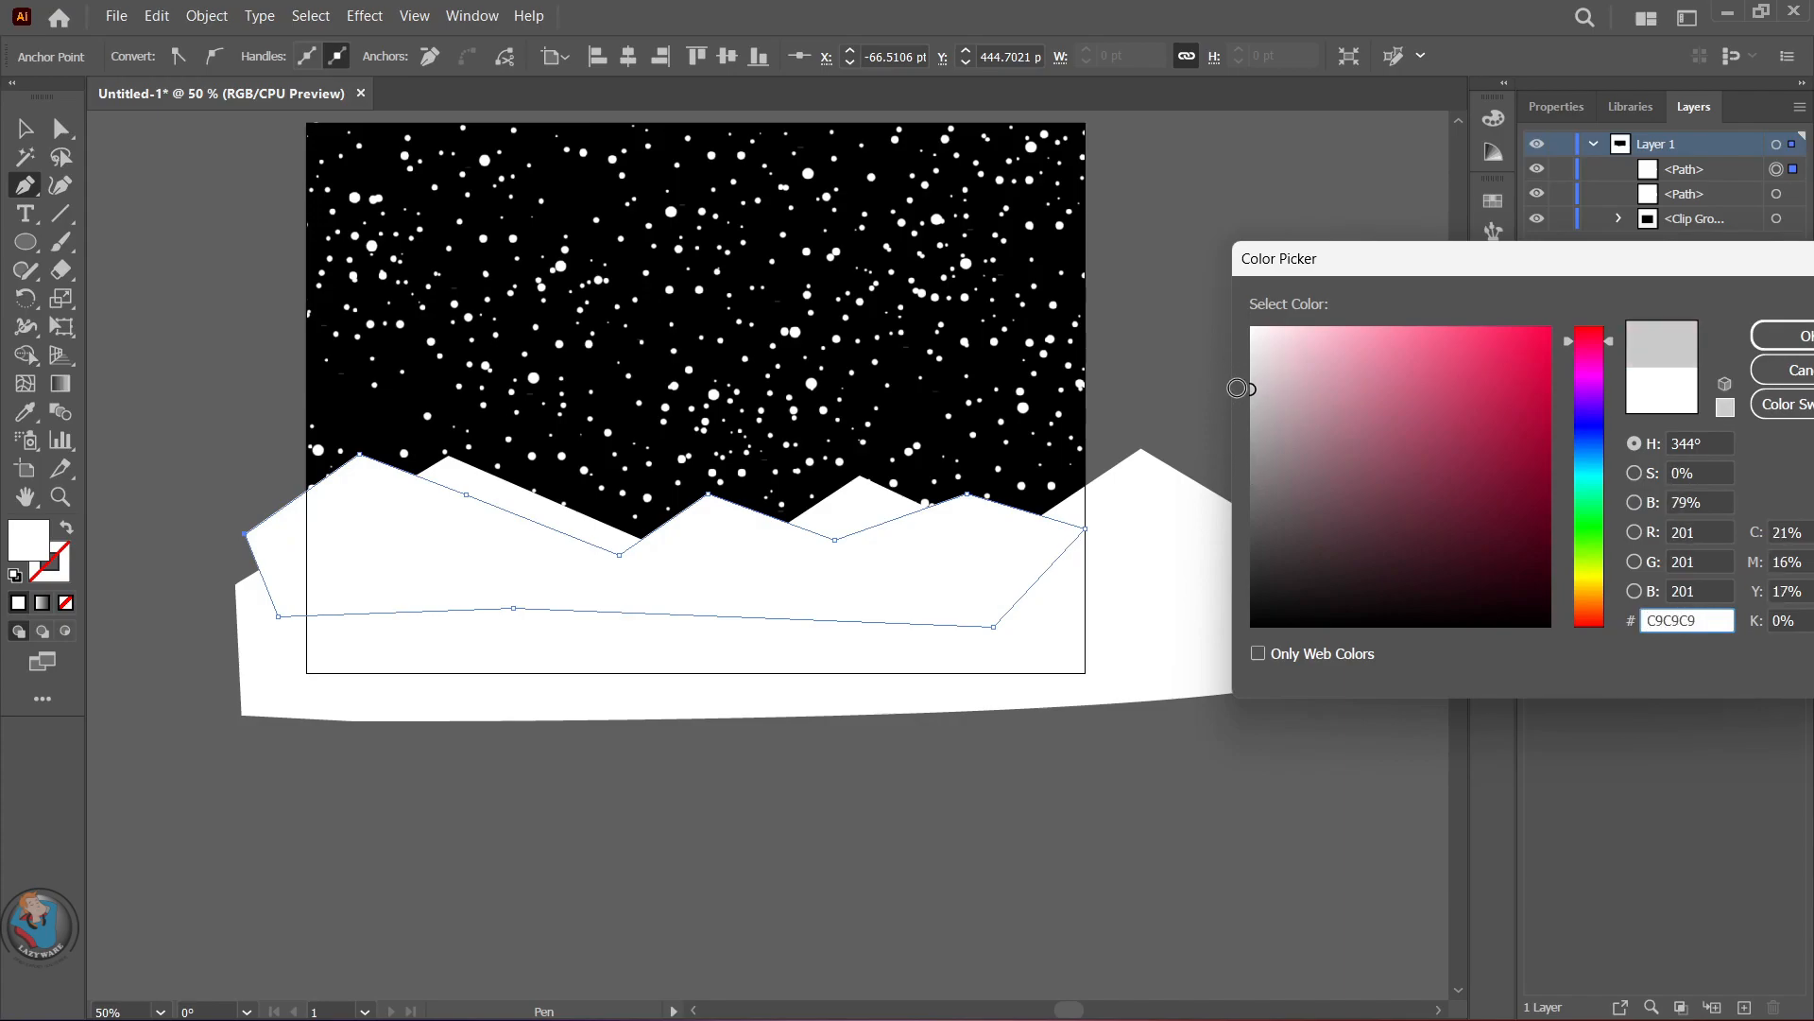
pyautogui.click(1807, 338)
pyautogui.doubleClick(28, 540)
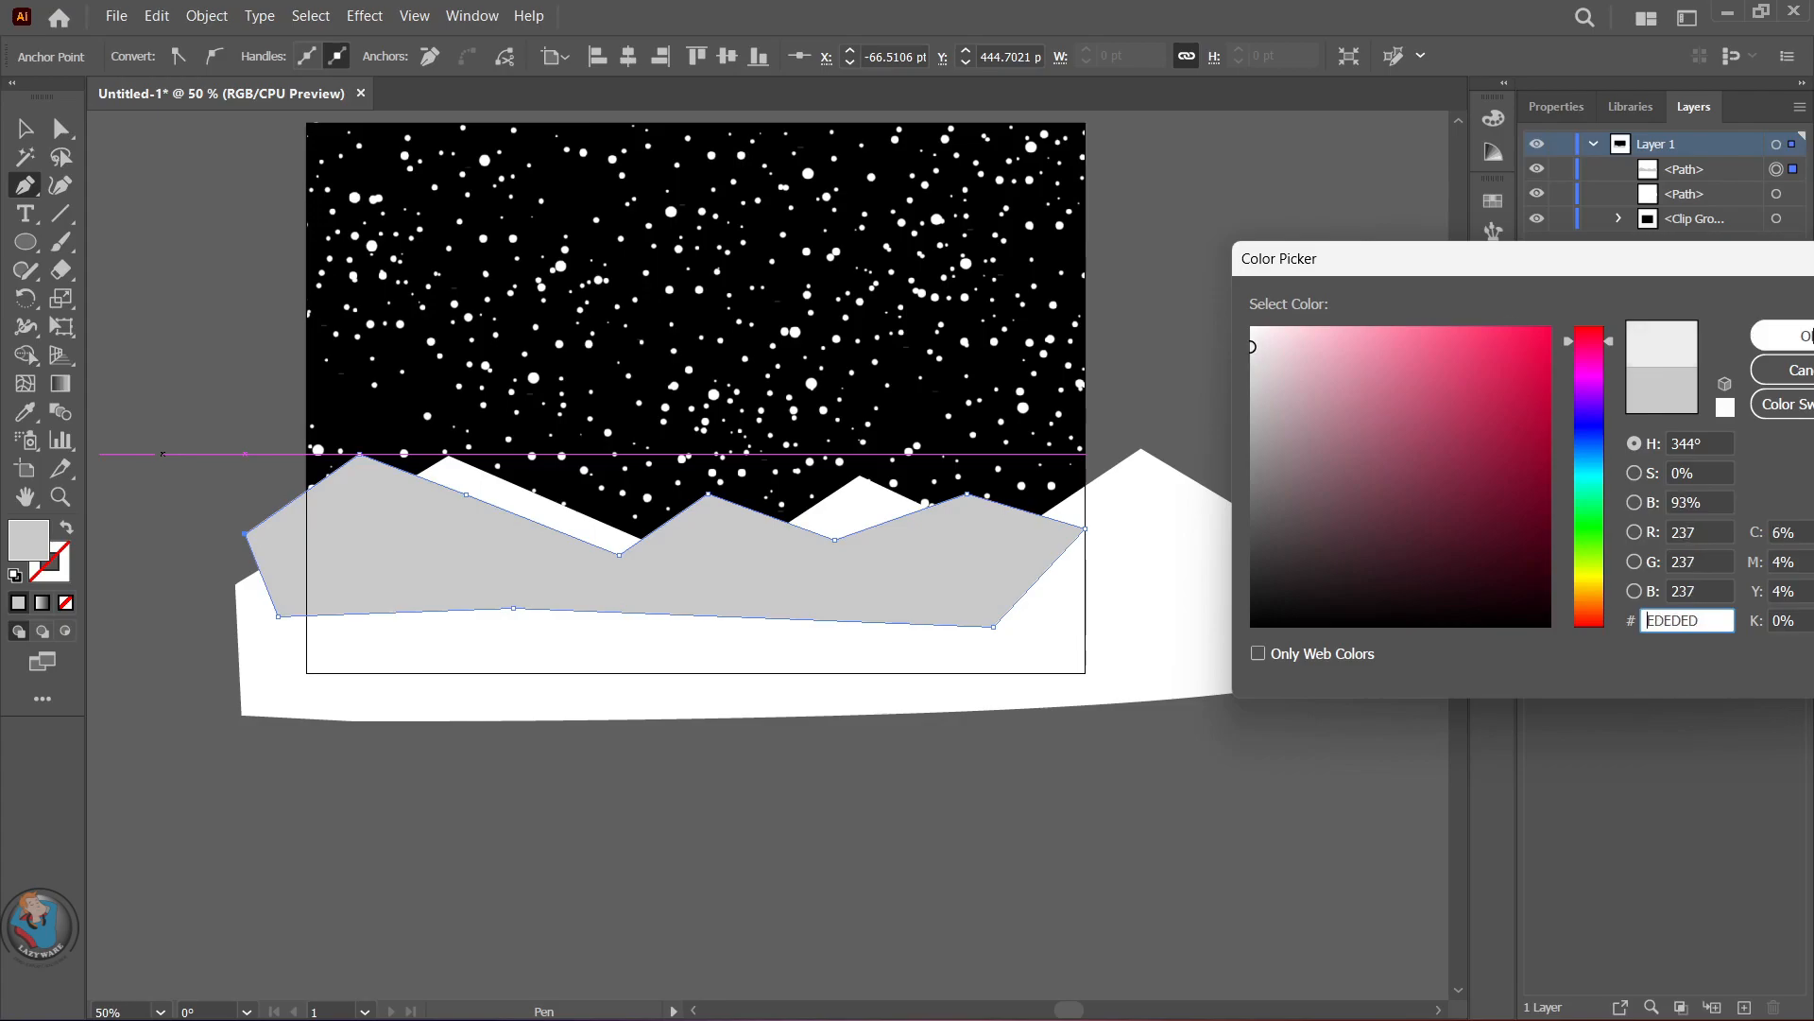
pyautogui.press('Return')
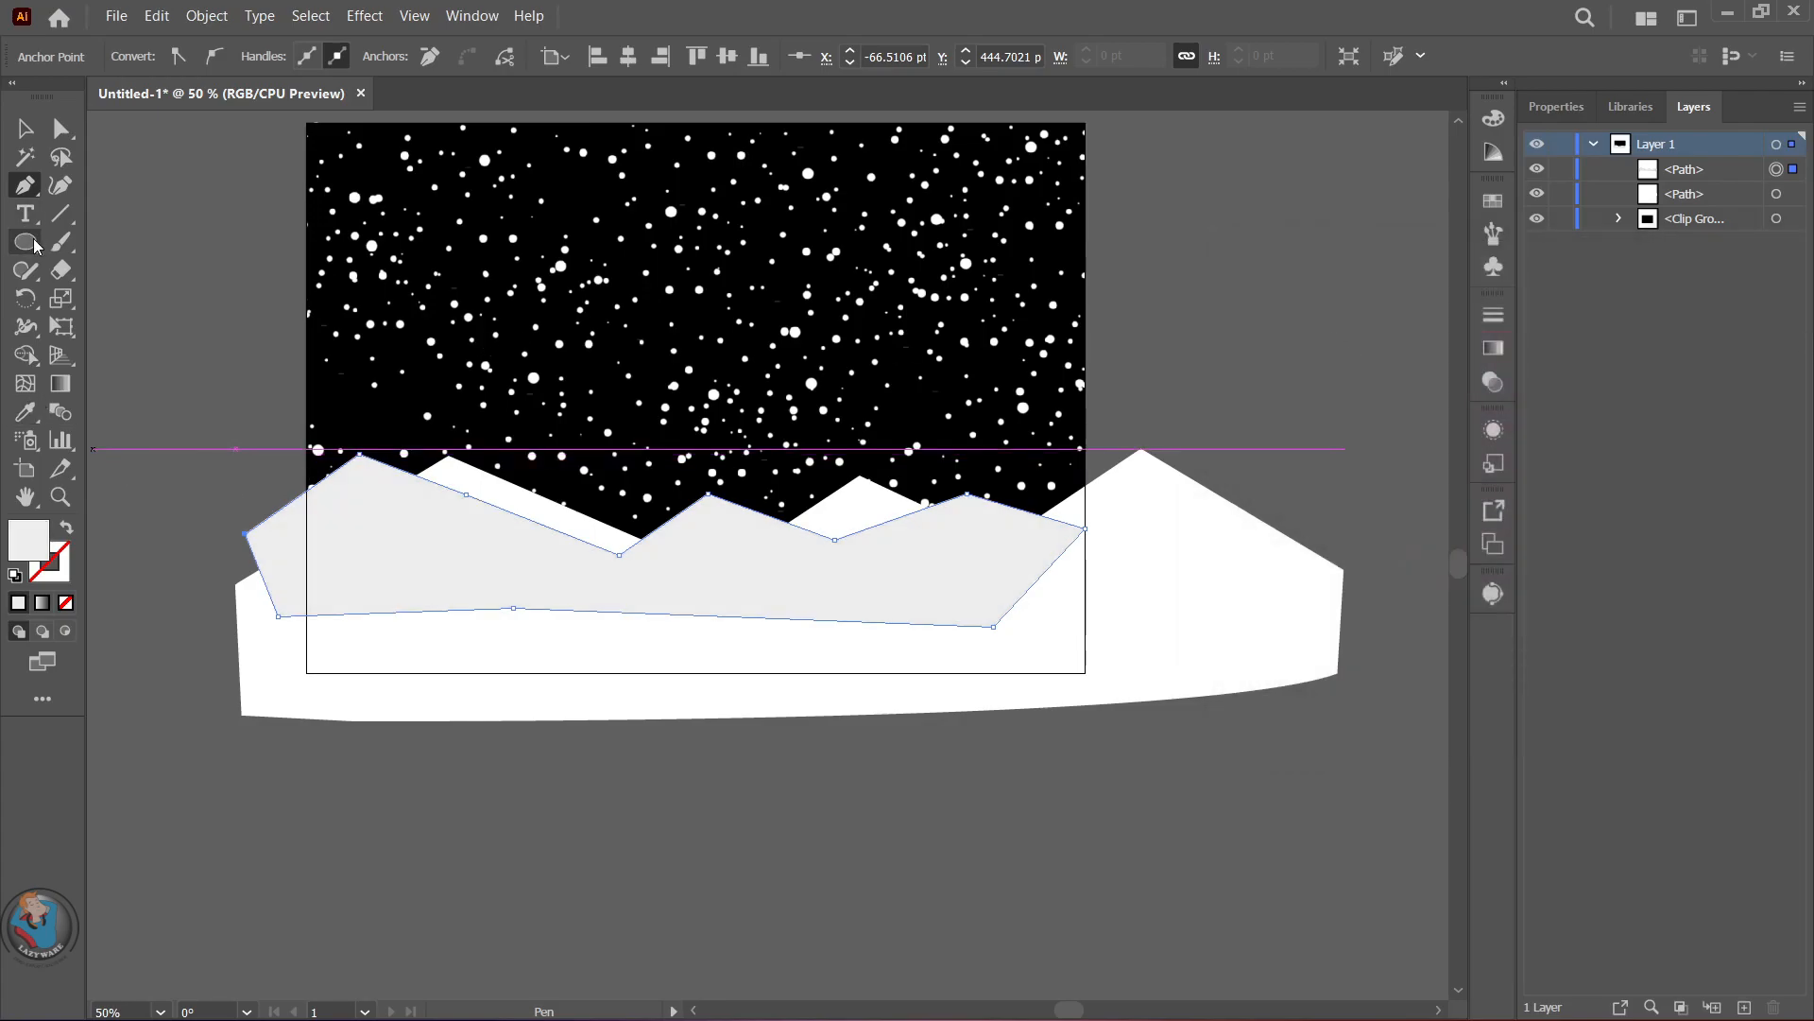
# - Draw a third, shallower mountain range with four peaks over the other two ranges with the Pen tool
pyautogui.click(290, 528)
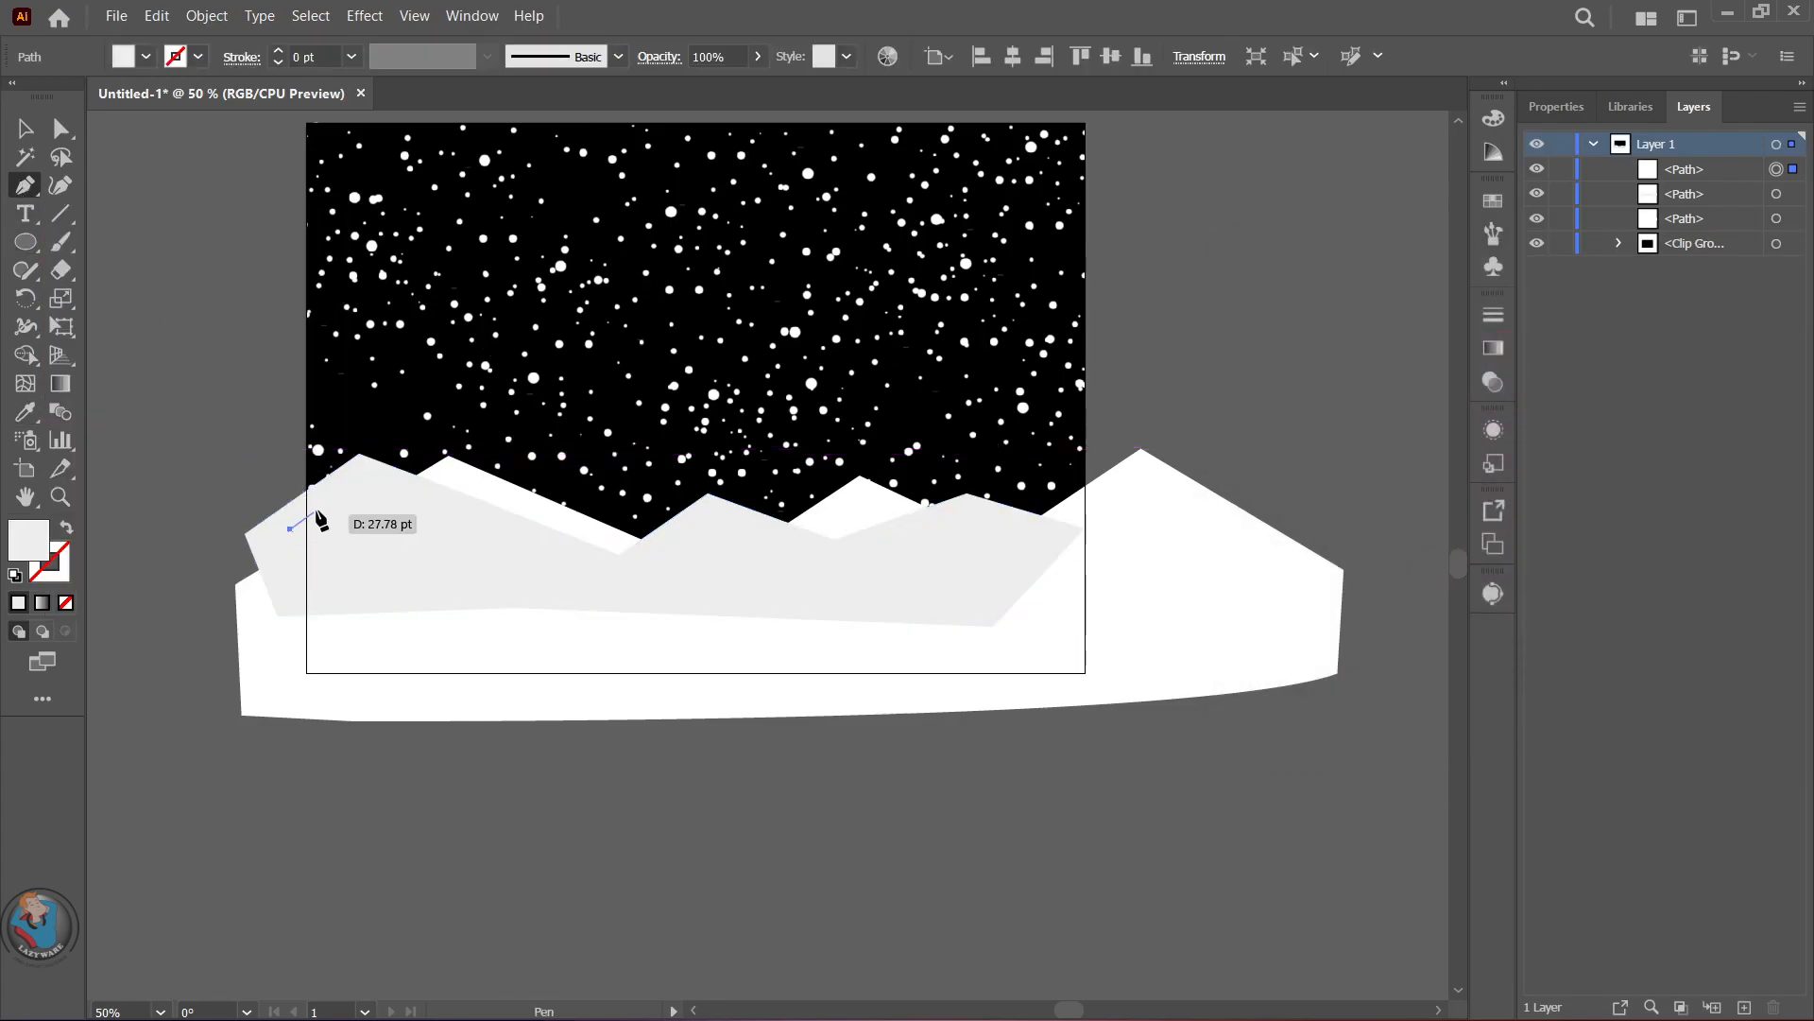
pyautogui.click(411, 458)
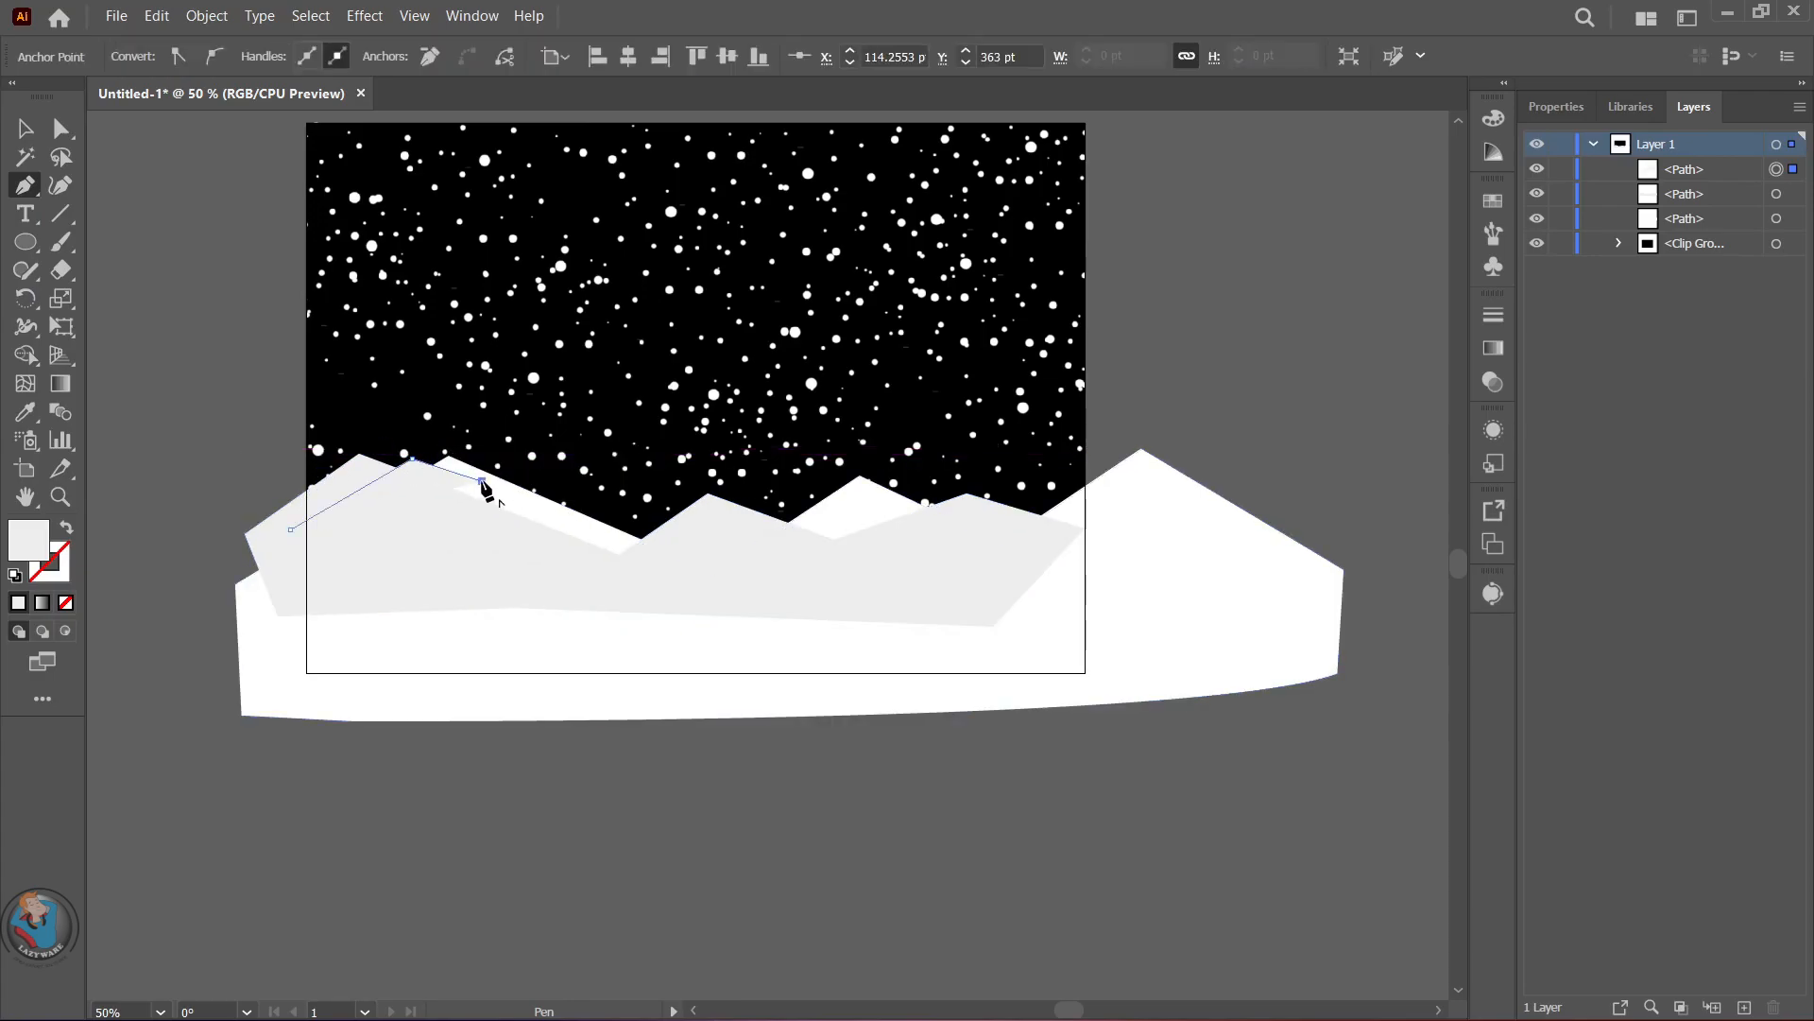
pyautogui.click(605, 541)
pyautogui.click(665, 509)
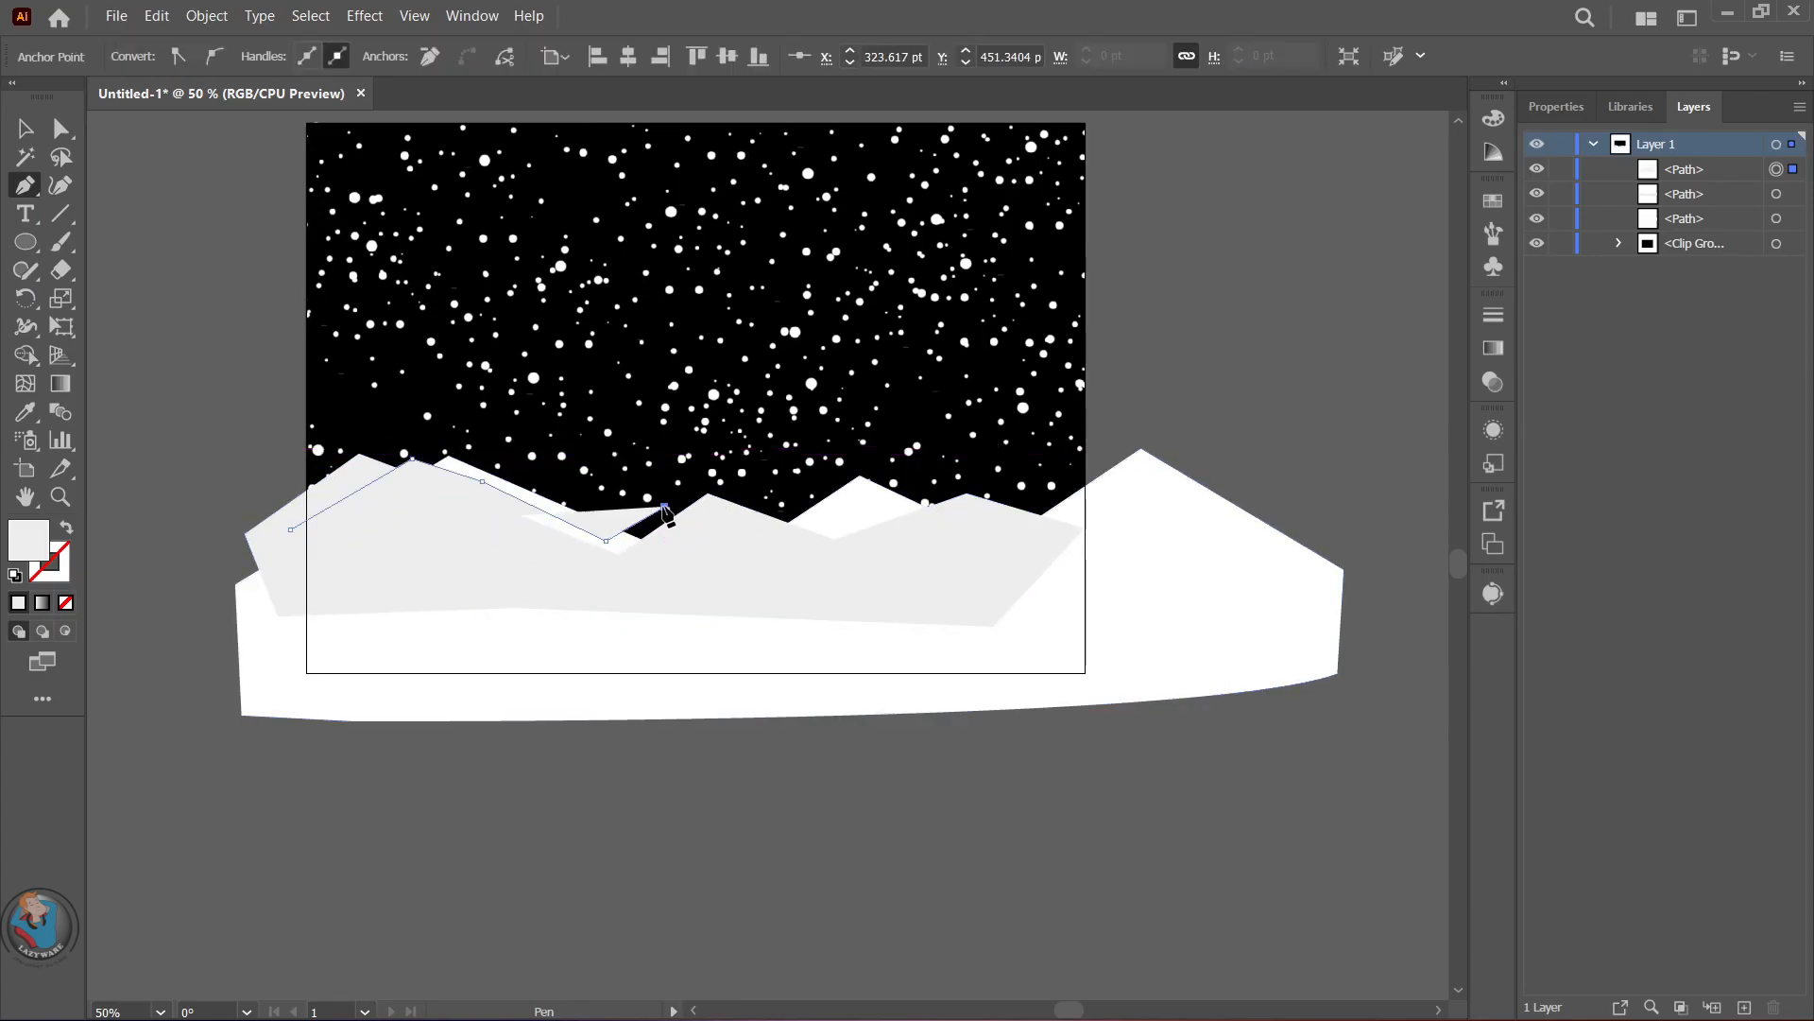
pyautogui.click(724, 523)
pyautogui.click(790, 499)
pyautogui.click(857, 520)
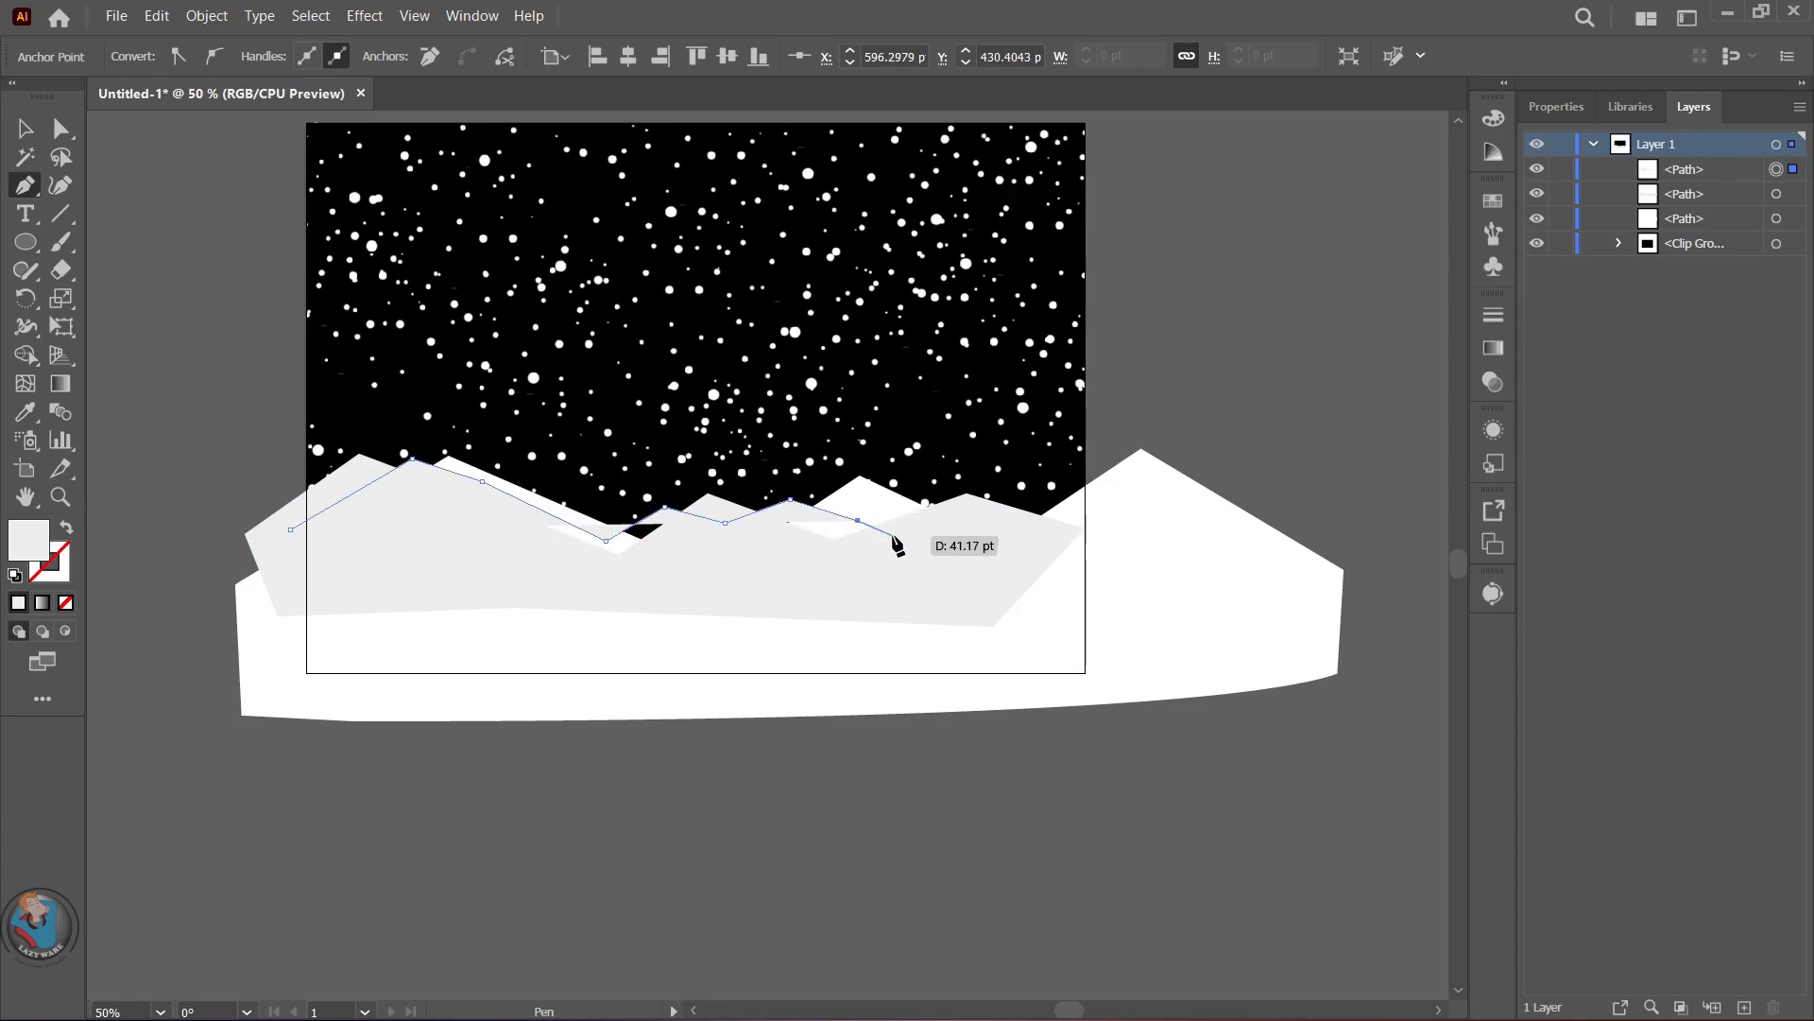
pyautogui.click(1054, 484)
pyautogui.click(1149, 517)
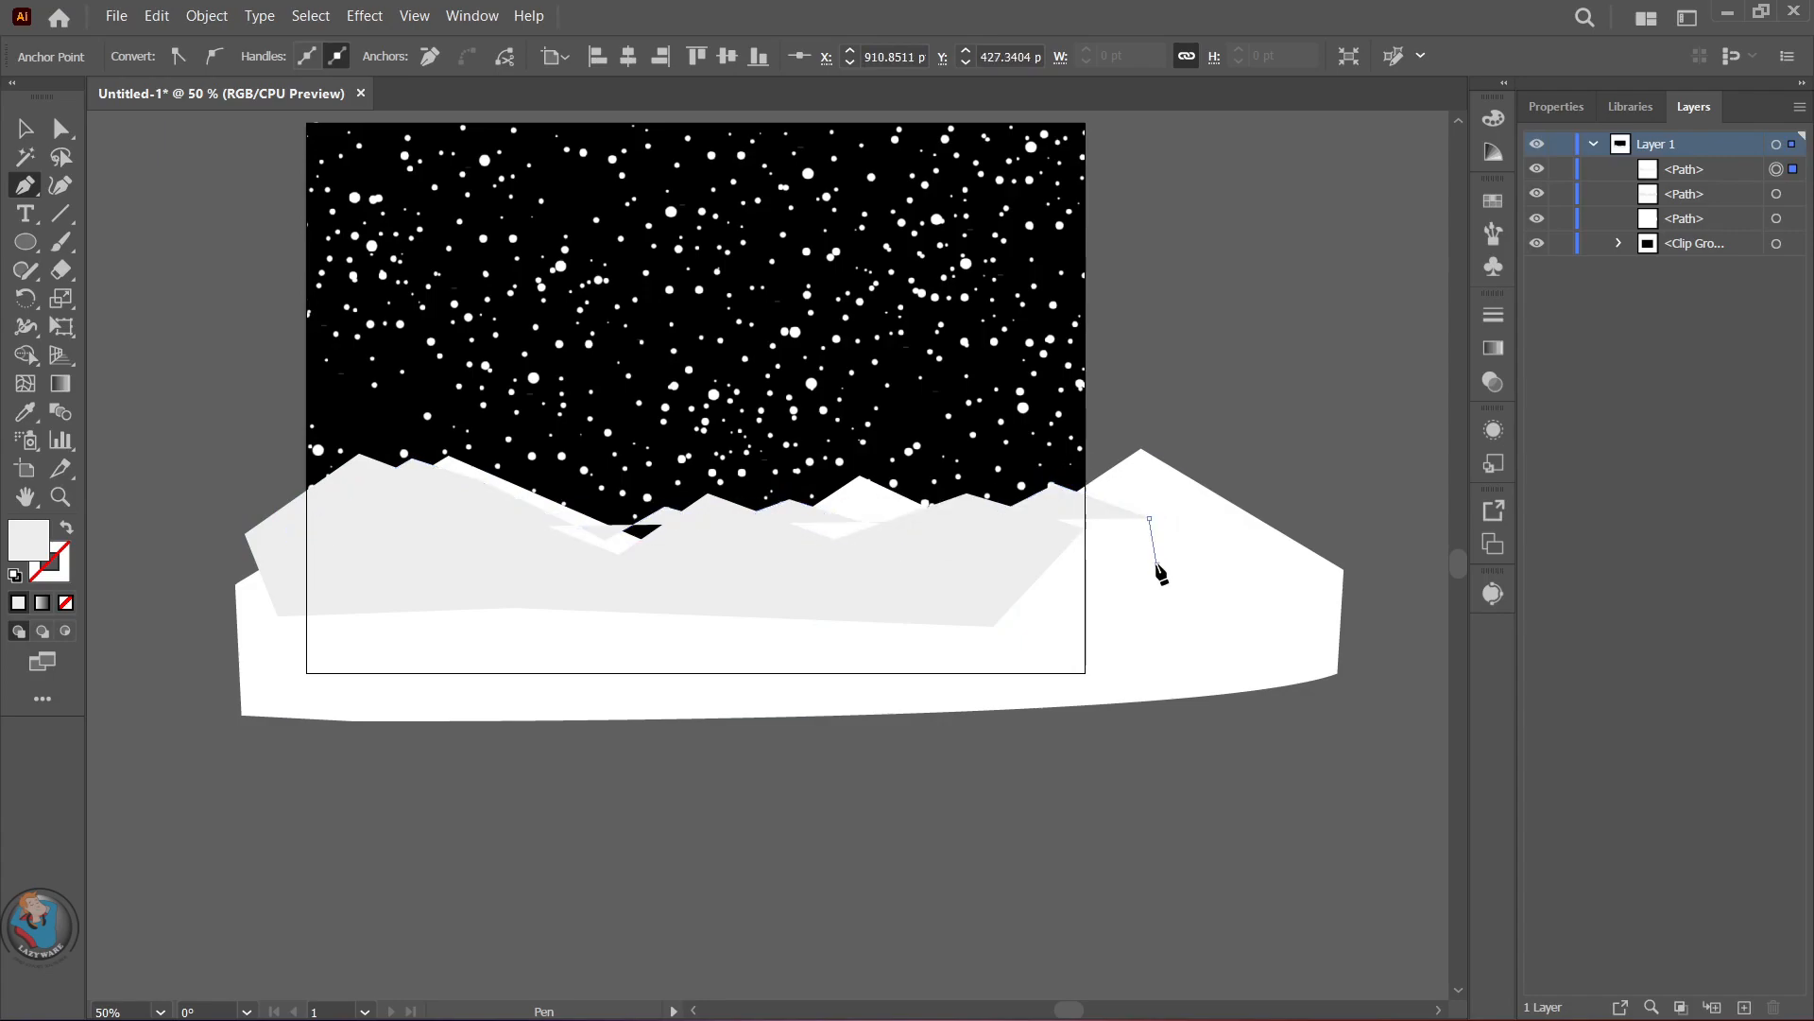
pyautogui.click(1157, 564)
pyautogui.click(740, 559)
pyautogui.click(425, 556)
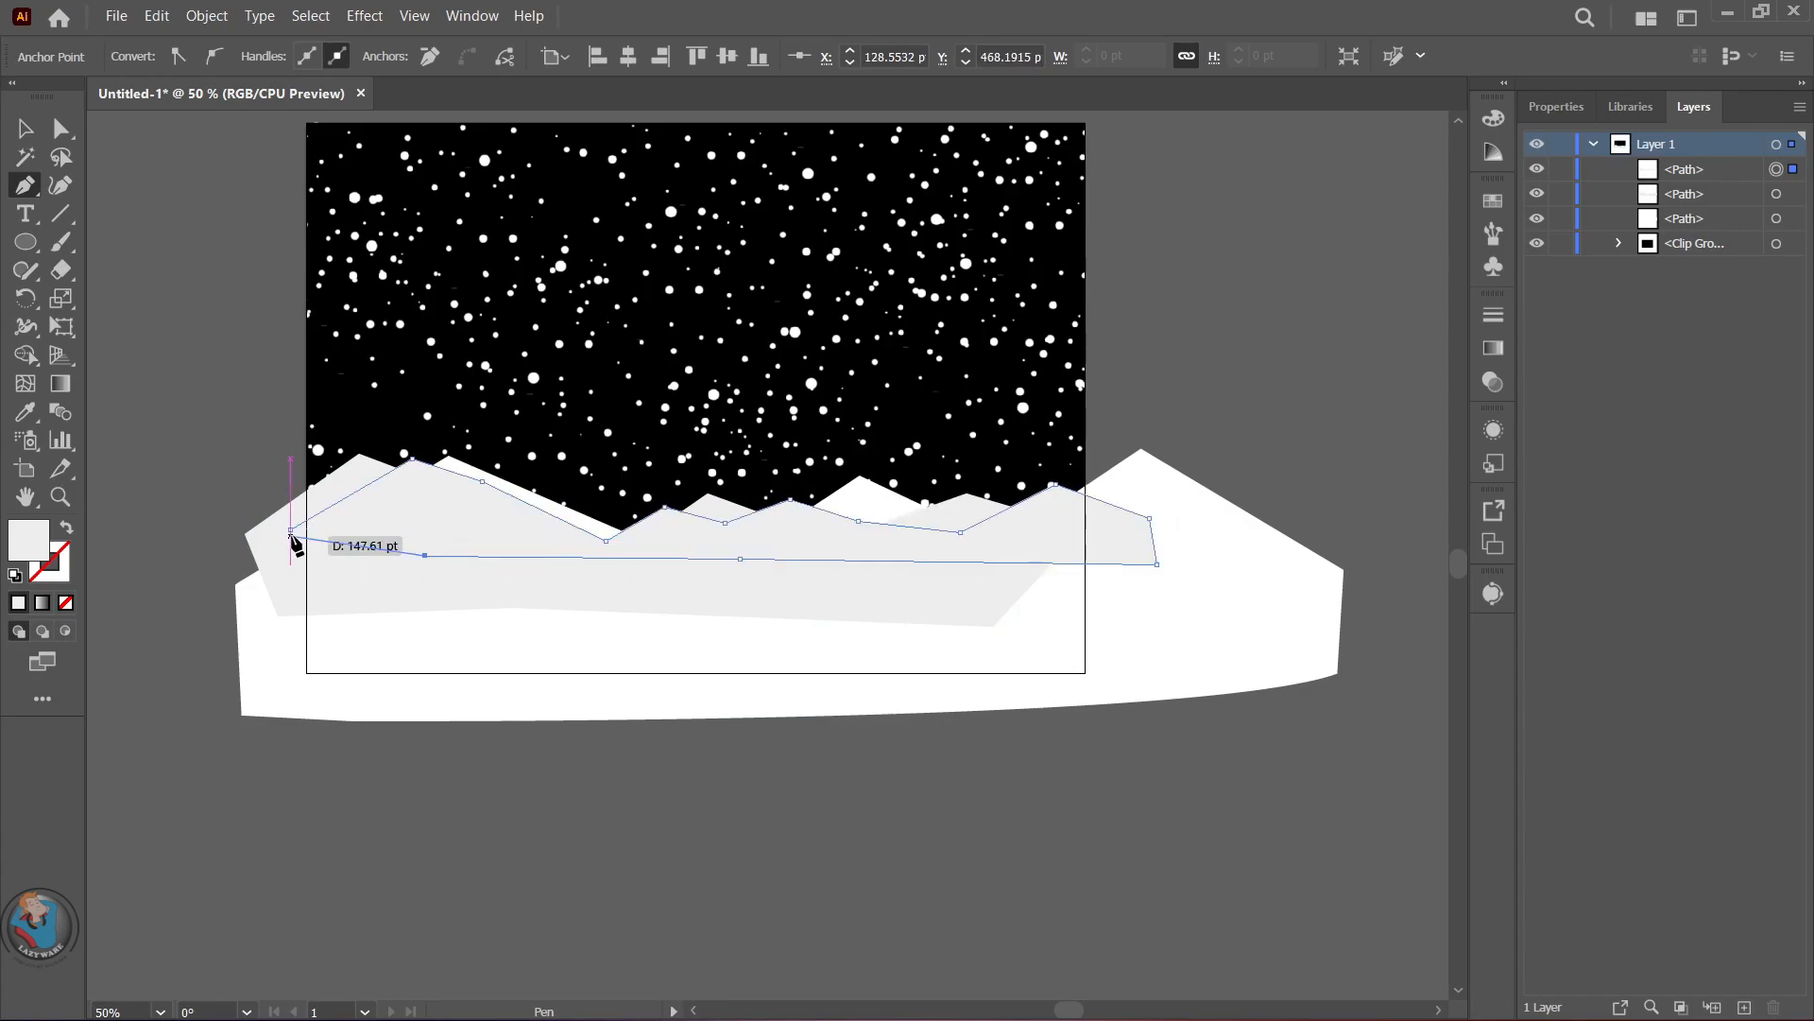
# - Fill the third mountain range with a slightly darker grey than the second range and deselect it
pyautogui.doubleClick(26, 540)
pyautogui.click(1251, 371)
pyautogui.click(1789, 339)
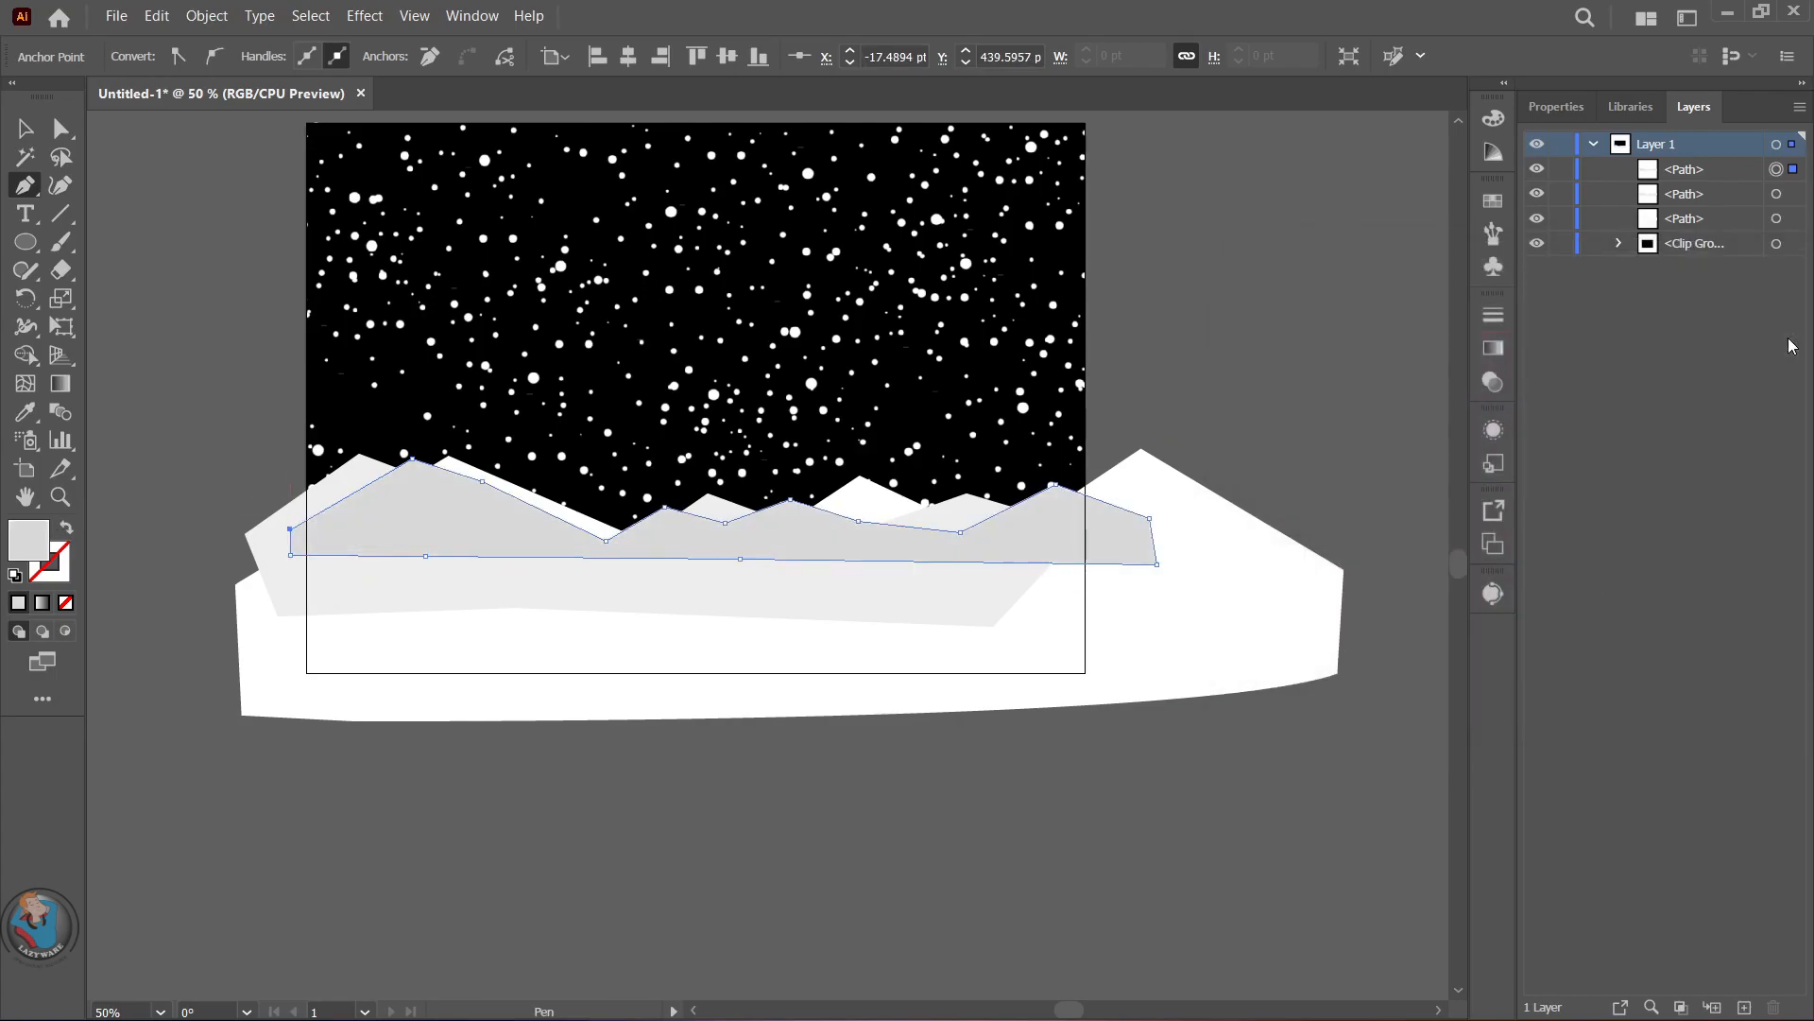
pyautogui.click(27, 126)
pyautogui.click(142, 284)
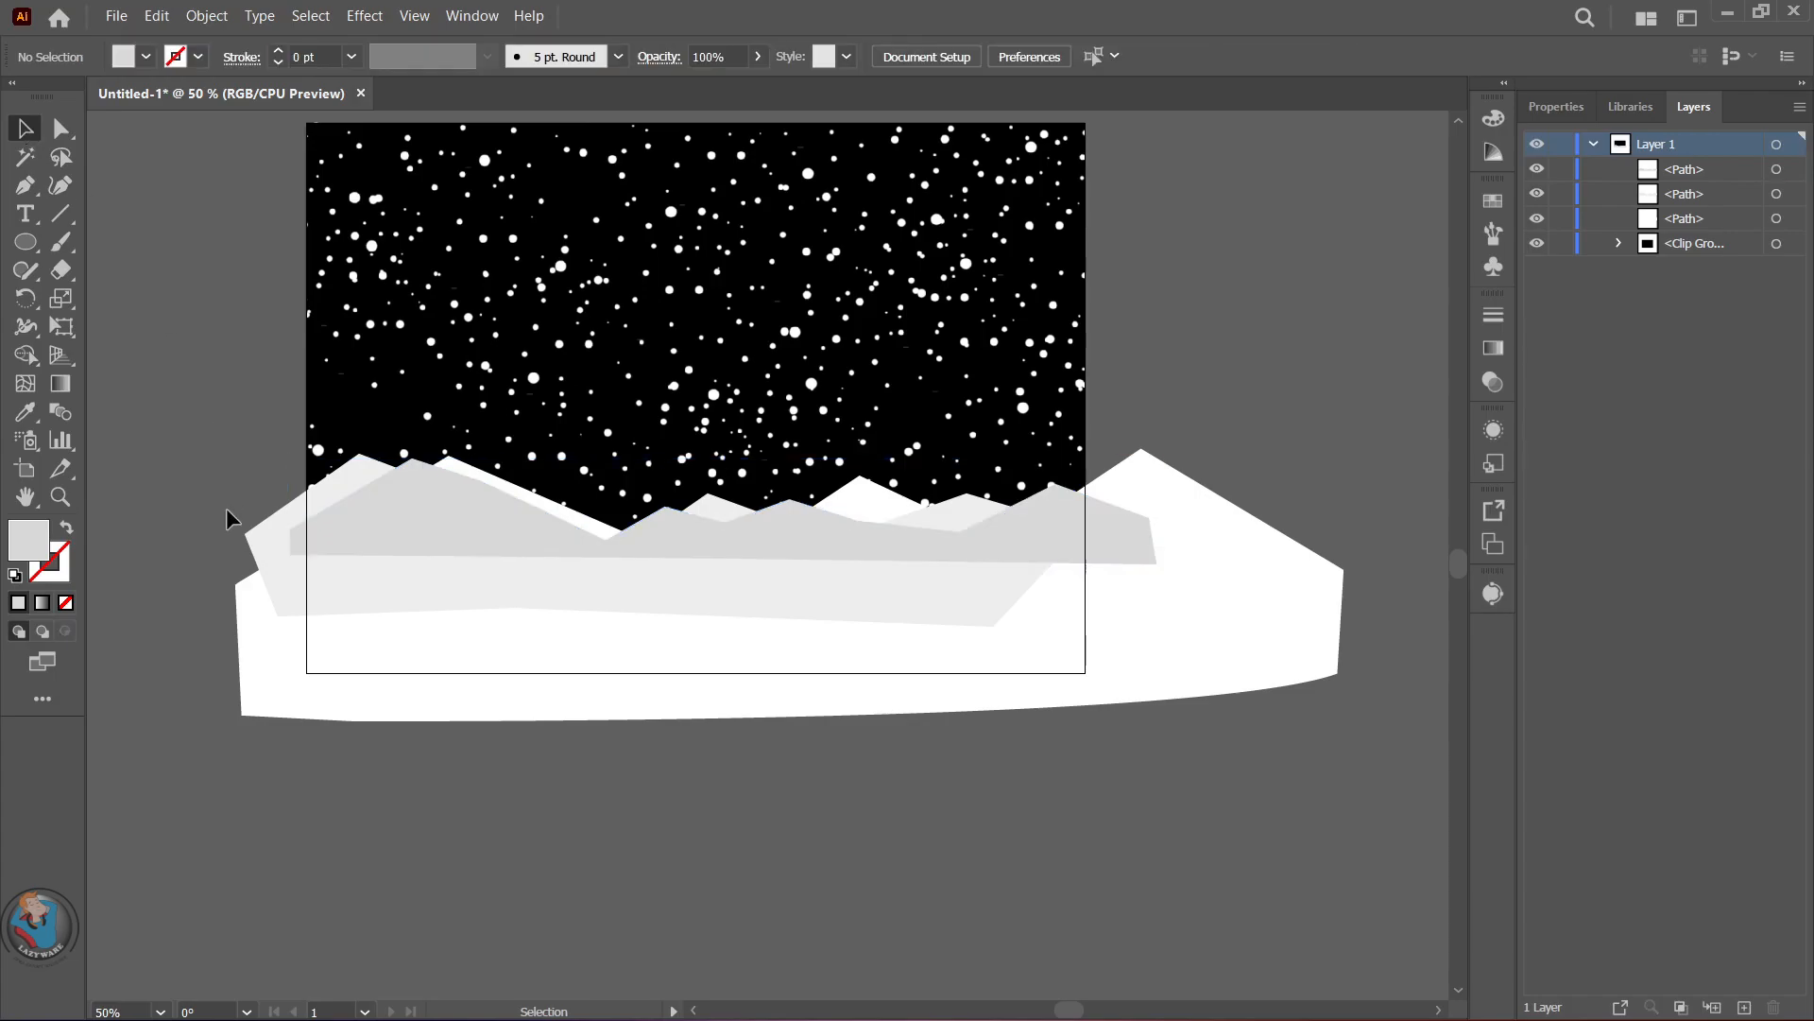
# - Restack the mountains so the light grey range is in front of the darker one and the white range in front of both
pyautogui.scroll(1, 203, 563)
pyautogui.scroll(5, 202, 563)
pyautogui.scroll(-2, 202, 563)
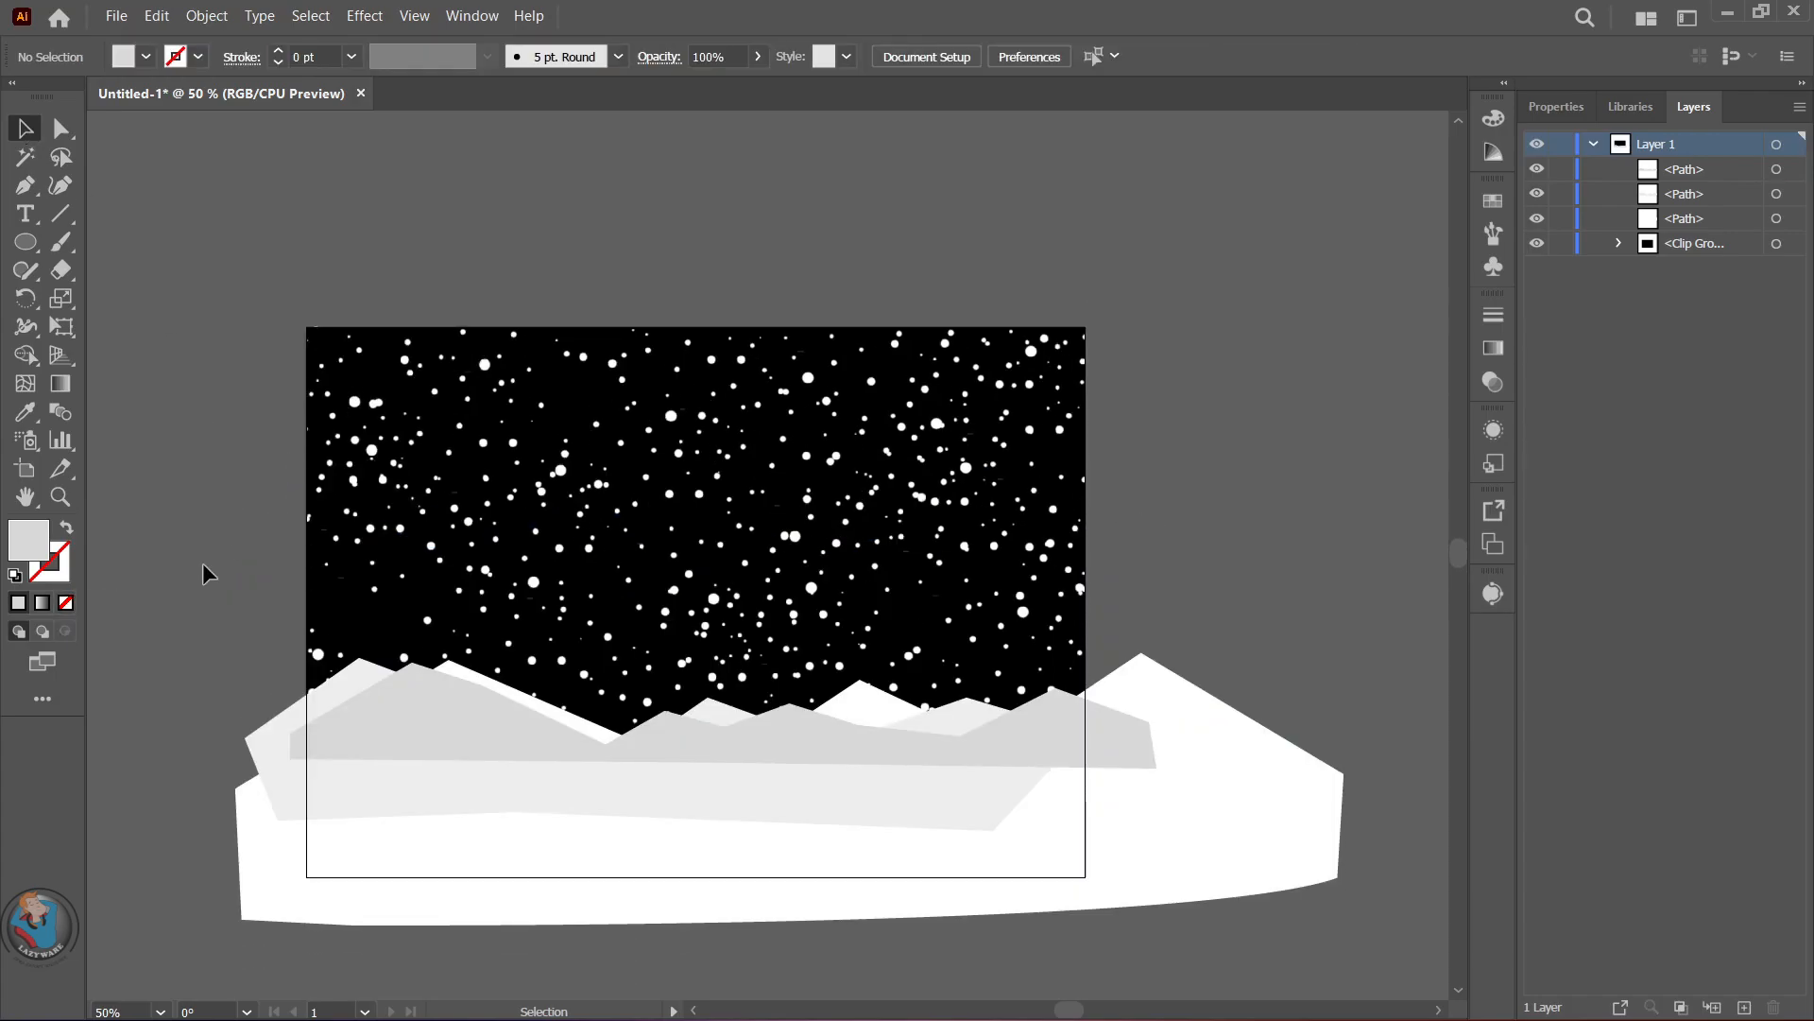
pyautogui.click(342, 762)
pyautogui.rightClick(343, 763)
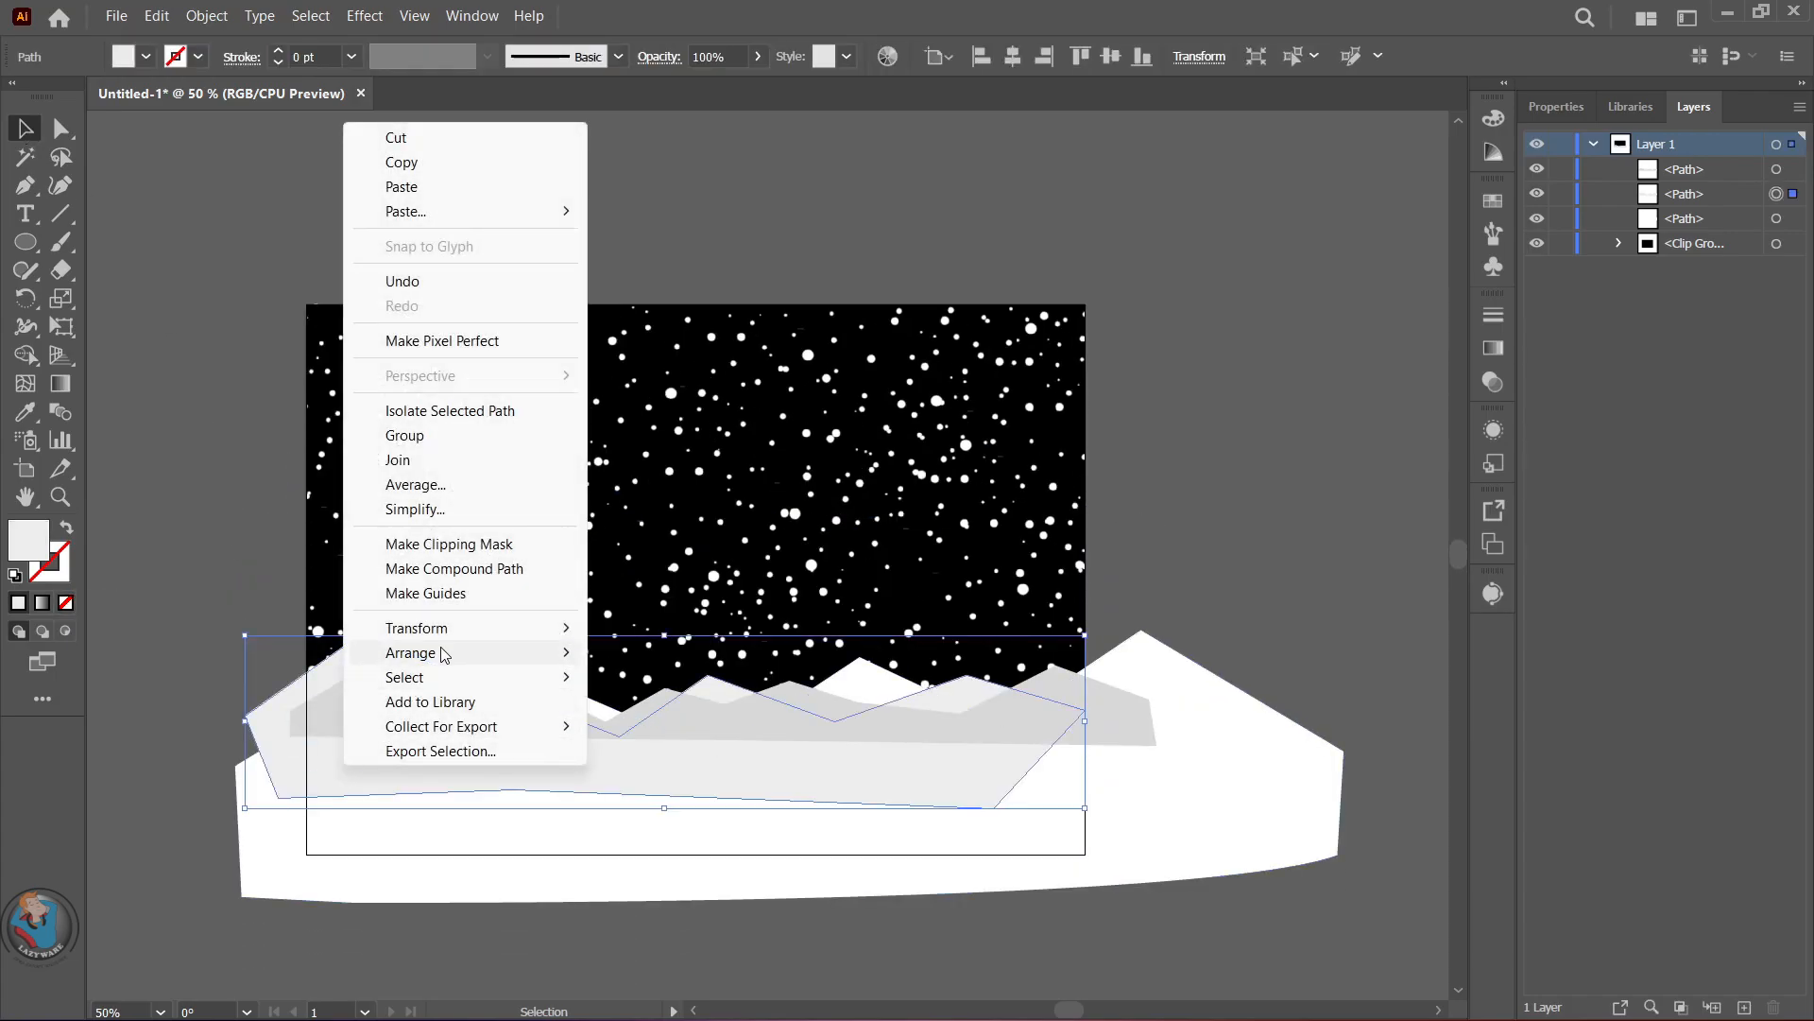
pyautogui.moveTo(397, 746)
pyautogui.click(648, 753)
pyautogui.click(451, 849)
pyautogui.rightClick(451, 848)
pyautogui.moveTo(510, 735)
pyautogui.click(777, 739)
pyautogui.click(1228, 515)
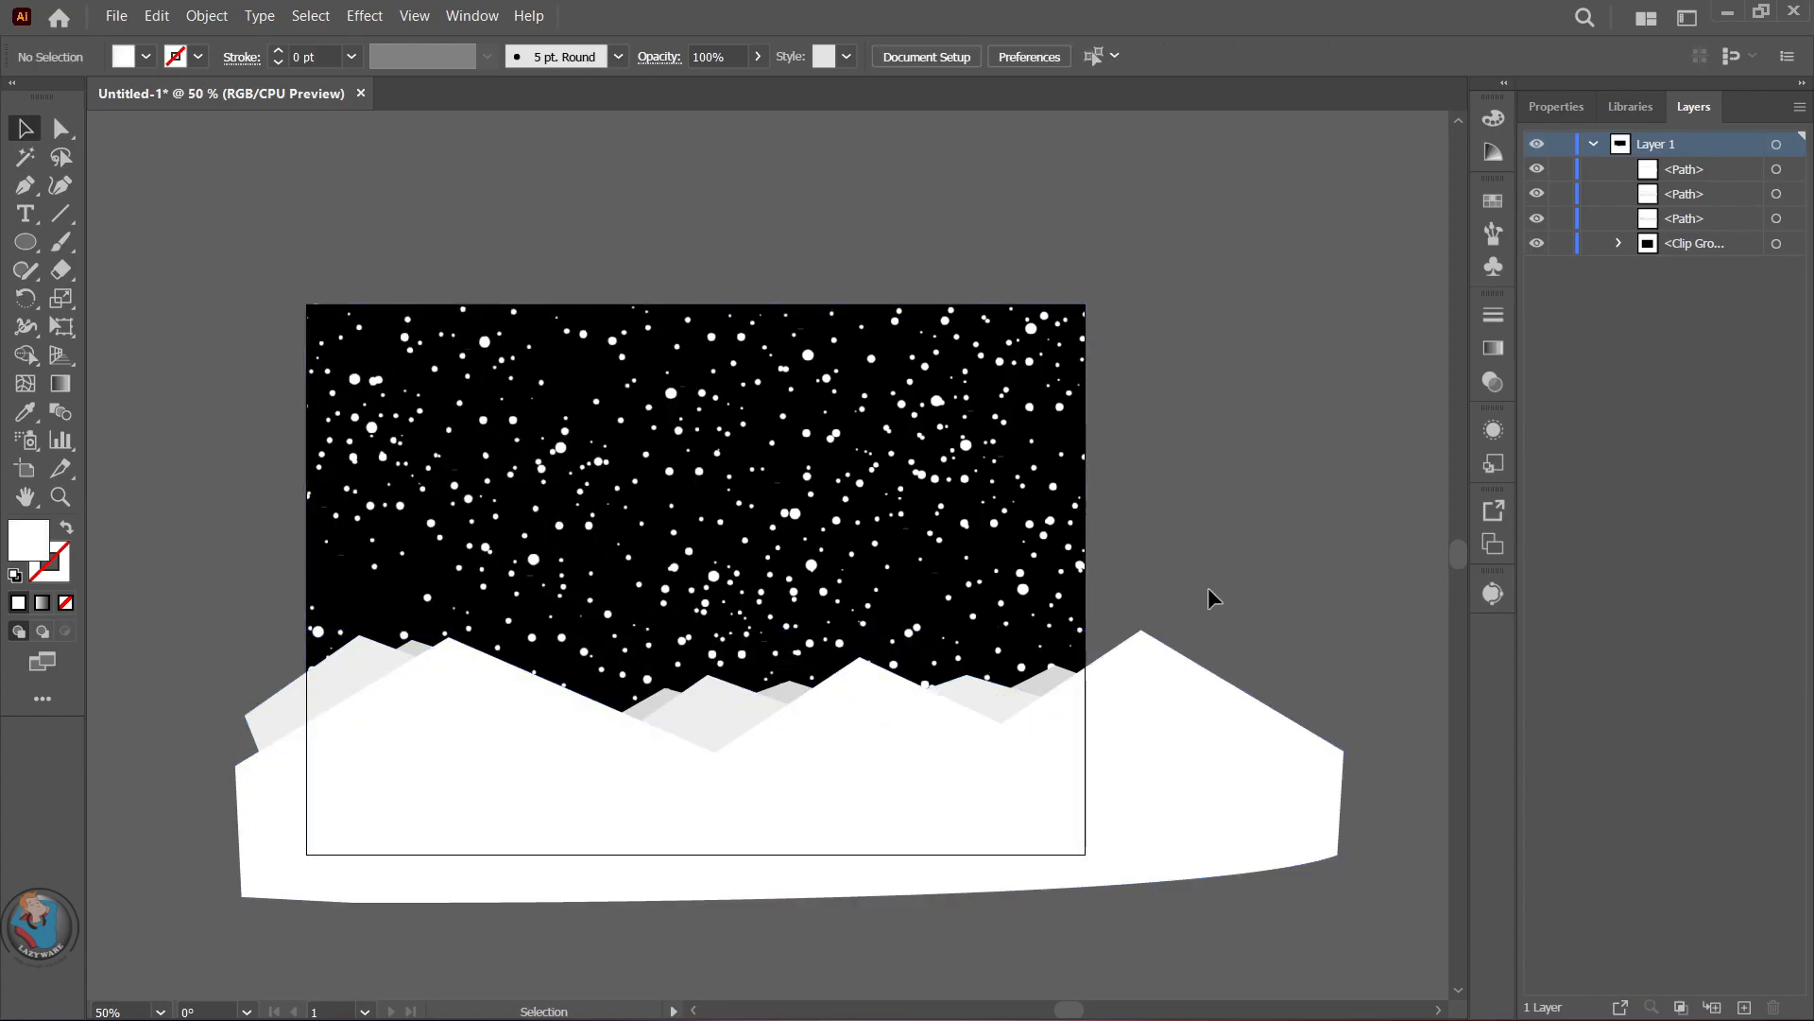
pyautogui.click(342, 669)
pyautogui.click(412, 644)
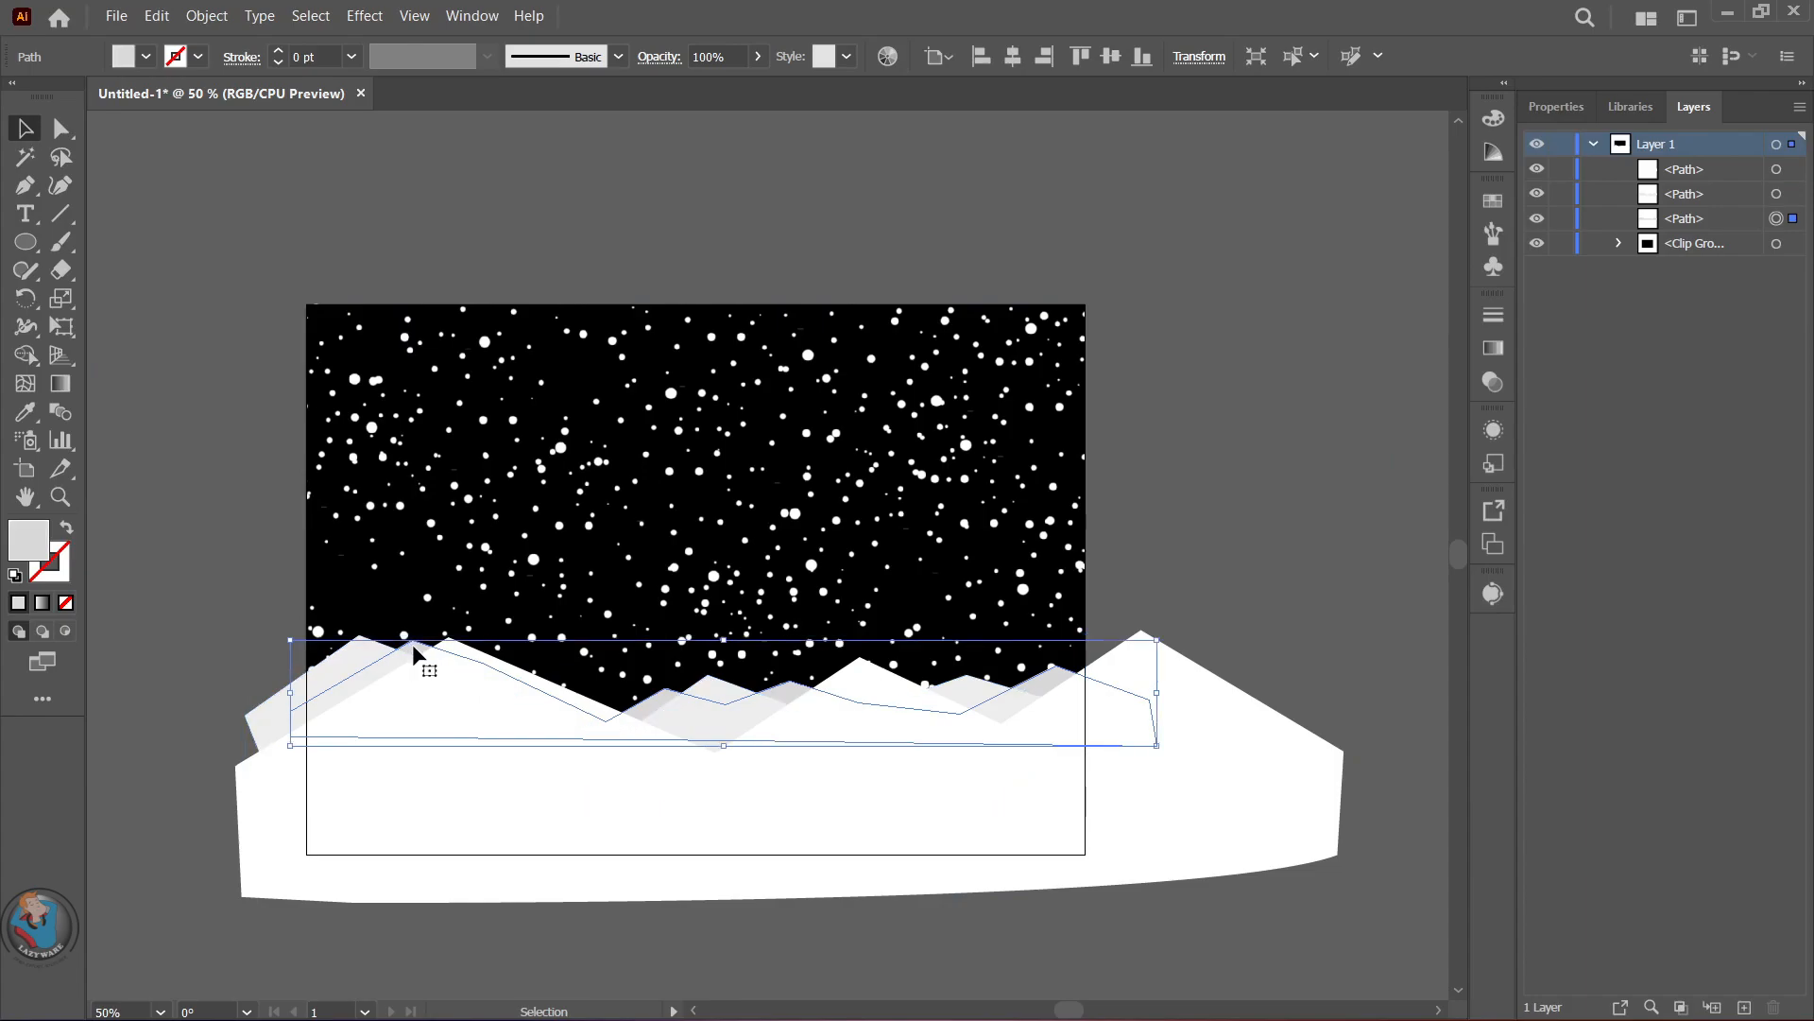
pyautogui.rightClick(414, 645)
pyautogui.click(377, 13)
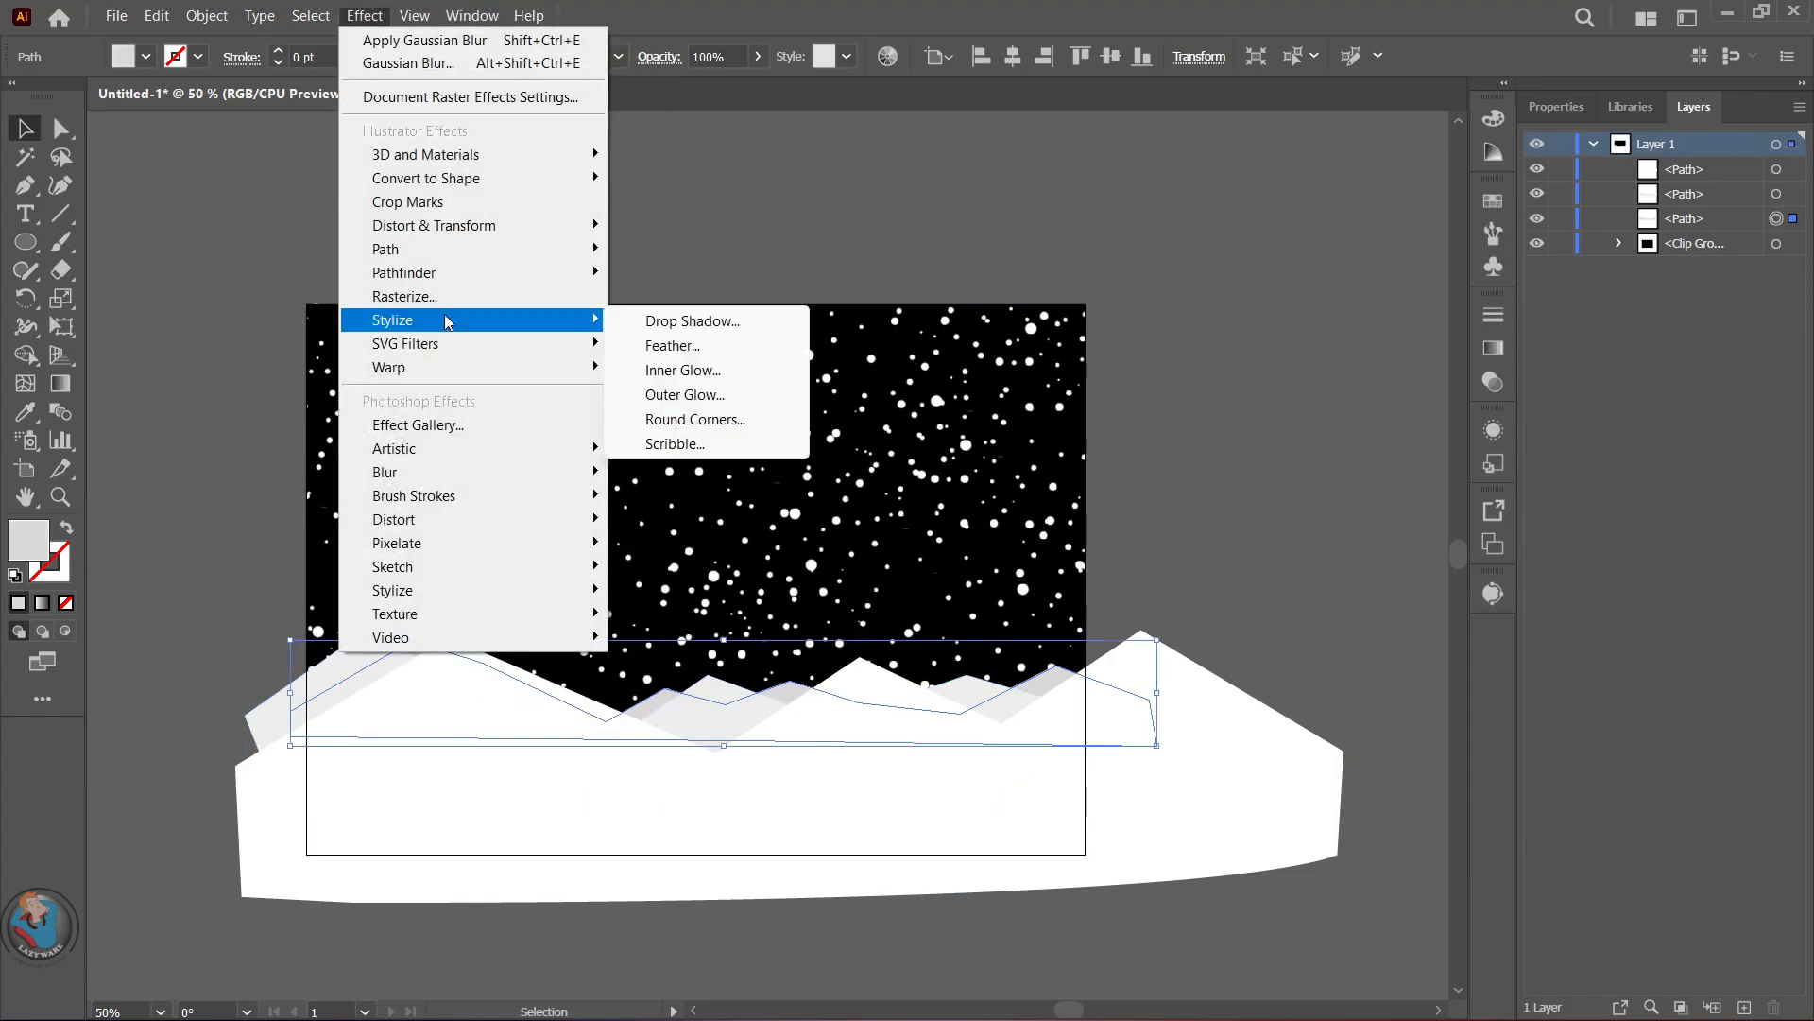
pyautogui.moveTo(513, 283)
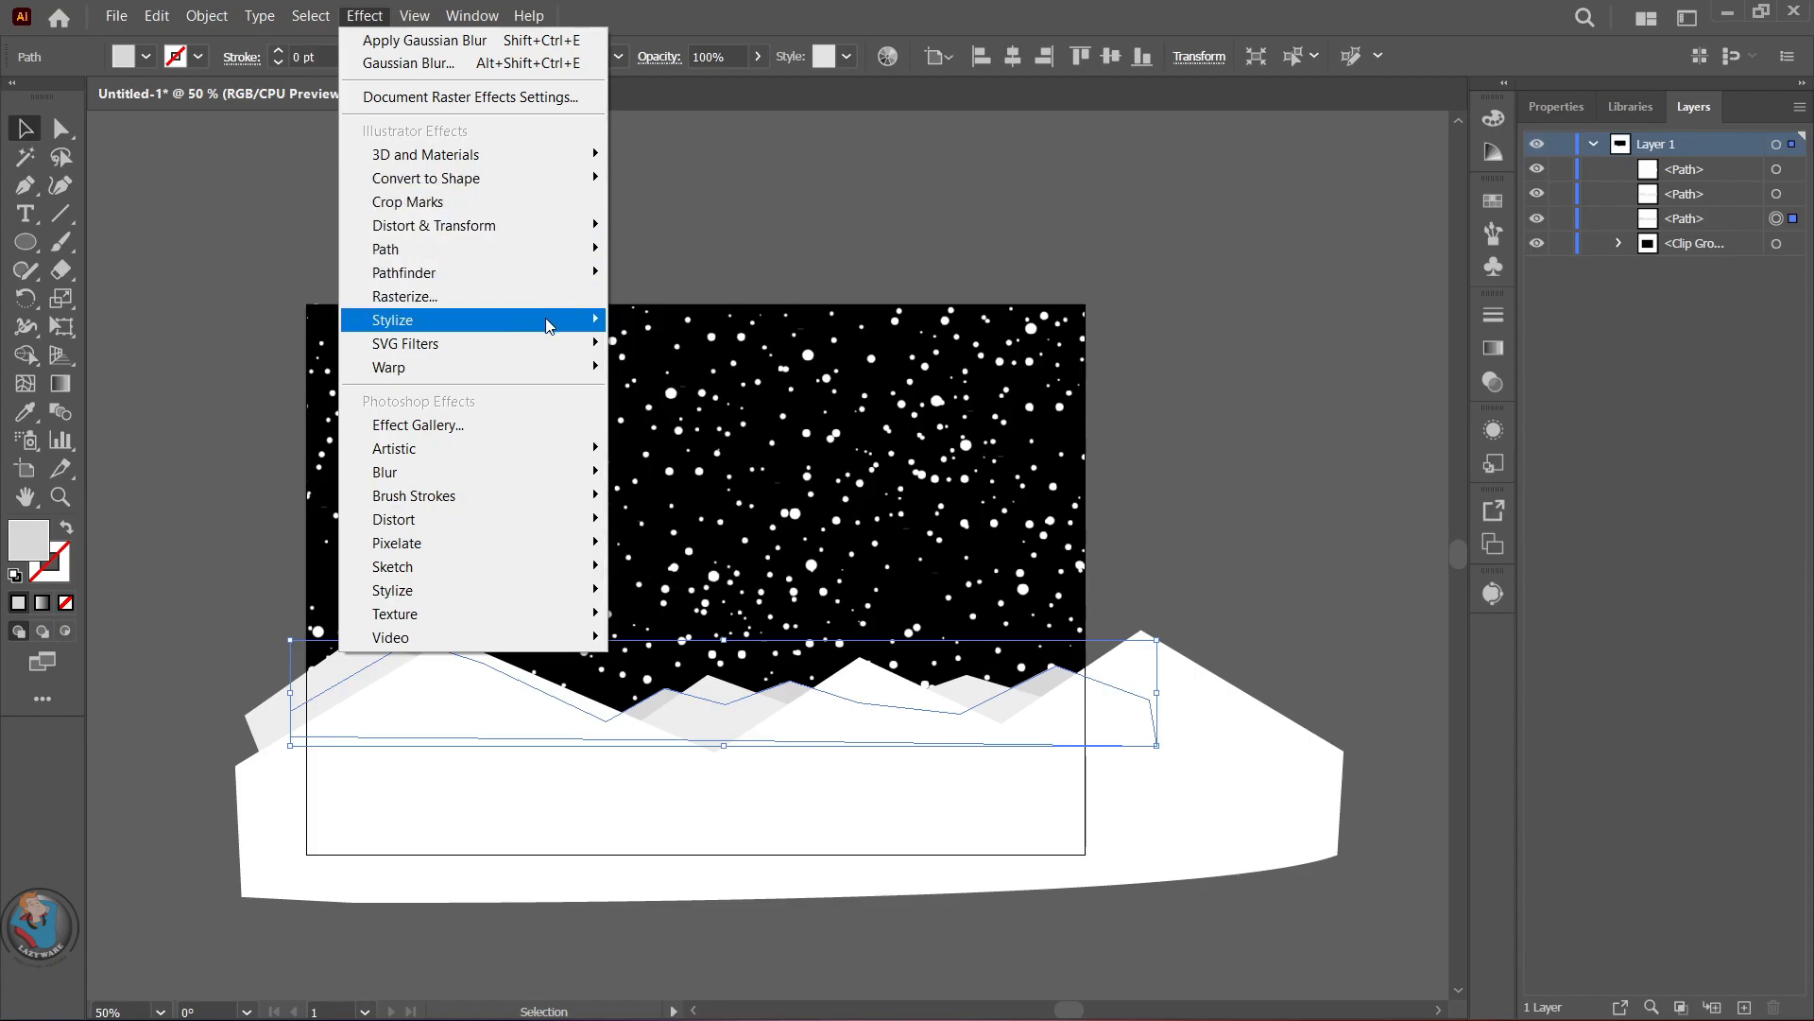
pyautogui.click(765, 218)
# - Apply a near-black (020001) Multiply Drop Shadow to the rearmost, darker grey range with 75% opacity, 7 pt offsets and 5 pt blur
pyautogui.click(410, 644)
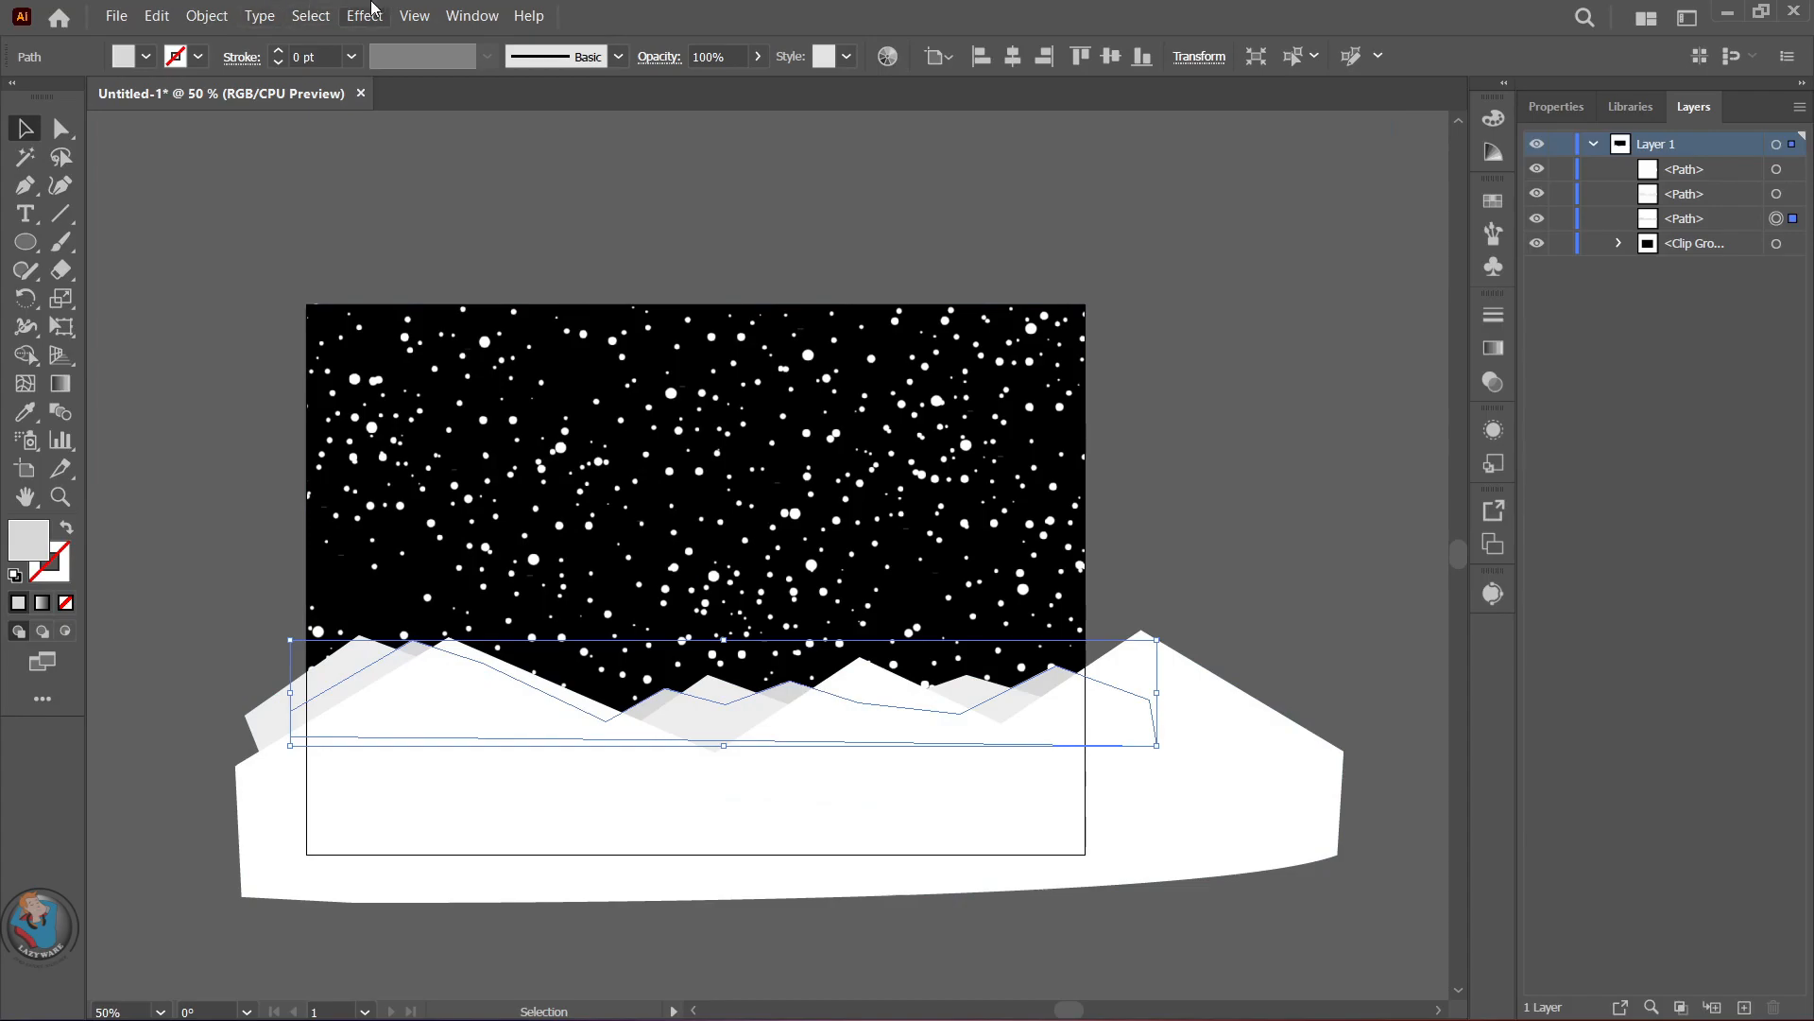
pyautogui.click(364, 16)
pyautogui.moveTo(463, 328)
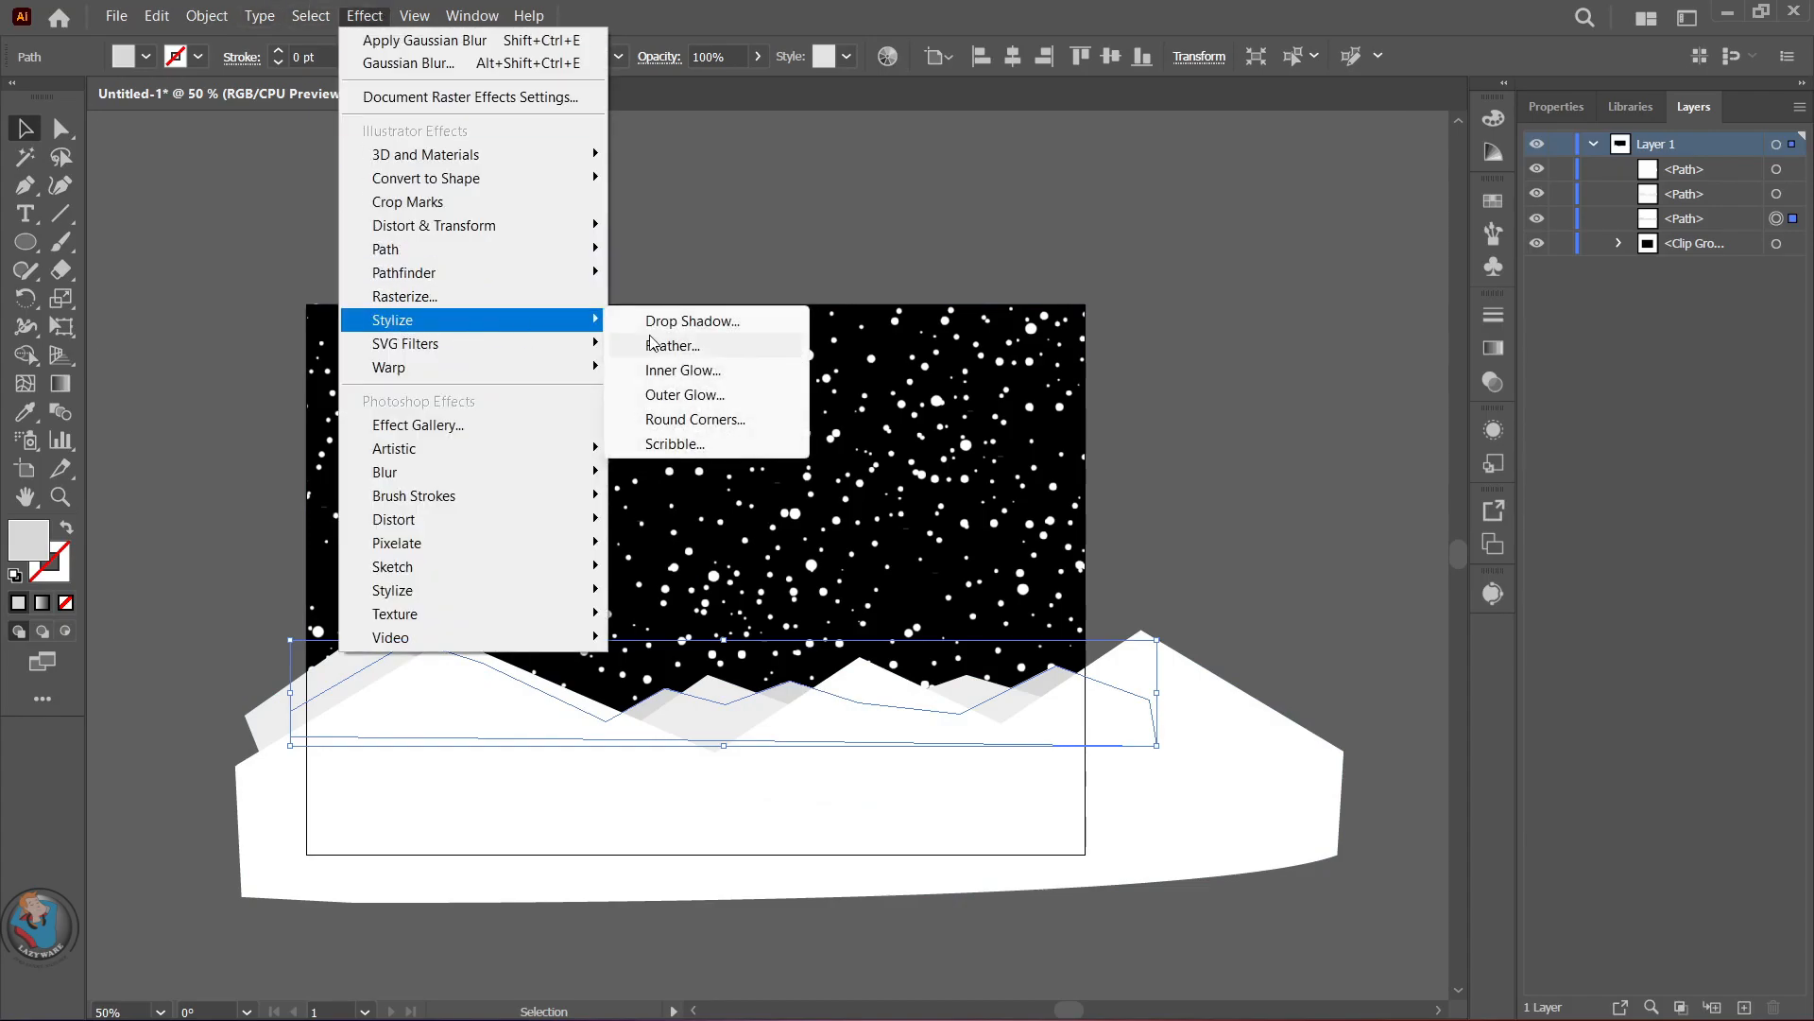
pyautogui.click(685, 321)
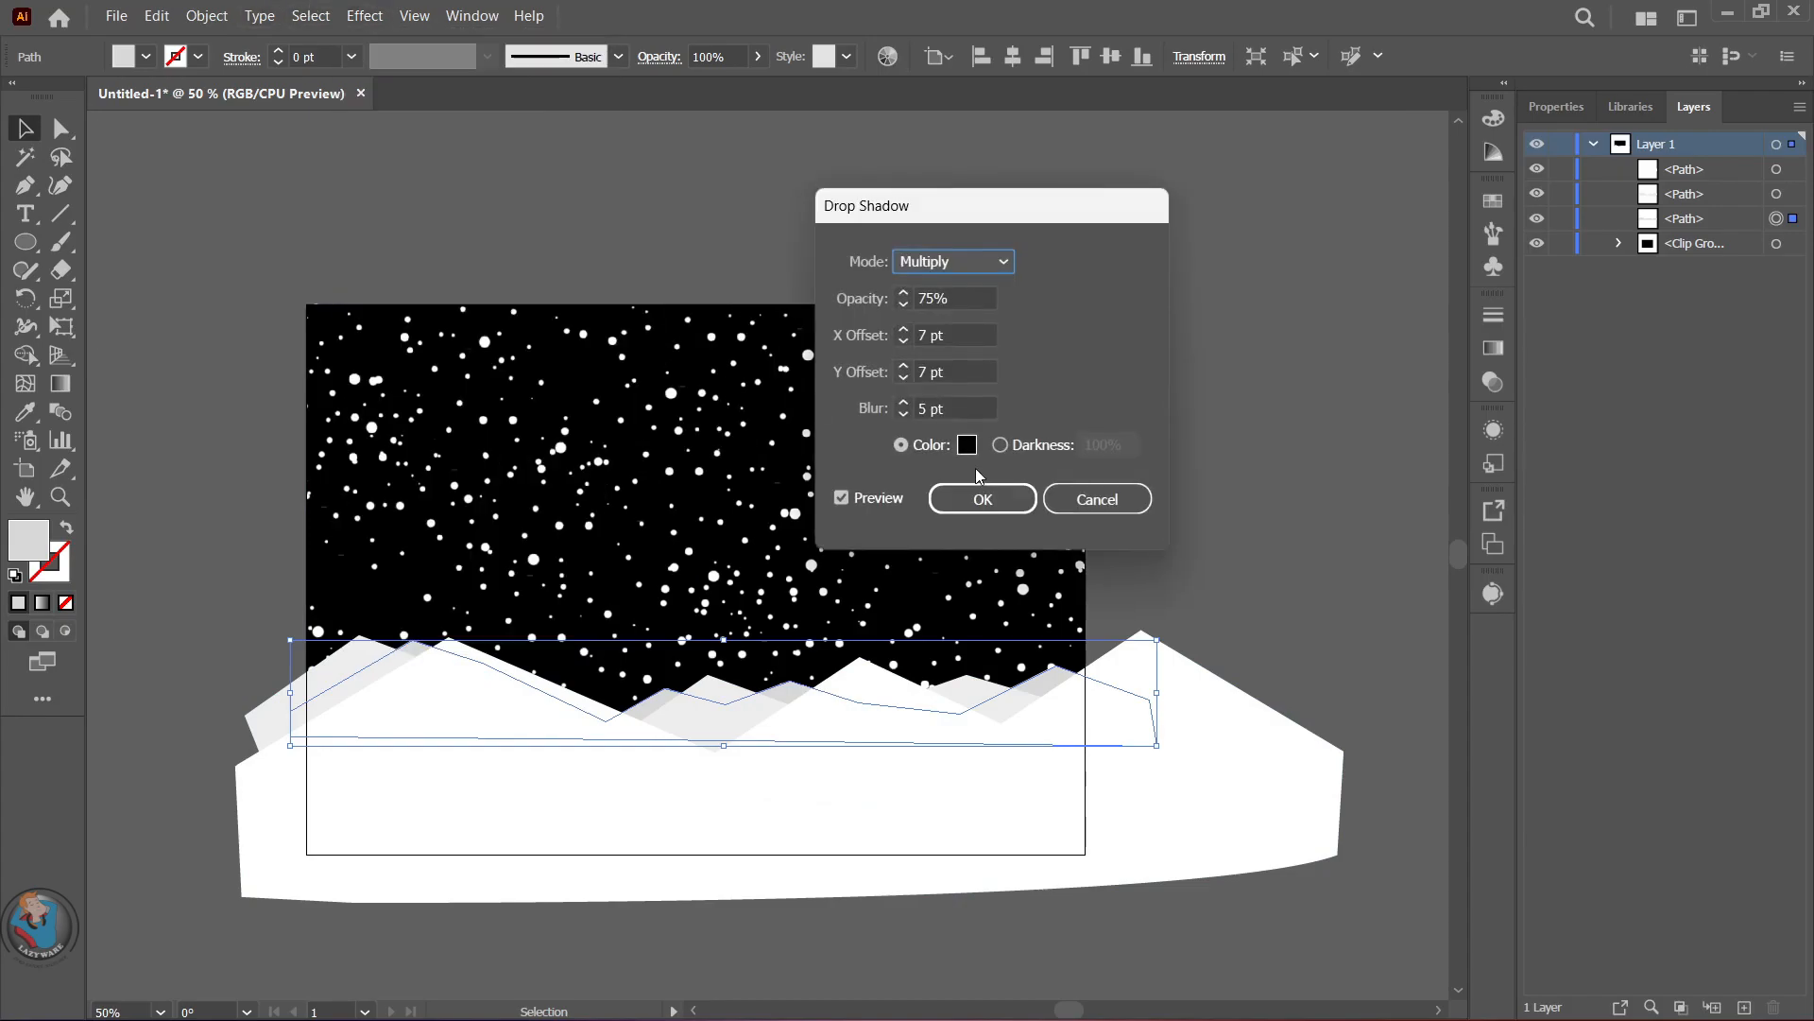
pyautogui.click(965, 445)
pyautogui.moveTo(1357, 466)
pyautogui.mouseDown()
pyautogui.moveTo(1299, 457)
pyautogui.moveTo(1252, 415)
pyautogui.moveTo(1537, 614)
pyautogui.mouseUp()
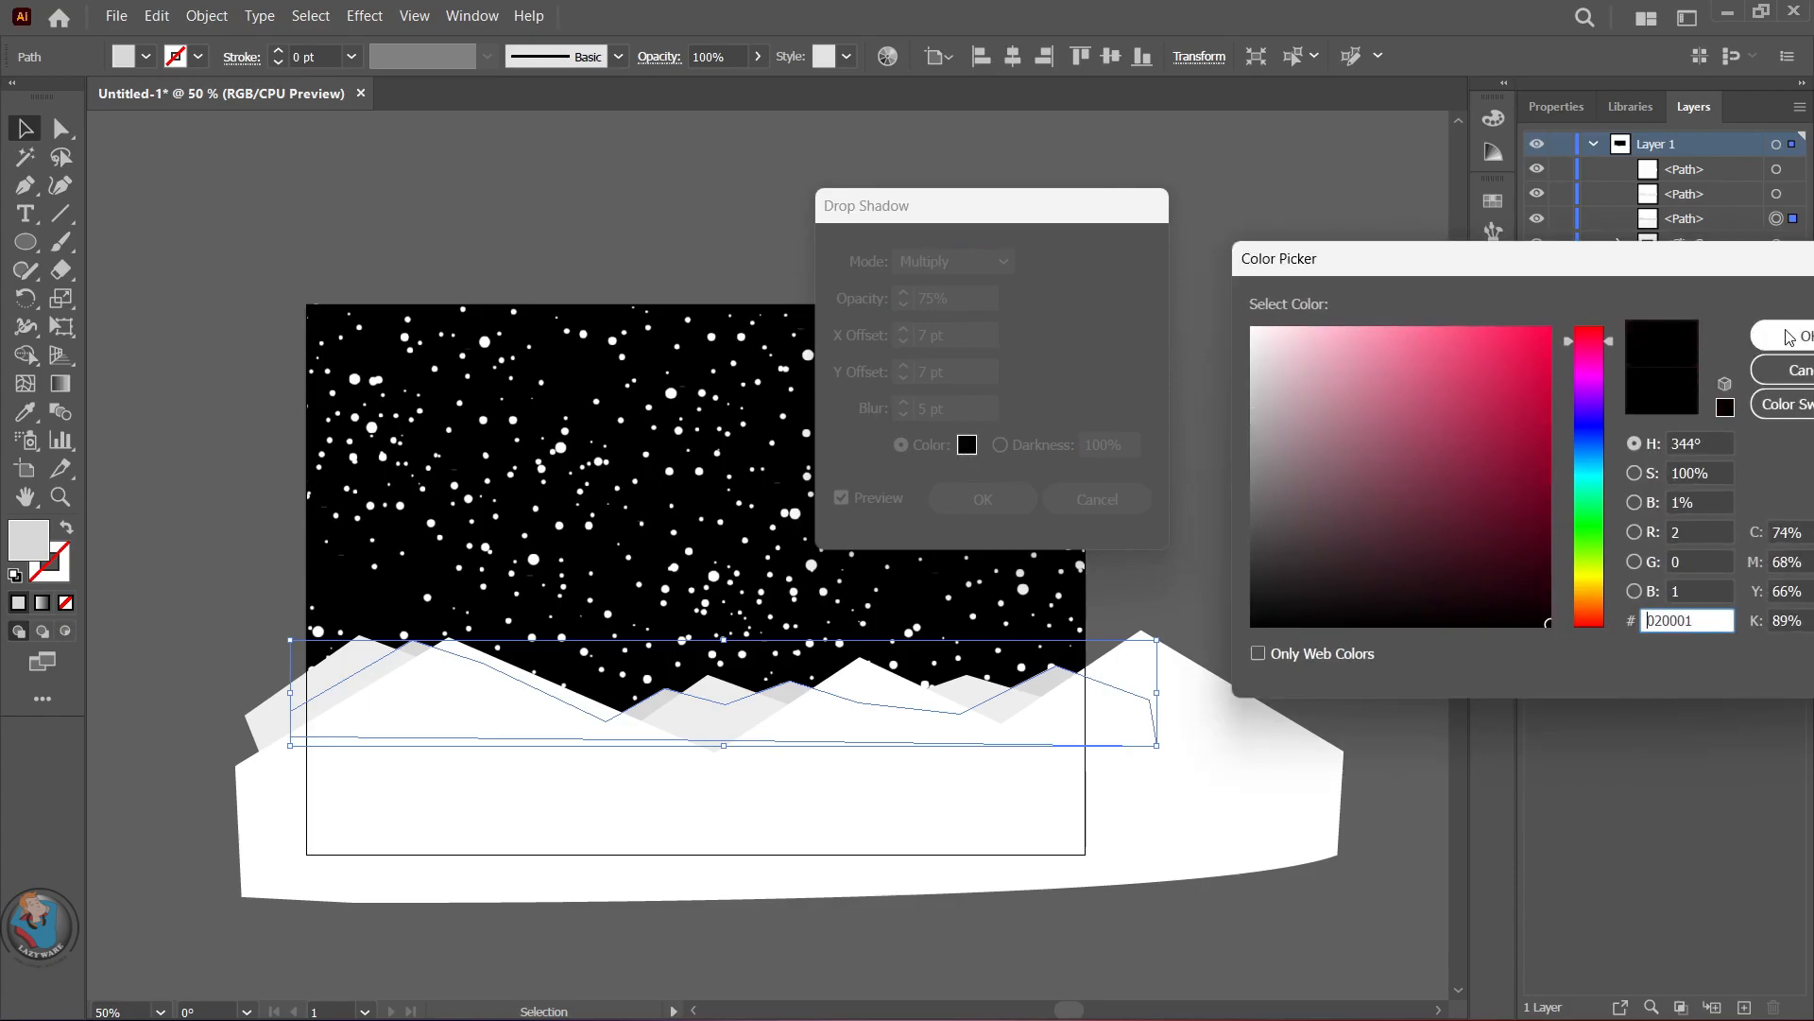
pyautogui.click(1789, 337)
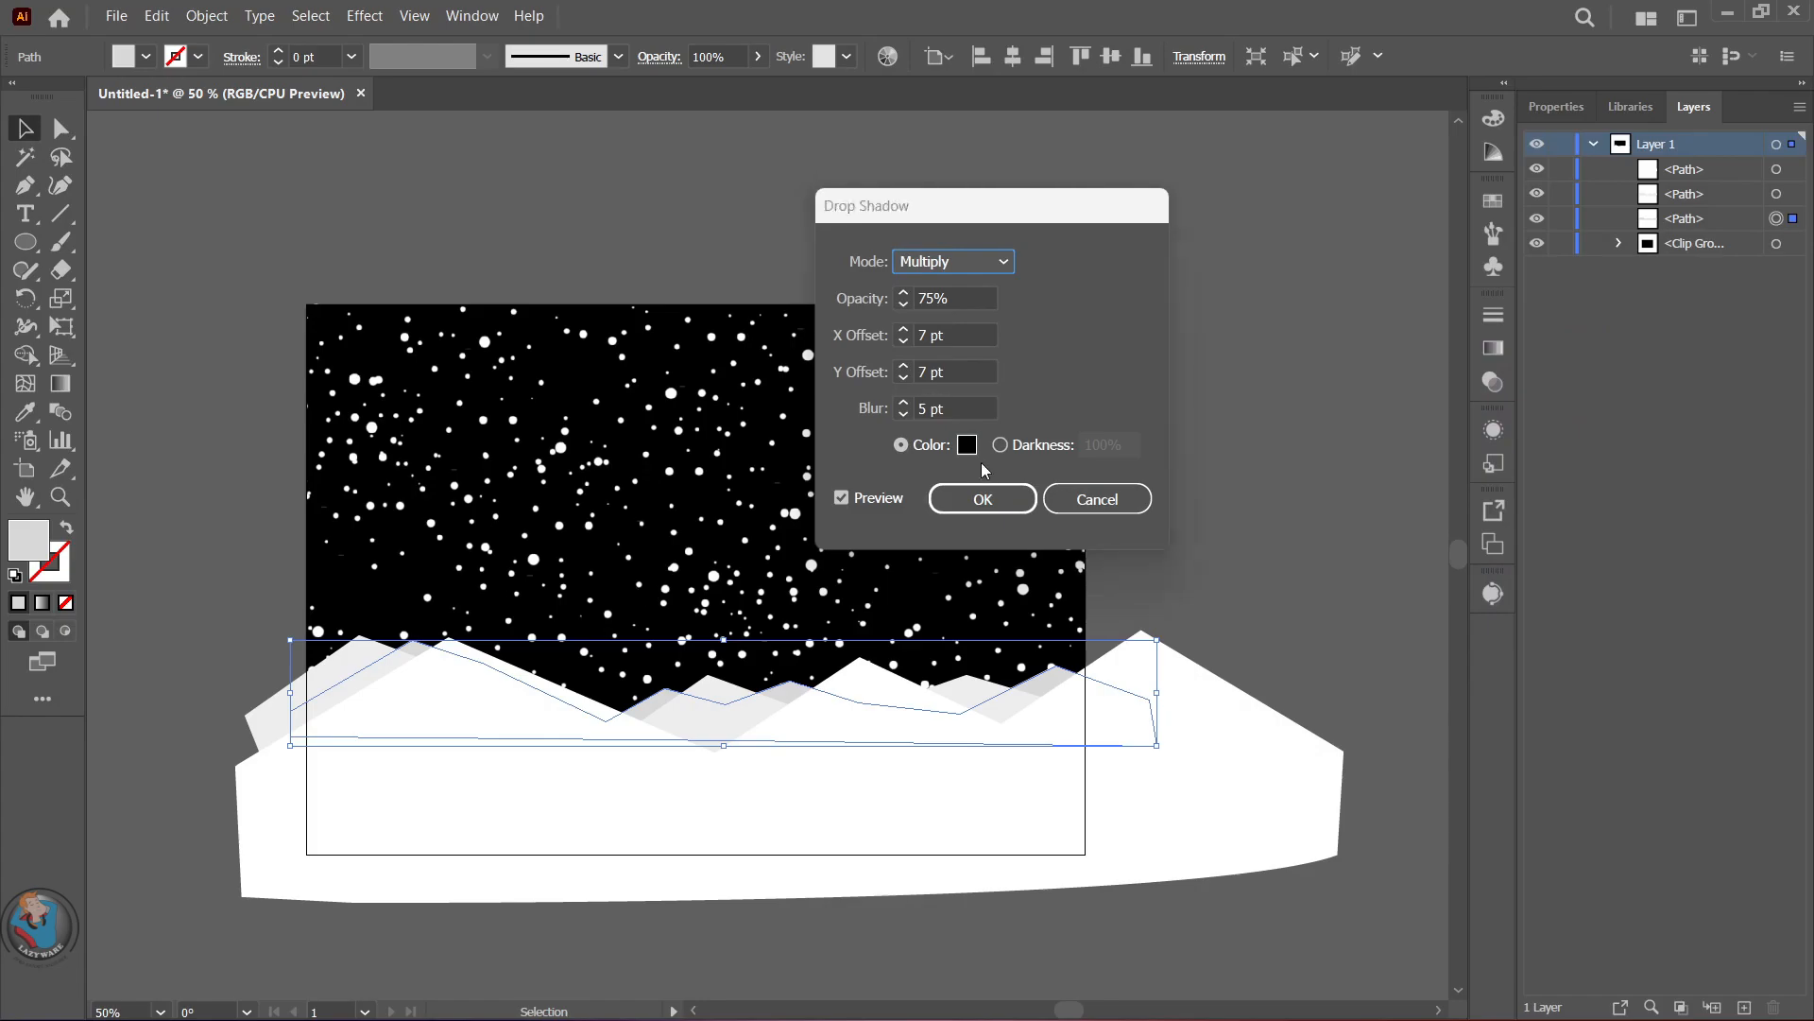
pyautogui.click(983, 498)
# - Apply a Multiply Drop Shadow to the middle, light grey mountain range with 75% opacity, 7 pt offsets and an increased blur
pyautogui.click(319, 677)
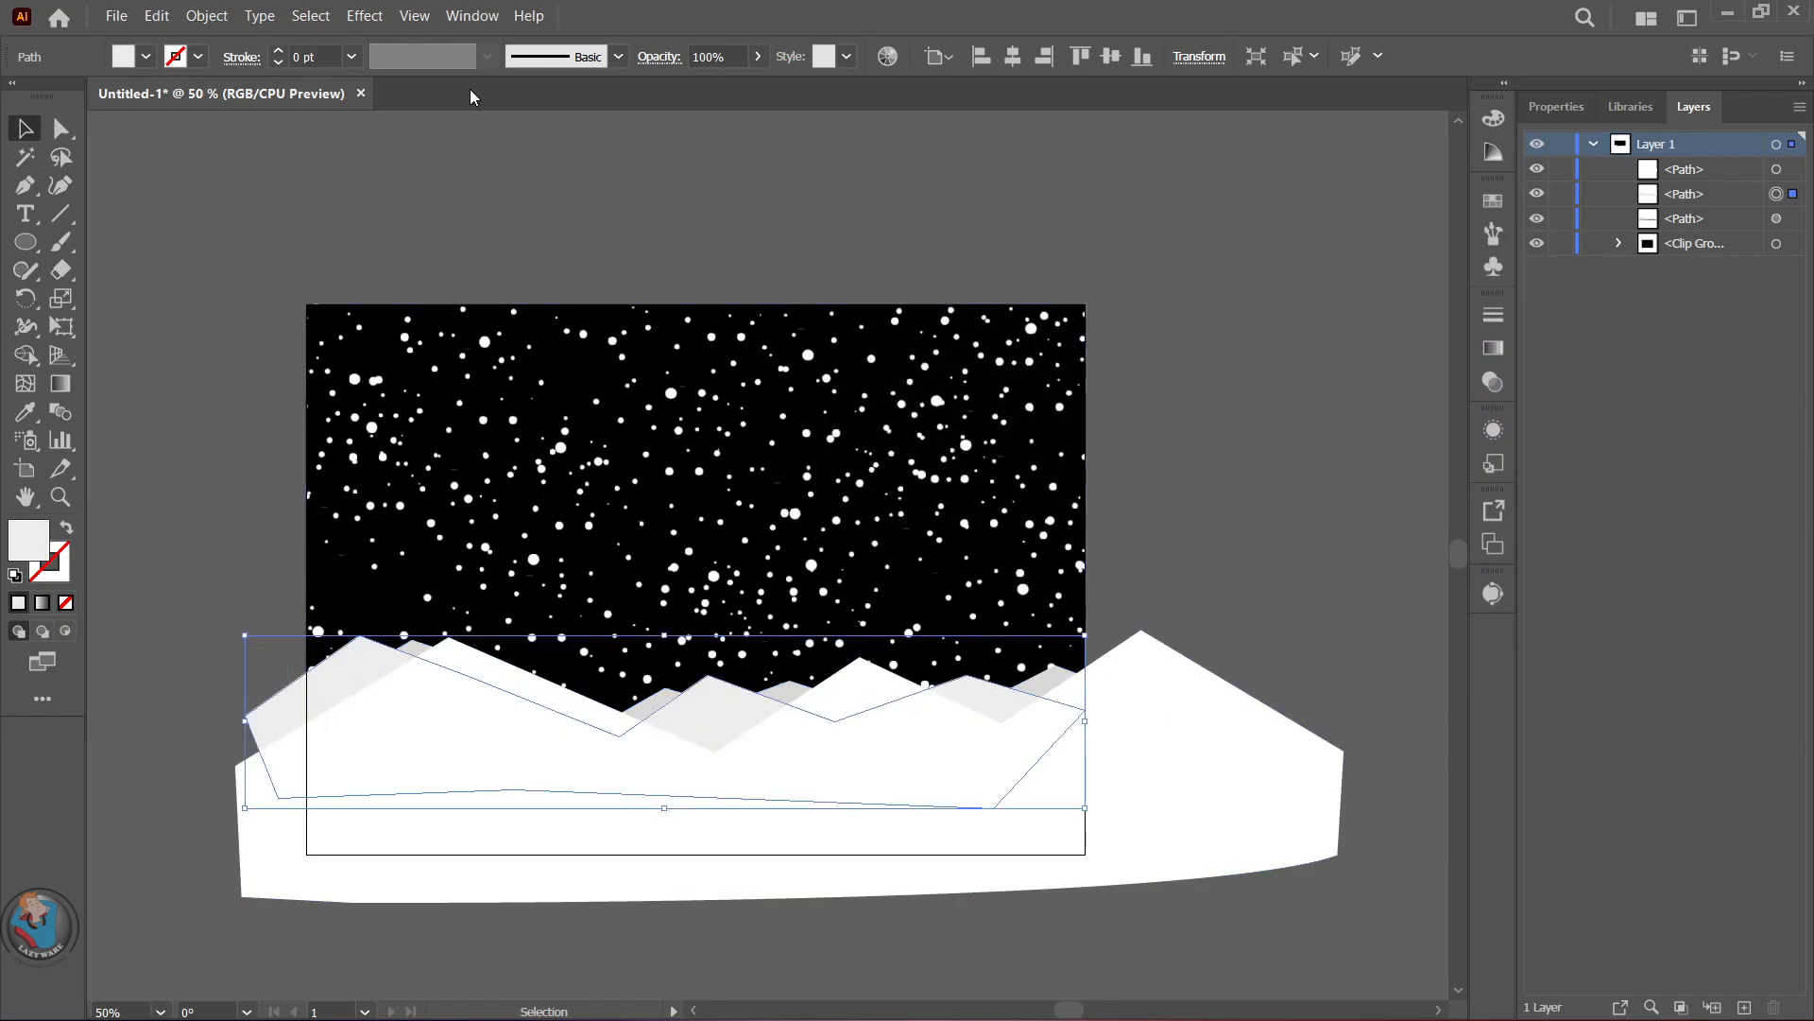
pyautogui.click(363, 14)
pyautogui.moveTo(397, 320)
pyautogui.click(710, 319)
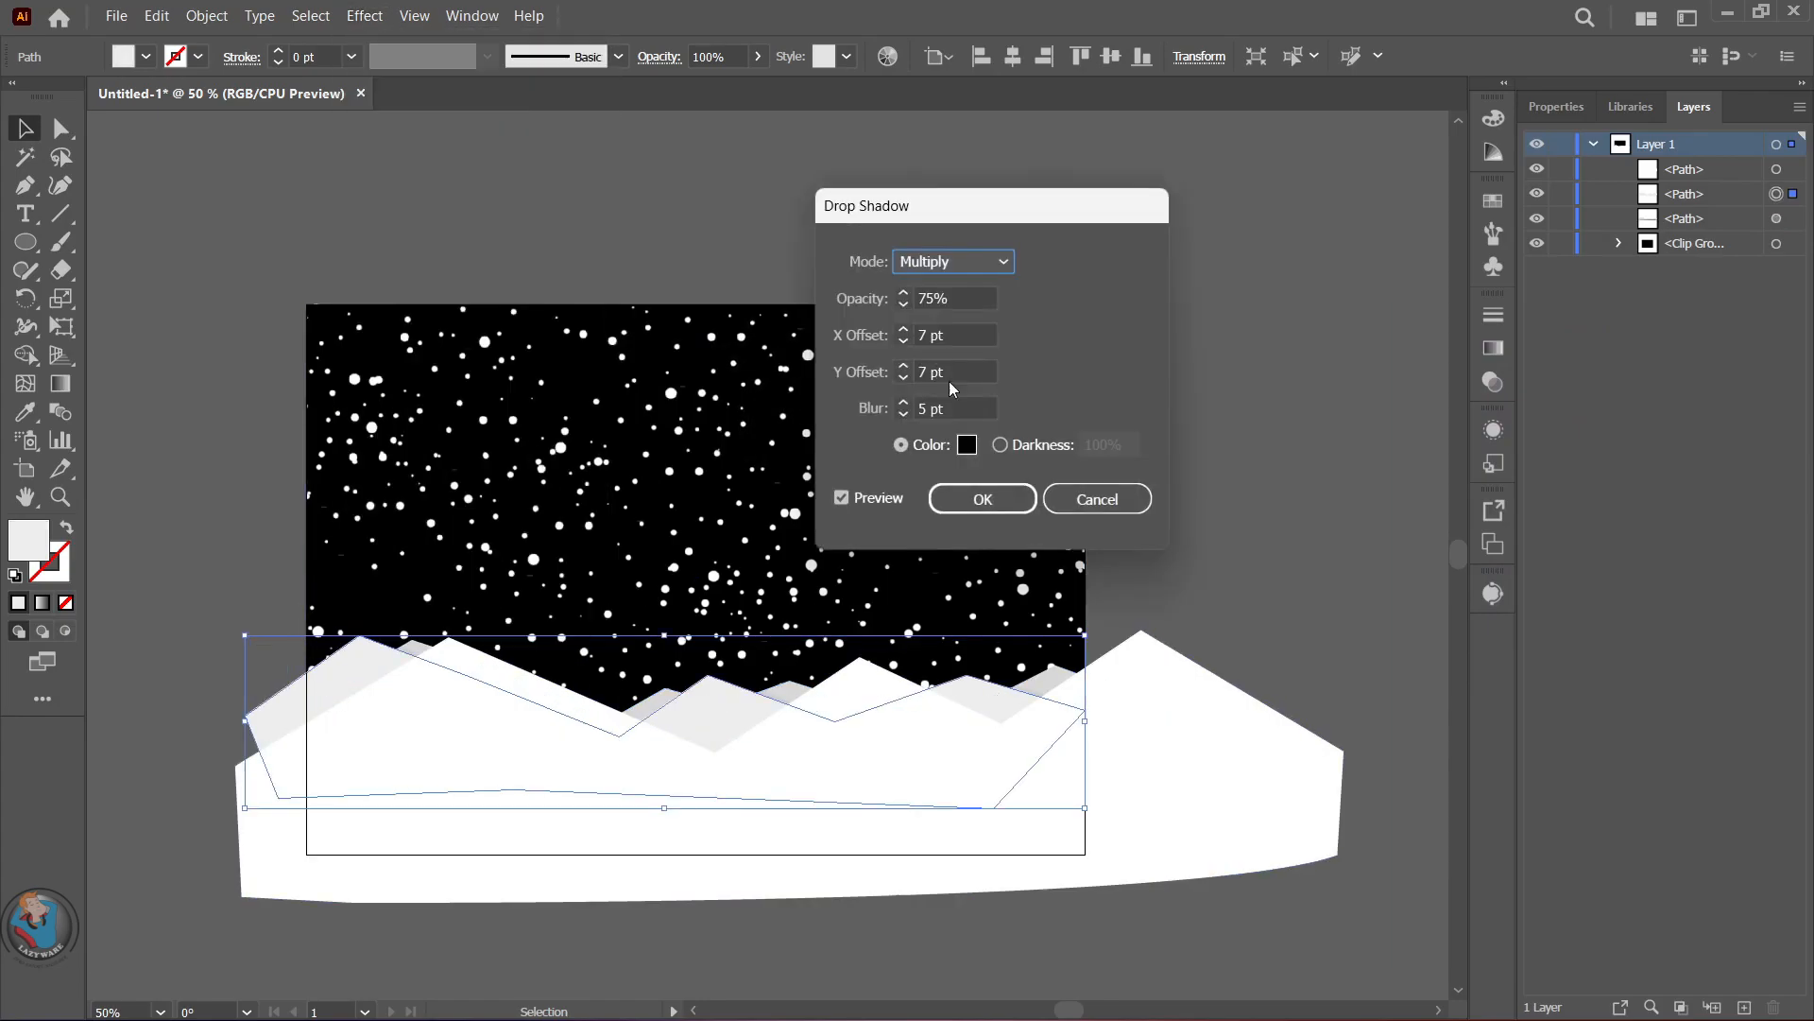
pyautogui.click(933, 411)
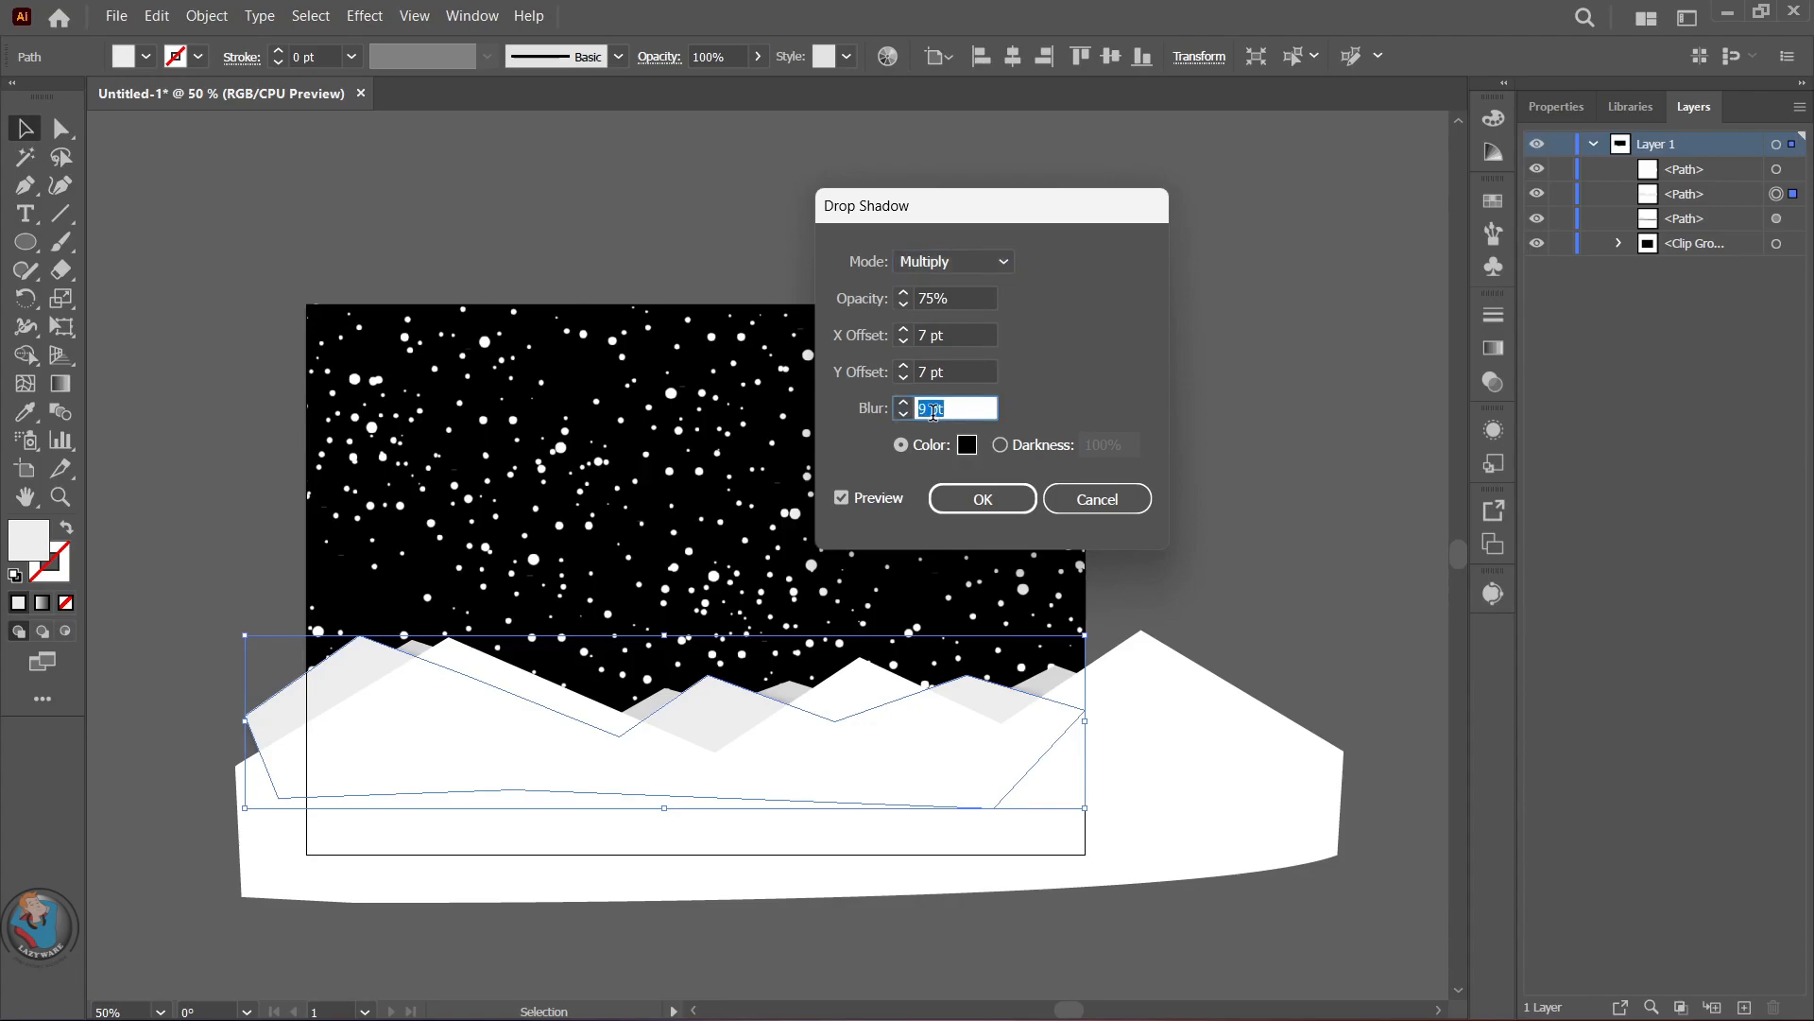
pyautogui.click(983, 499)
# - Apply a Multiply Drop Shadow to the front white mountain range with 75% opacity, 7 pt offsets and 36 pt blur, and deselect it
pyautogui.click(522, 766)
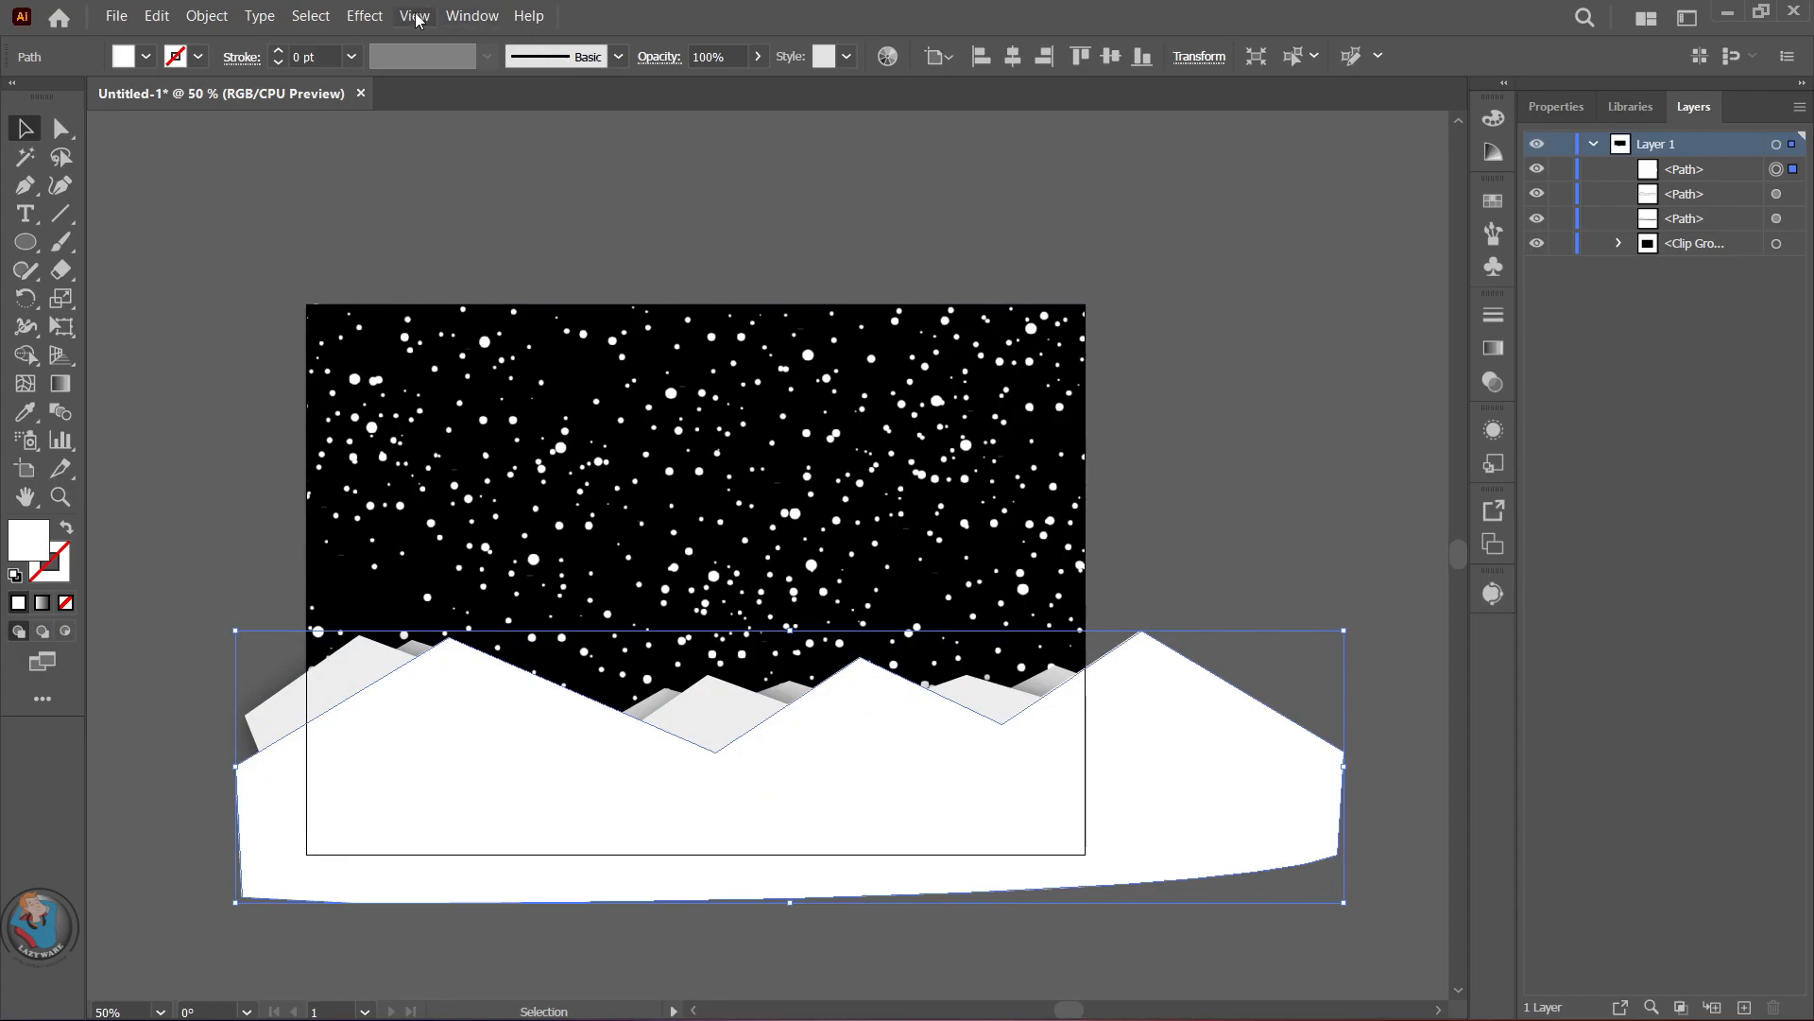
pyautogui.click(364, 14)
pyautogui.moveTo(397, 319)
pyautogui.click(710, 321)
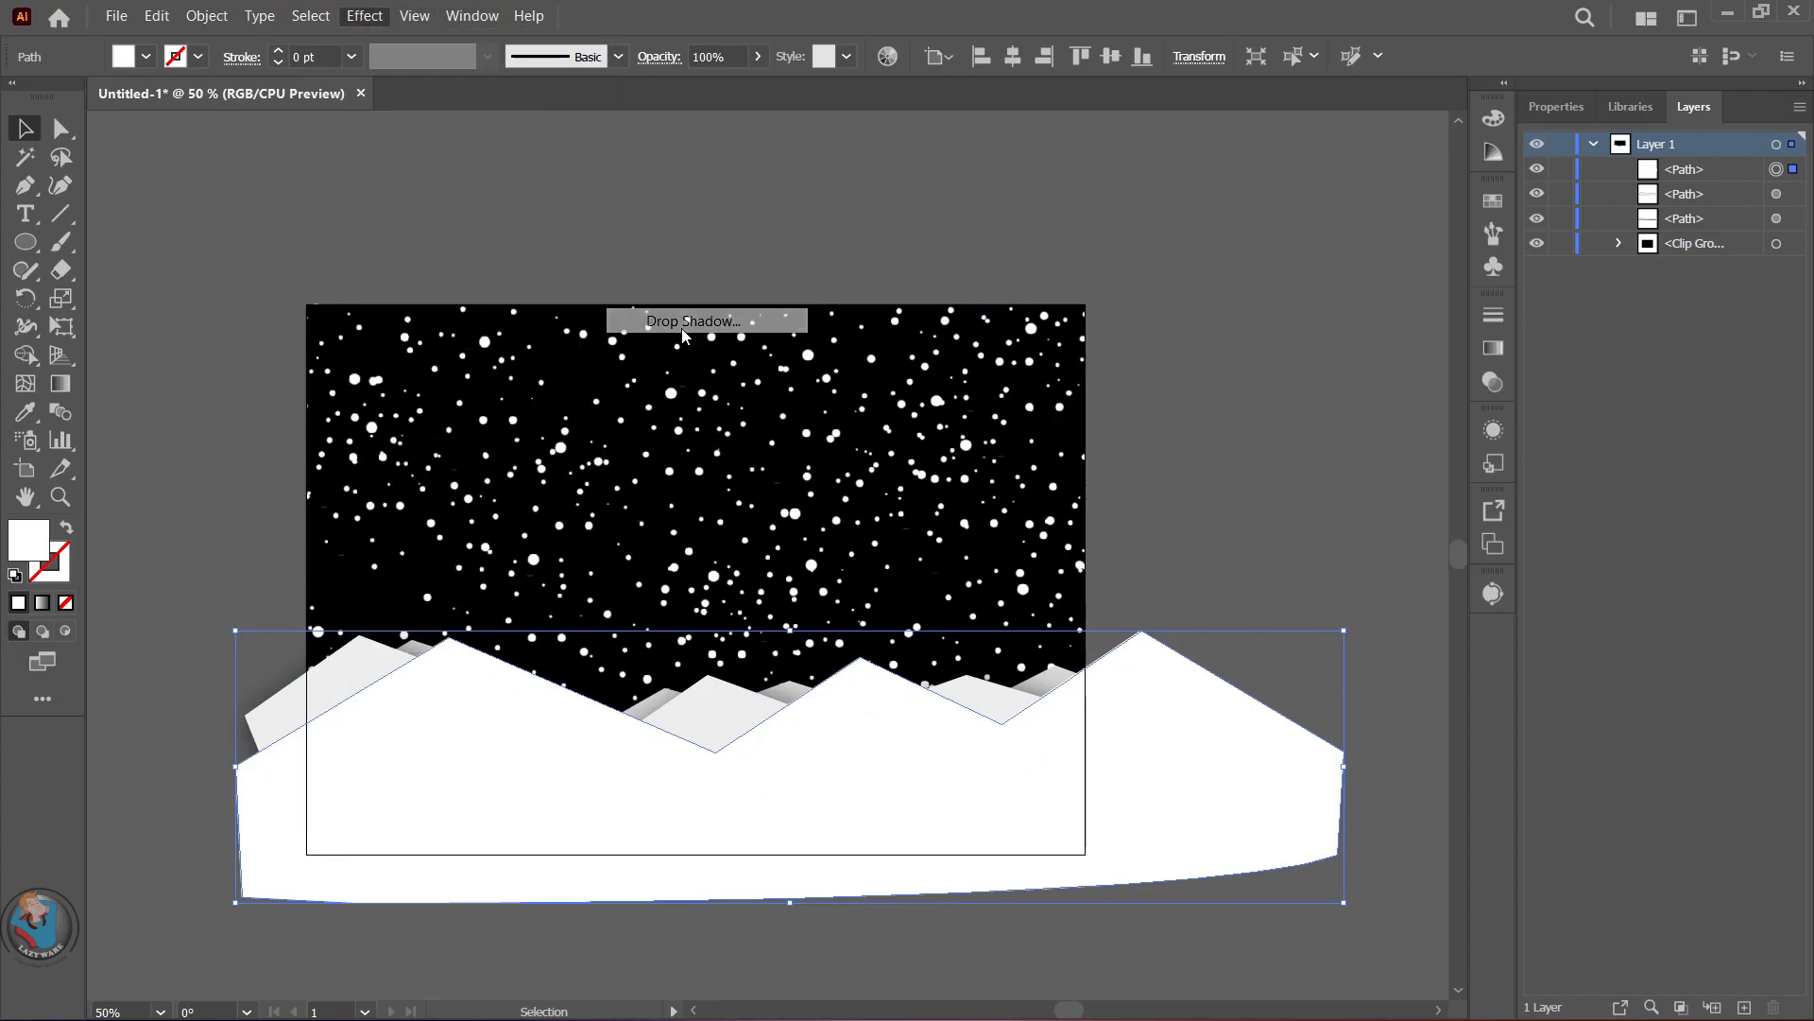
pyautogui.click(959, 408)
pyautogui.press('Up')
pyautogui.press('Up')
pyautogui.press('Up')
pyautogui.press('Up')
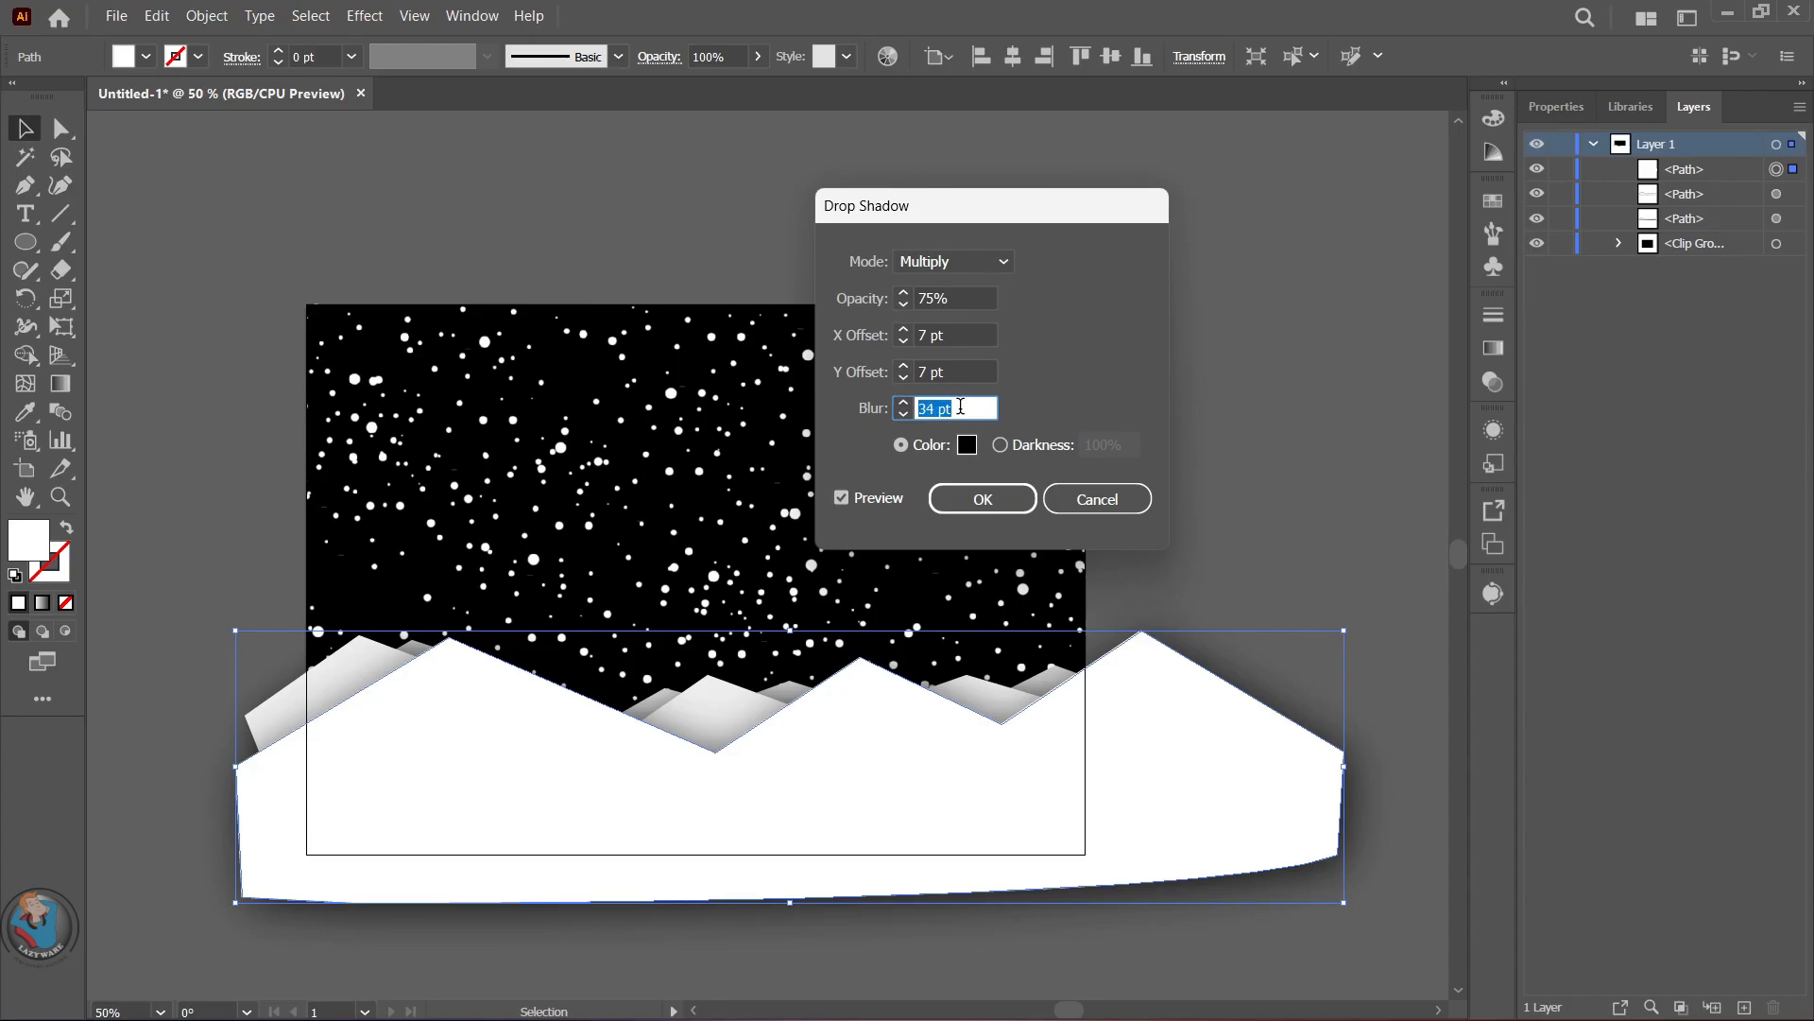
pyautogui.press('Up')
pyautogui.press('Up')
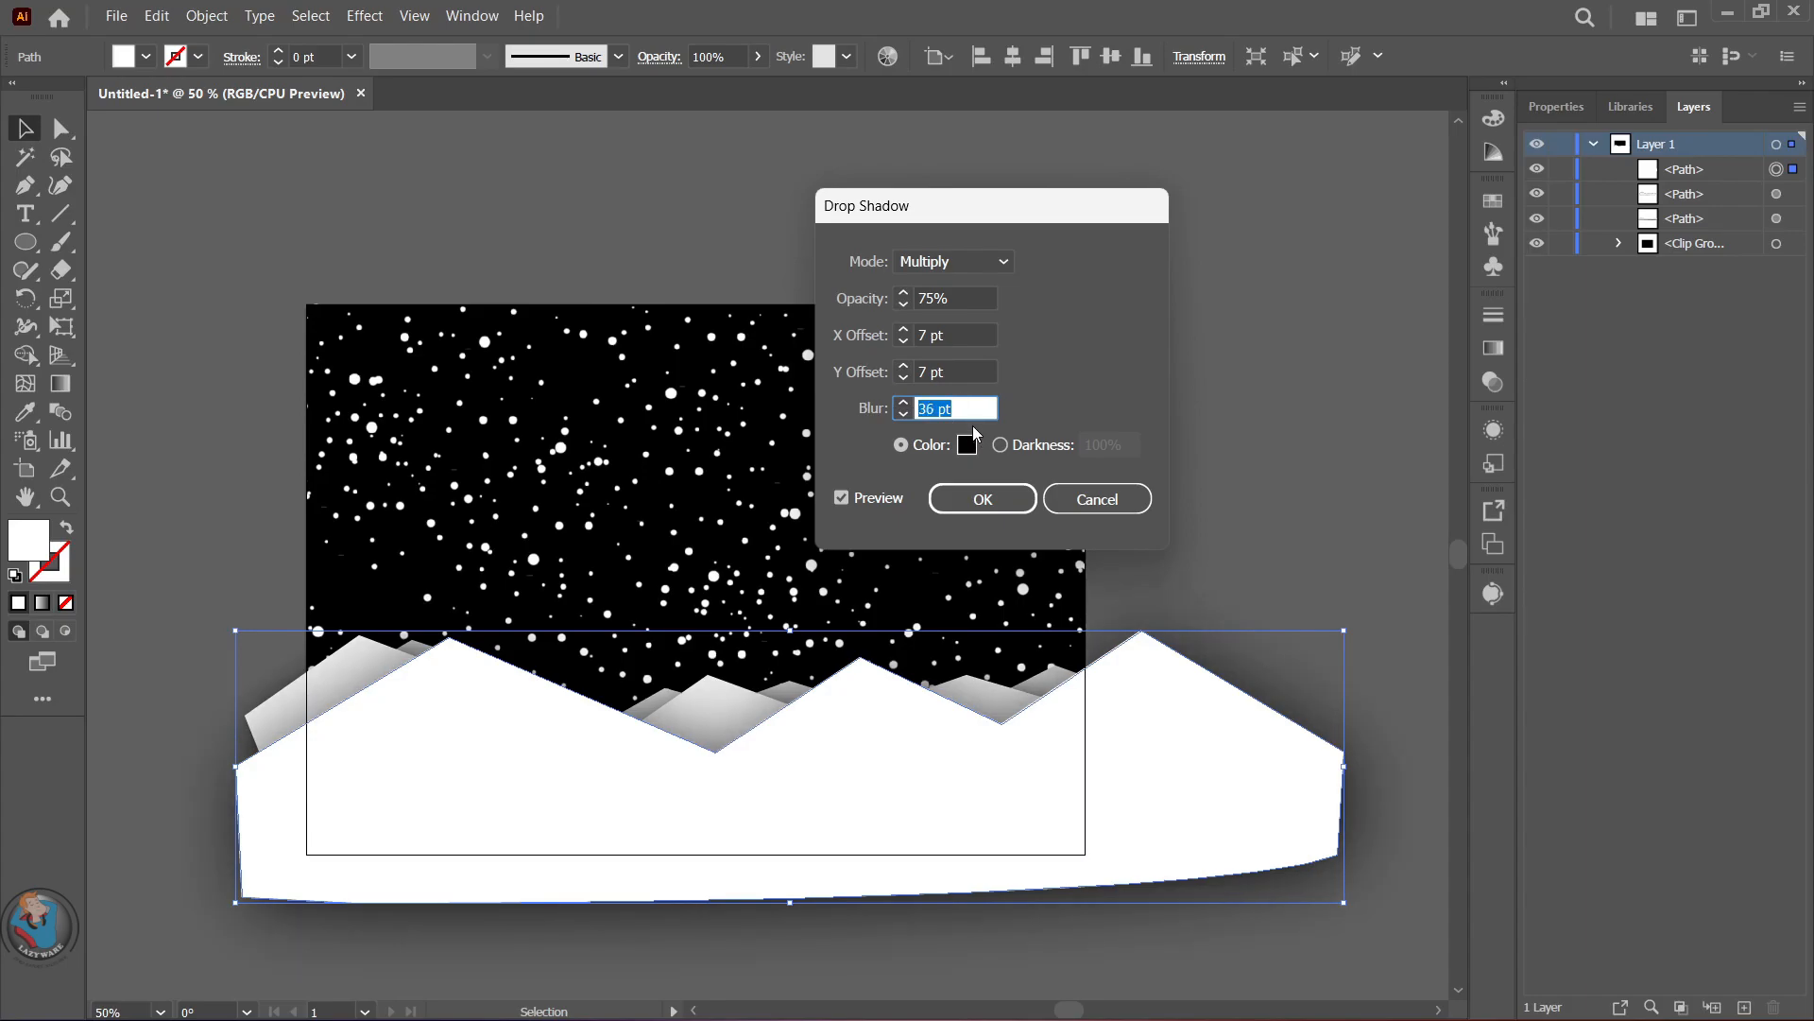
pyautogui.click(966, 499)
pyautogui.click(1260, 495)
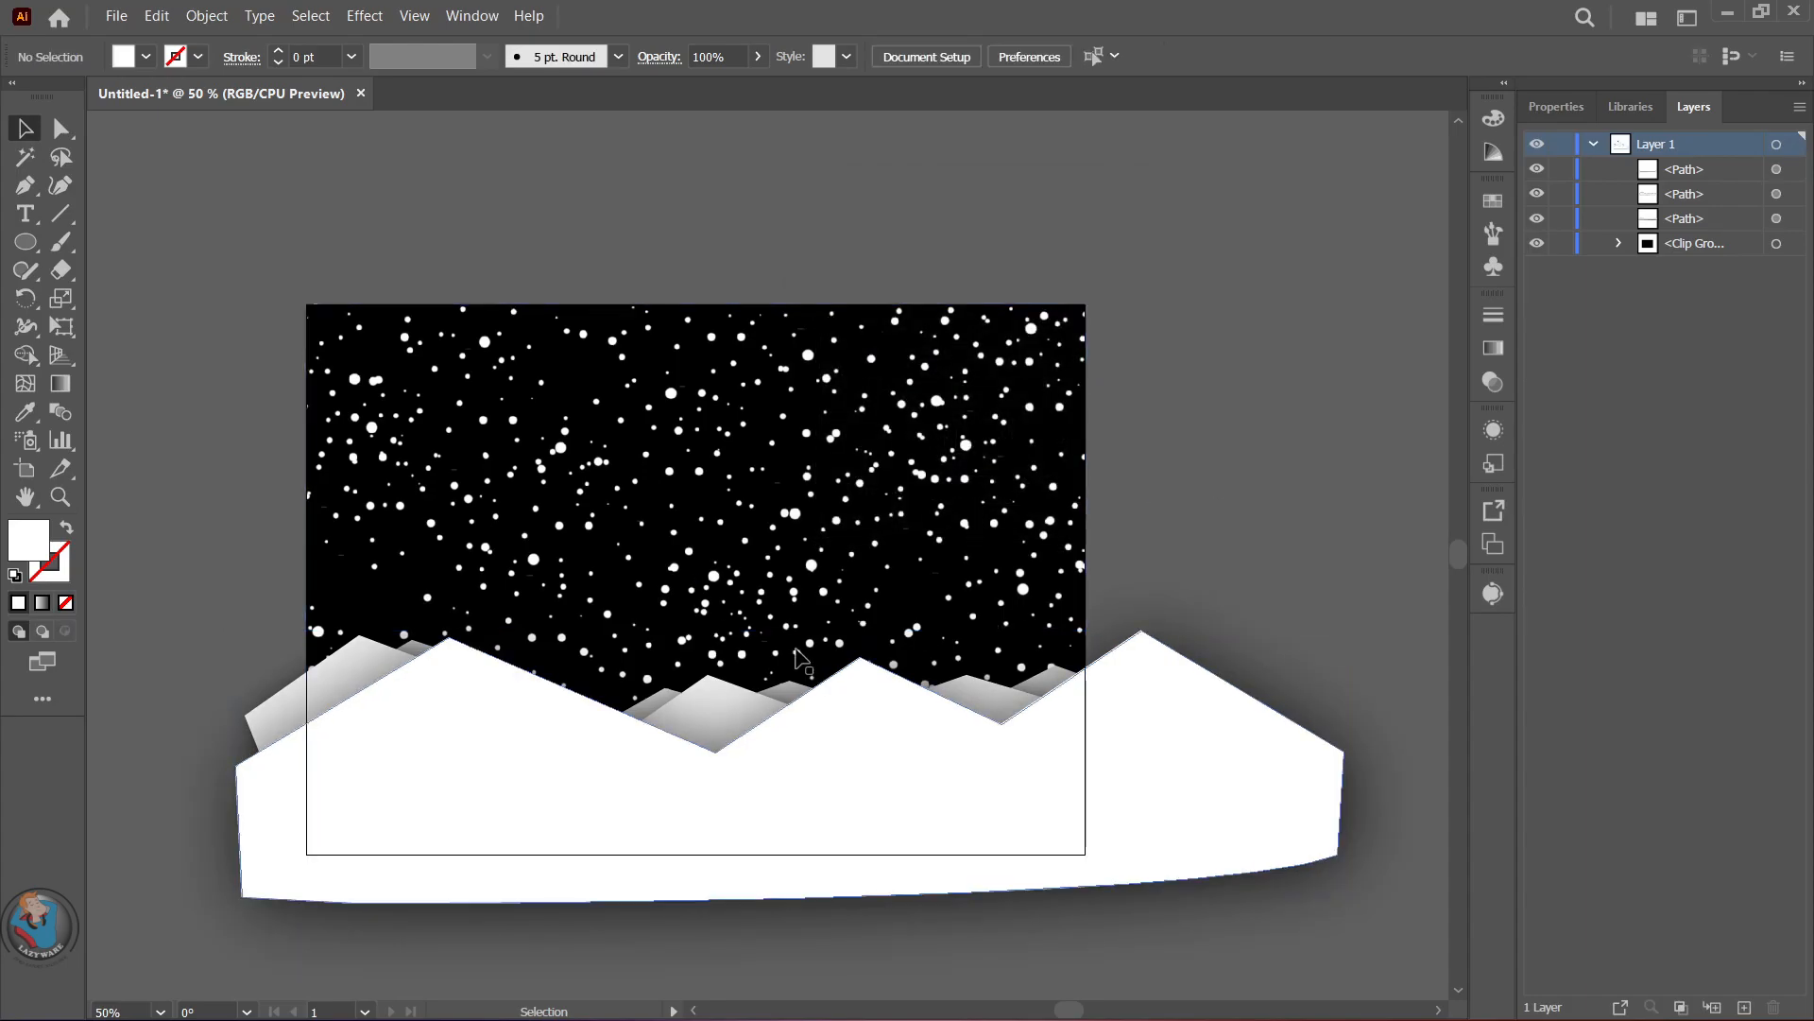
# - Change the front mountain range's fill from white to a very light grey and deselect it
pyautogui.click(446, 820)
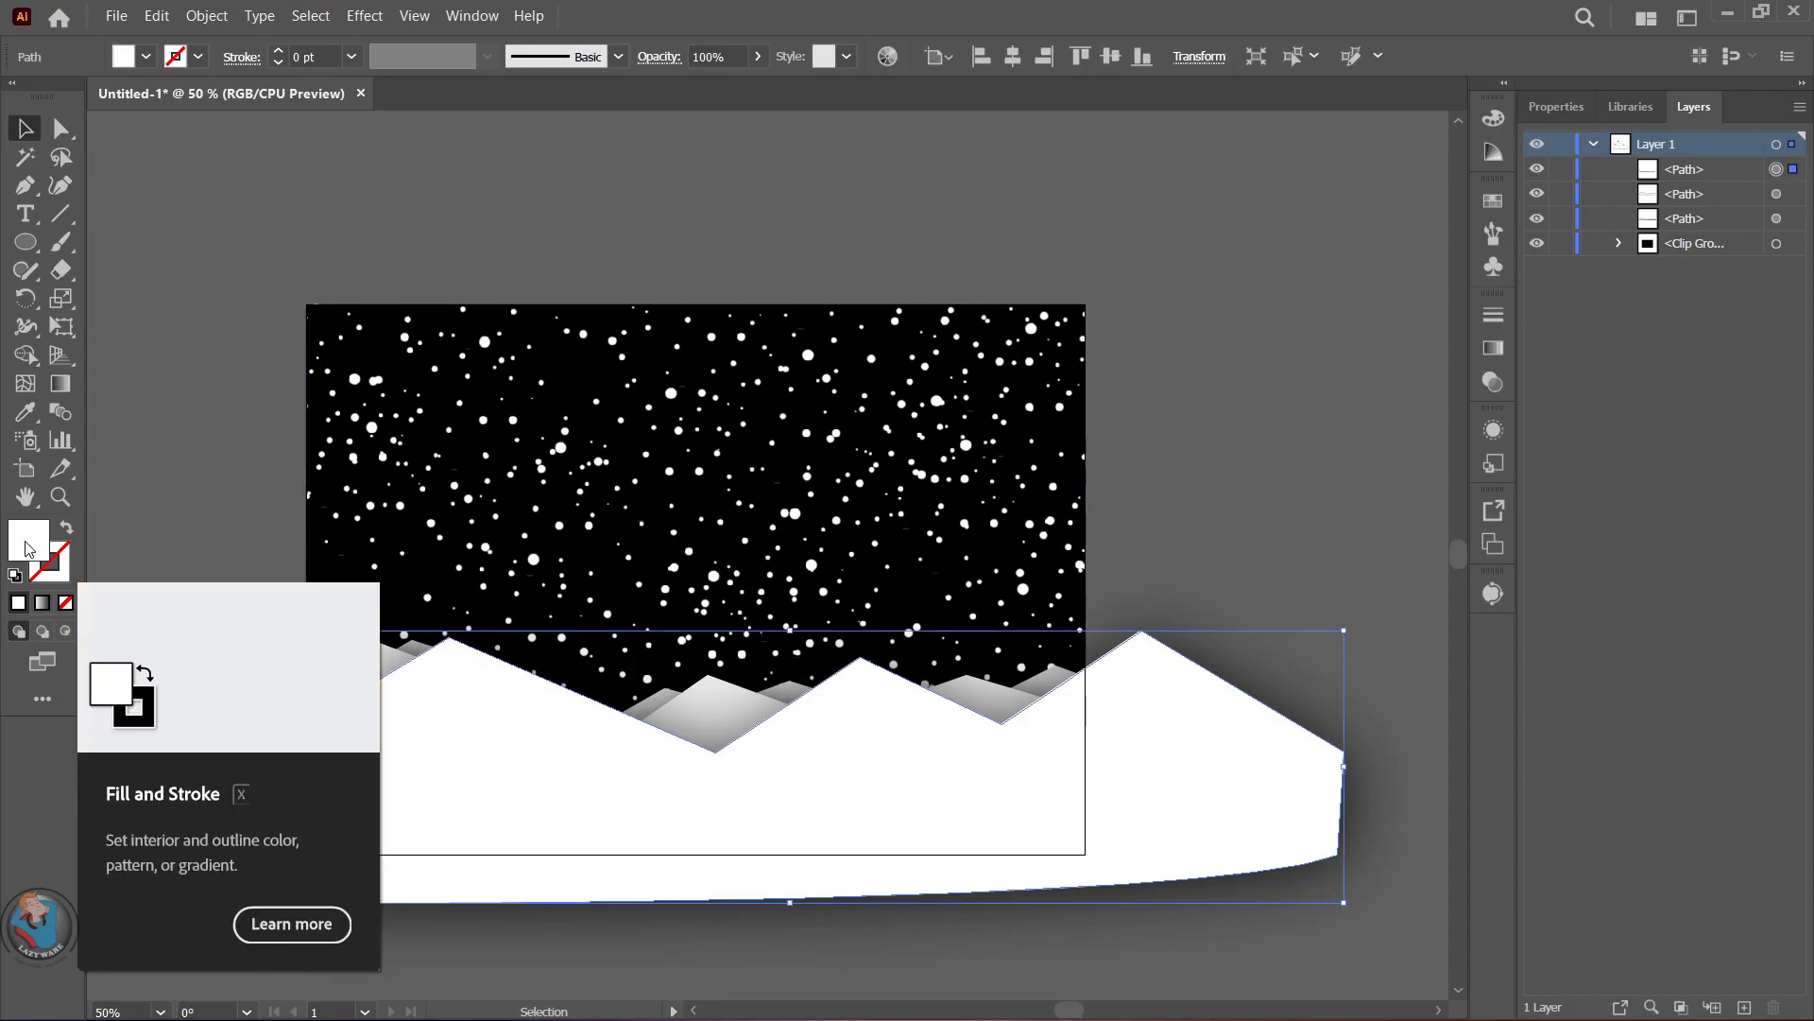
pyautogui.doubleClick(21, 546)
pyautogui.moveTo(1257, 351); pyautogui.dragTo(1244, 333)
pyautogui.press('Return')
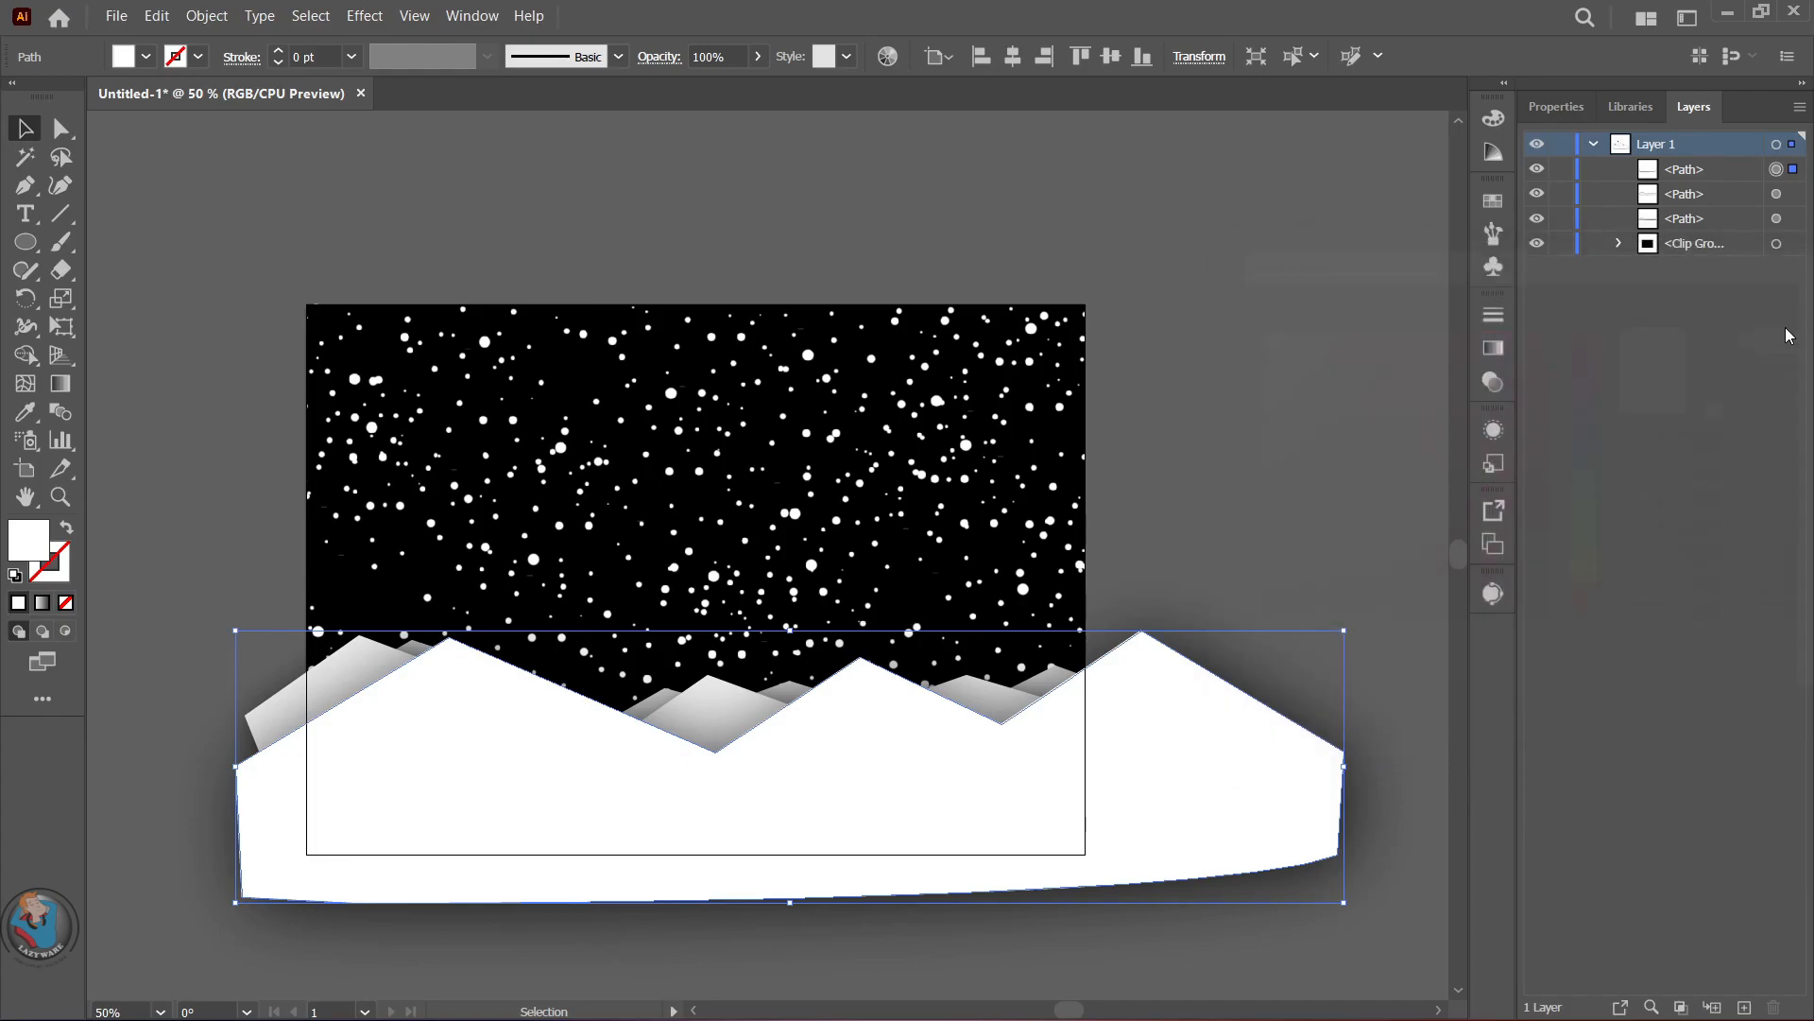
pyautogui.click(1257, 373)
# - Draw a light grey circle for the moon and place it over the upper-right edge of the starry sky
pyautogui.scroll(3, 1210, 521)
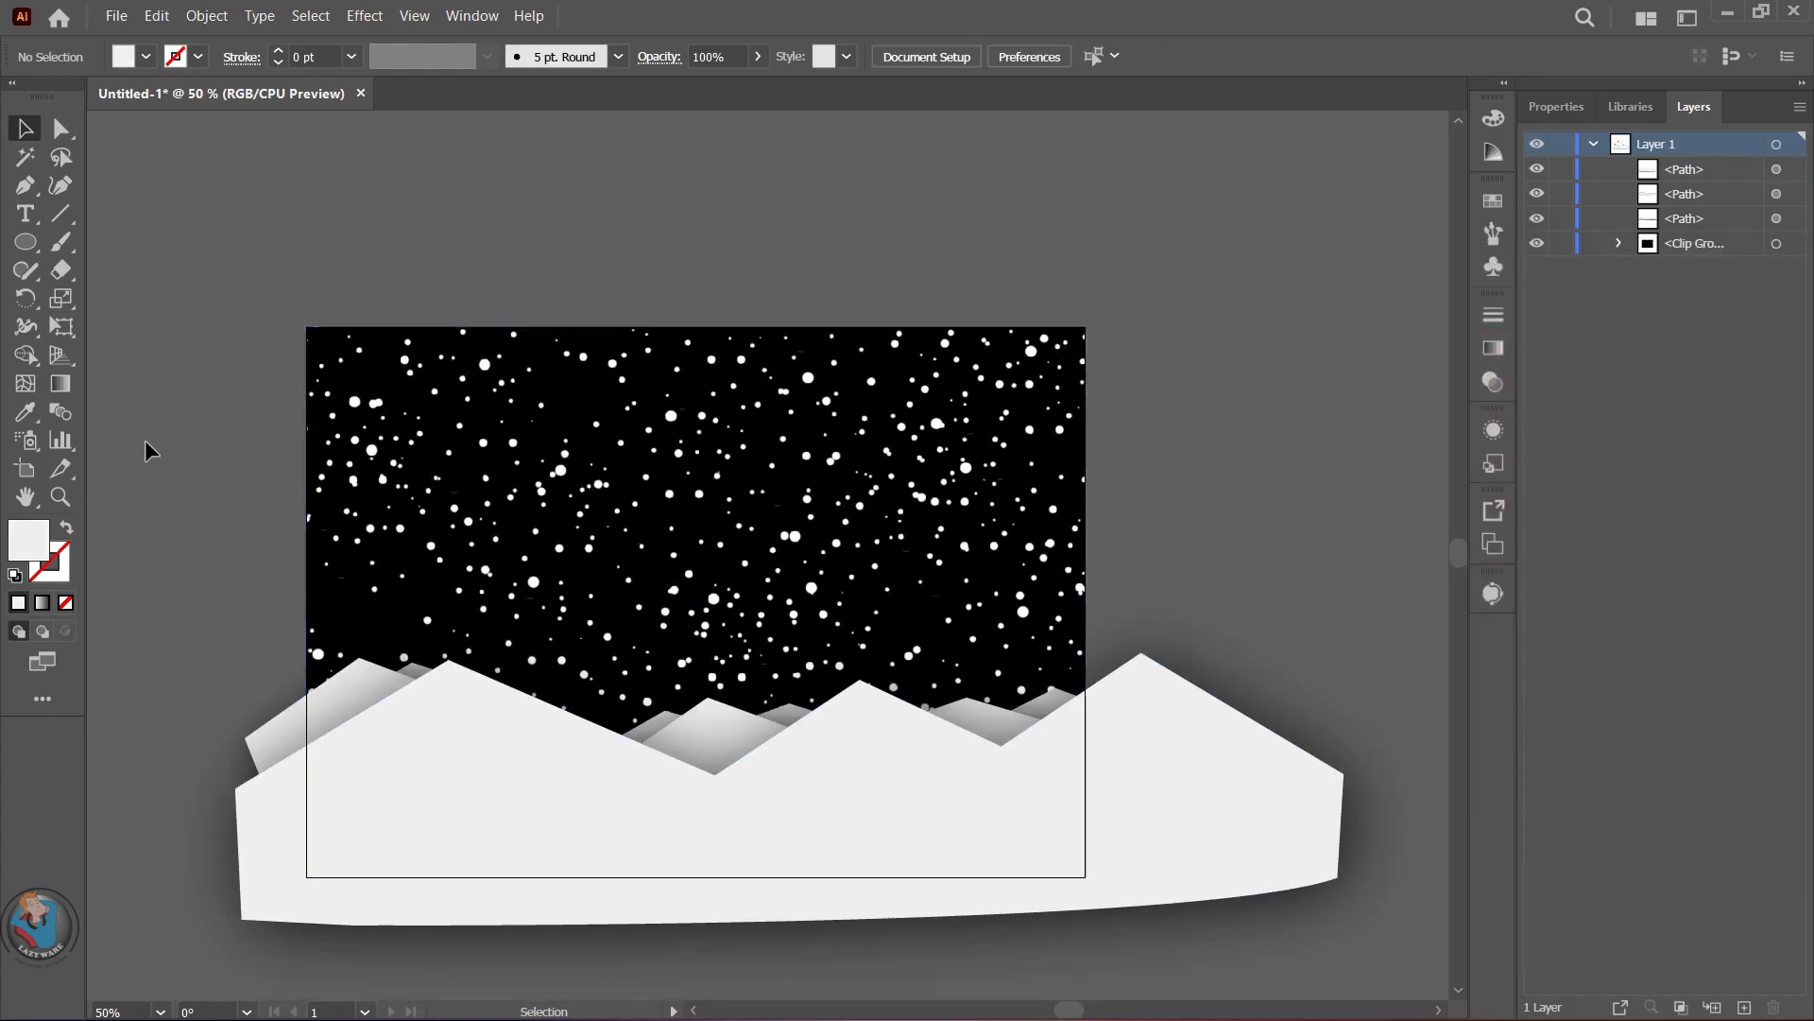
pyautogui.click(25, 242)
pyautogui.moveTo(263, 243); pyautogui.dragTo(457, 437)
pyautogui.moveTo(360, 340); pyautogui.dragTo(931, 366)
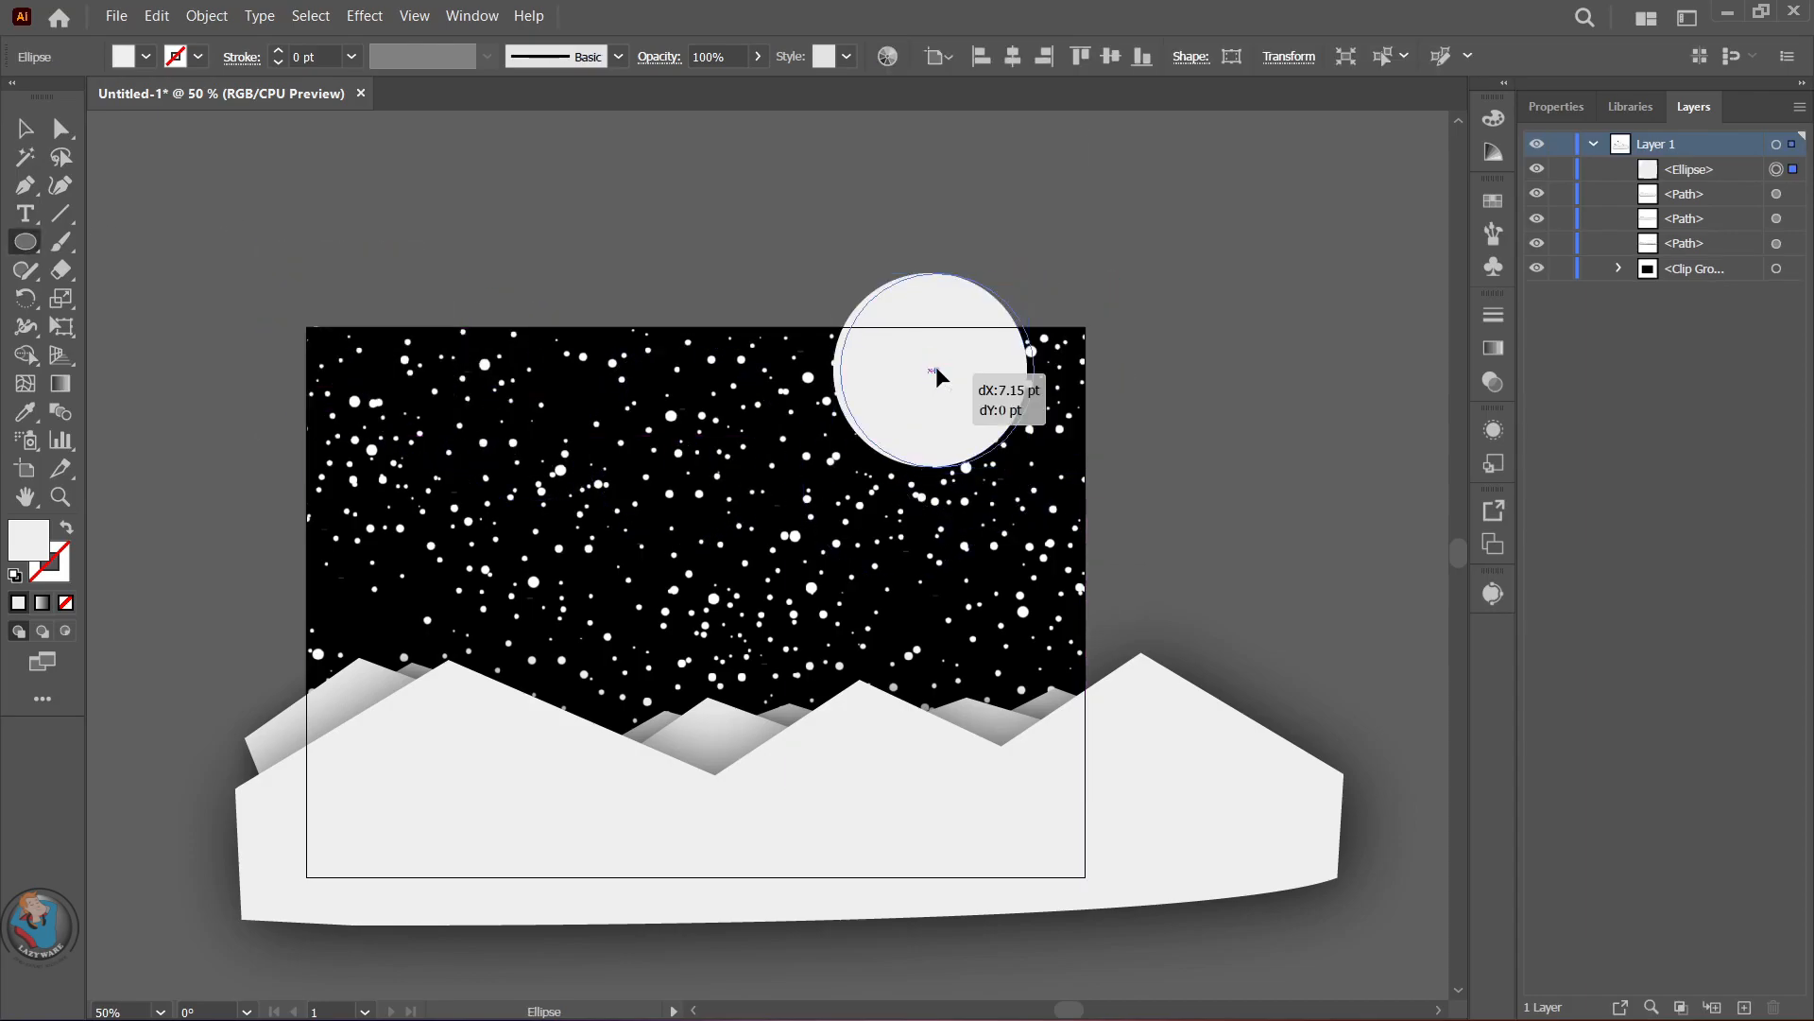
# - Apply a Drop Shadow effect to the moon circle
pyautogui.click(364, 16)
pyautogui.moveTo(387, 274)
pyautogui.moveTo(529, 319)
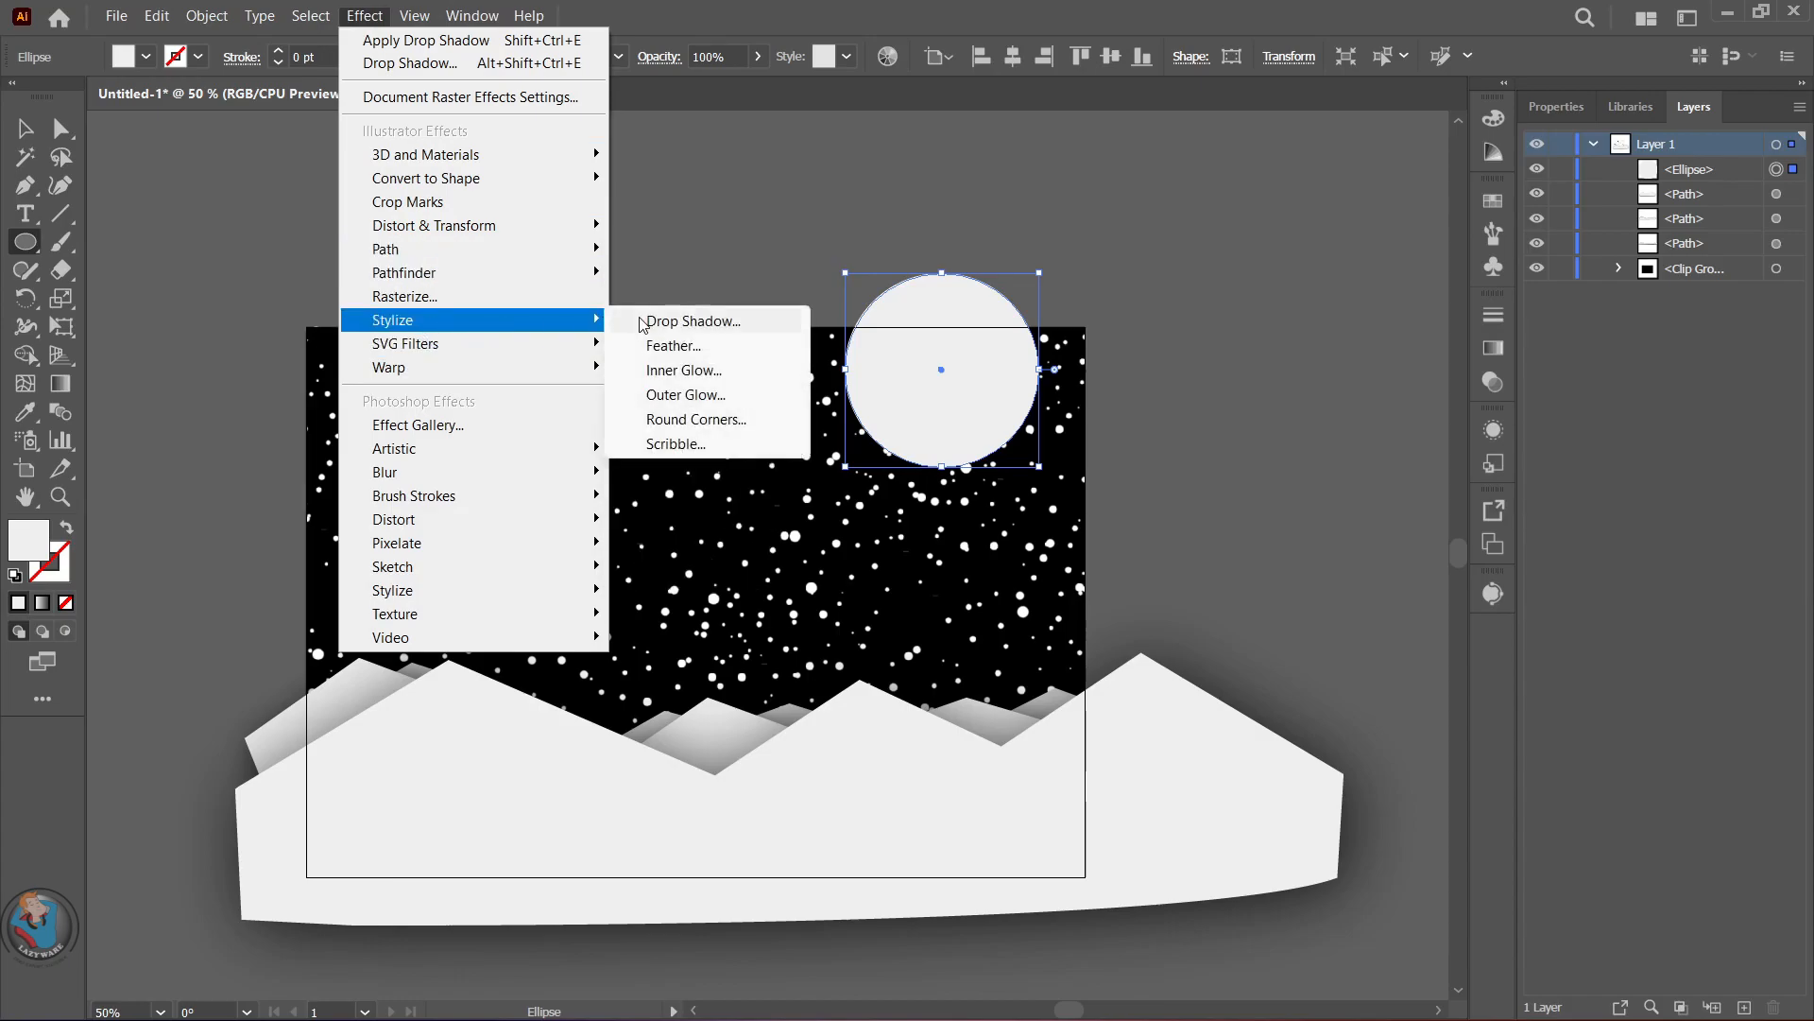
pyautogui.click(661, 320)
pyautogui.click(971, 494)
# - Add an Outer Glow to the moon circle in Screen mode with white (FFFFFF) as the glow colour
pyautogui.click(364, 16)
pyautogui.moveTo(425, 319)
pyautogui.click(676, 397)
pyautogui.click(951, 454)
pyautogui.moveTo(1294, 433); pyautogui.dragTo(1246, 312)
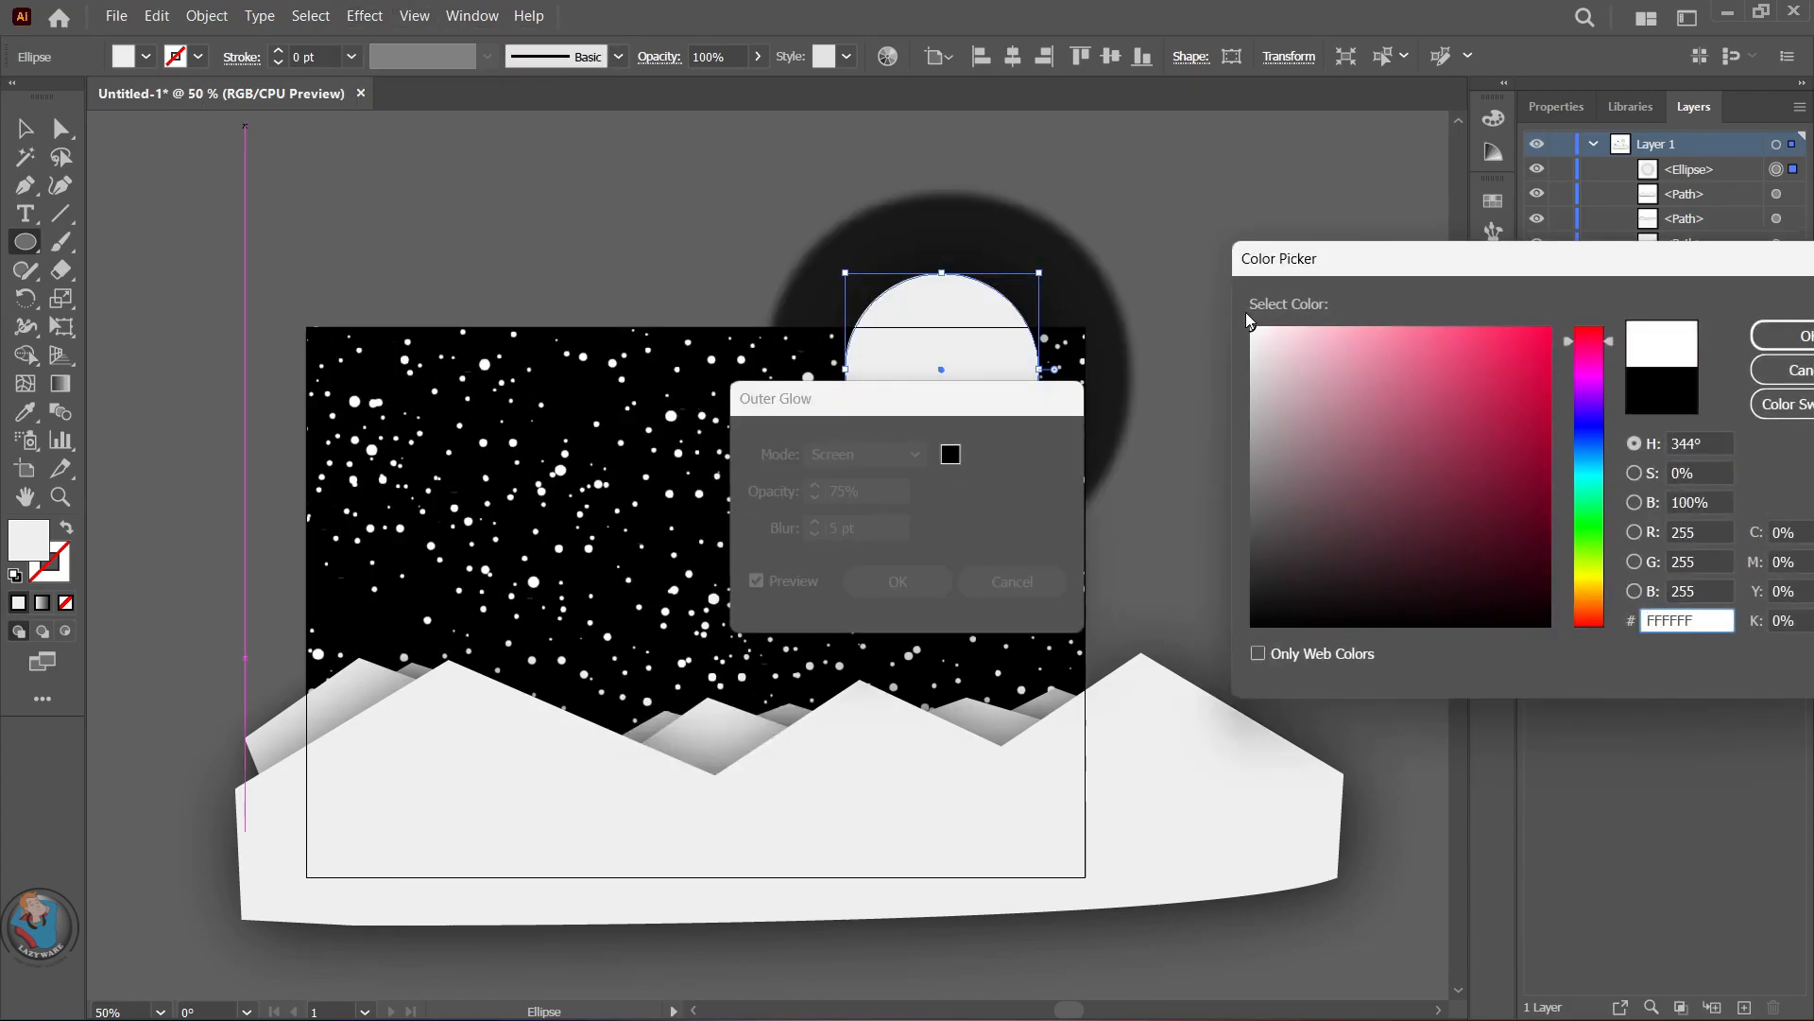
pyautogui.click(1757, 338)
# - Set the moon's Outer Glow to 55% opacity and 144 pt blur, and apply it
pyautogui.moveTo(877, 414); pyautogui.dragTo(381, 316)
pyautogui.click(354, 395)
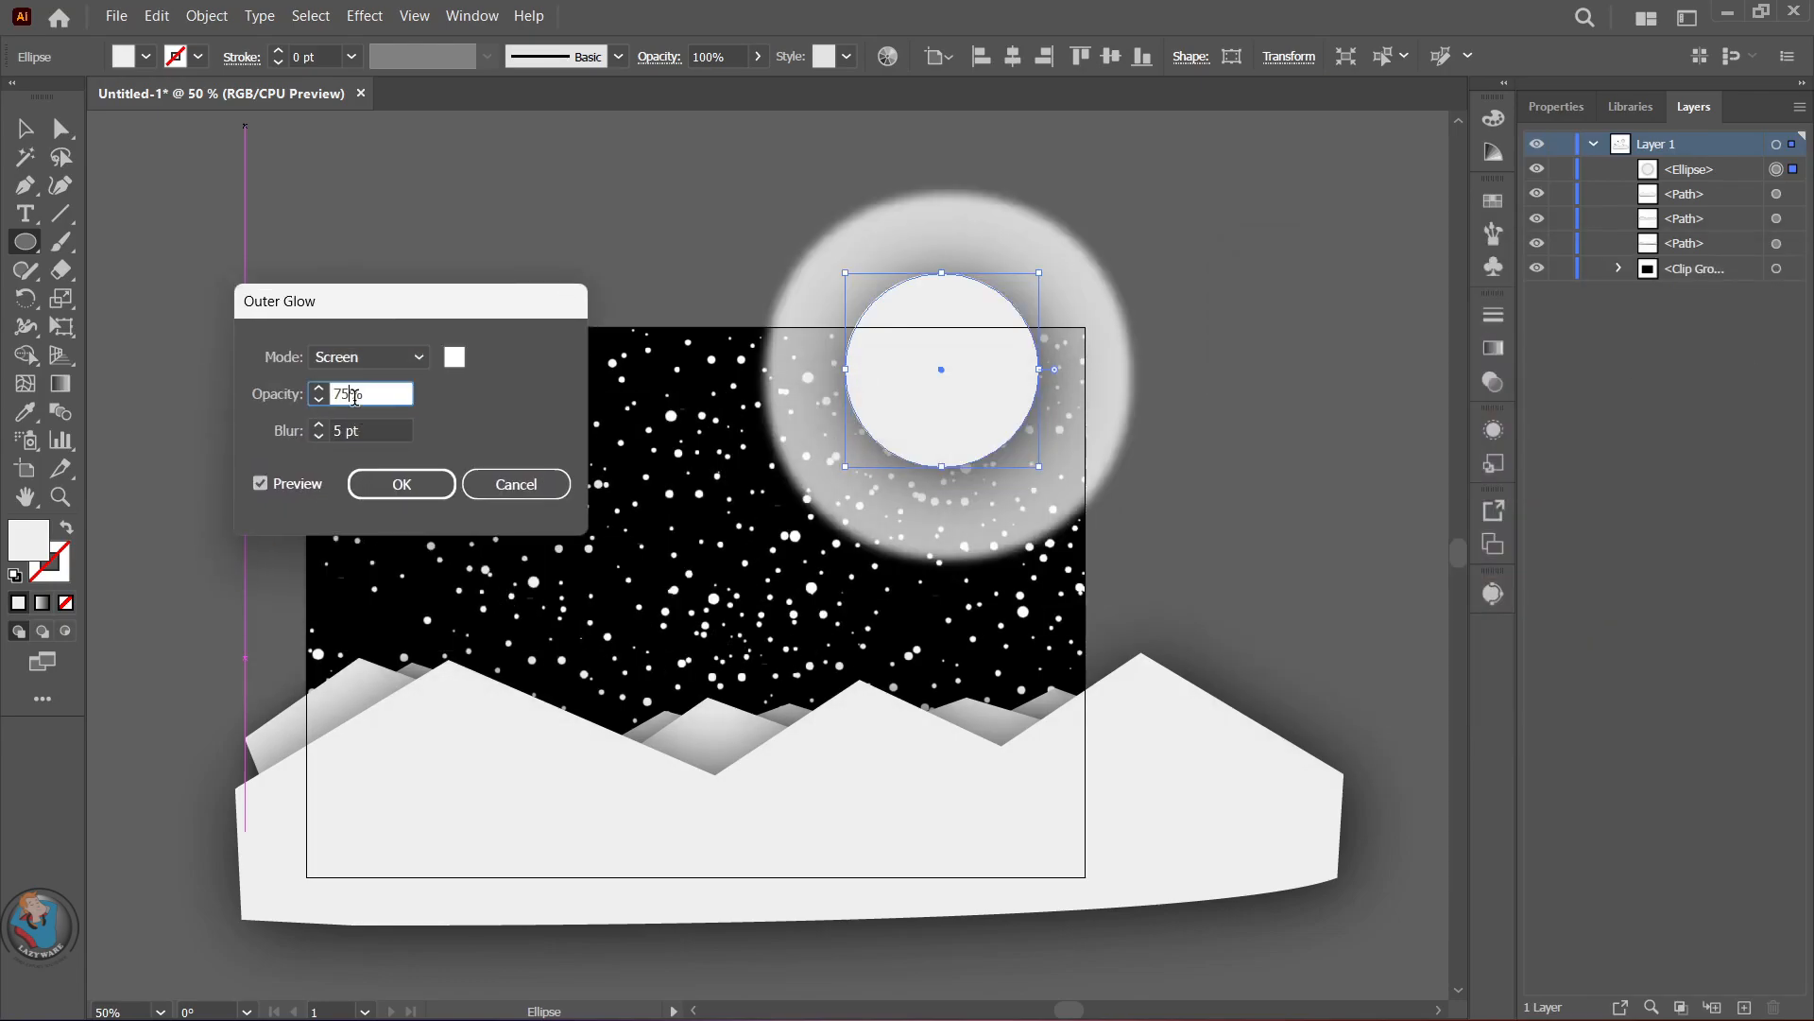
pyautogui.scroll(-10, 355, 397)
pyautogui.click(346, 432)
pyautogui.scroll(2, 346, 432)
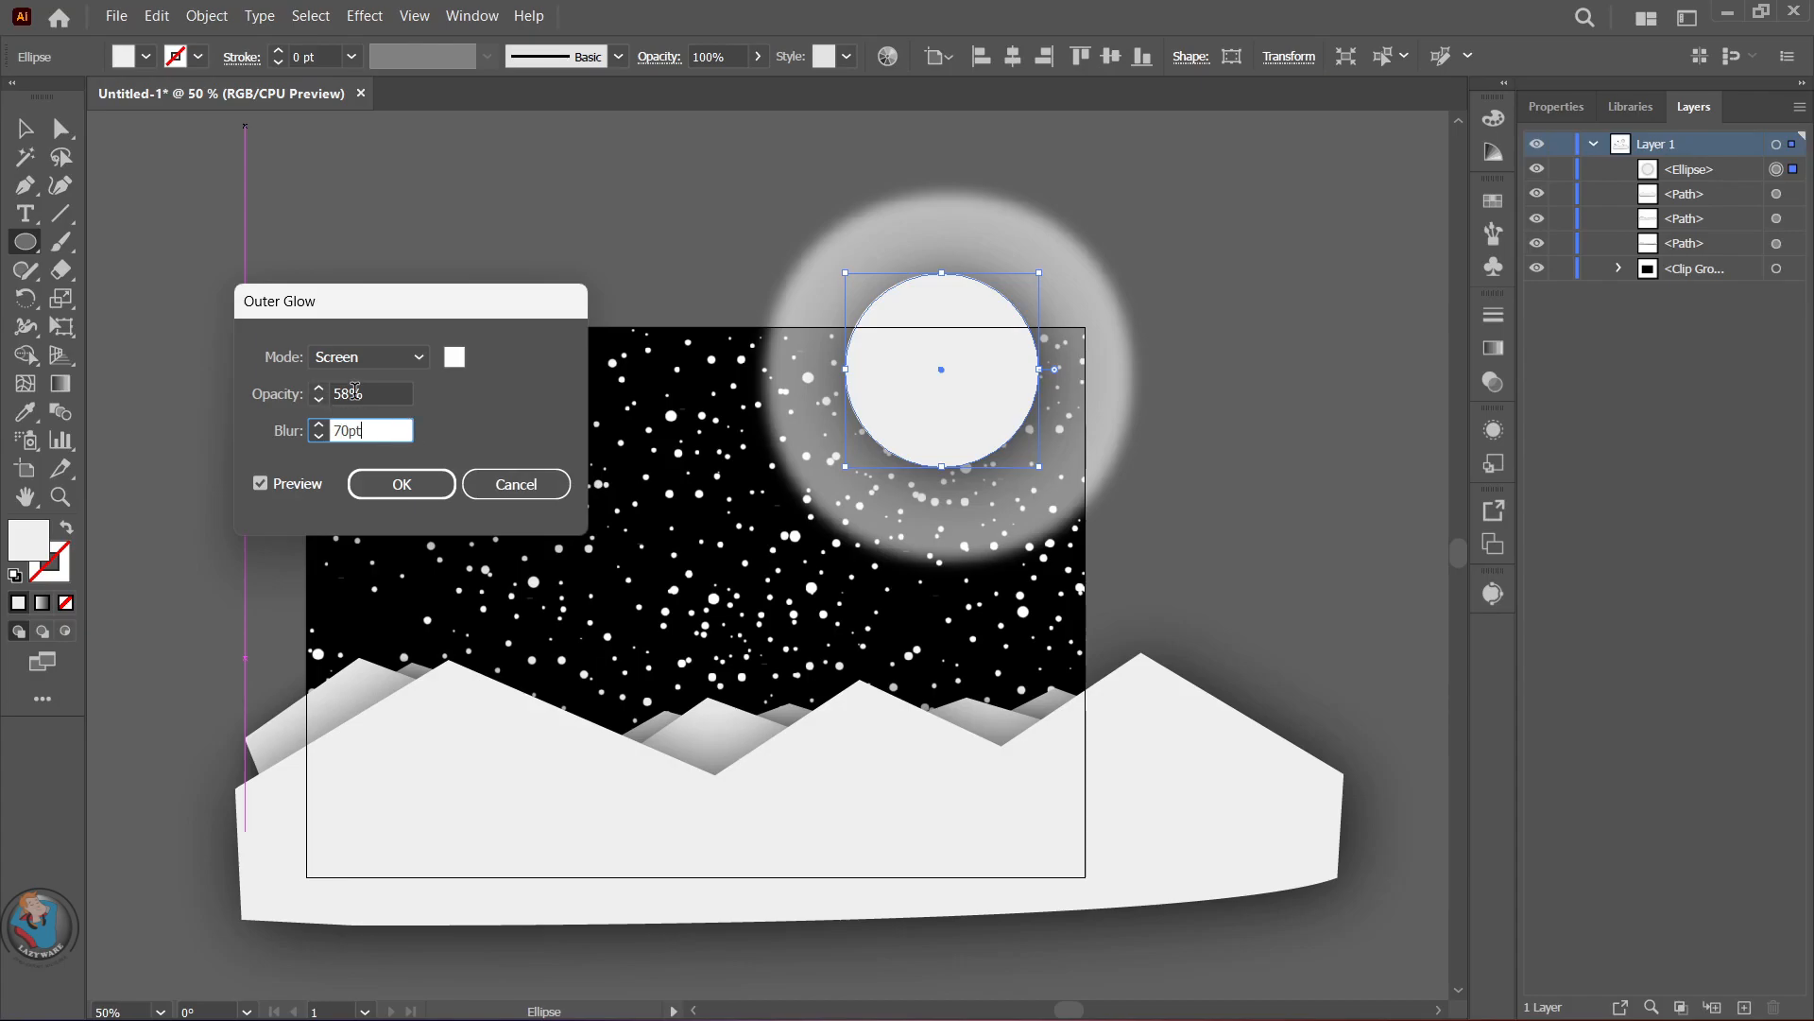
pyautogui.click(320, 400)
pyautogui.click(348, 430)
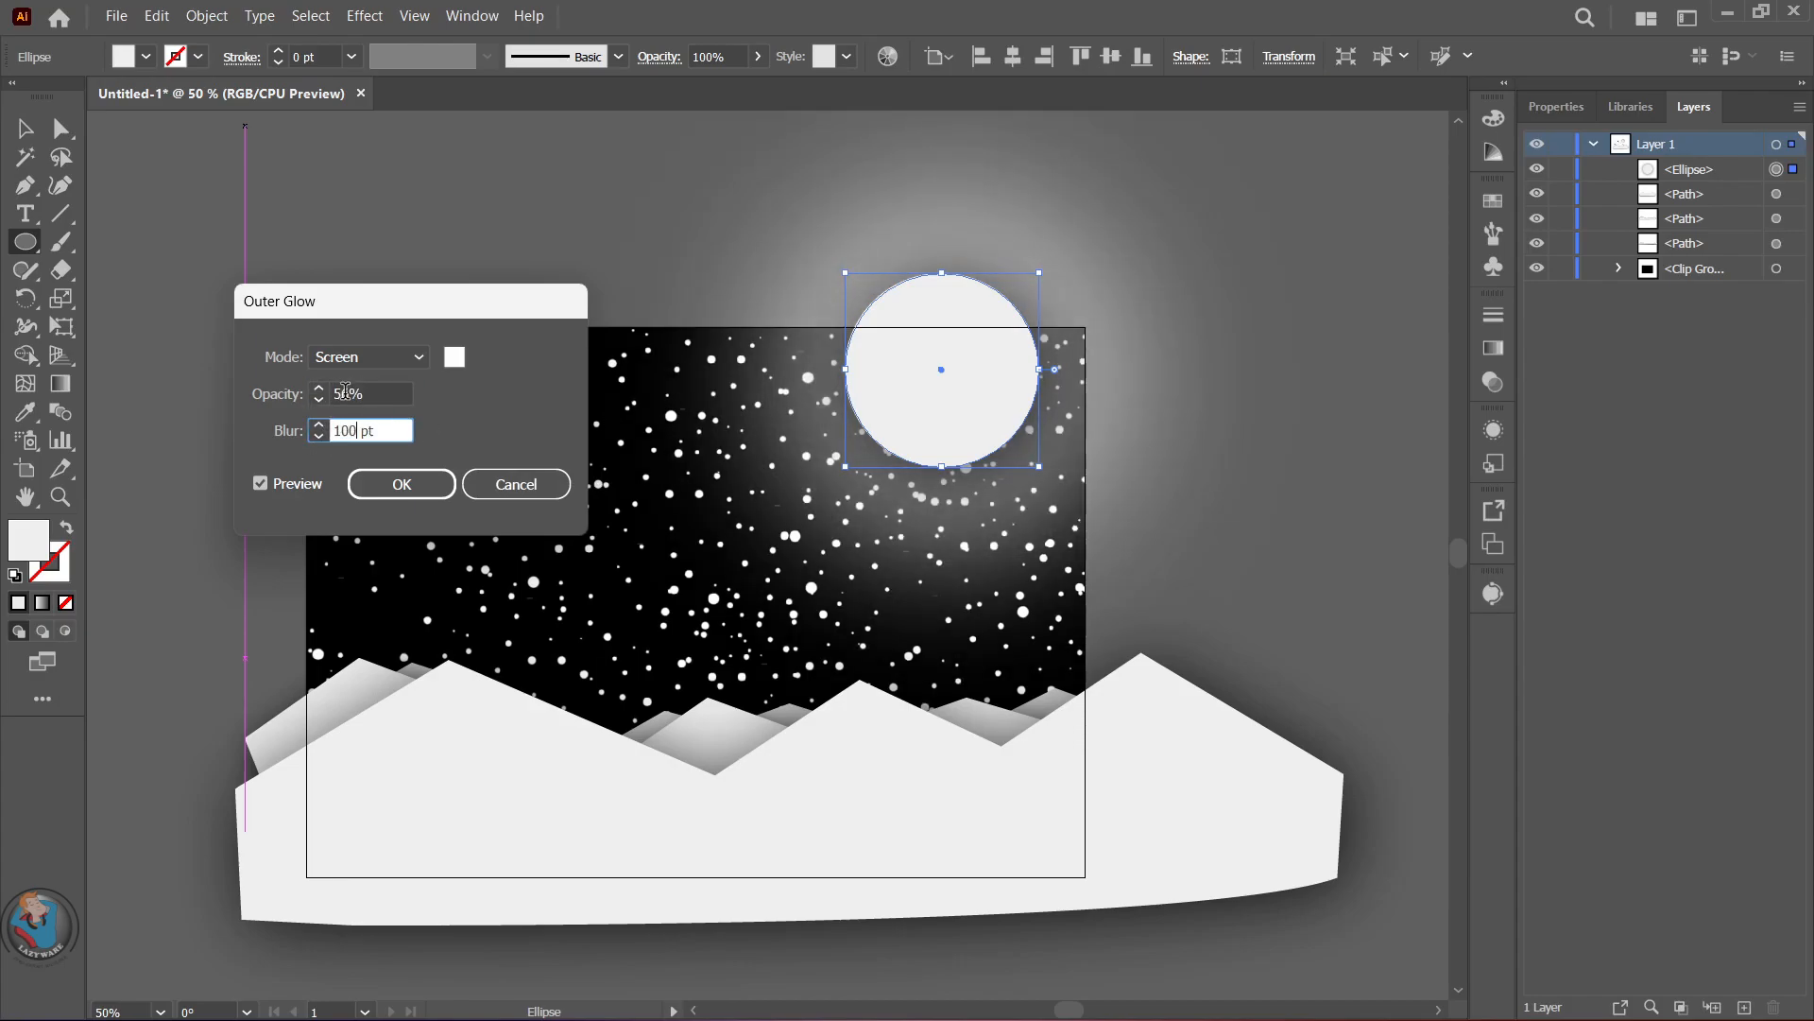
pyautogui.click(321, 400)
pyautogui.click(350, 431)
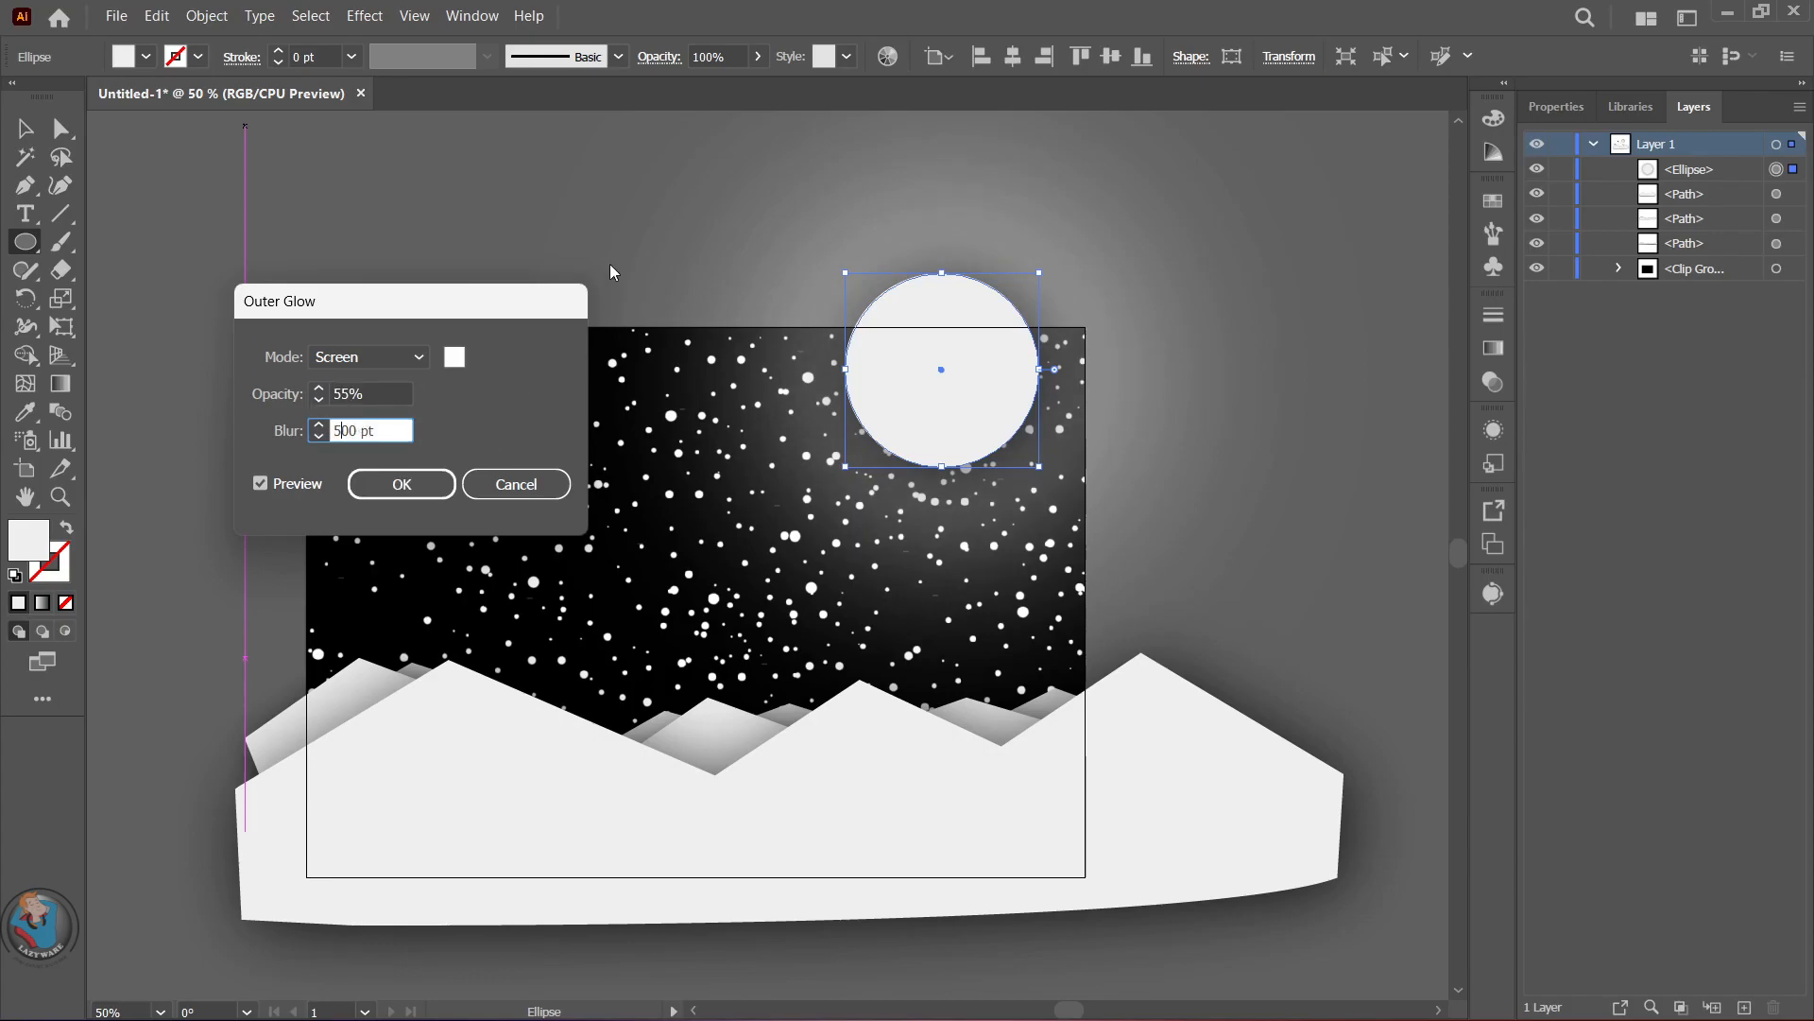
pyautogui.click(321, 399)
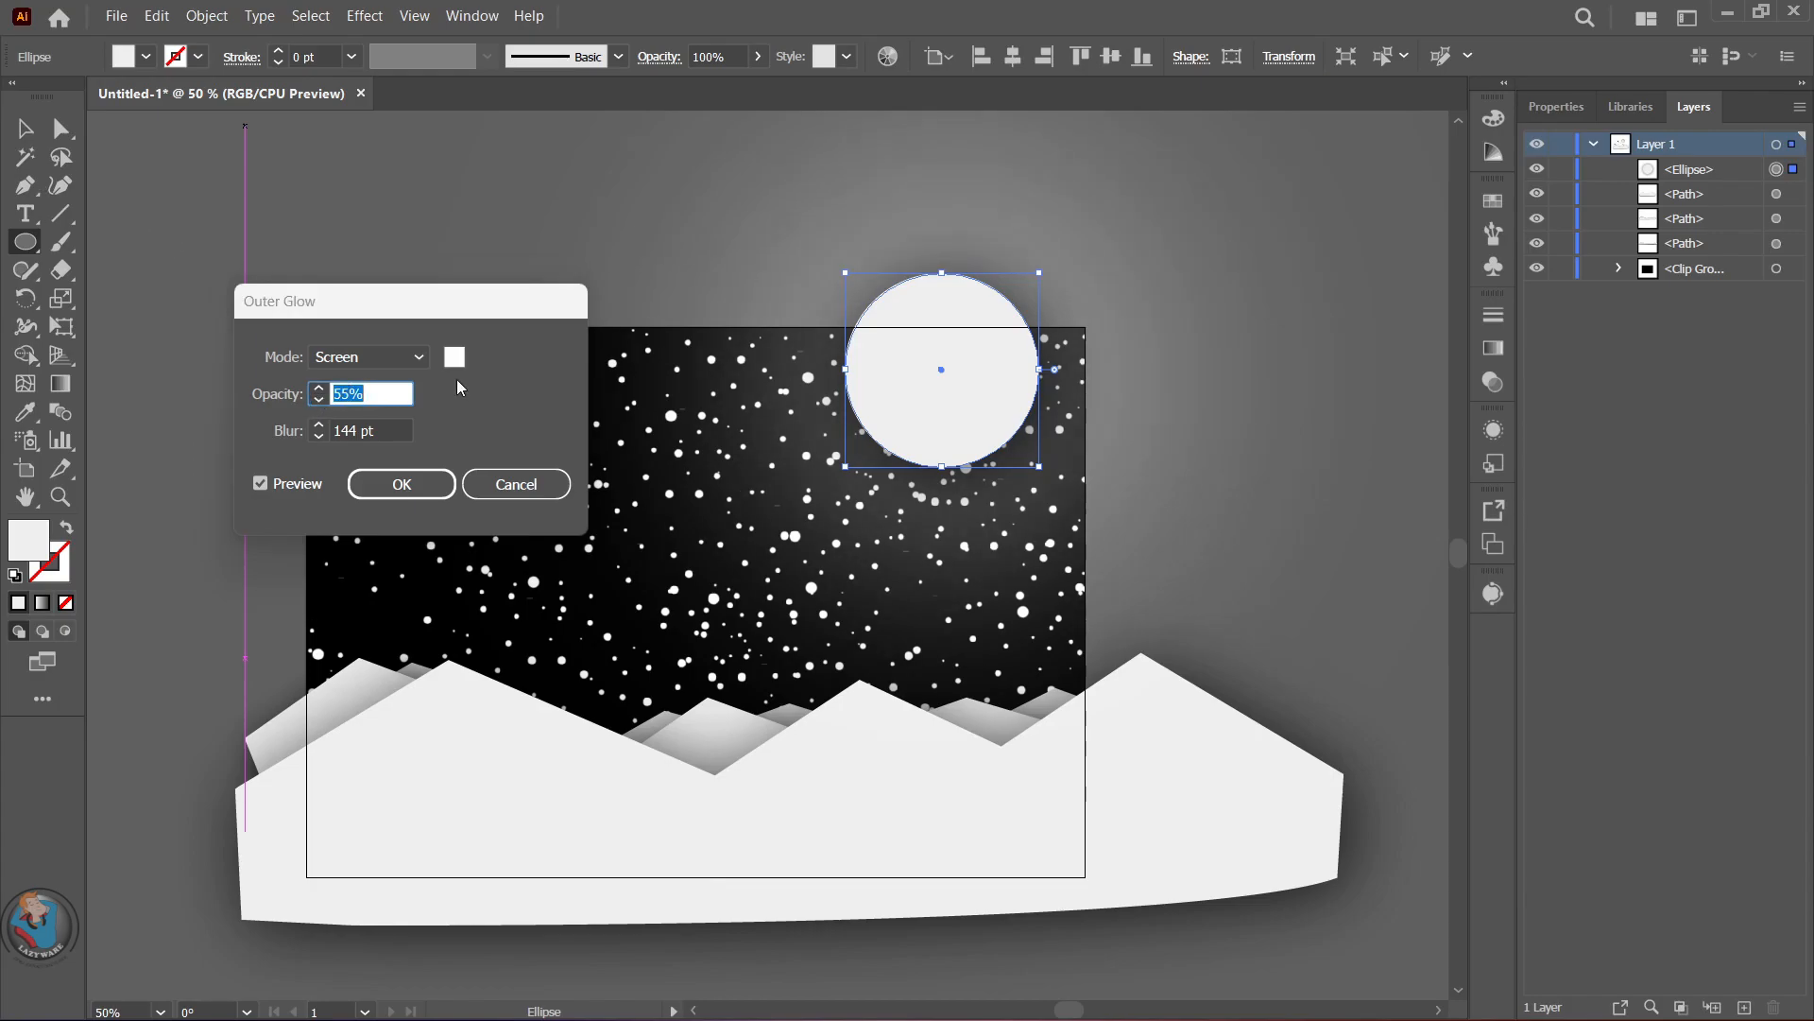
pyautogui.press('Return')
pyautogui.press('v')
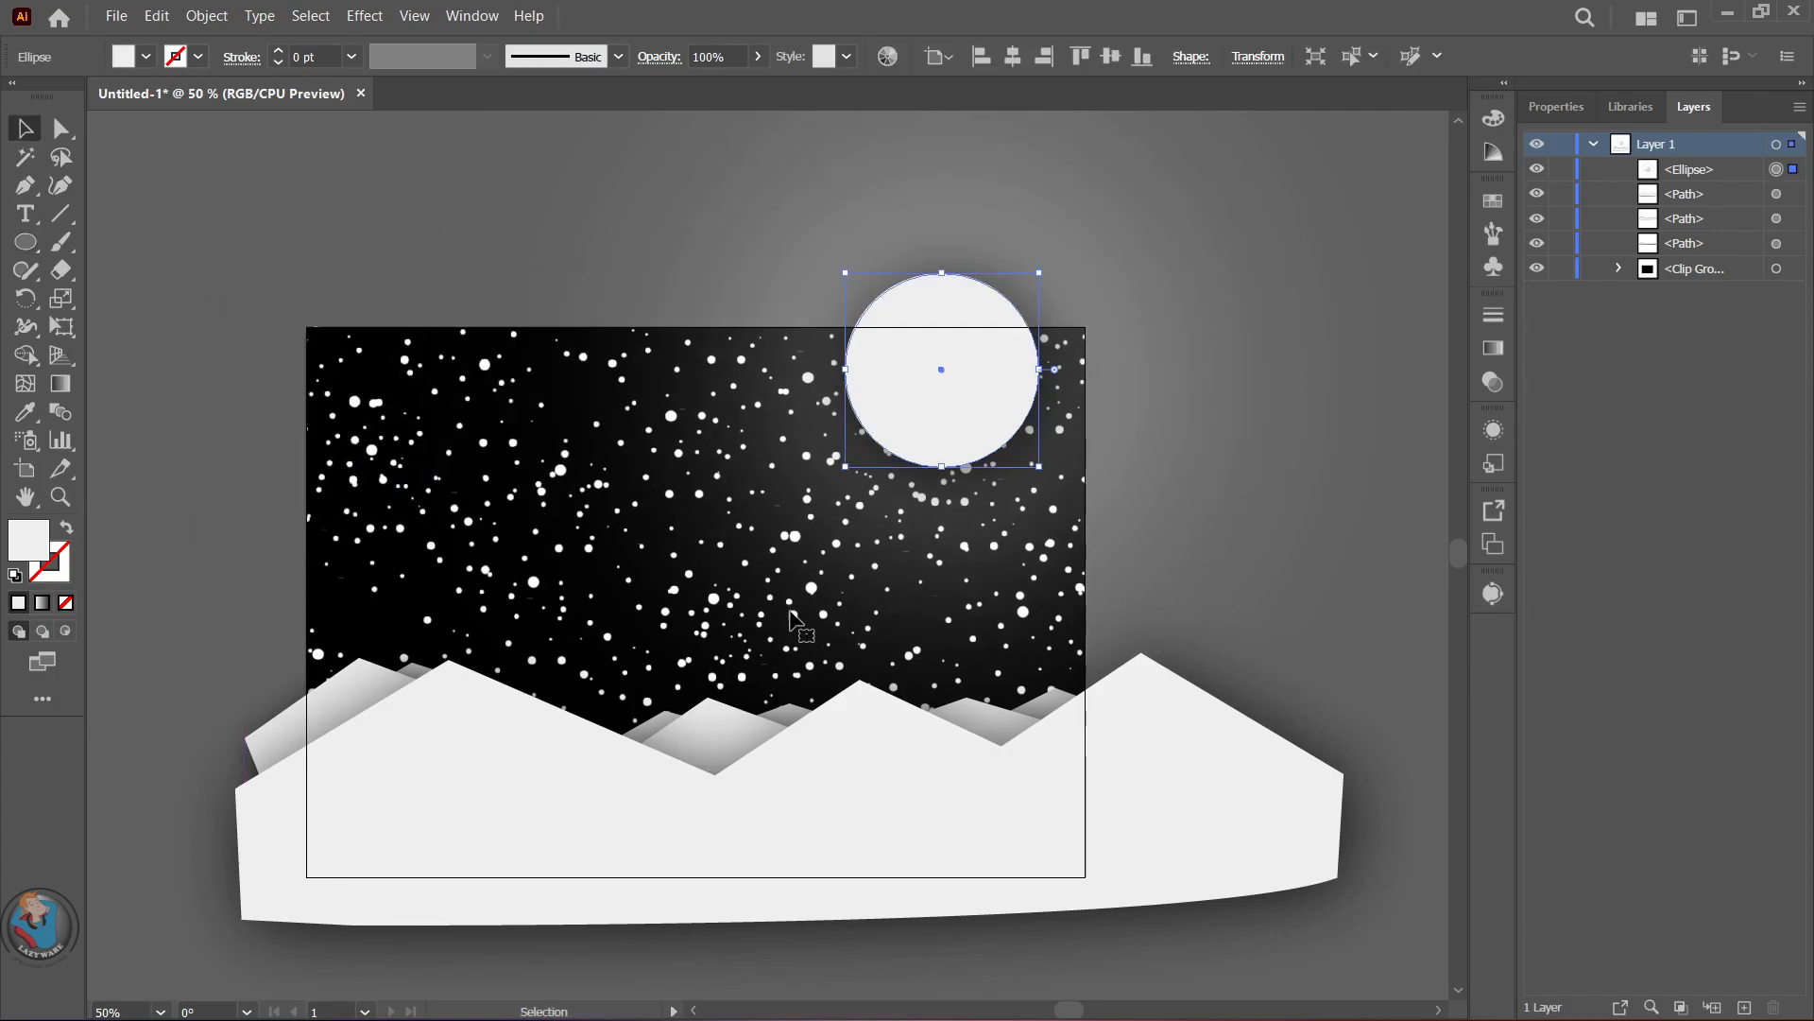
# - Select the snow-dot symbol set inside the clip group and lower its opacity to 88%
pyautogui.click(1618, 268)
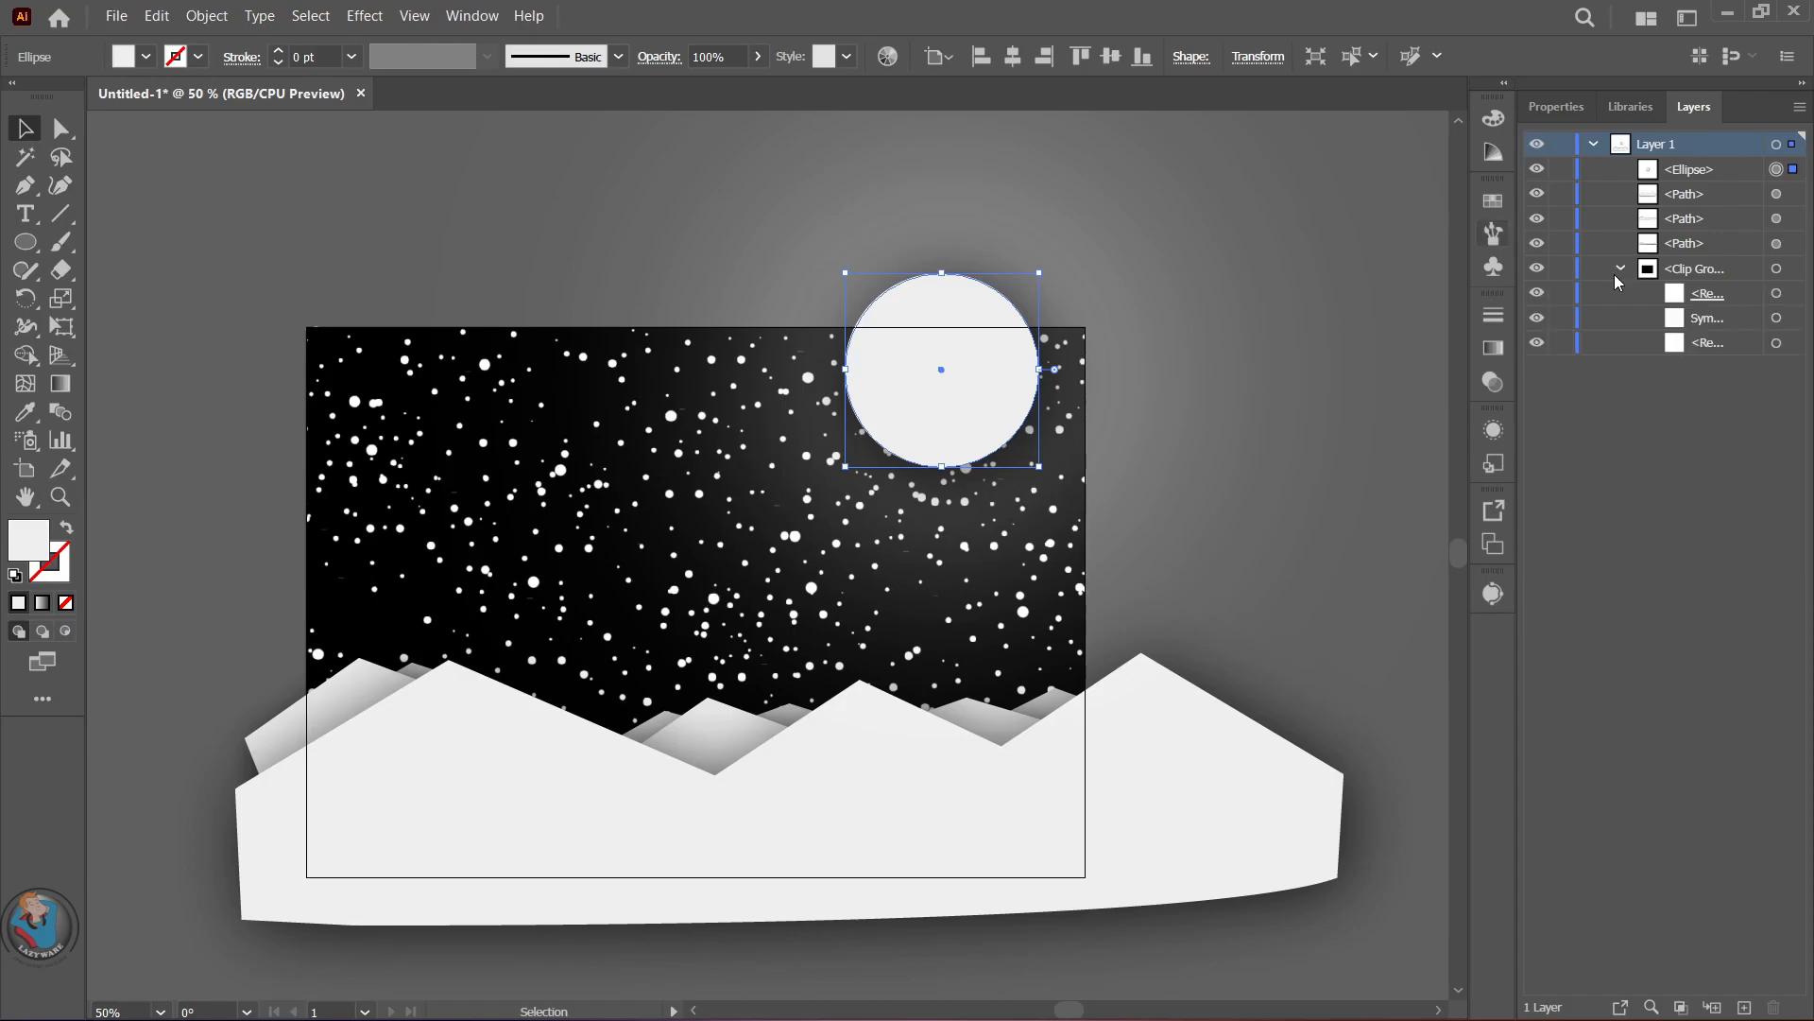
pyautogui.click(1777, 318)
pyautogui.click(1575, 107)
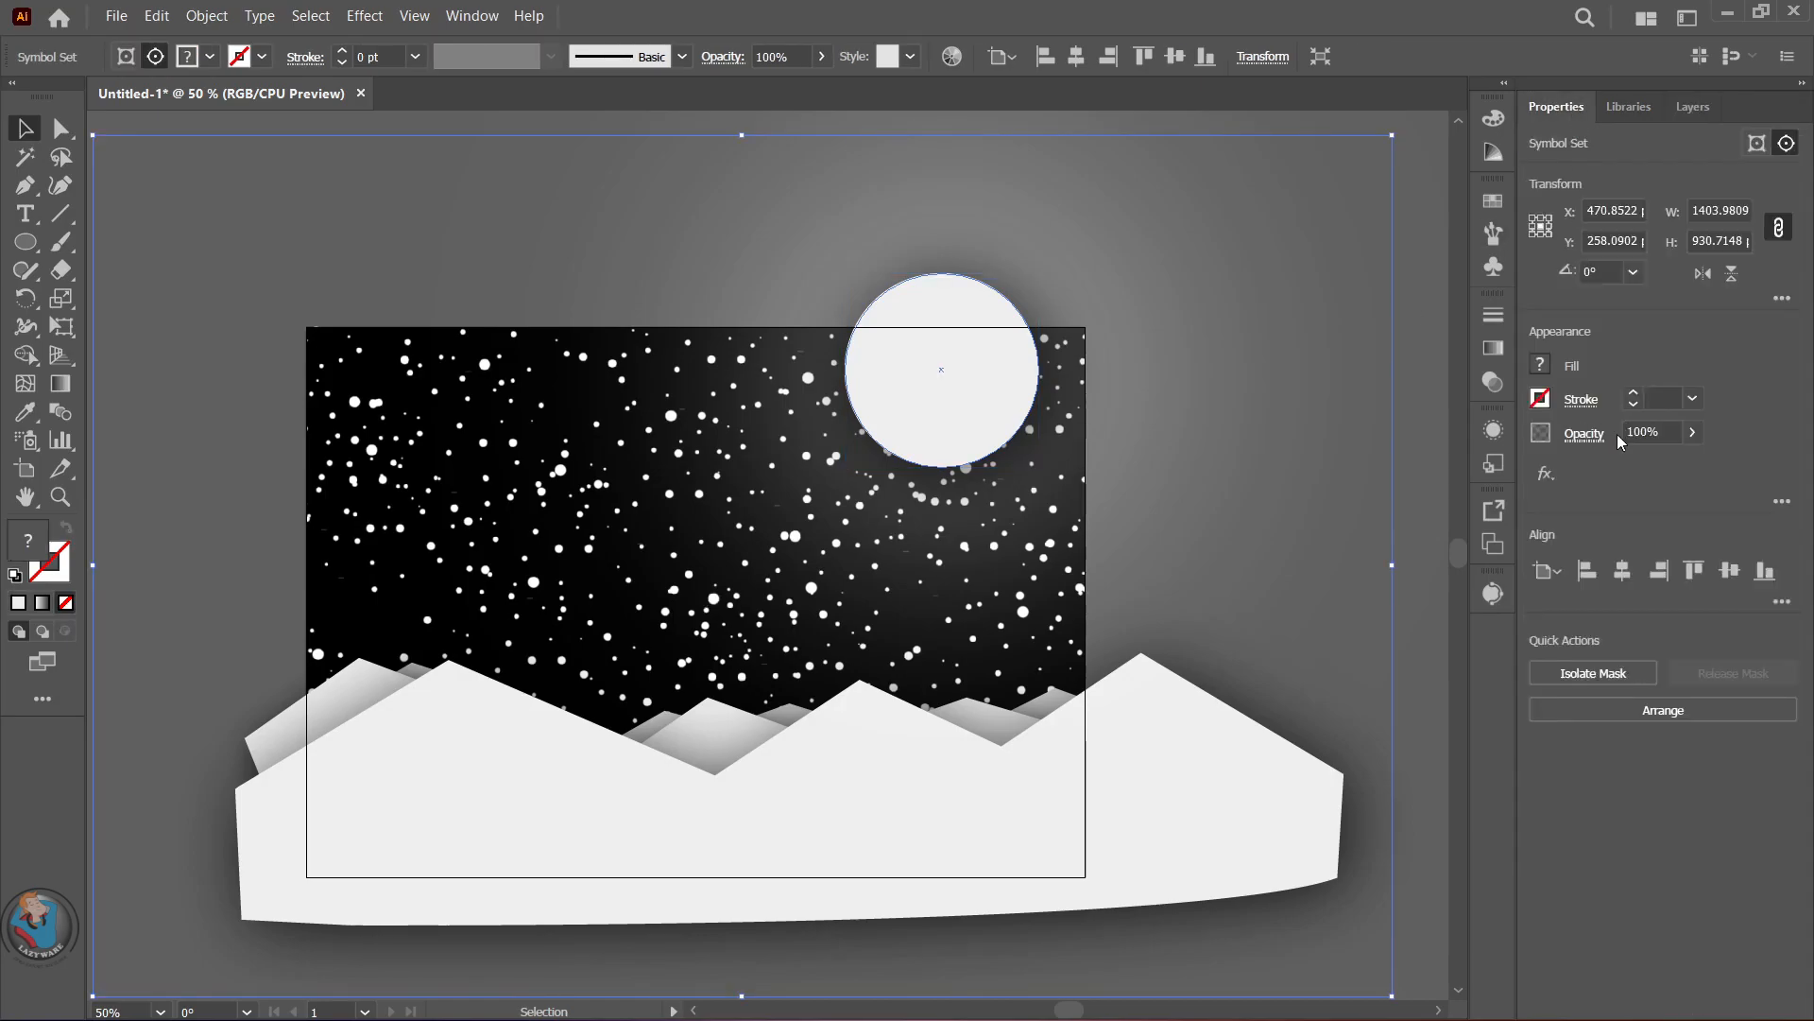
pyautogui.click(1694, 432)
pyautogui.moveTo(1690, 462); pyautogui.dragTo(1678, 461)
# - Try a Feather effect with a 7 pt radius on the snow-dot symbol set
pyautogui.click(365, 15)
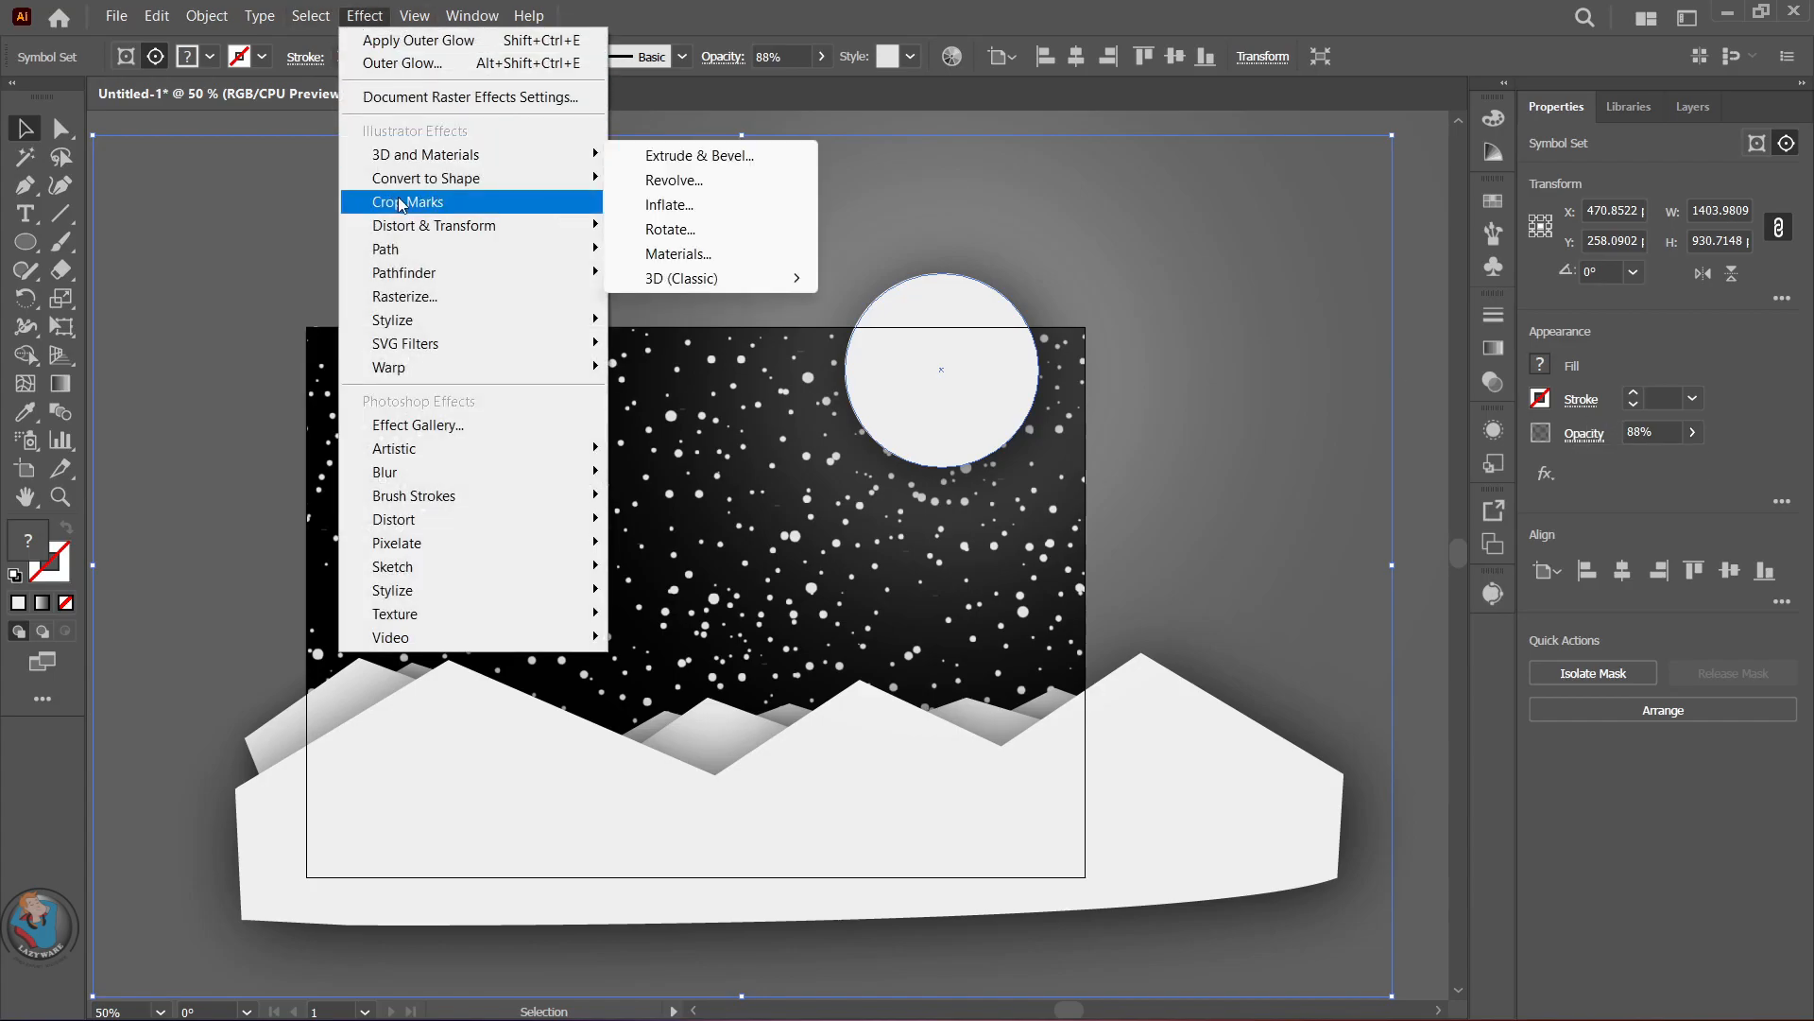
pyautogui.moveTo(466, 324)
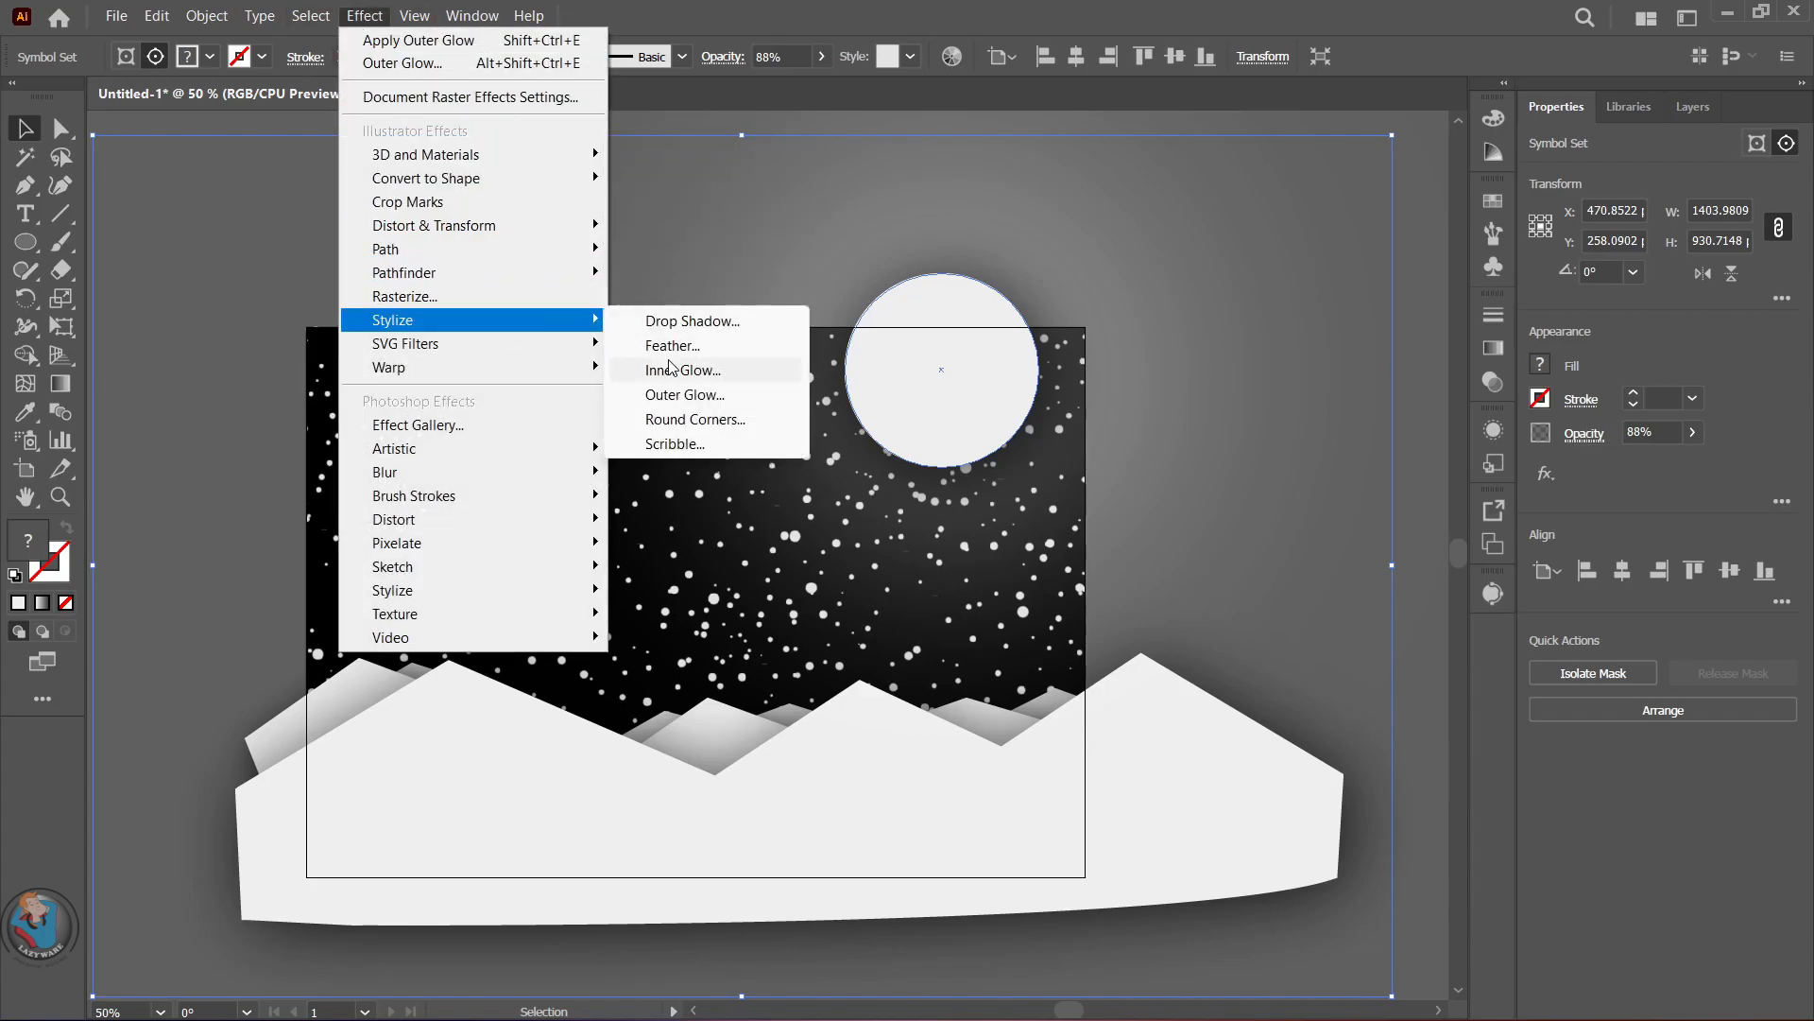
pyautogui.click(671, 346)
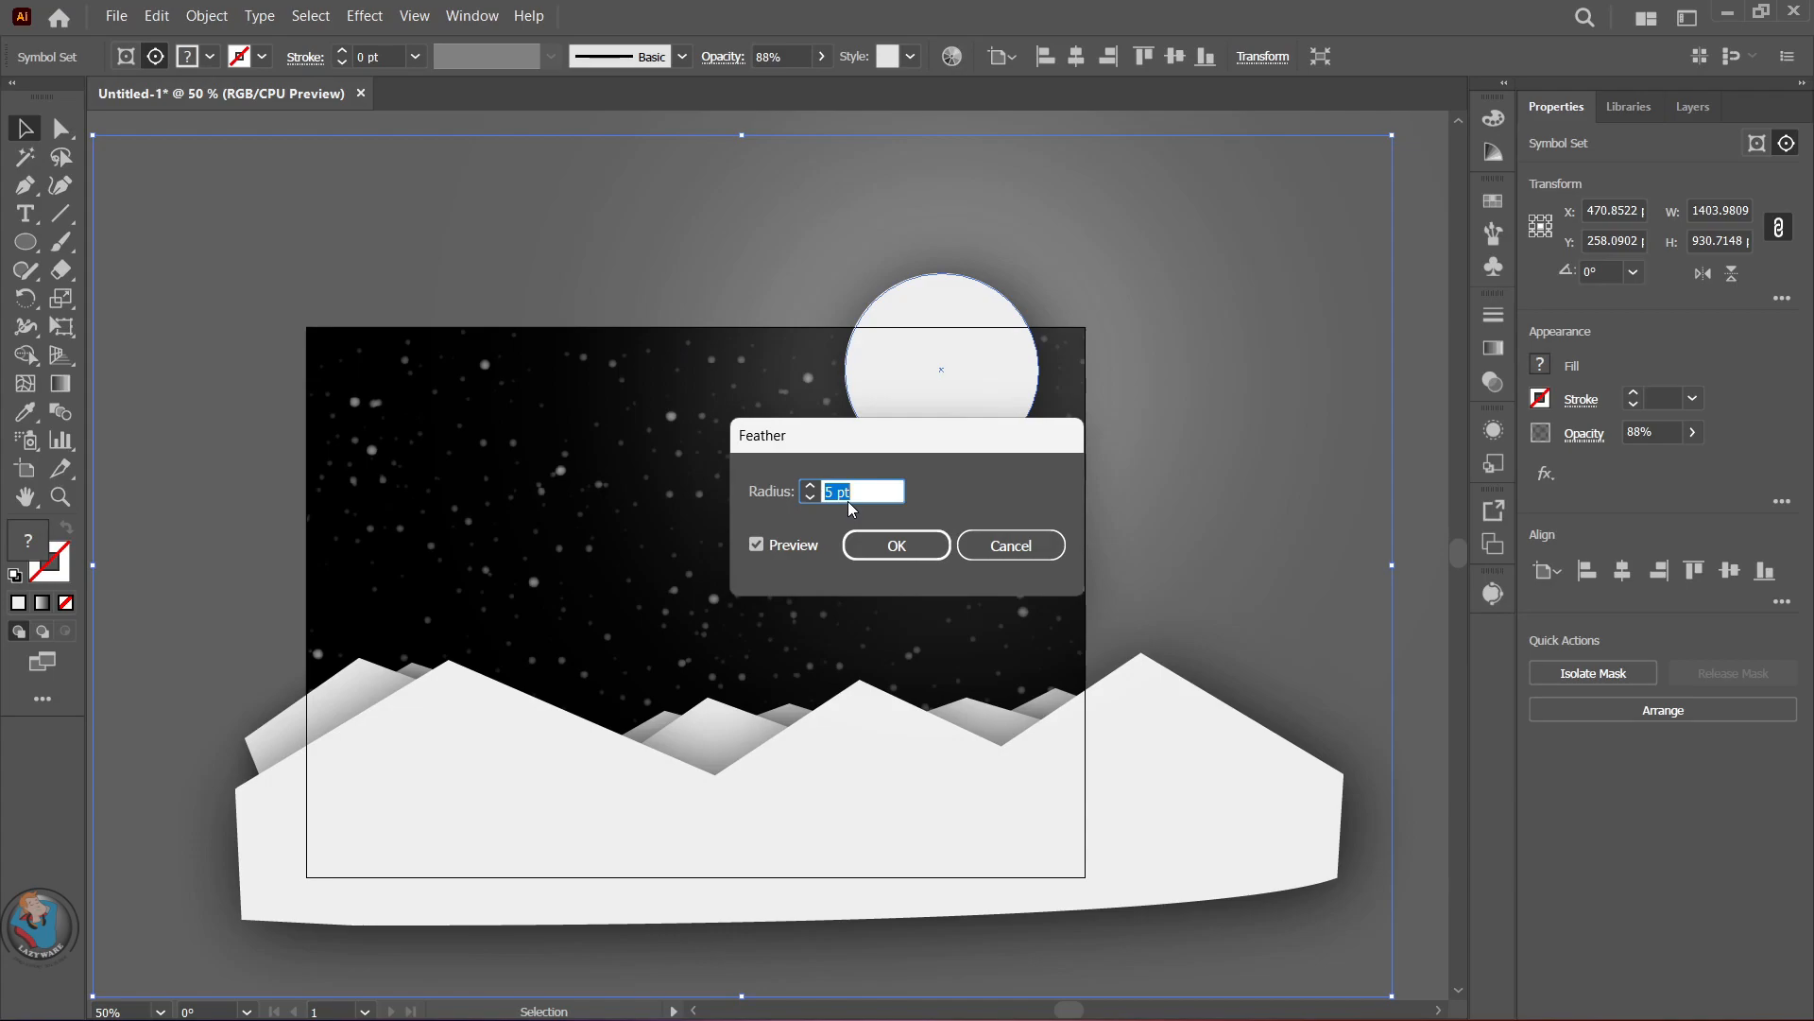
pyautogui.write('6 pt')
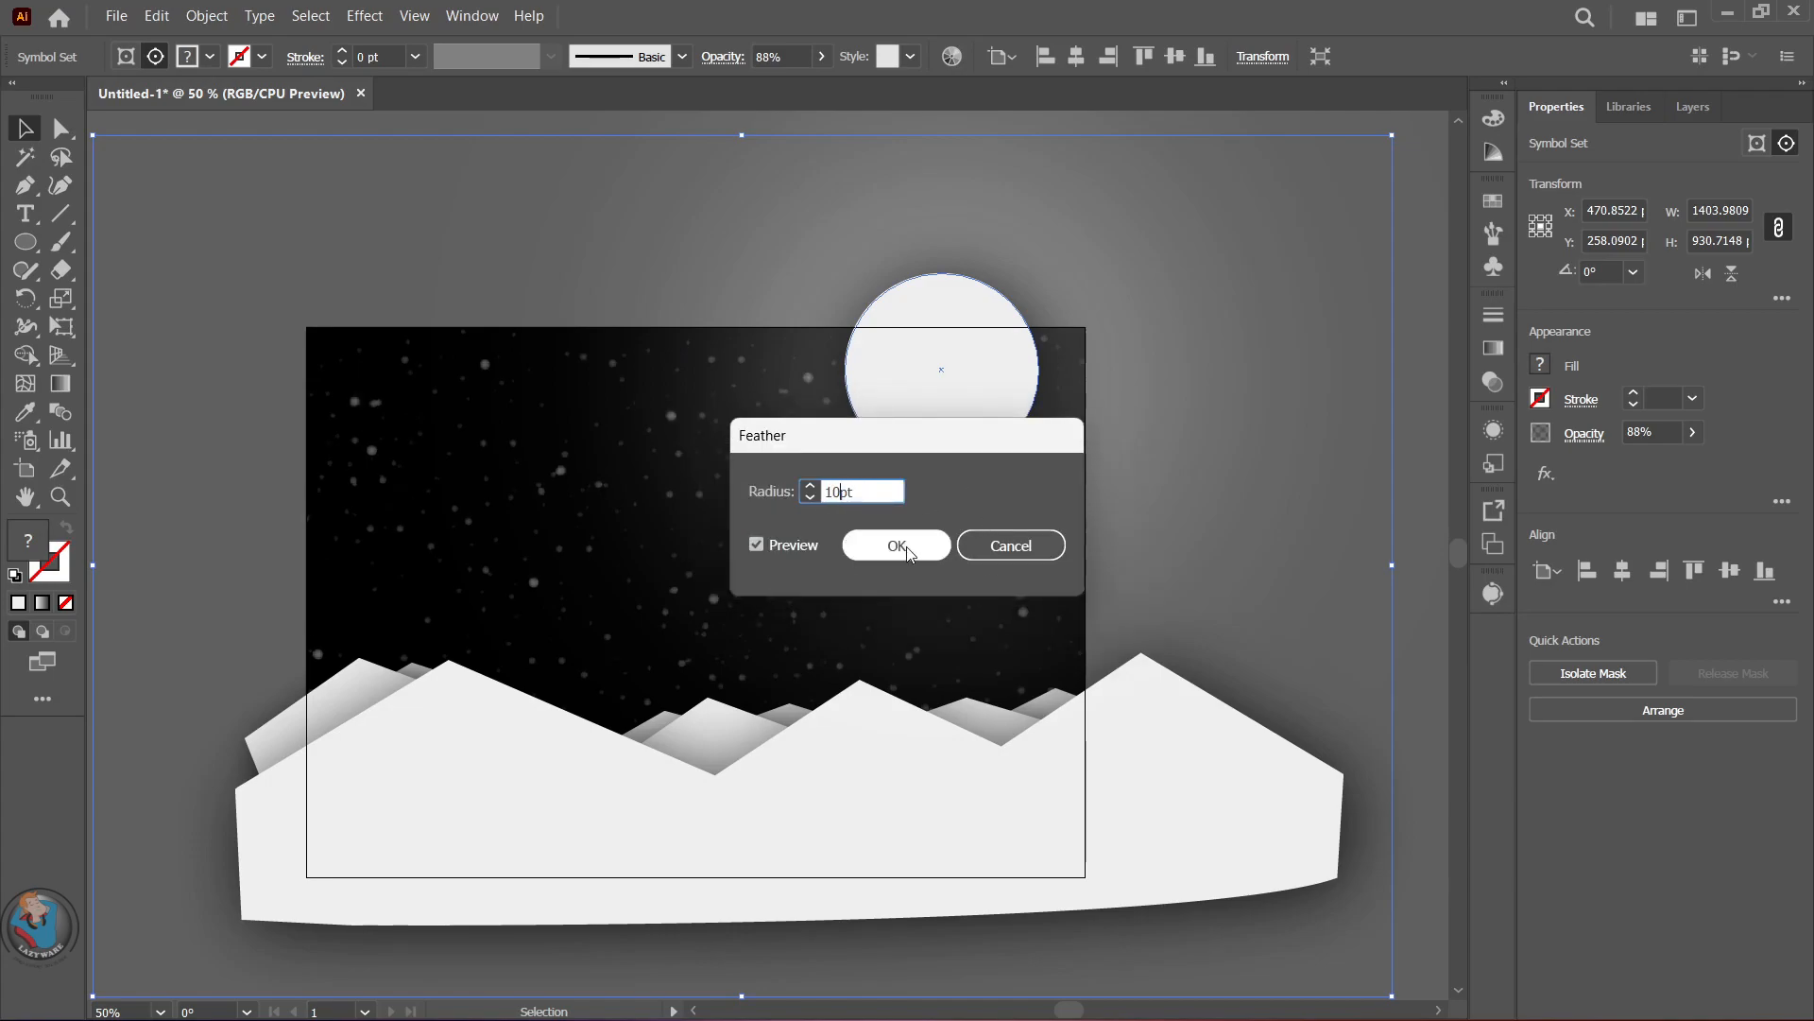
pyautogui.doubleClick(824, 490)
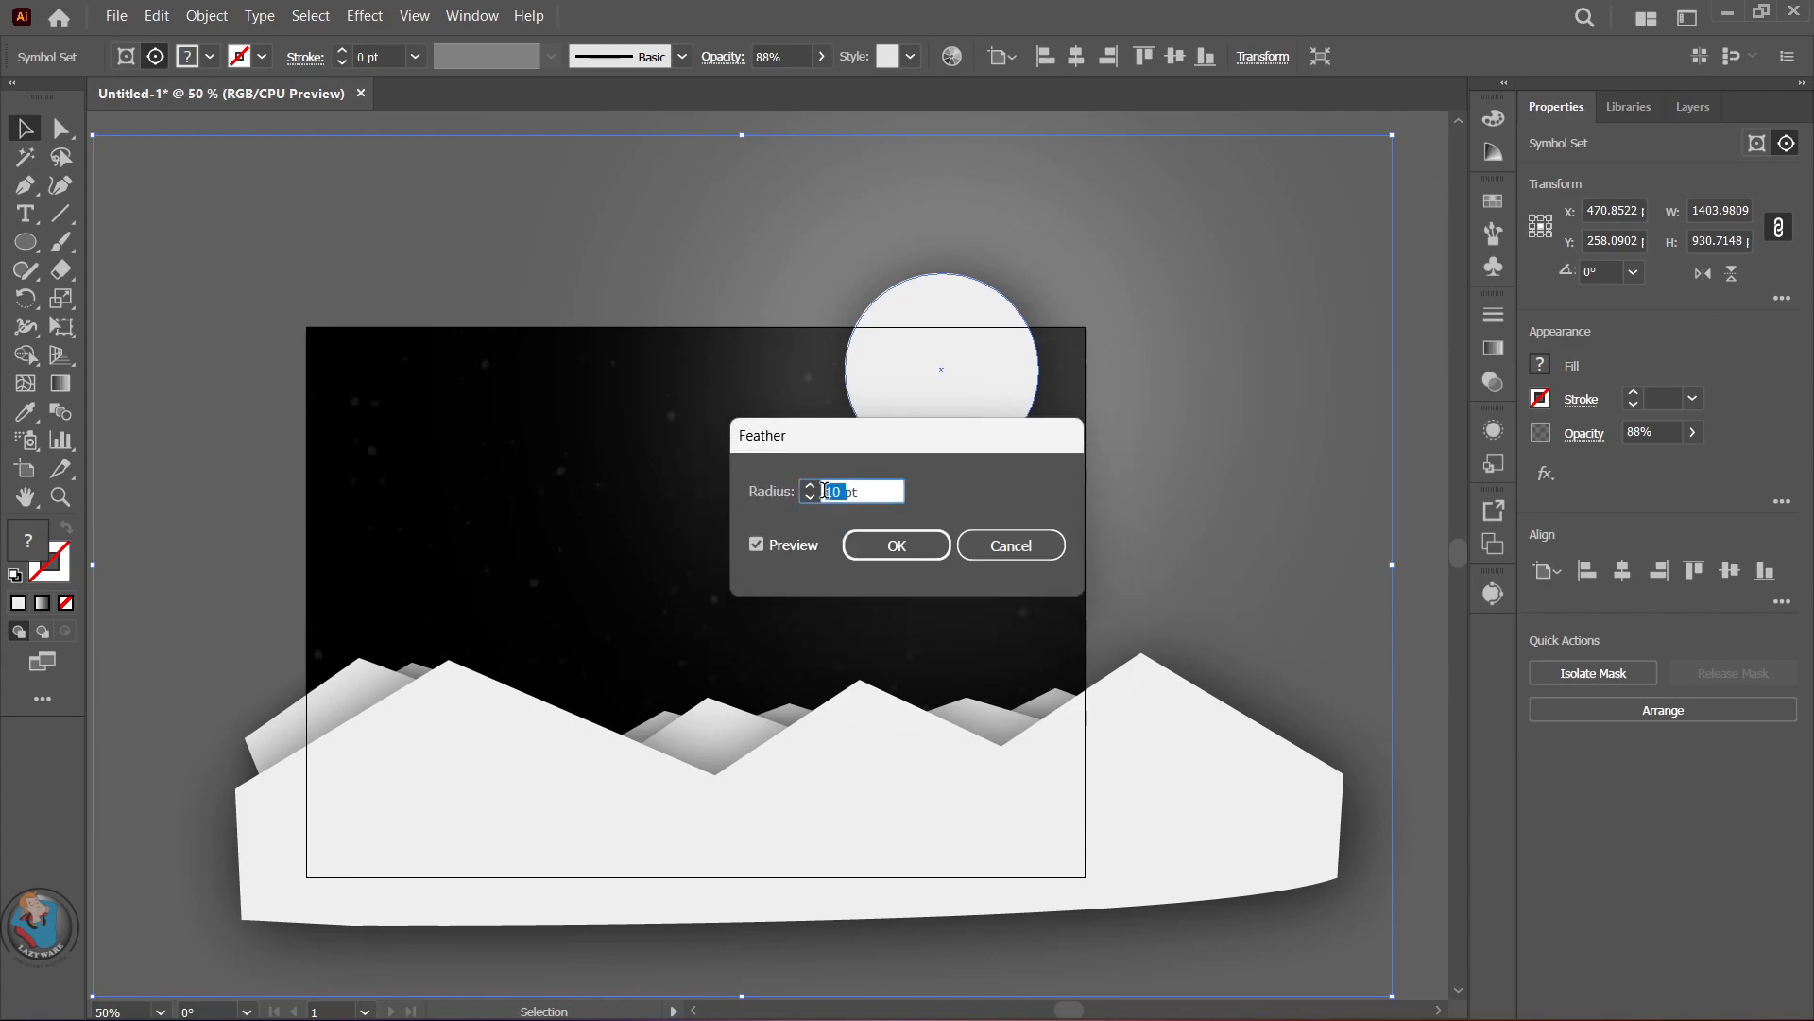
pyautogui.write('7')
pyautogui.click(892, 540)
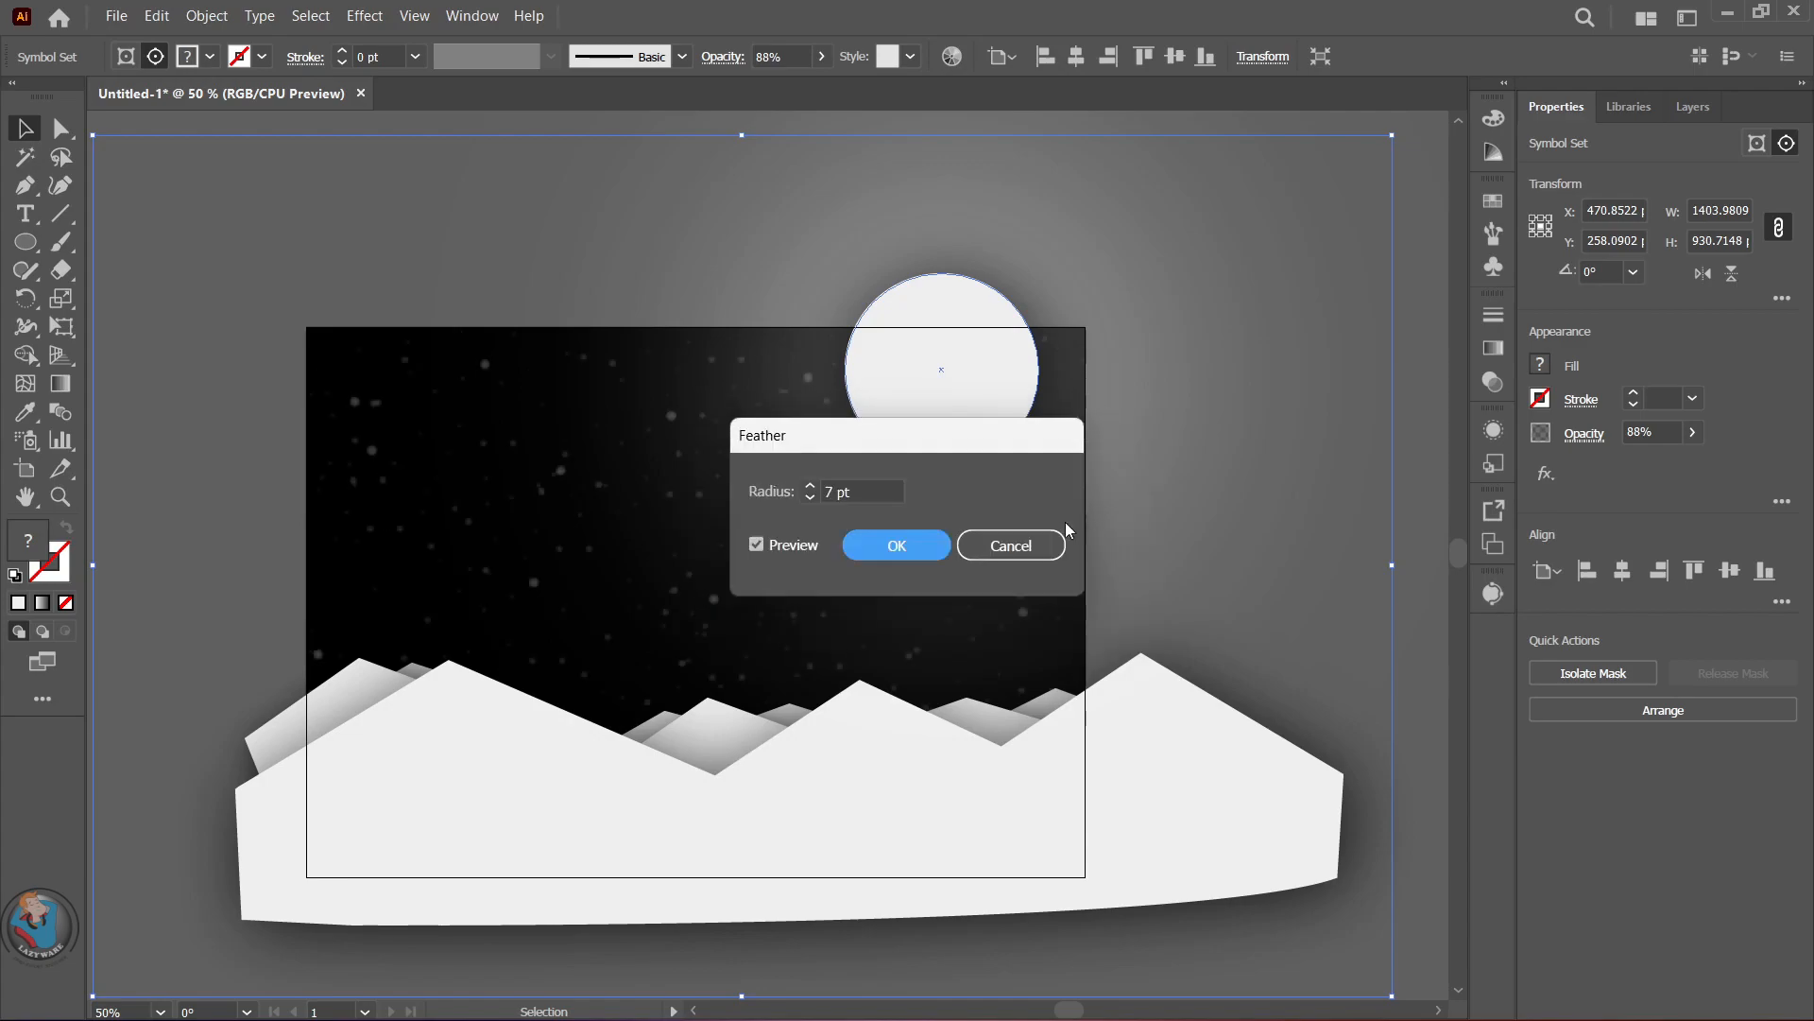
pyautogui.doubleClick(1138, 446)
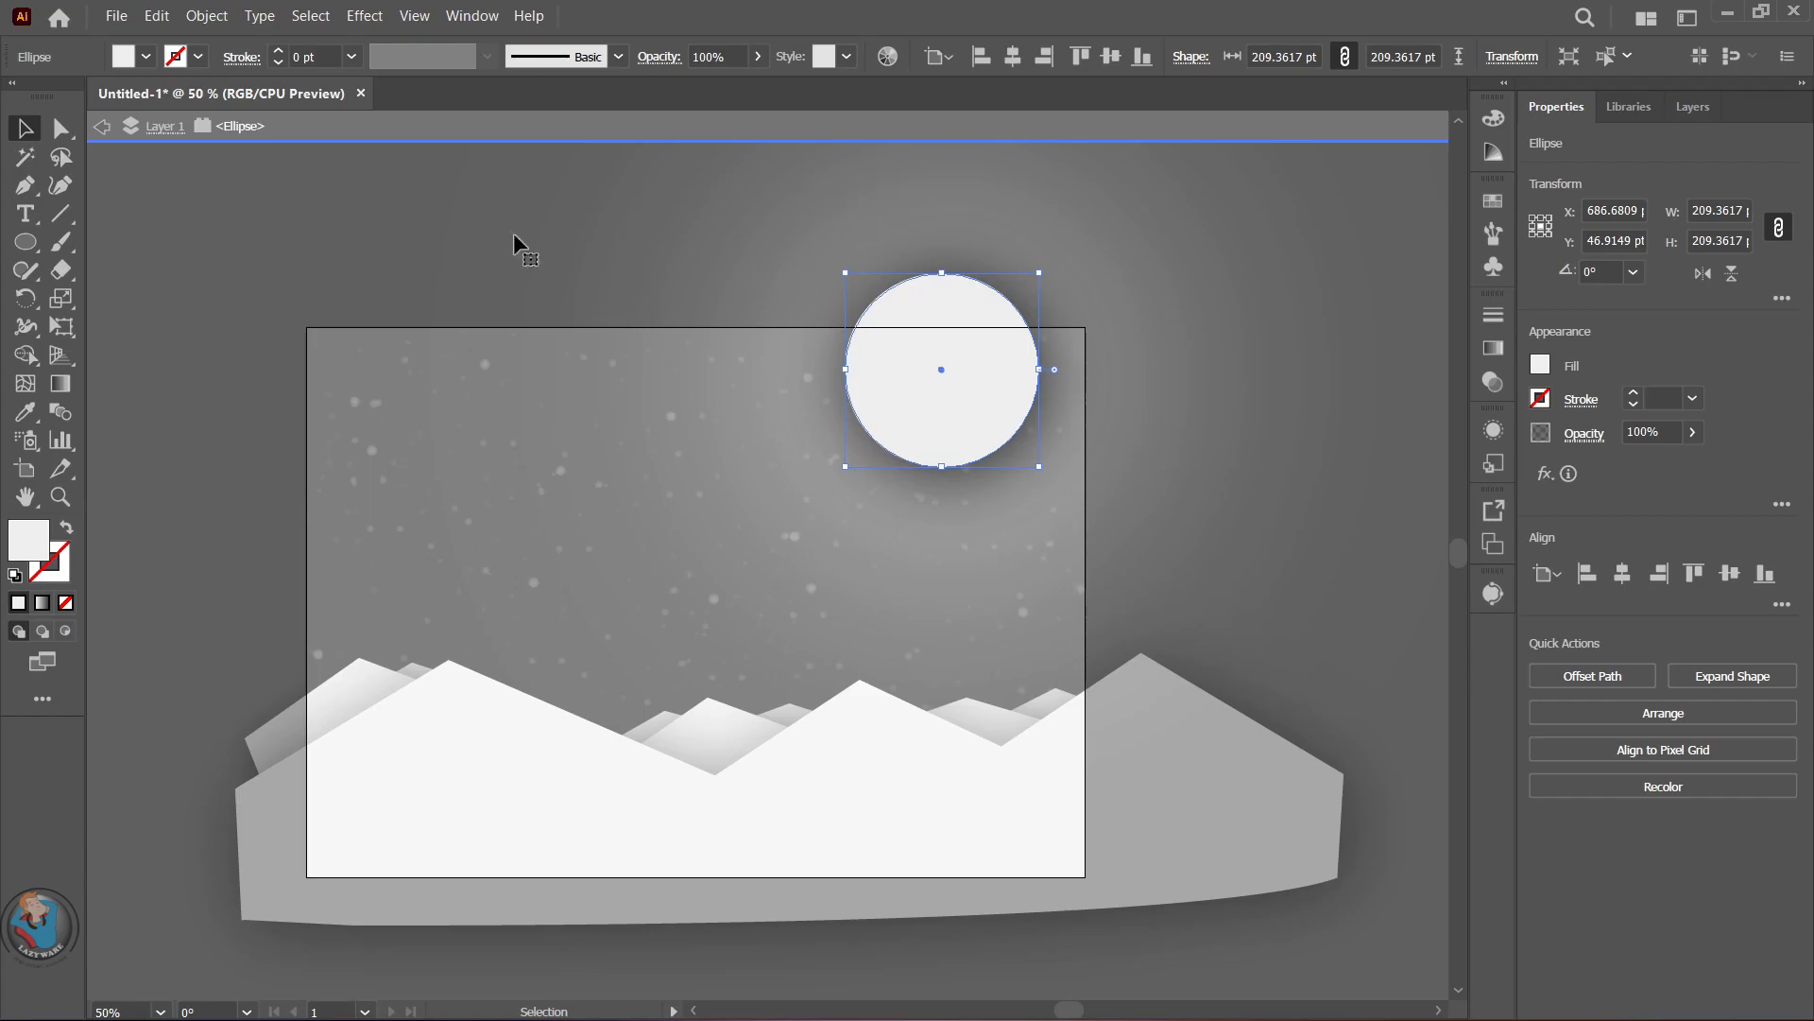
pyautogui.click(102, 127)
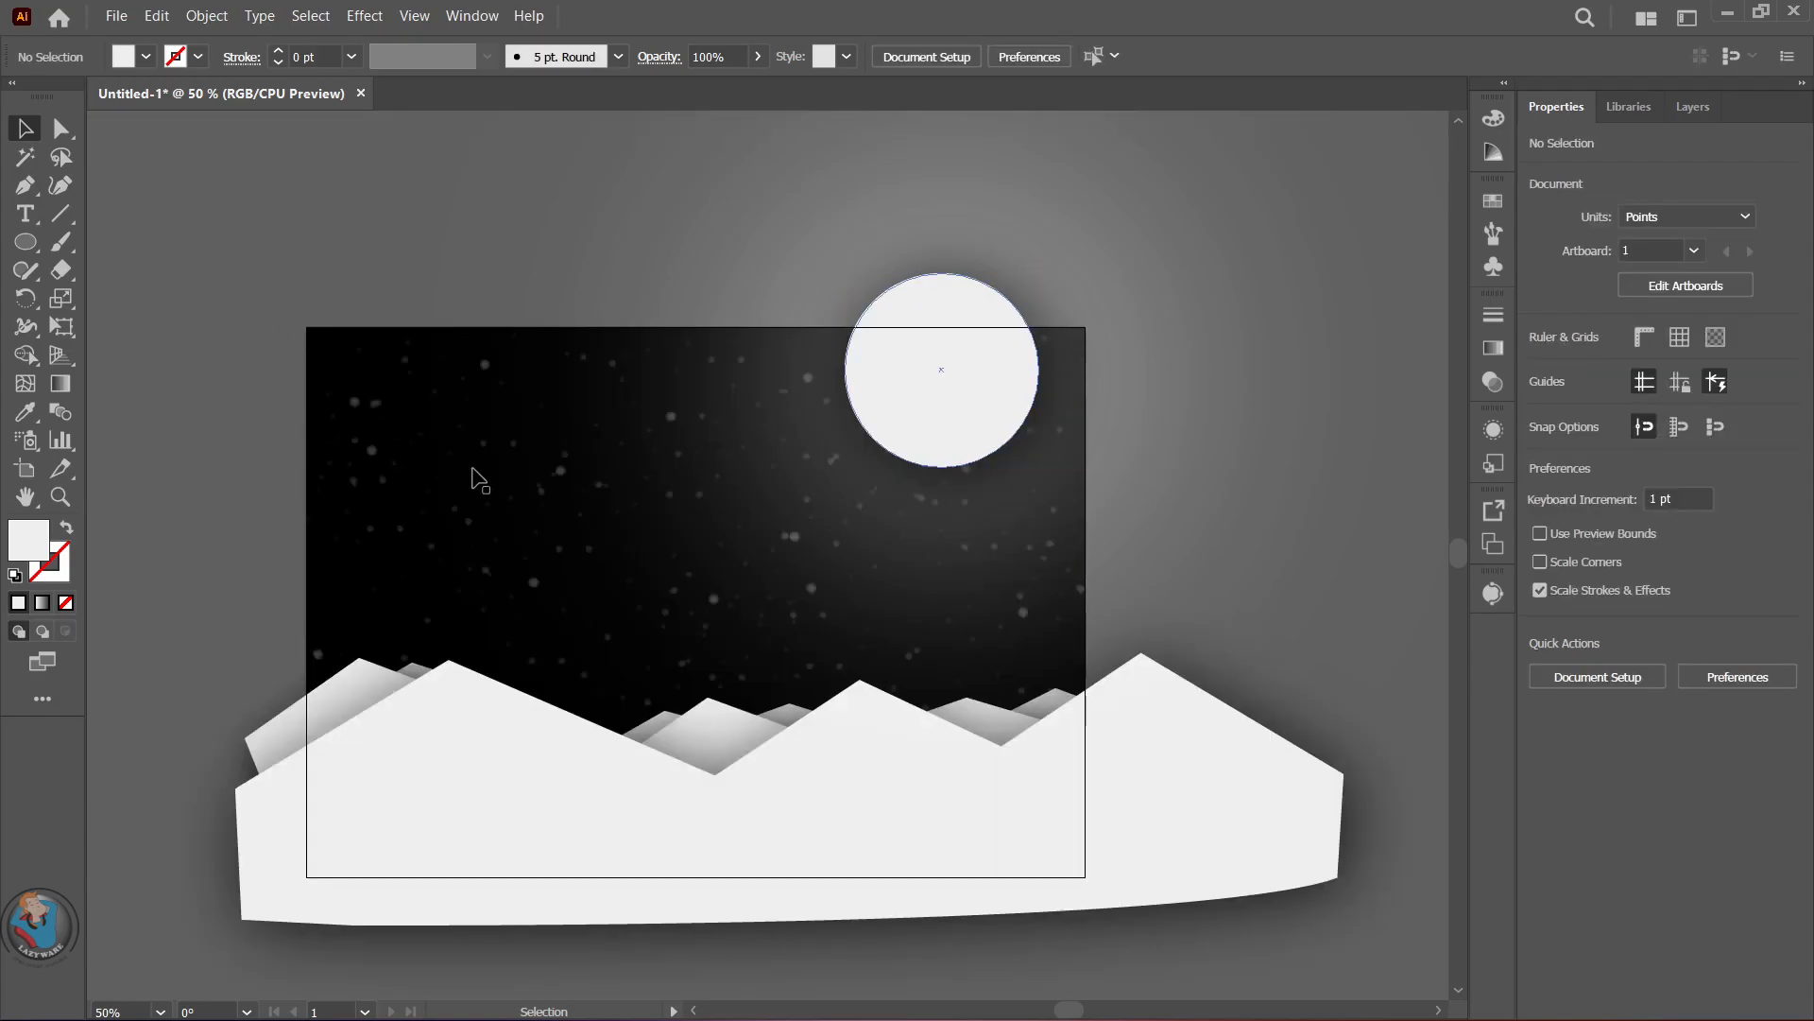
pyautogui.scroll(-1, 1140, 526)
pyautogui.doubleClick(1138, 525)
pyautogui.click(1695, 111)
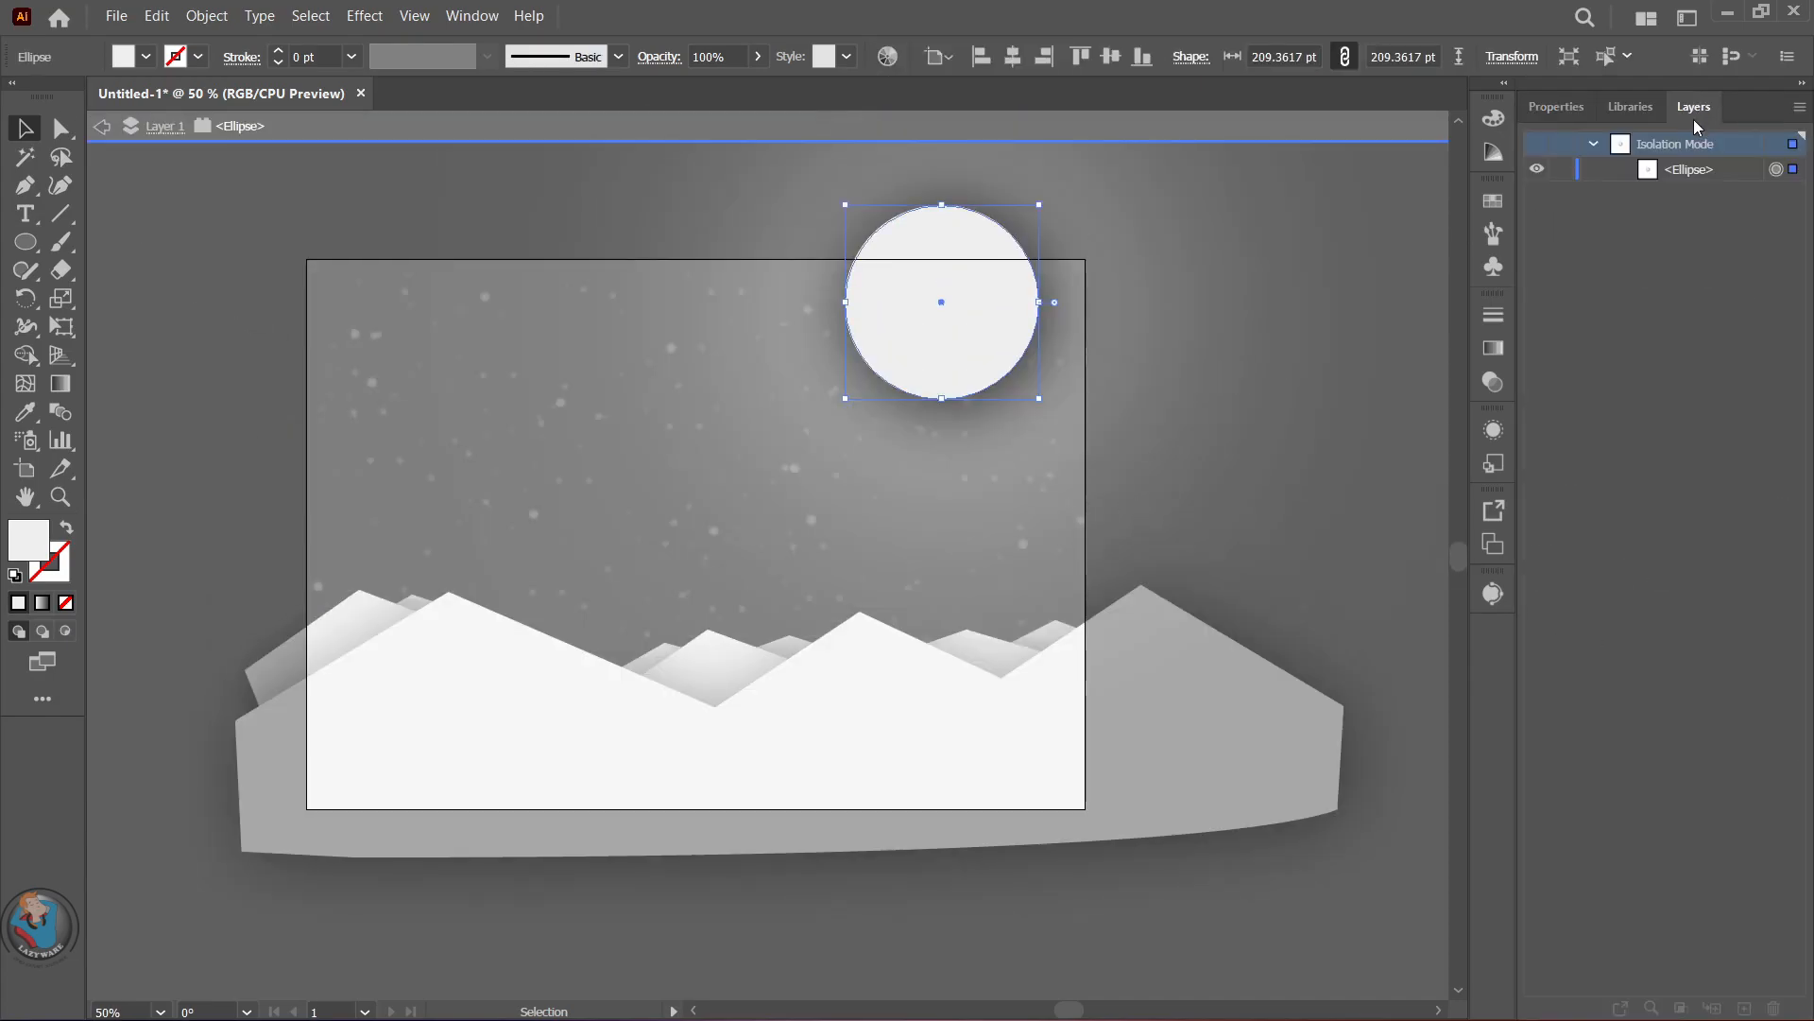
pyautogui.click(102, 127)
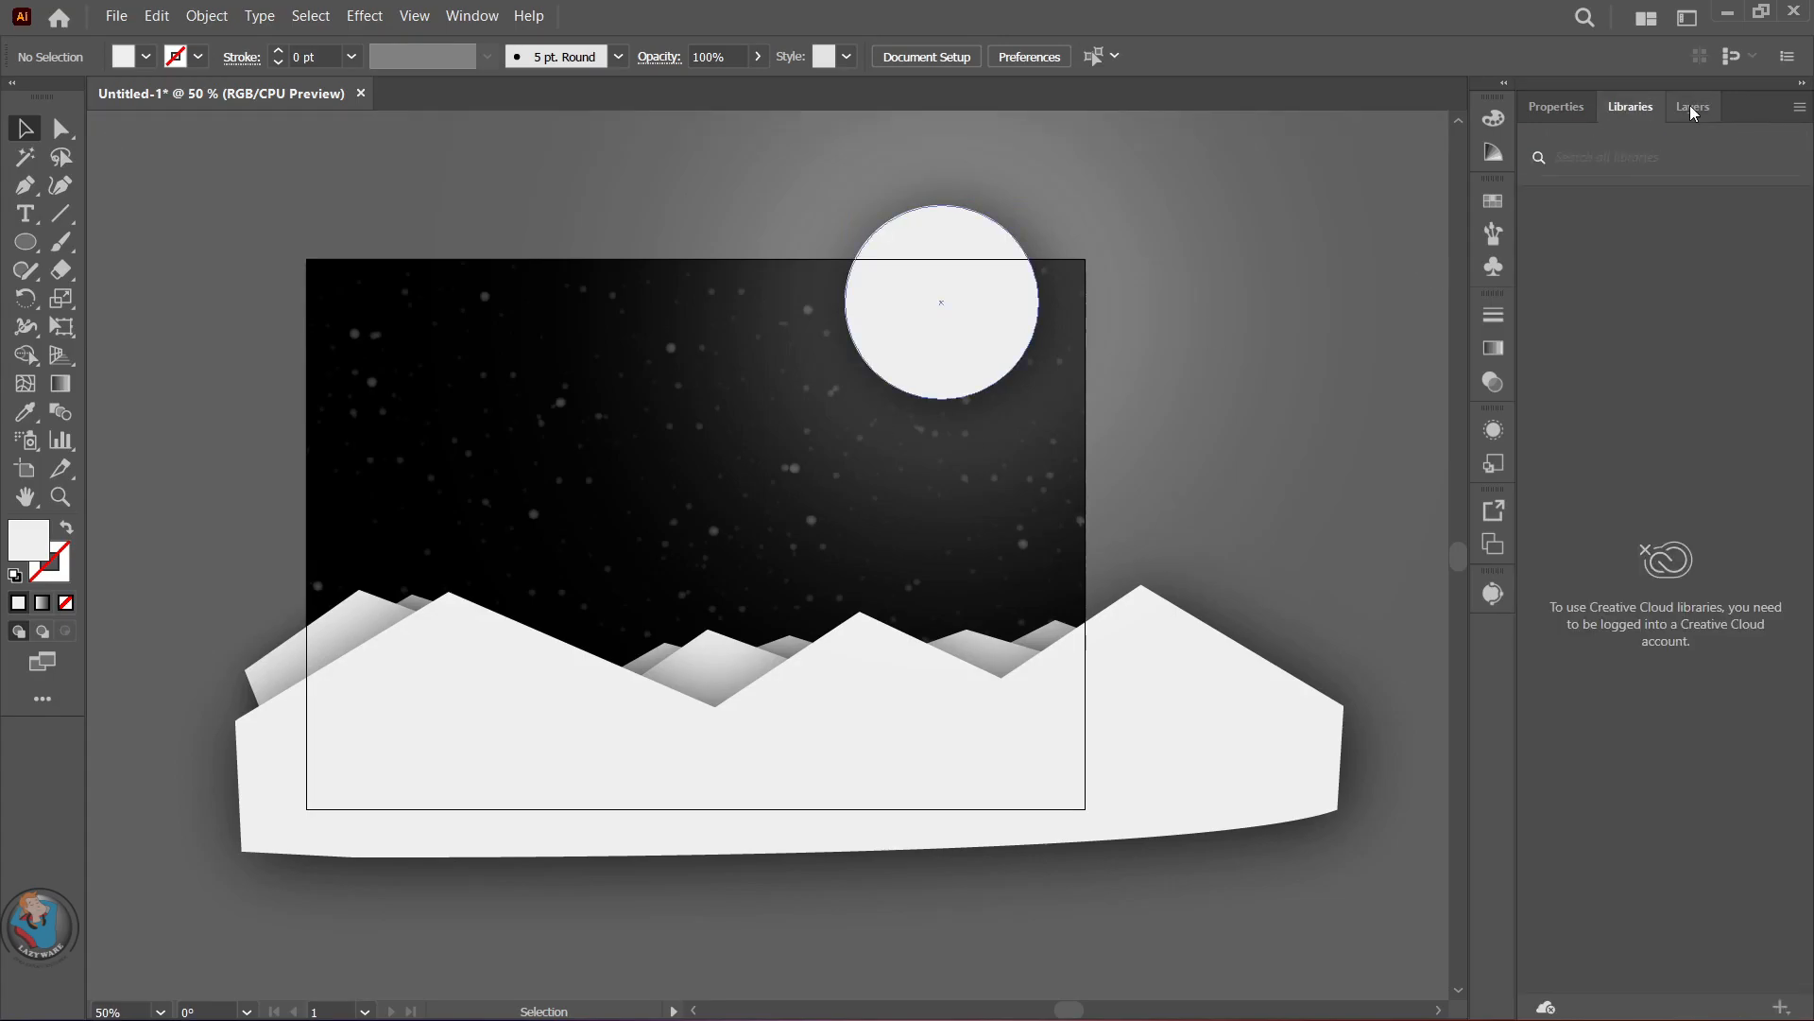
# - Apply an Inner Glow effect to the snow dots in Screen mode with 75% opacity and 10 pt blur
pyautogui.click(670, 273)
pyautogui.click(360, 15)
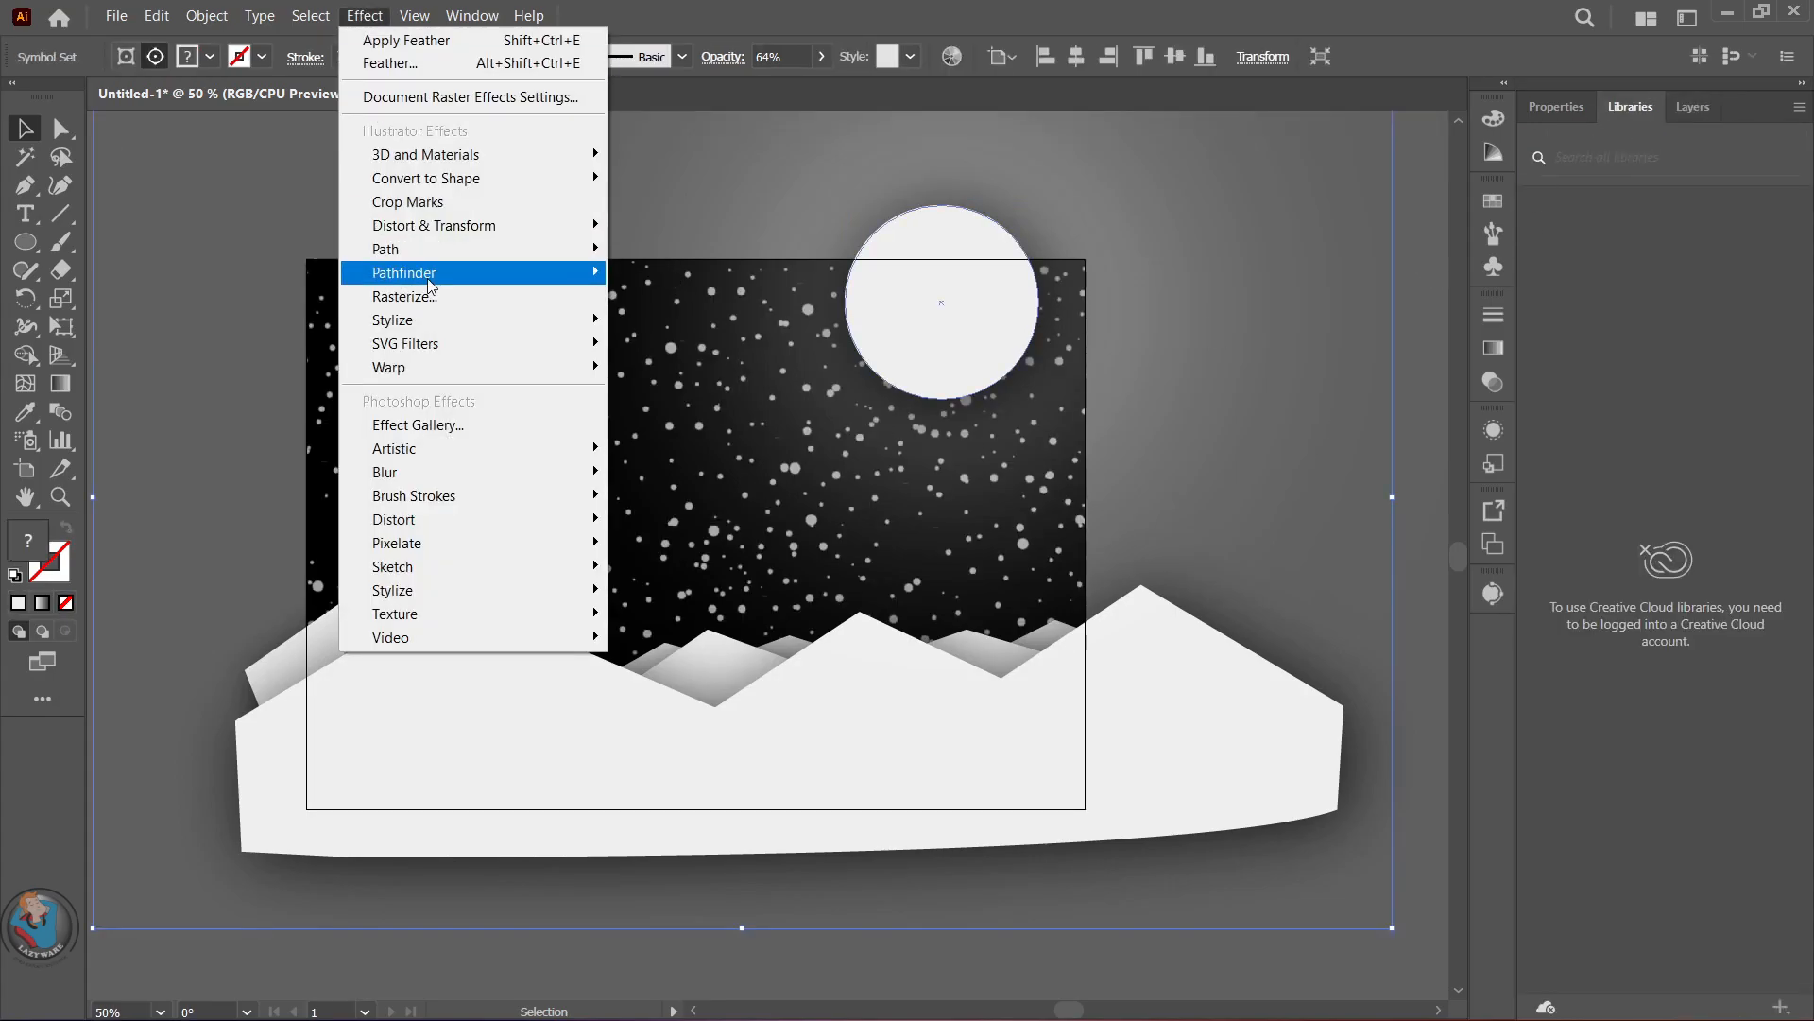
pyautogui.moveTo(517, 284)
pyautogui.moveTo(530, 319)
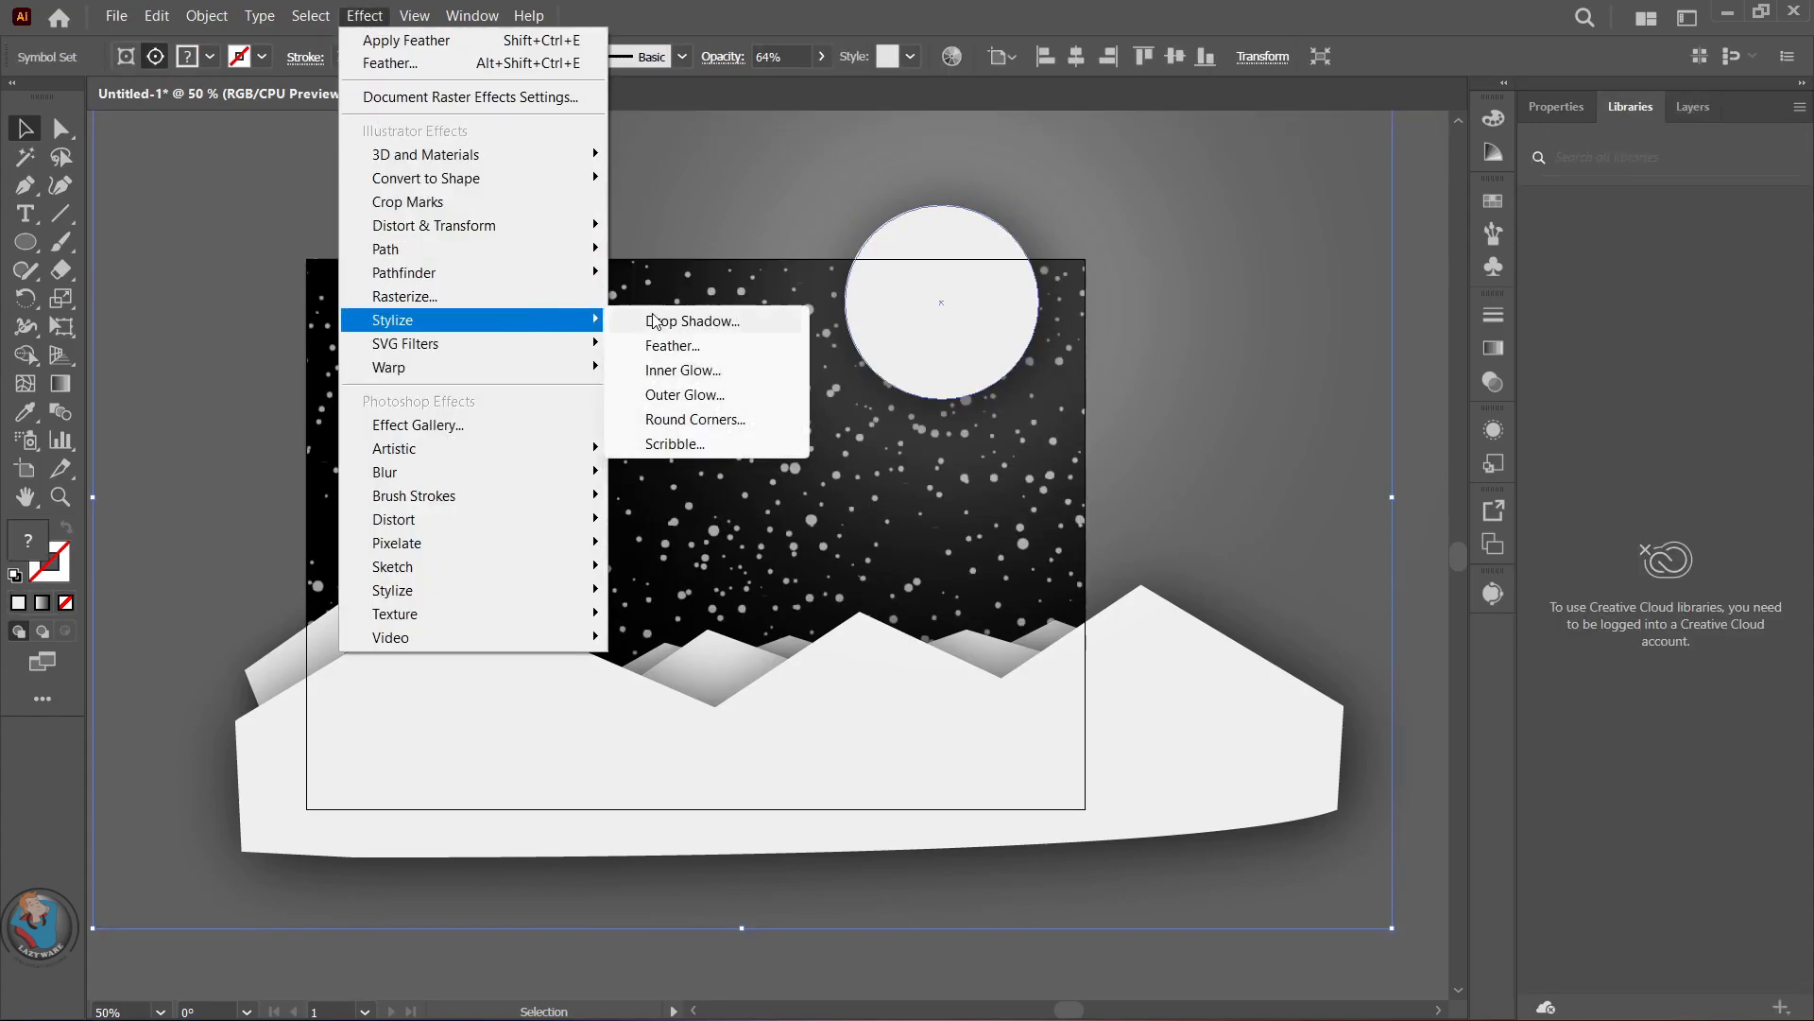
pyautogui.click(690, 367)
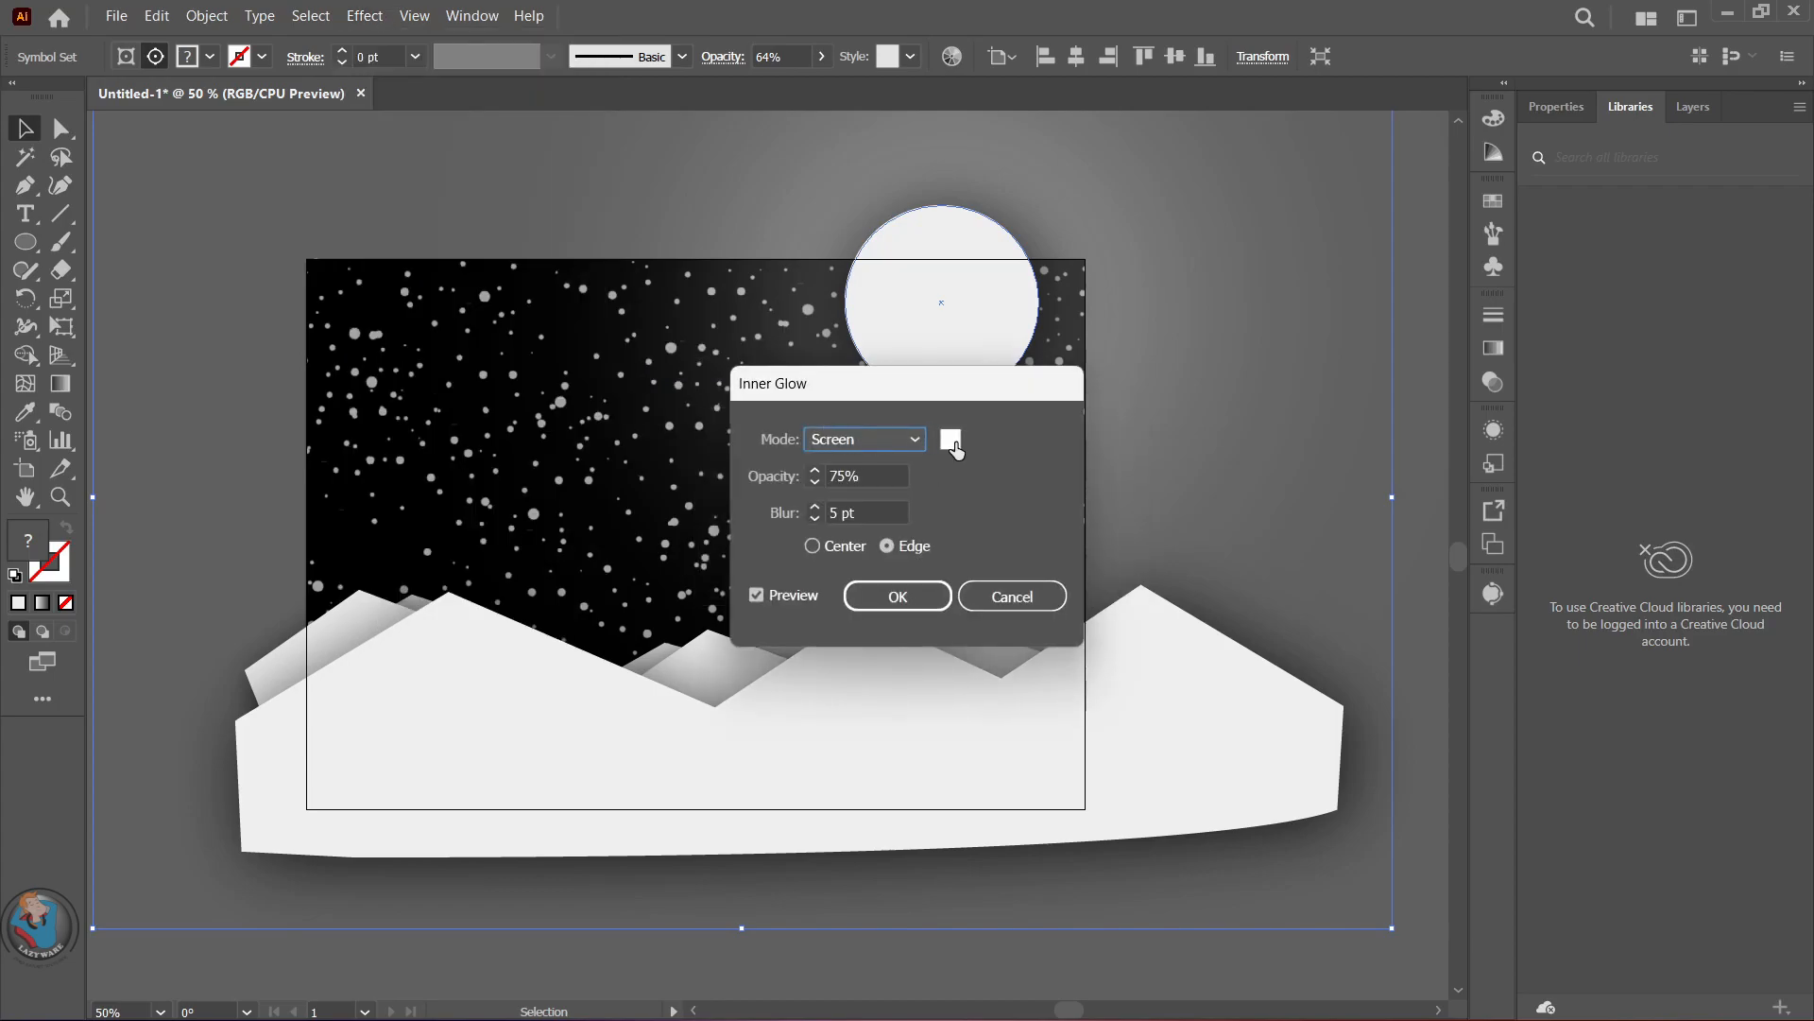
pyautogui.click(840, 508)
pyautogui.scroll(-1, 840, 512)
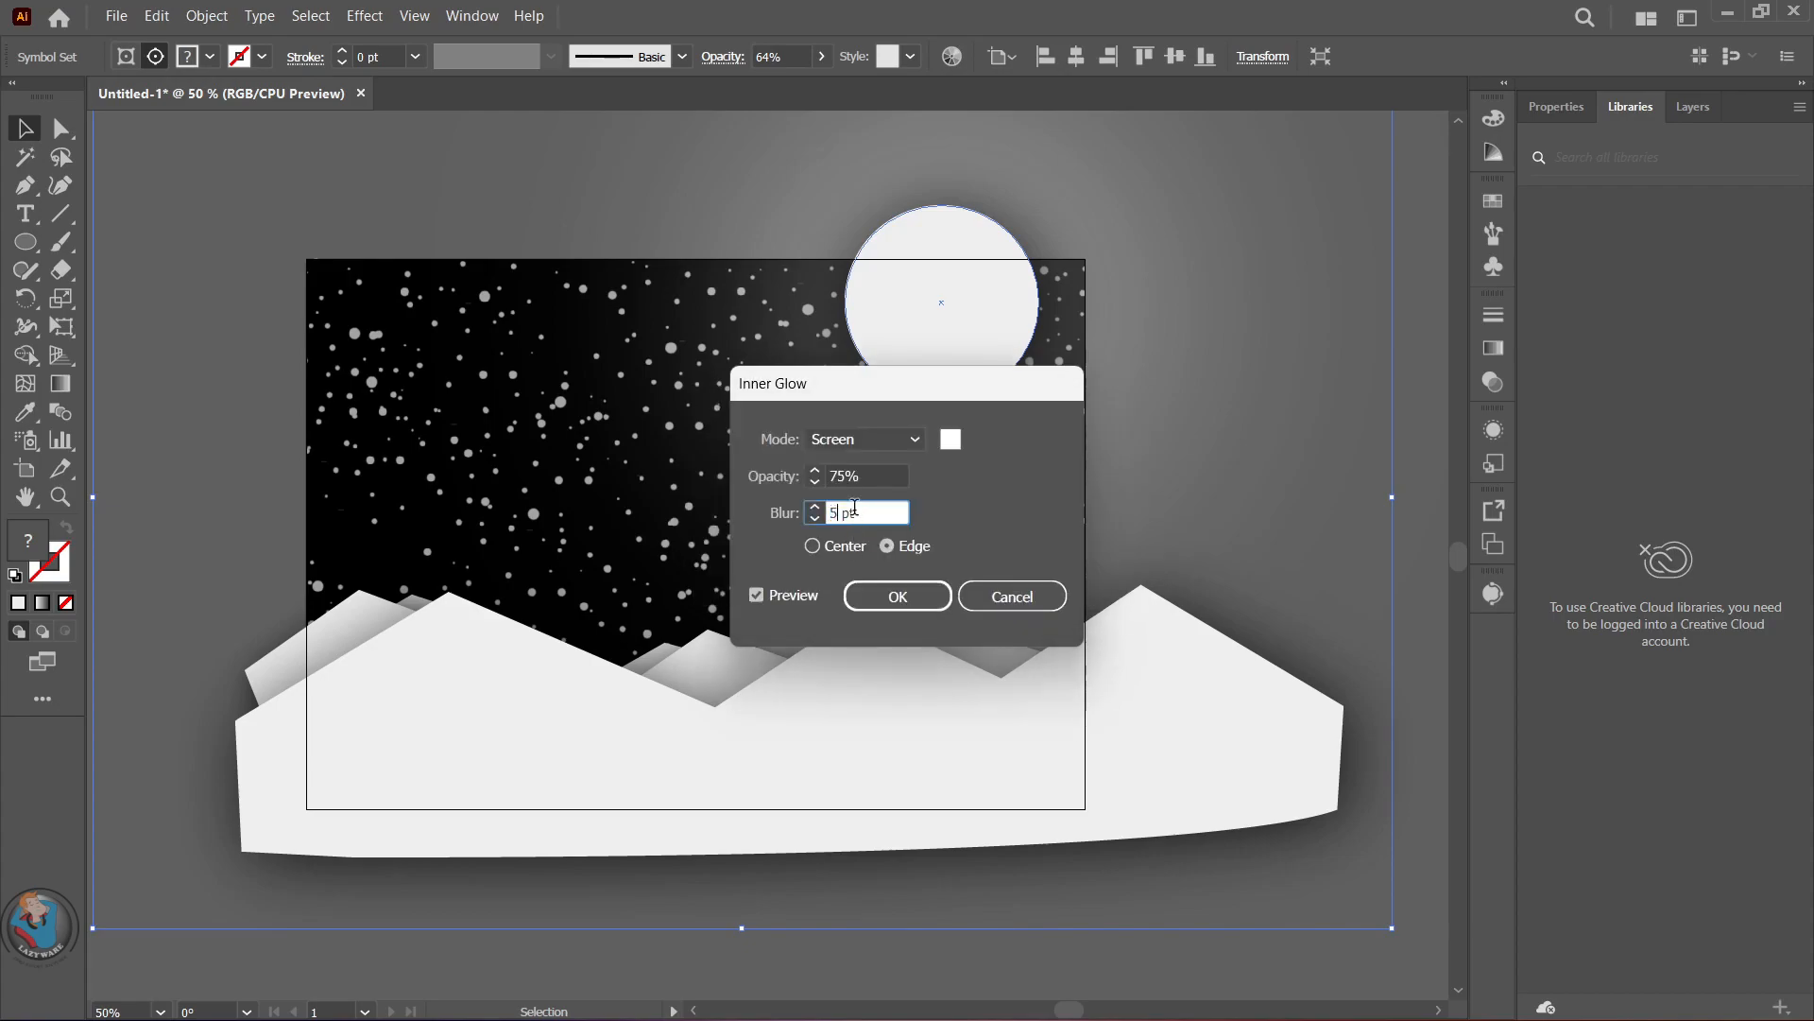
pyautogui.click(841, 510)
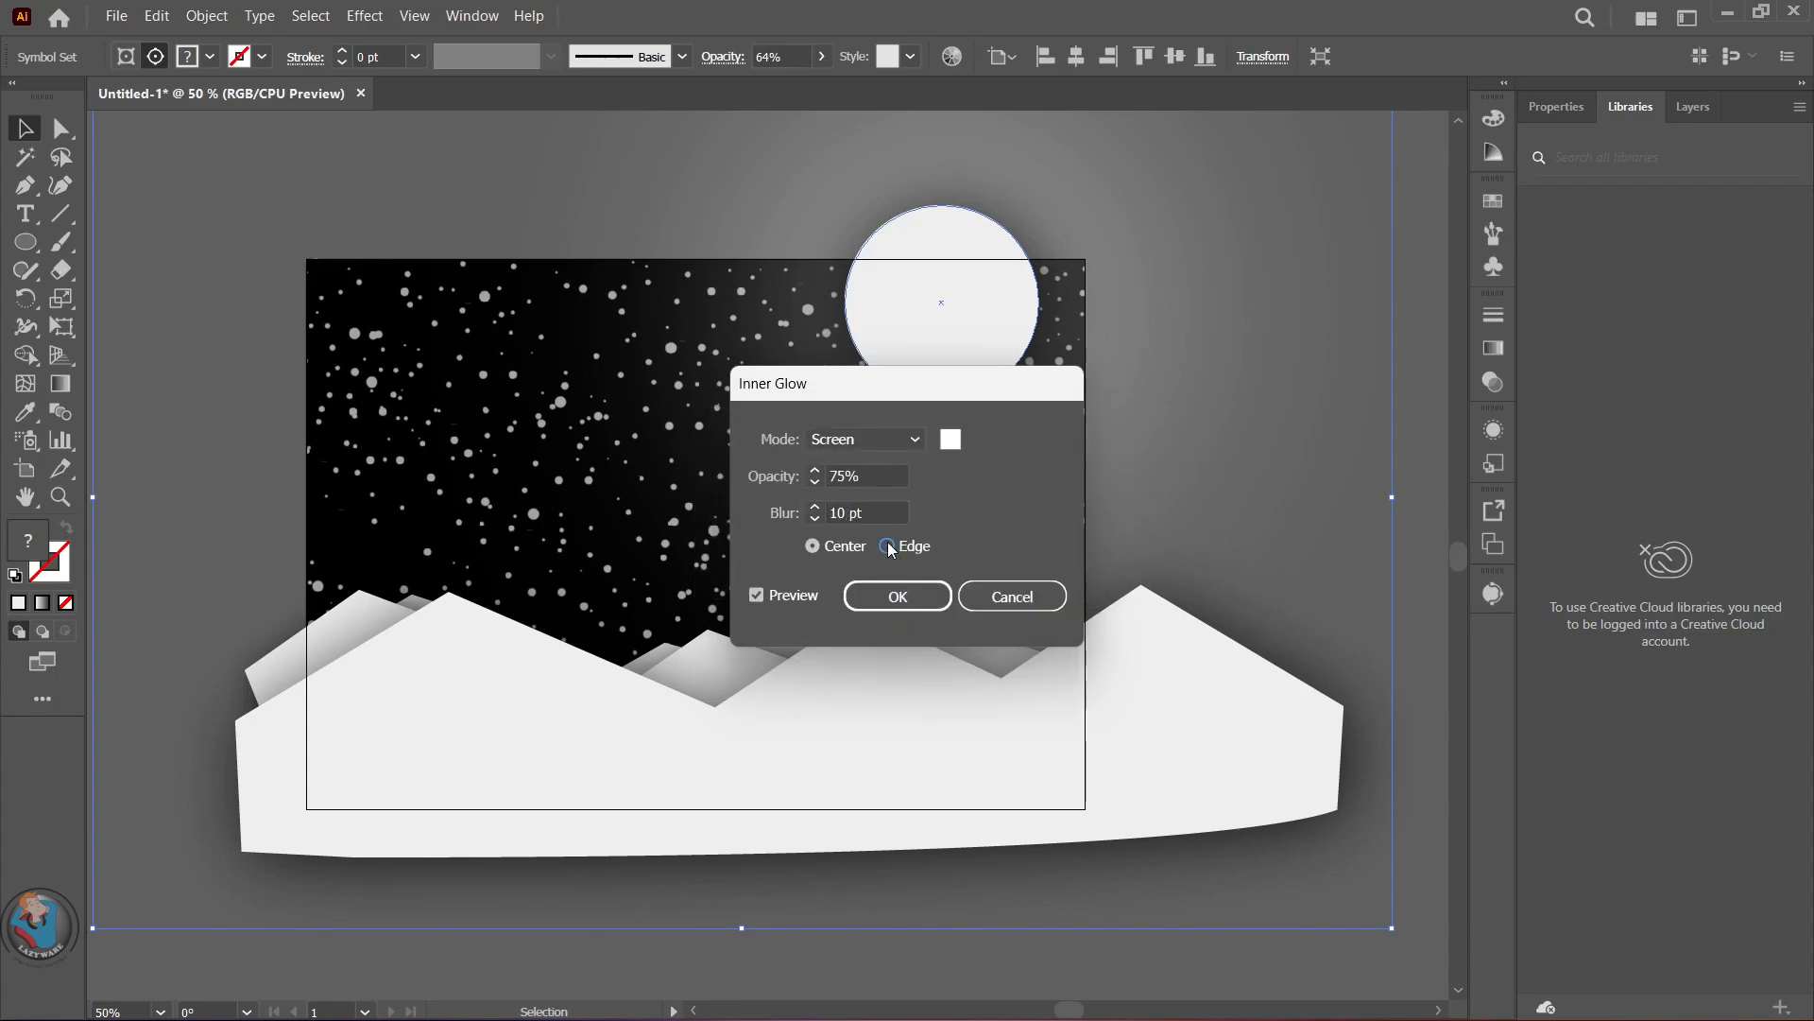
pyautogui.click(909, 600)
pyautogui.click(365, 16)
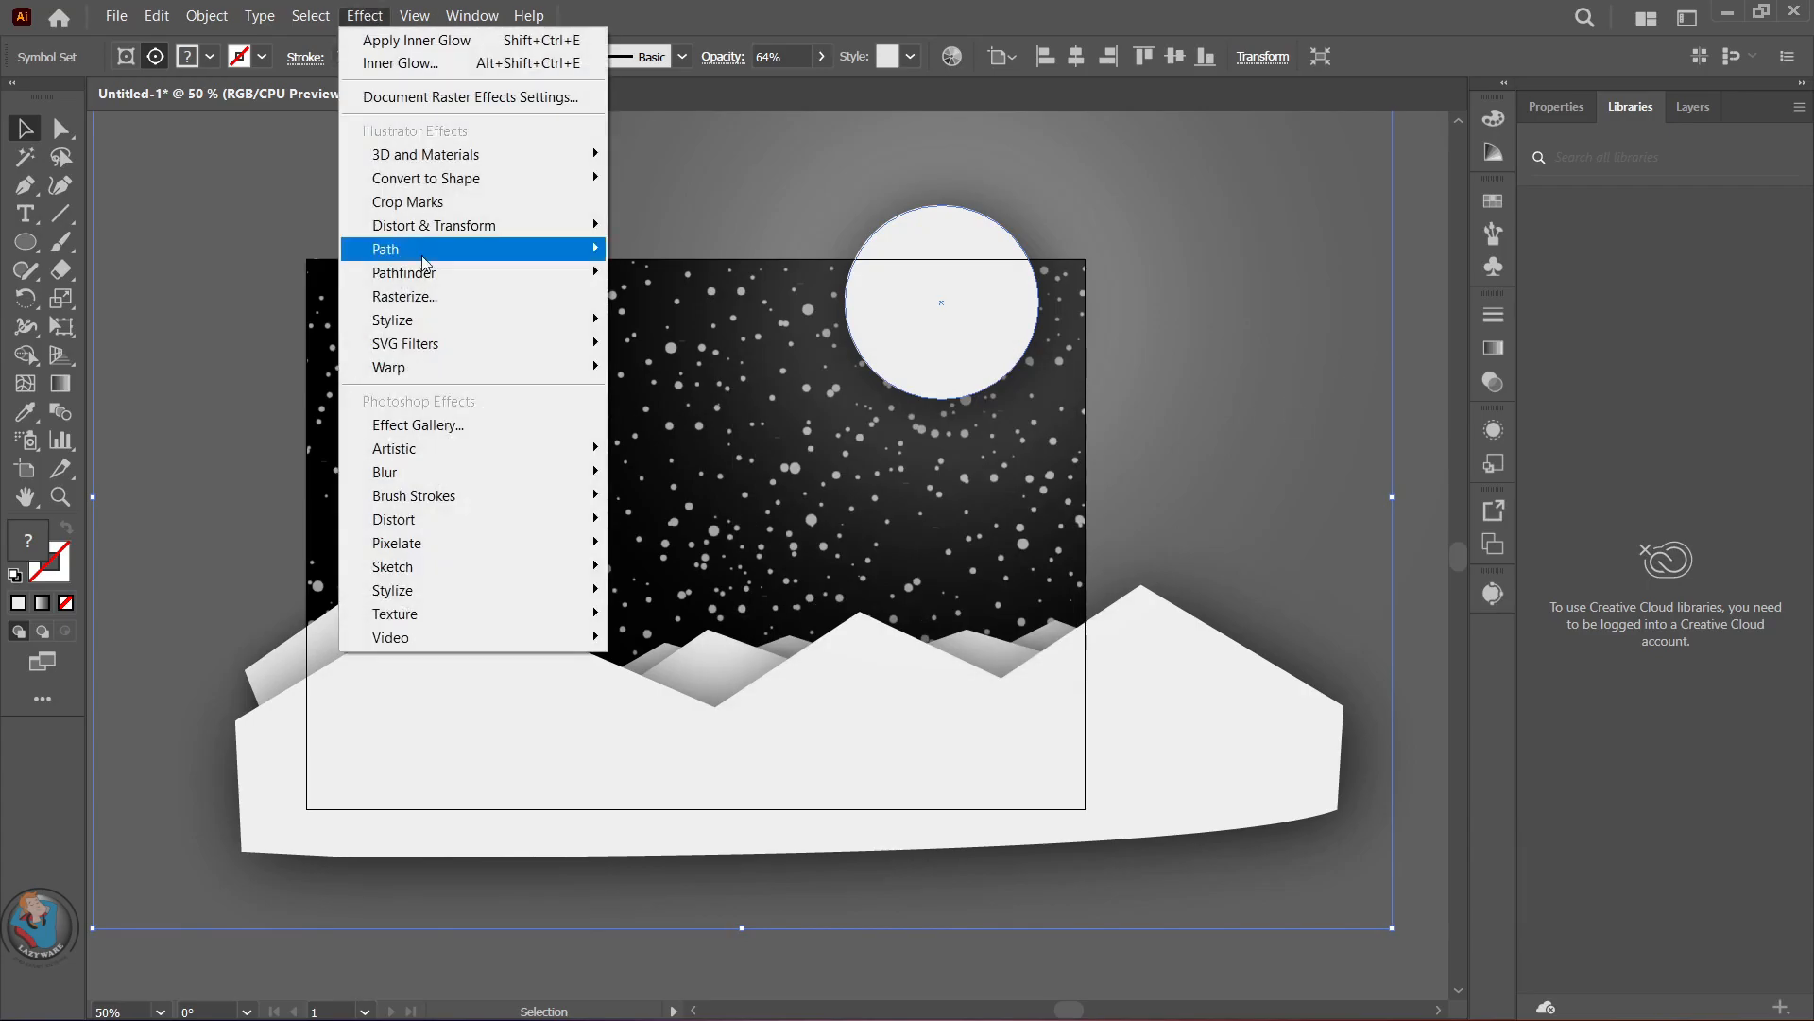
pyautogui.moveTo(595, 321)
pyautogui.doubleClick(945, 320)
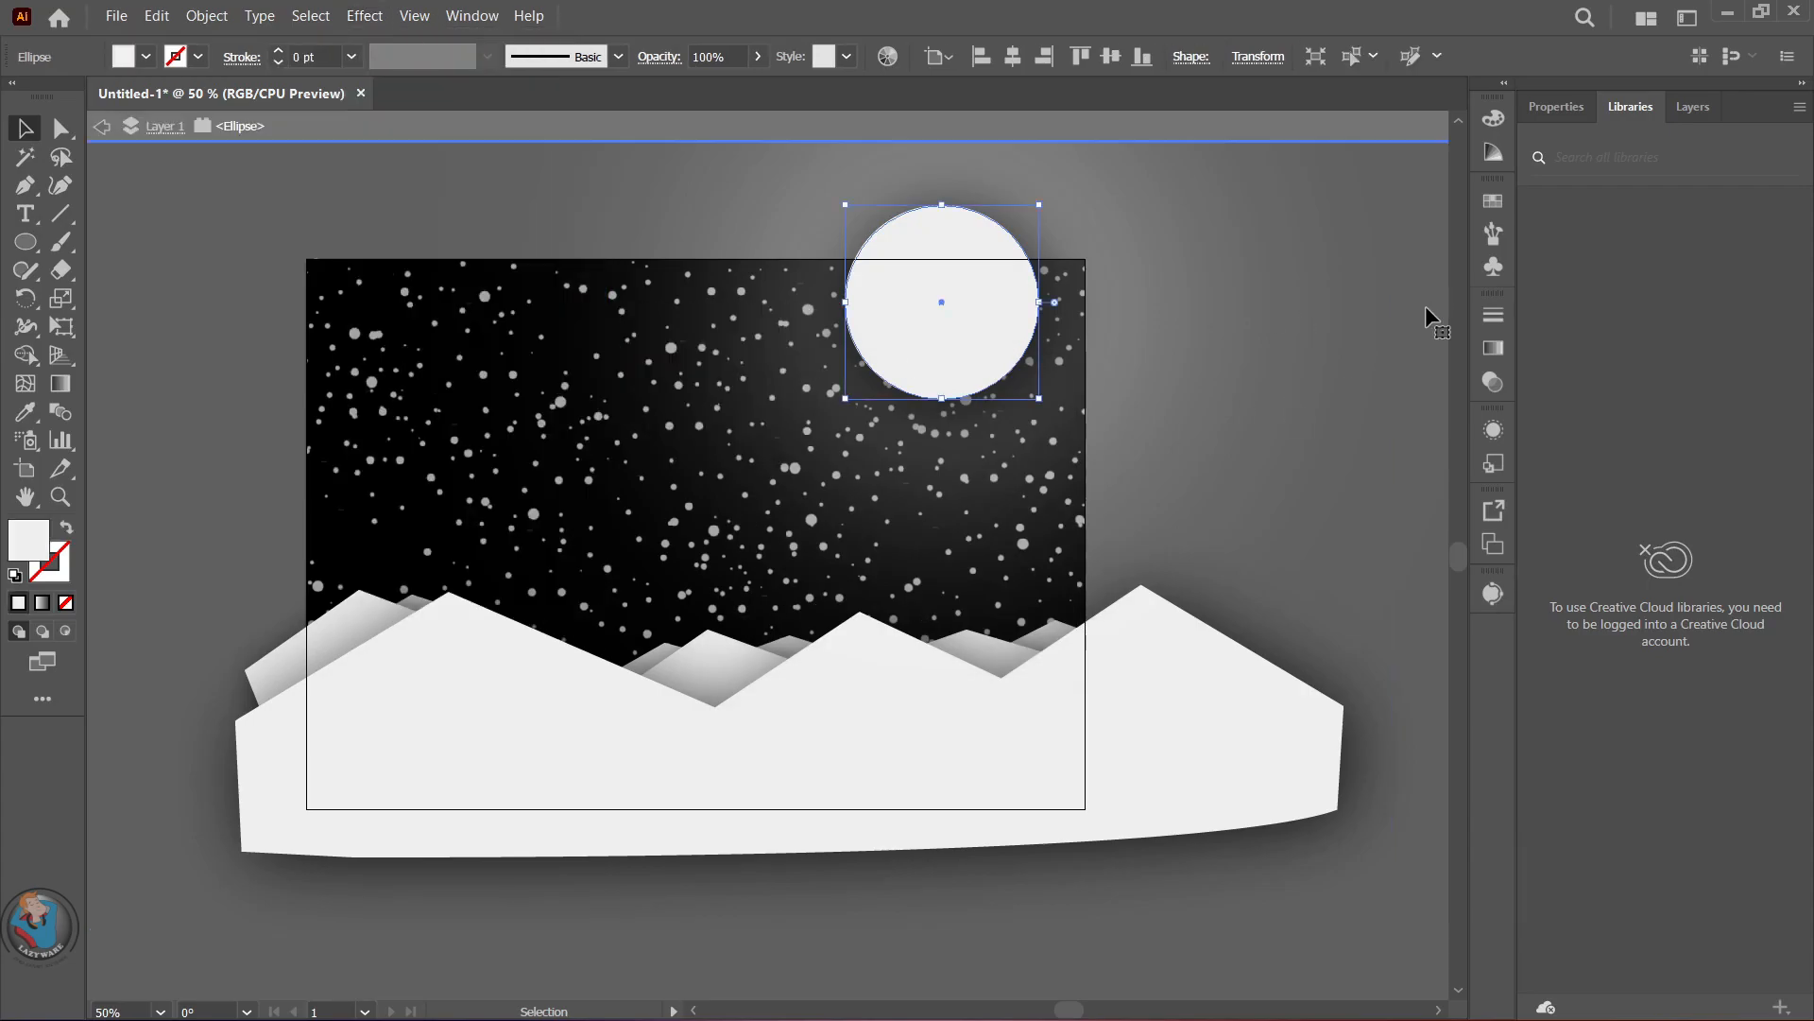
pyautogui.click(101, 126)
pyautogui.scroll(1, 463, 477)
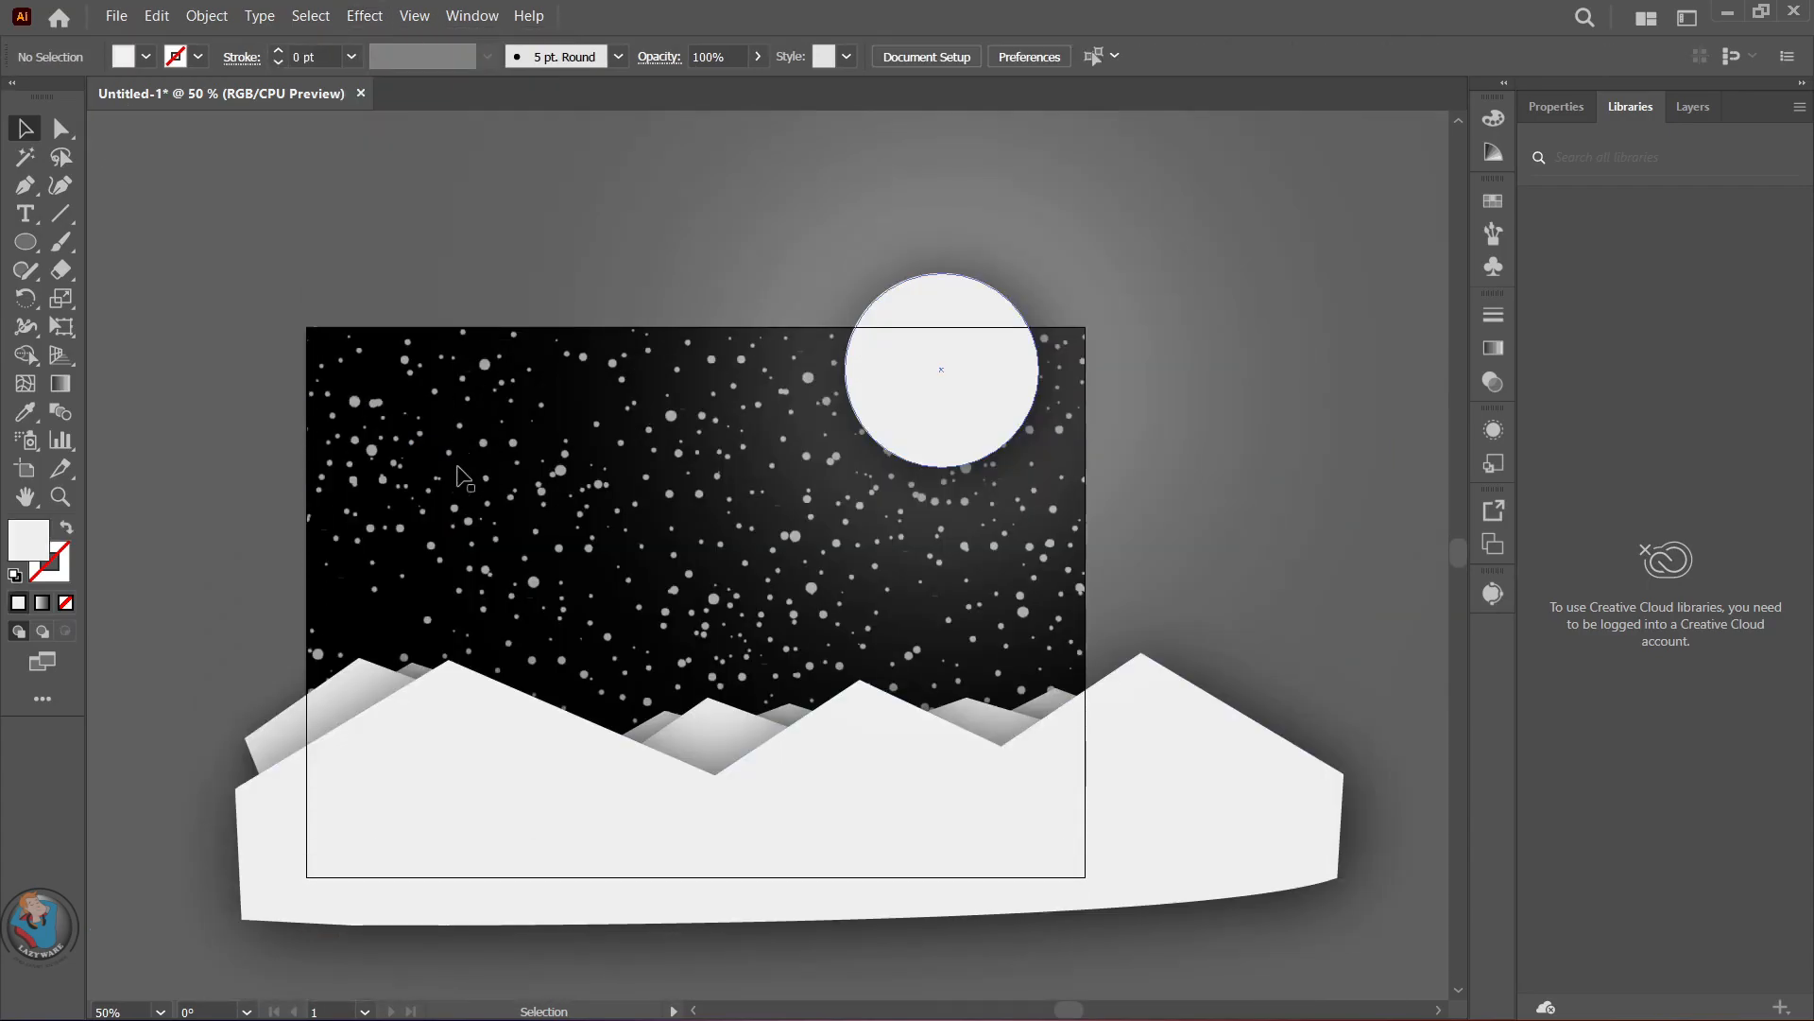
# - Draw a closed tree-trunk shape with a flared base and forked top beside the artboard using the Pen tool
pyautogui.scroll(-2, 463, 477)
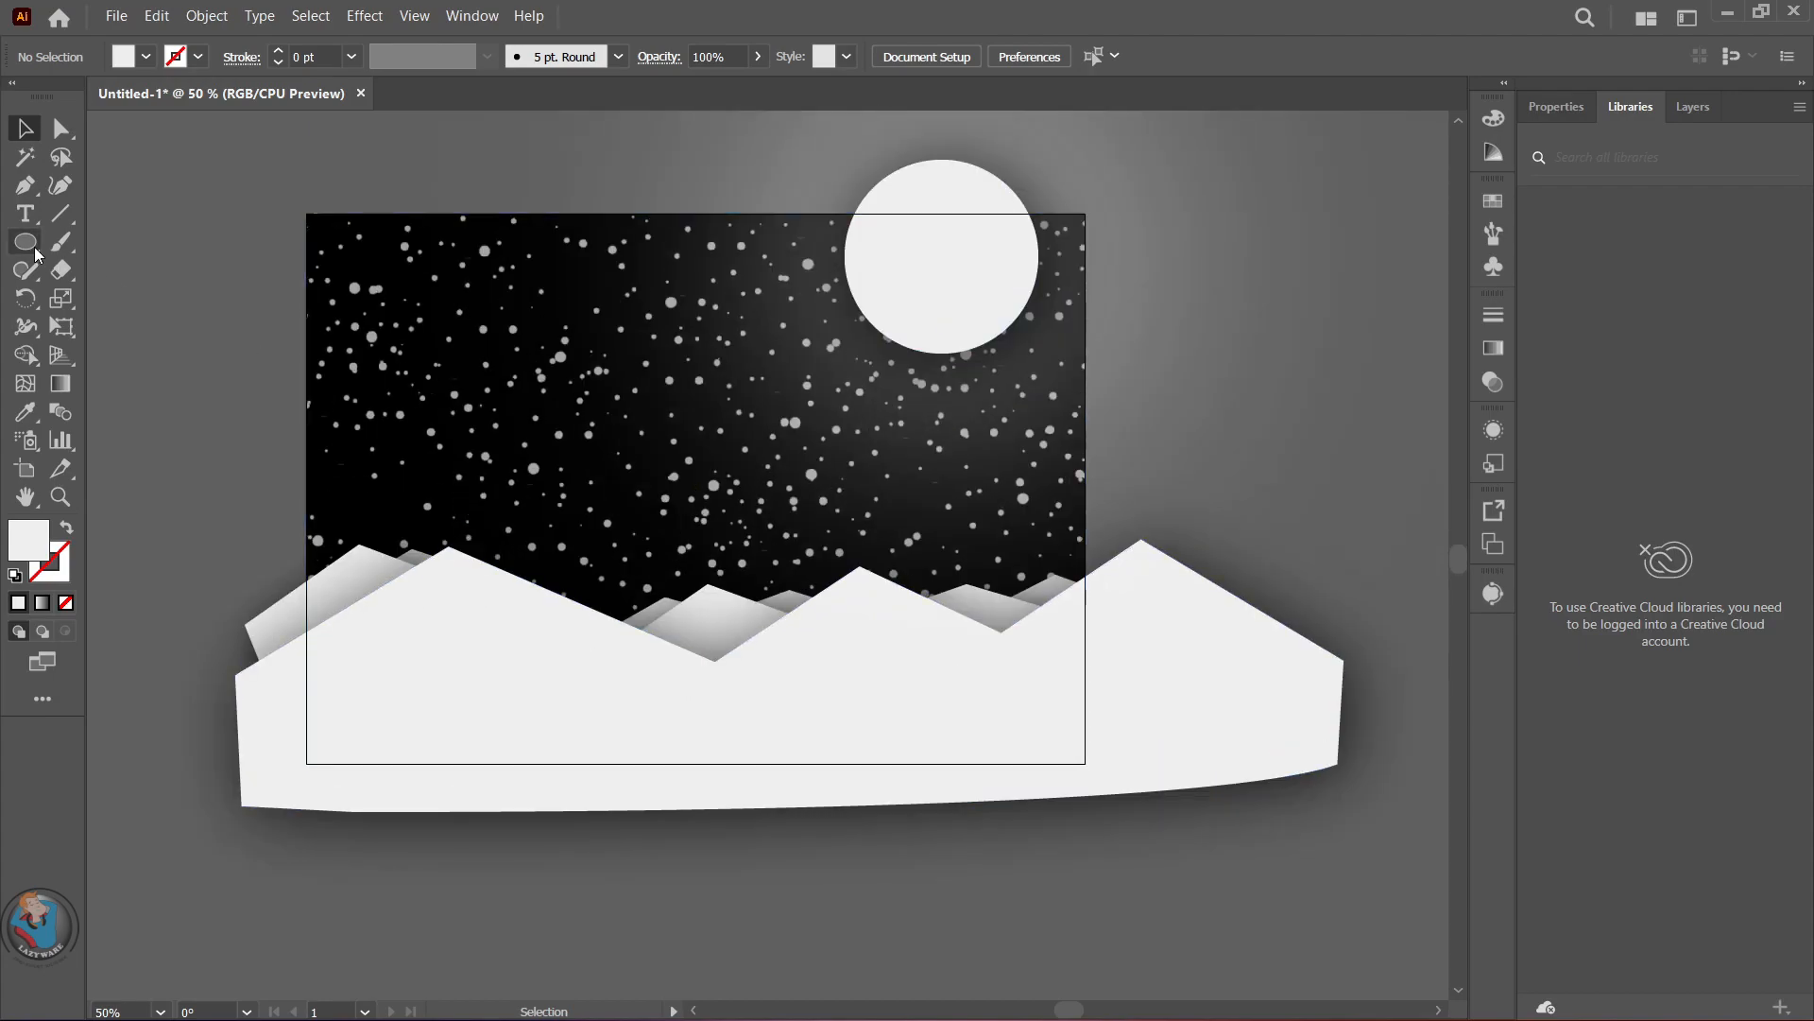
pyautogui.click(23, 189)
pyautogui.hscroll(-8, 213, 401)
pyautogui.click(555, 664)
pyautogui.click(564, 574)
pyautogui.click(563, 467)
pyautogui.click(563, 363)
pyautogui.click(576, 398)
pyautogui.click(587, 380)
pyautogui.click(597, 391)
pyautogui.click(585, 410)
pyautogui.click(583, 442)
pyautogui.click(585, 500)
pyautogui.click(588, 545)
pyautogui.click(589, 572)
pyautogui.click(604, 631)
pyautogui.click(603, 661)
pyautogui.click(555, 664)
# - Fill the tree trunk with a dark reddish brown
pyautogui.doubleClick(36, 544)
pyautogui.moveTo(1470, 575); pyautogui.dragTo(1379, 397)
pyautogui.moveTo(1592, 339); pyautogui.dragTo(1591, 329)
pyautogui.moveTo(1421, 355); pyautogui.dragTo(1437, 470)
pyautogui.click(1790, 335)
# - Try a Mirror Repeat on the tree trunk and shift its mirror axis
pyautogui.click(256, 16)
pyautogui.moveTo(207, 16)
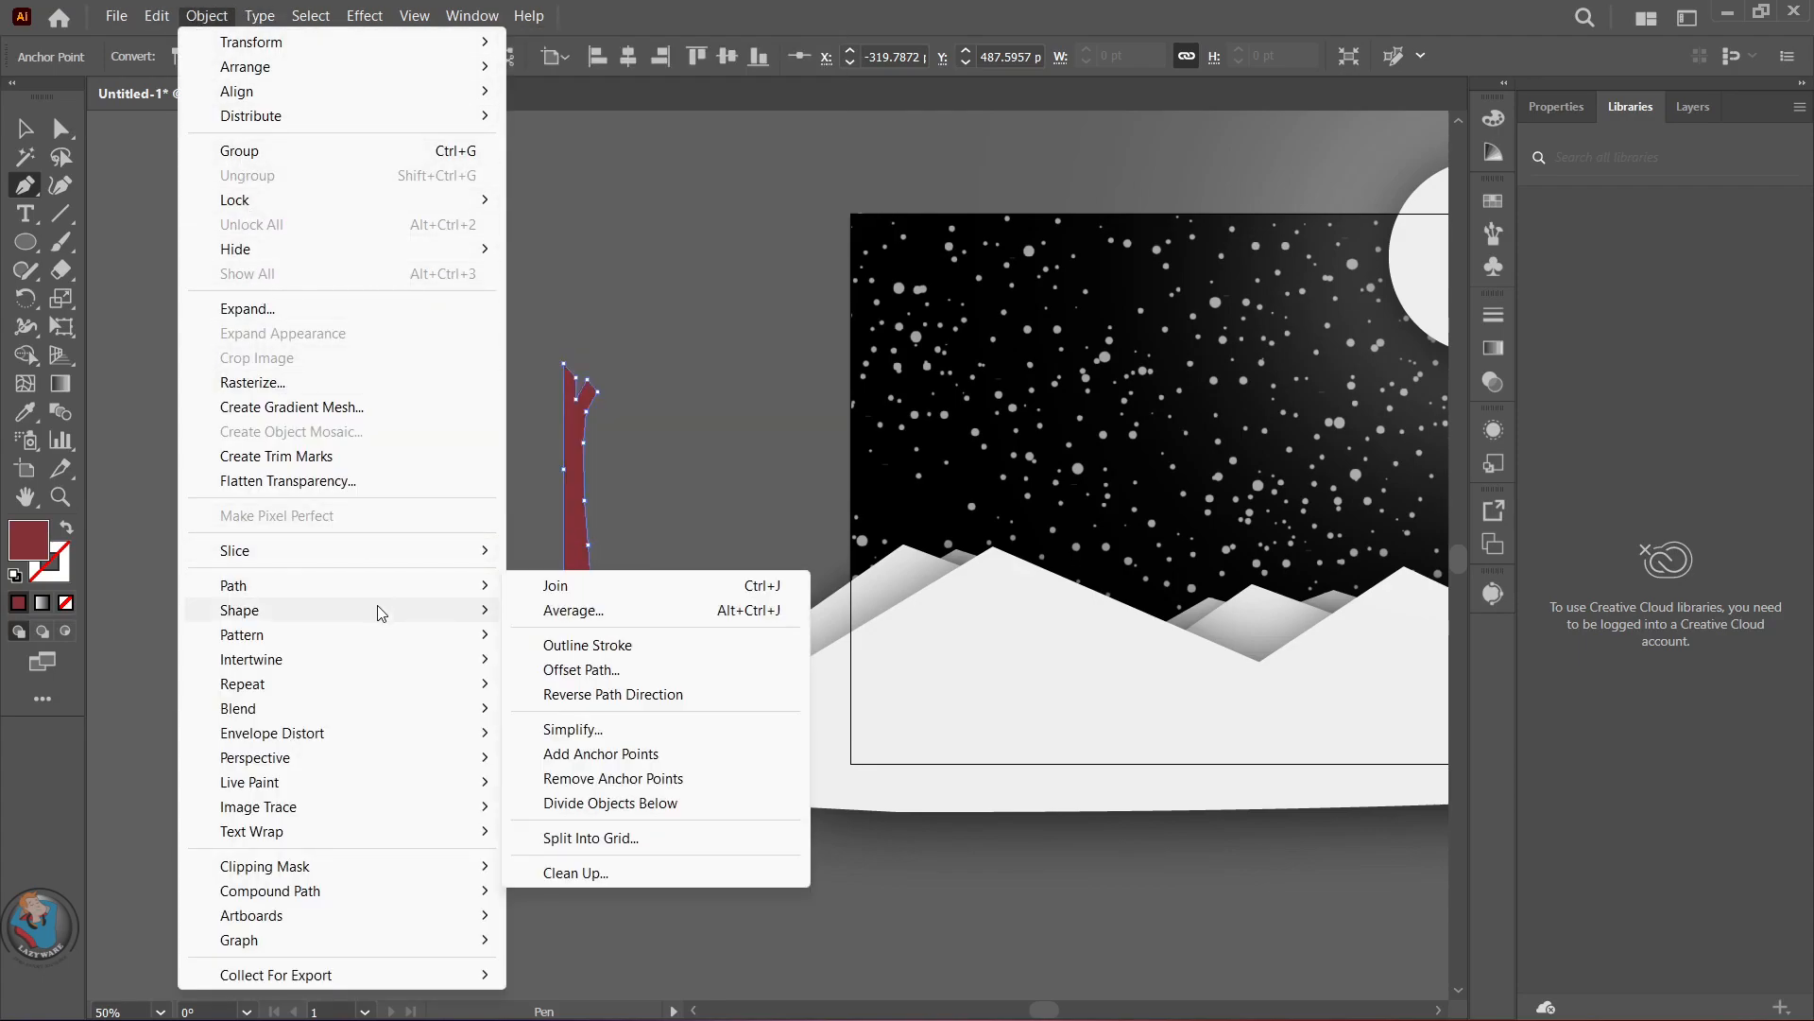
pyautogui.click(567, 733)
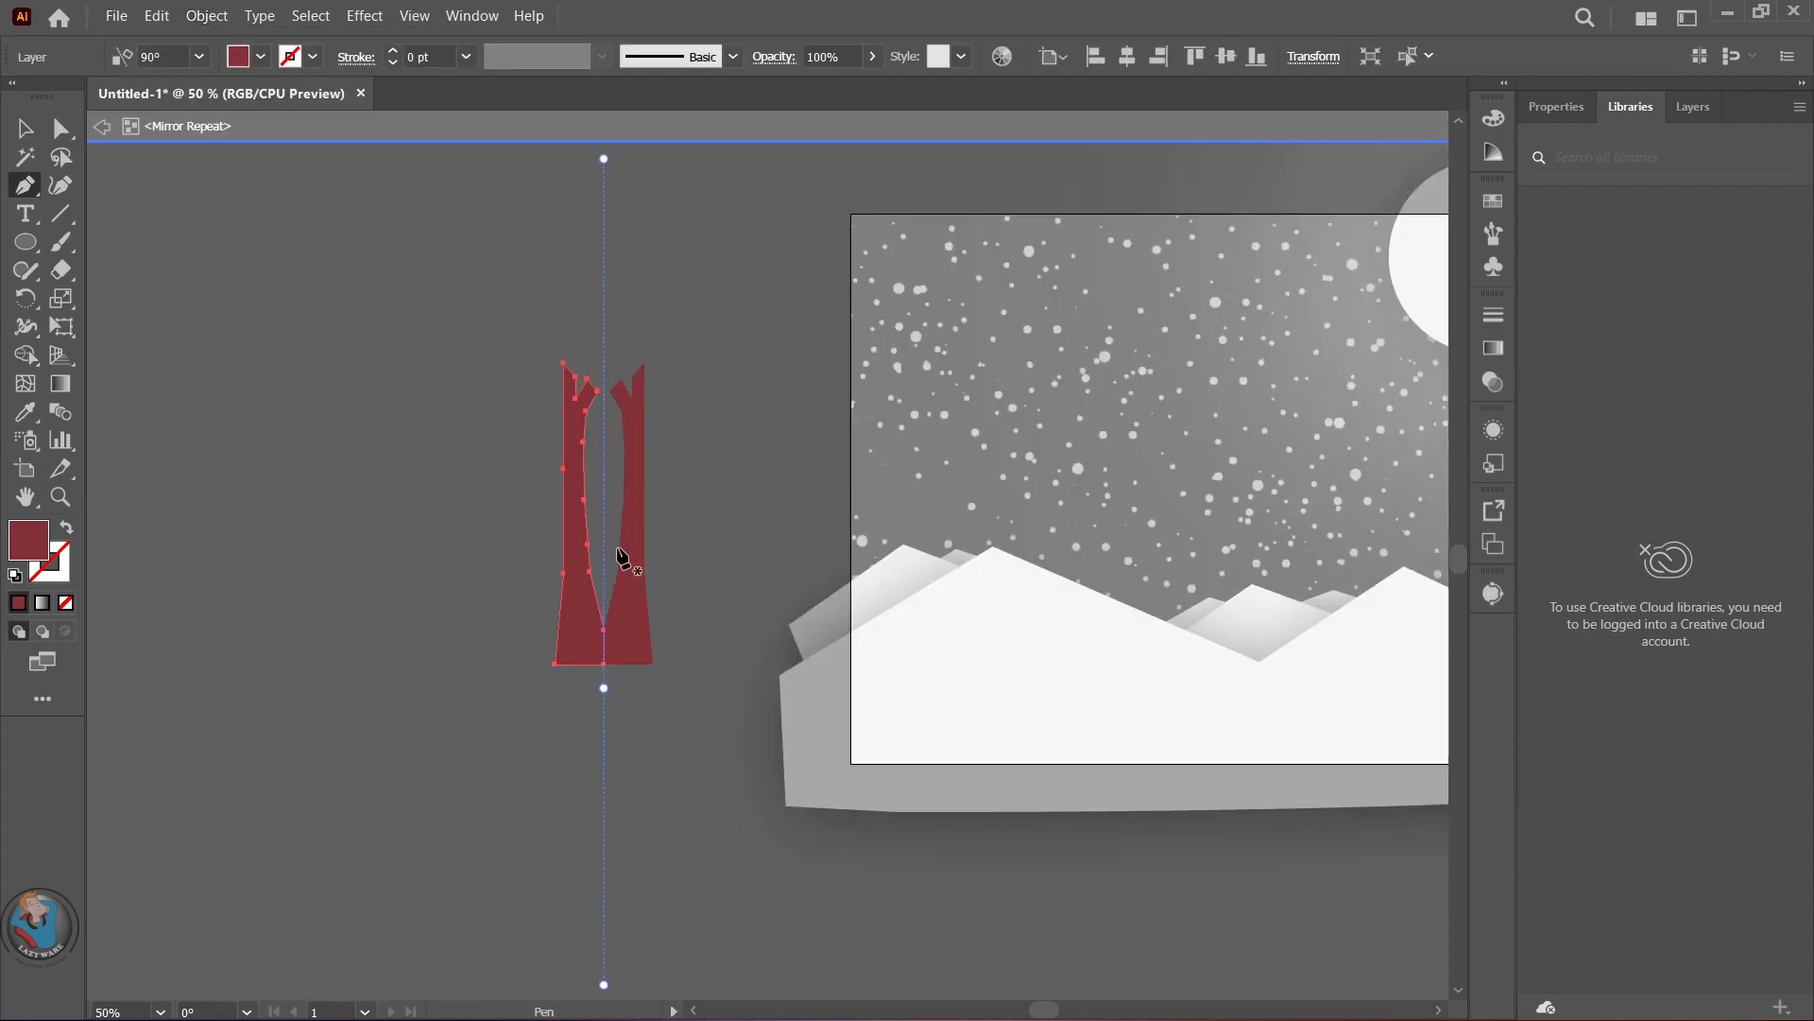
pyautogui.moveTo(575, 687)
pyautogui.mouseDown()
pyautogui.moveTo(636, 689)
pyautogui.moveTo(604, 688)
pyautogui.mouseUp()
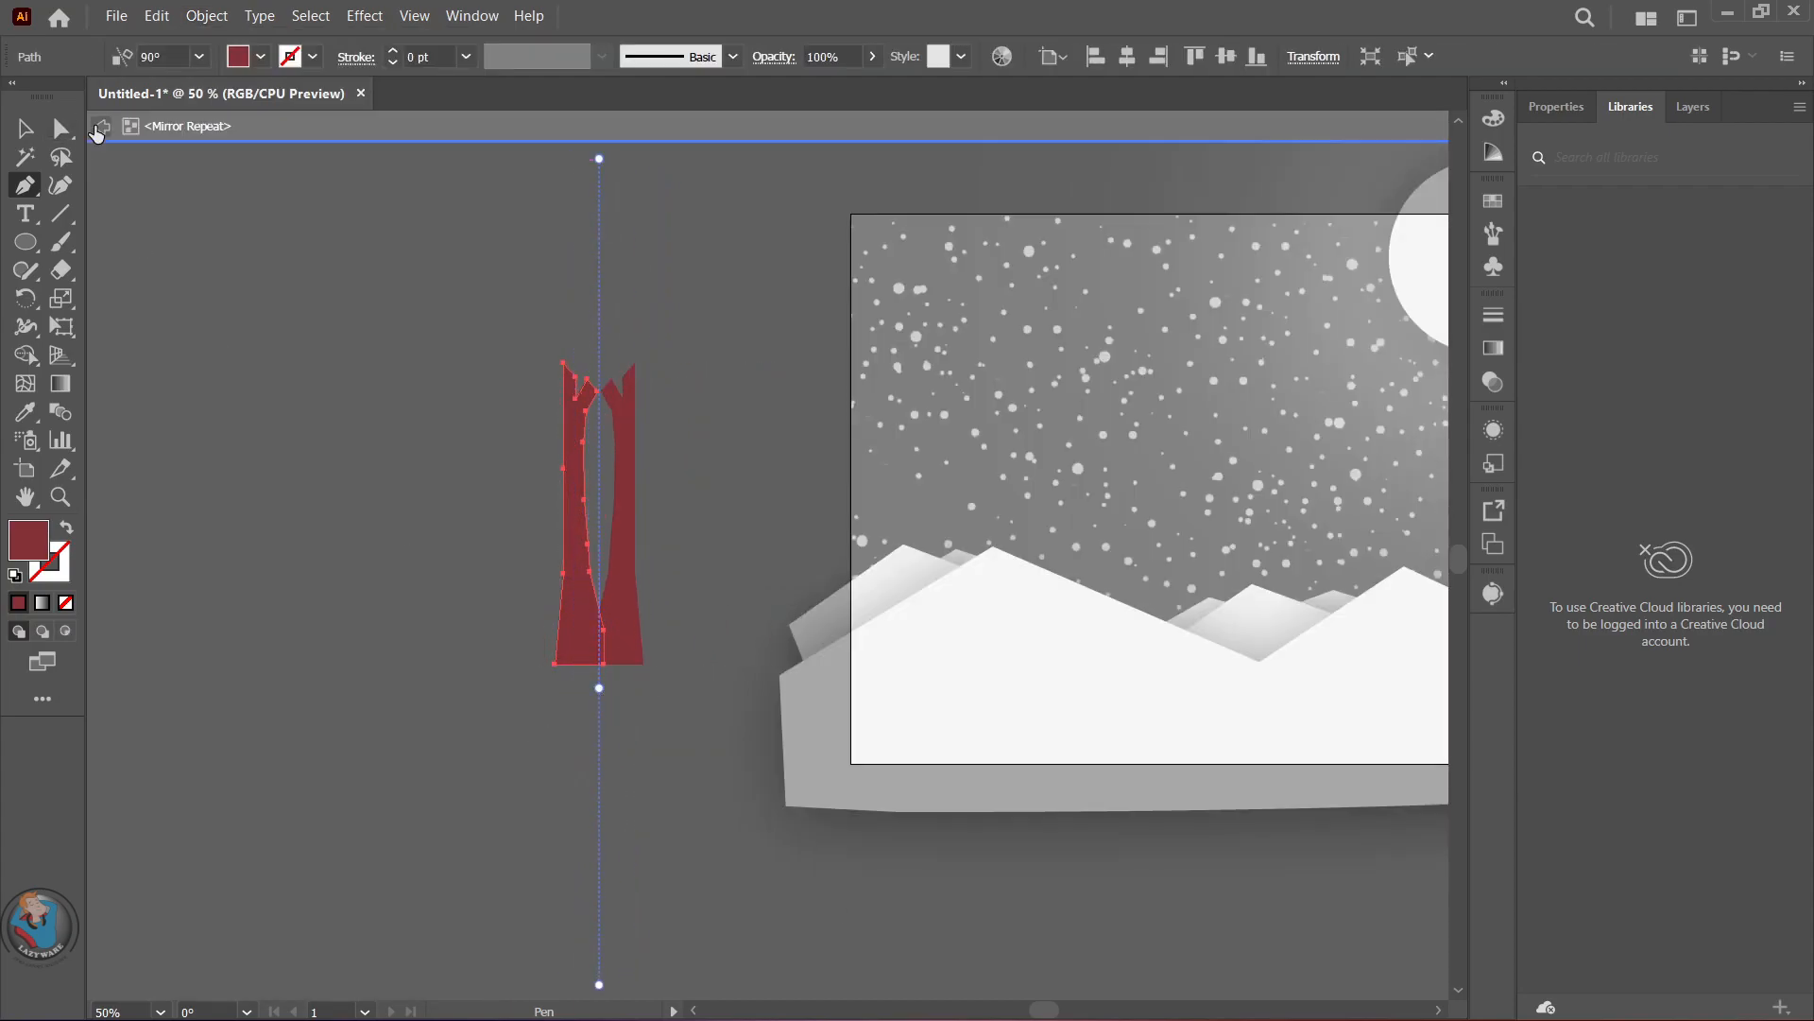
pyautogui.click(98, 130)
pyautogui.hotkey('ctrl', 'z')
pyautogui.hotkey('ctrl', 'z')
# - Select the tree-trunk path and lock it
pyautogui.click(25, 129)
pyautogui.click(454, 492)
pyautogui.click(586, 603)
pyautogui.click(1692, 106)
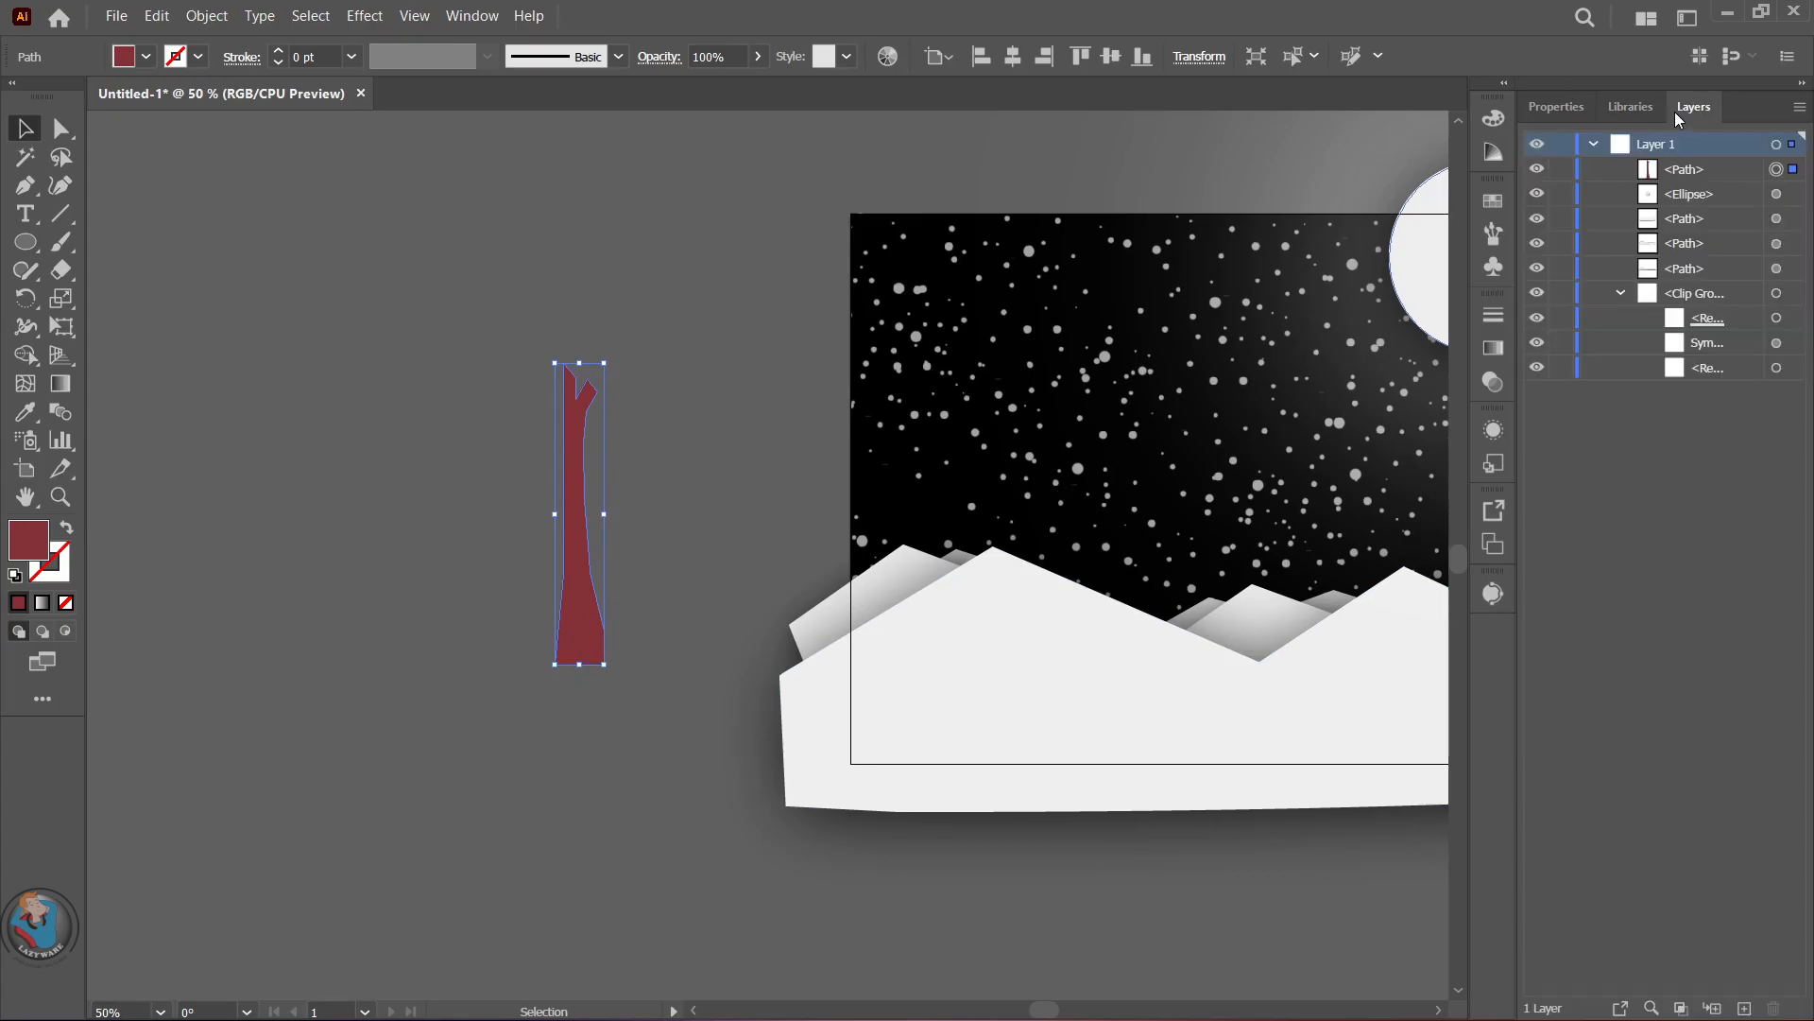
pyautogui.click(1561, 170)
pyautogui.click(206, 16)
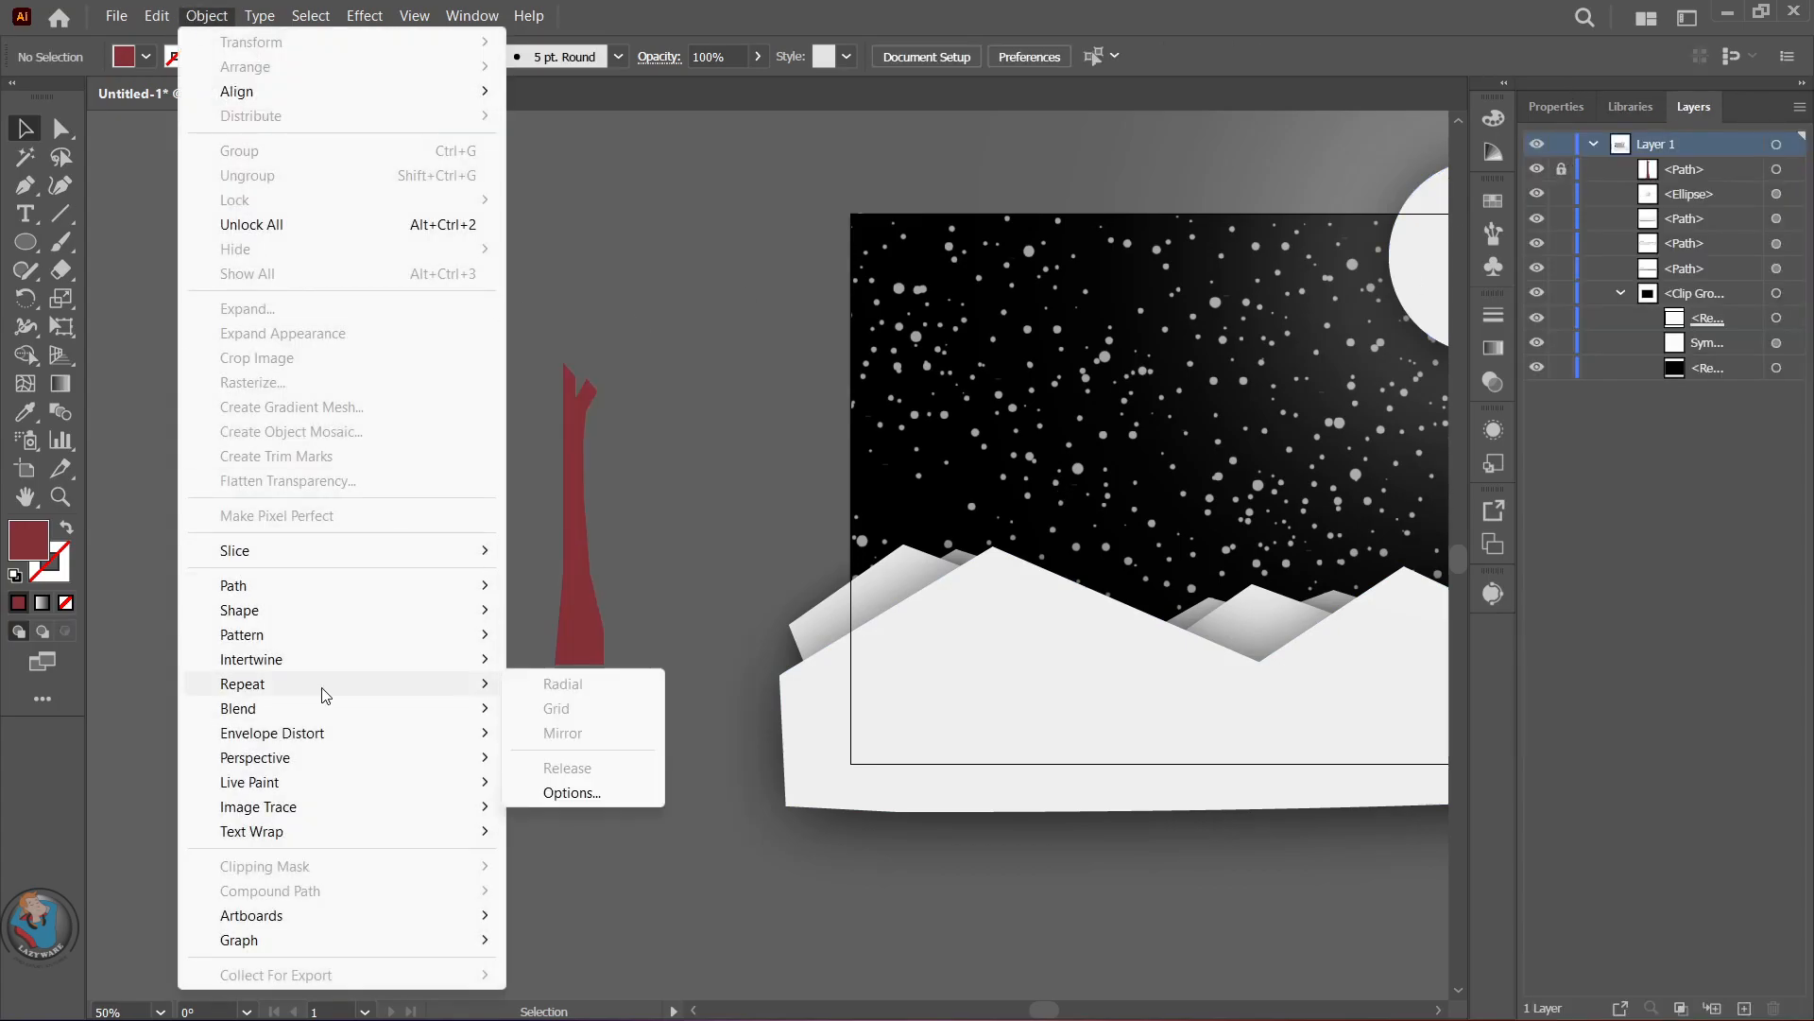
pyautogui.click(586, 544)
# - Place a Pen starting point on the trunk's centre line and apply Mirror Repeat to it
pyautogui.press('p')
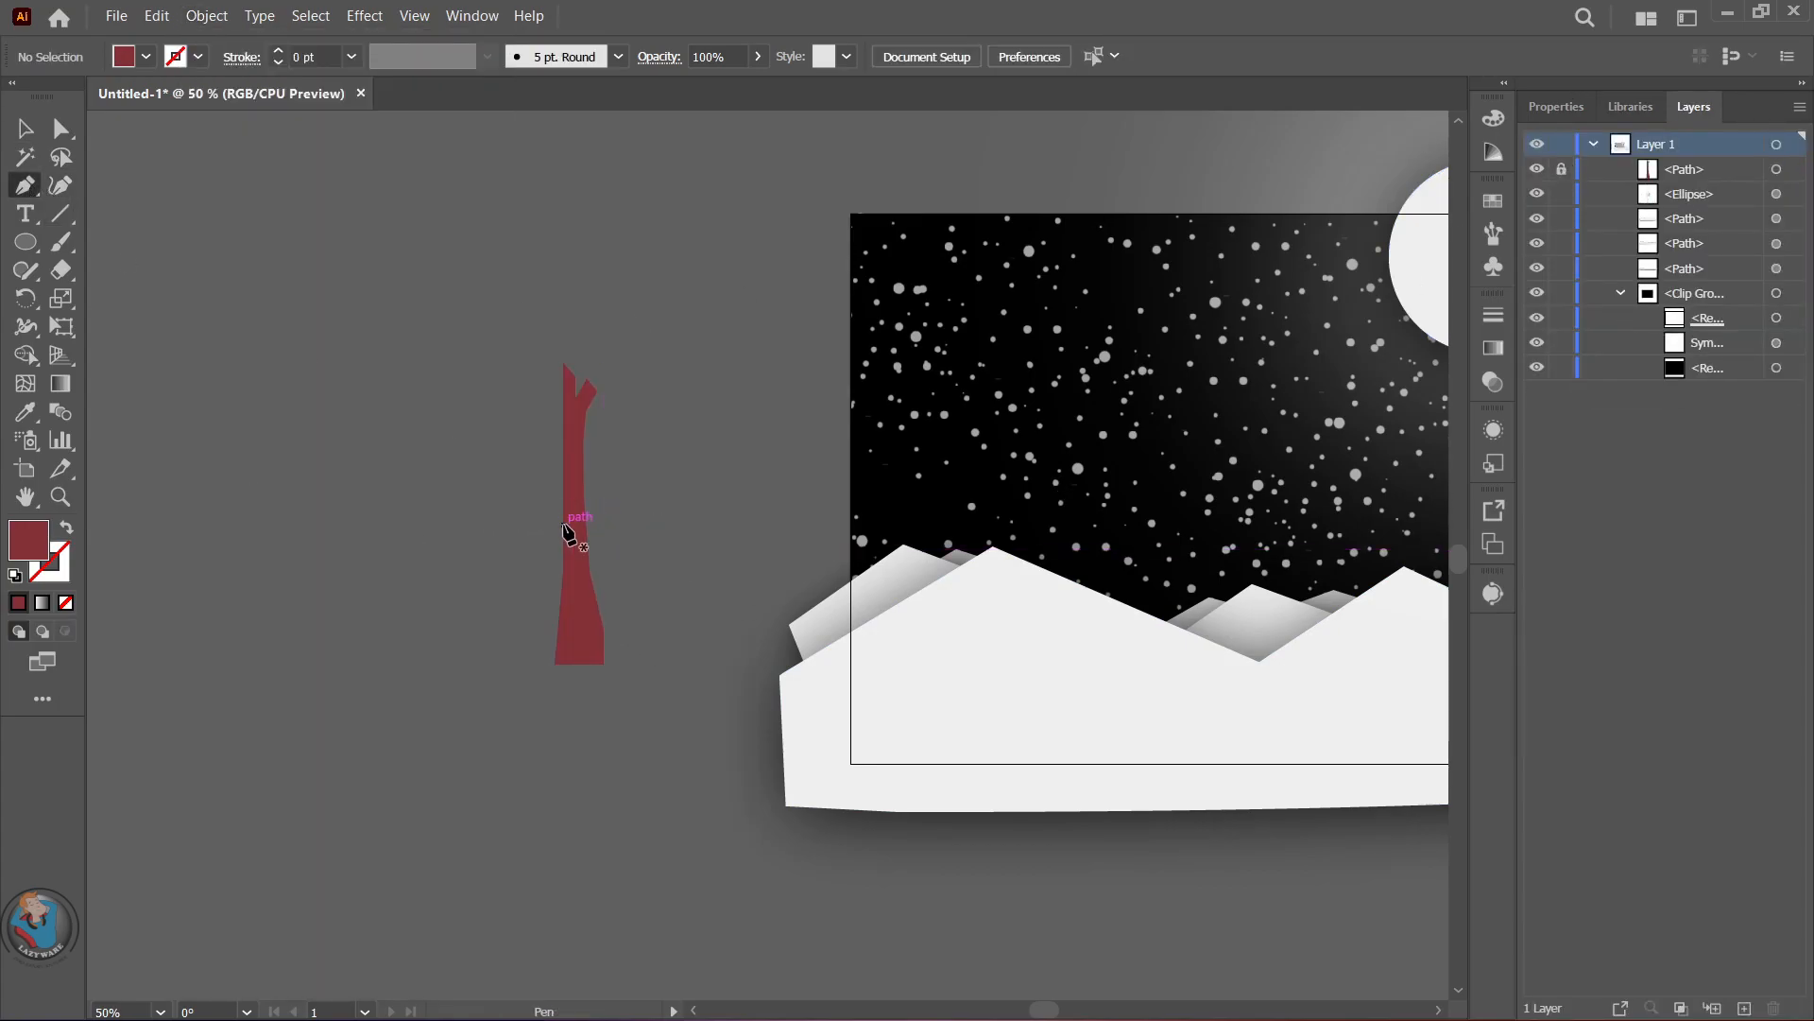
pyautogui.click(572, 561)
pyautogui.click(206, 16)
pyautogui.moveTo(378, 683)
pyautogui.click(564, 733)
# - Draw the left half of a jagged fir-tree outline above the trunk up to its tip, closing it along the mirror axis
pyautogui.moveTo(510, 562); pyautogui.dragTo(452, 563)
pyautogui.click(487, 561)
pyautogui.click(526, 545)
pyautogui.click(493, 540)
pyautogui.click(531, 520)
pyautogui.click(504, 514)
pyautogui.click(531, 488)
pyautogui.click(508, 489)
pyautogui.click(536, 465)
pyautogui.click(513, 465)
pyautogui.click(540, 435)
pyautogui.click(527, 435)
pyautogui.click(544, 409)
pyautogui.click(523, 410)
pyautogui.moveTo(548, 382); pyautogui.dragTo(556, 377)
pyautogui.click(540, 376)
pyautogui.click(555, 345)
pyautogui.click(548, 339)
pyautogui.click(565, 306)
pyautogui.click(572, 269)
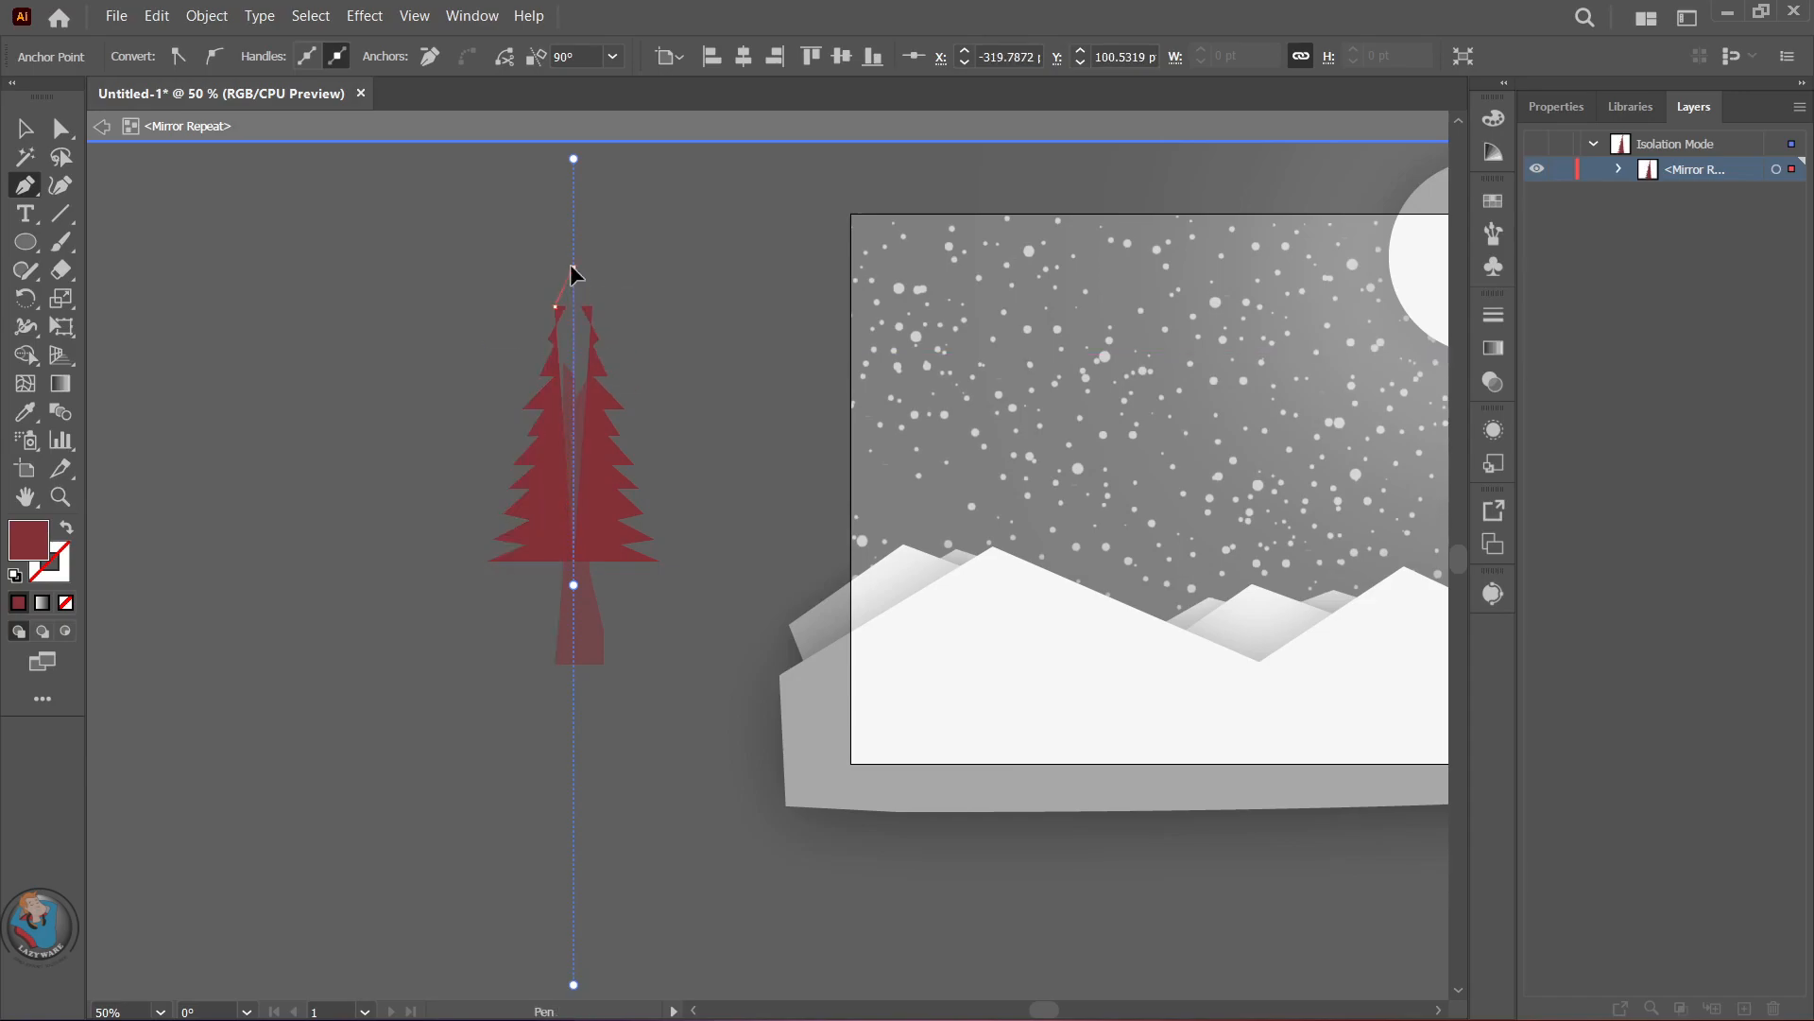
pyautogui.click(573, 561)
# - Fill the mirrored fir-tree foliage with a dark green
pyautogui.doubleClick(34, 544)
pyautogui.moveTo(1587, 503); pyautogui.dragTo(1588, 527)
pyautogui.click(1541, 529)
pyautogui.click(1782, 338)
pyautogui.click(26, 135)
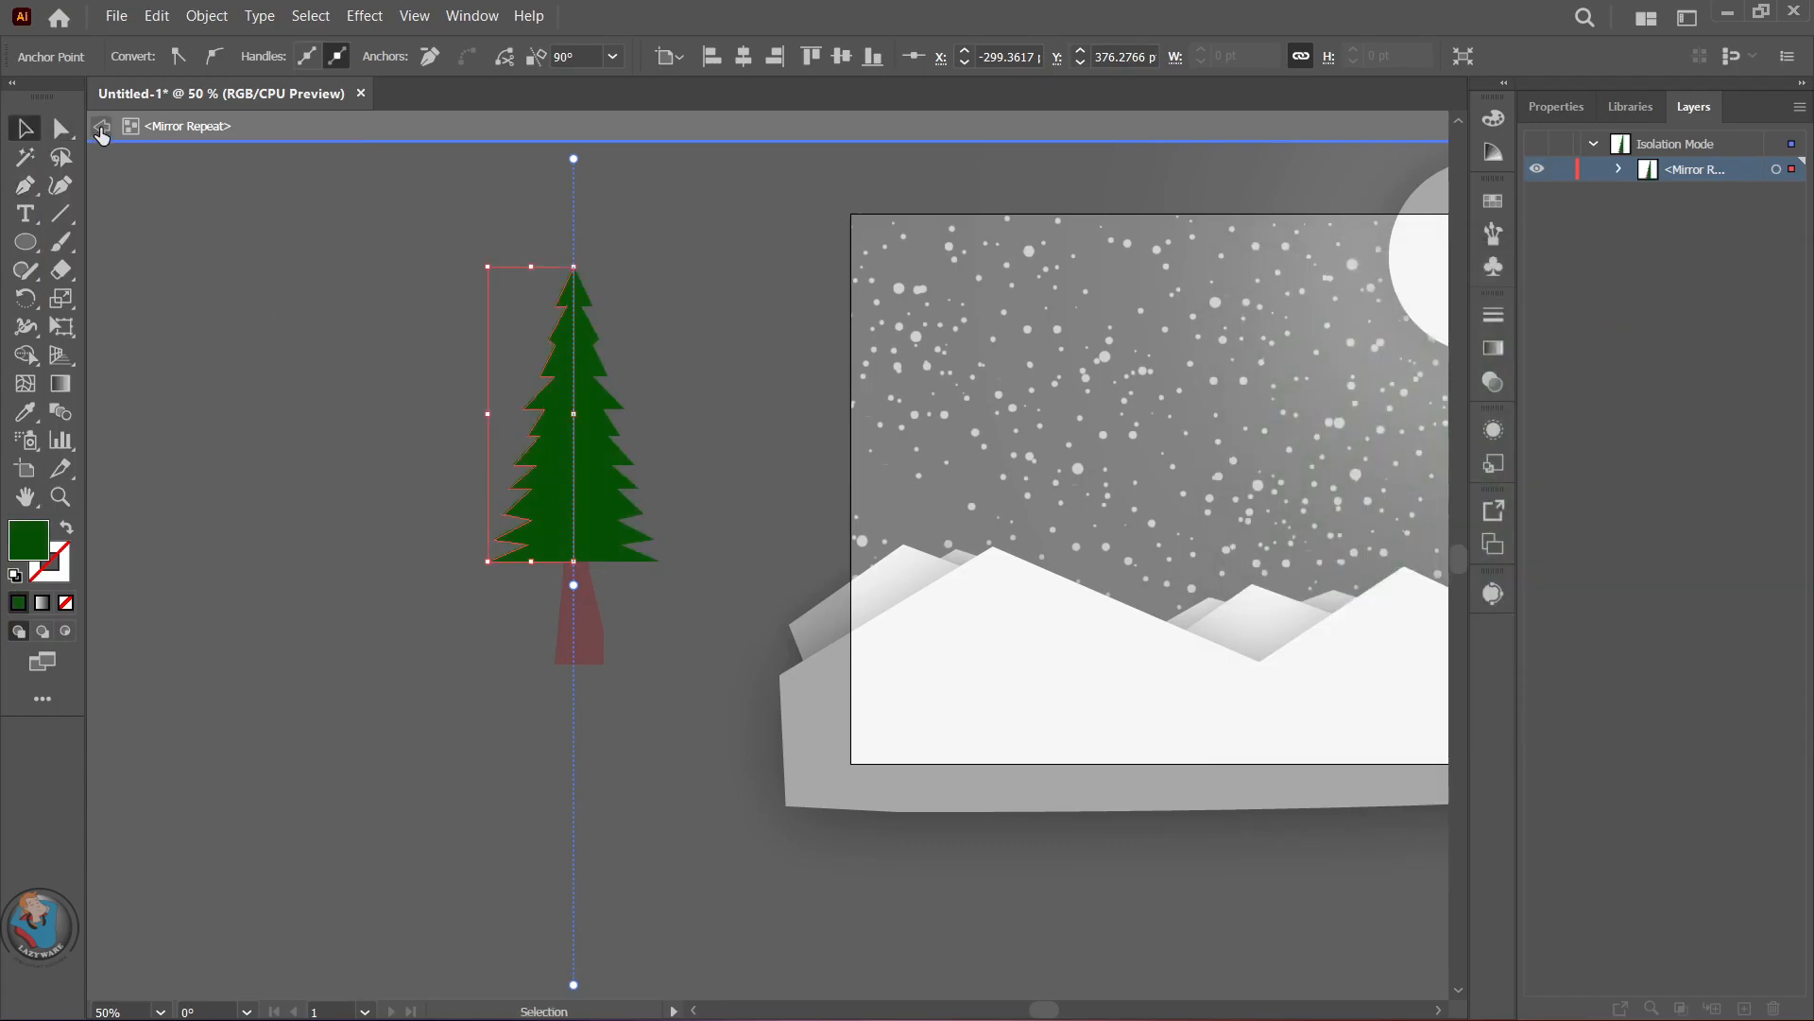
# - Leave the Mirror Repeat isolation, adjust the trunk under the foliage and group the two into one tree
pyautogui.click(103, 129)
pyautogui.moveTo(588, 640); pyautogui.dragTo(542, 540)
pyautogui.doubleClick(676, 648)
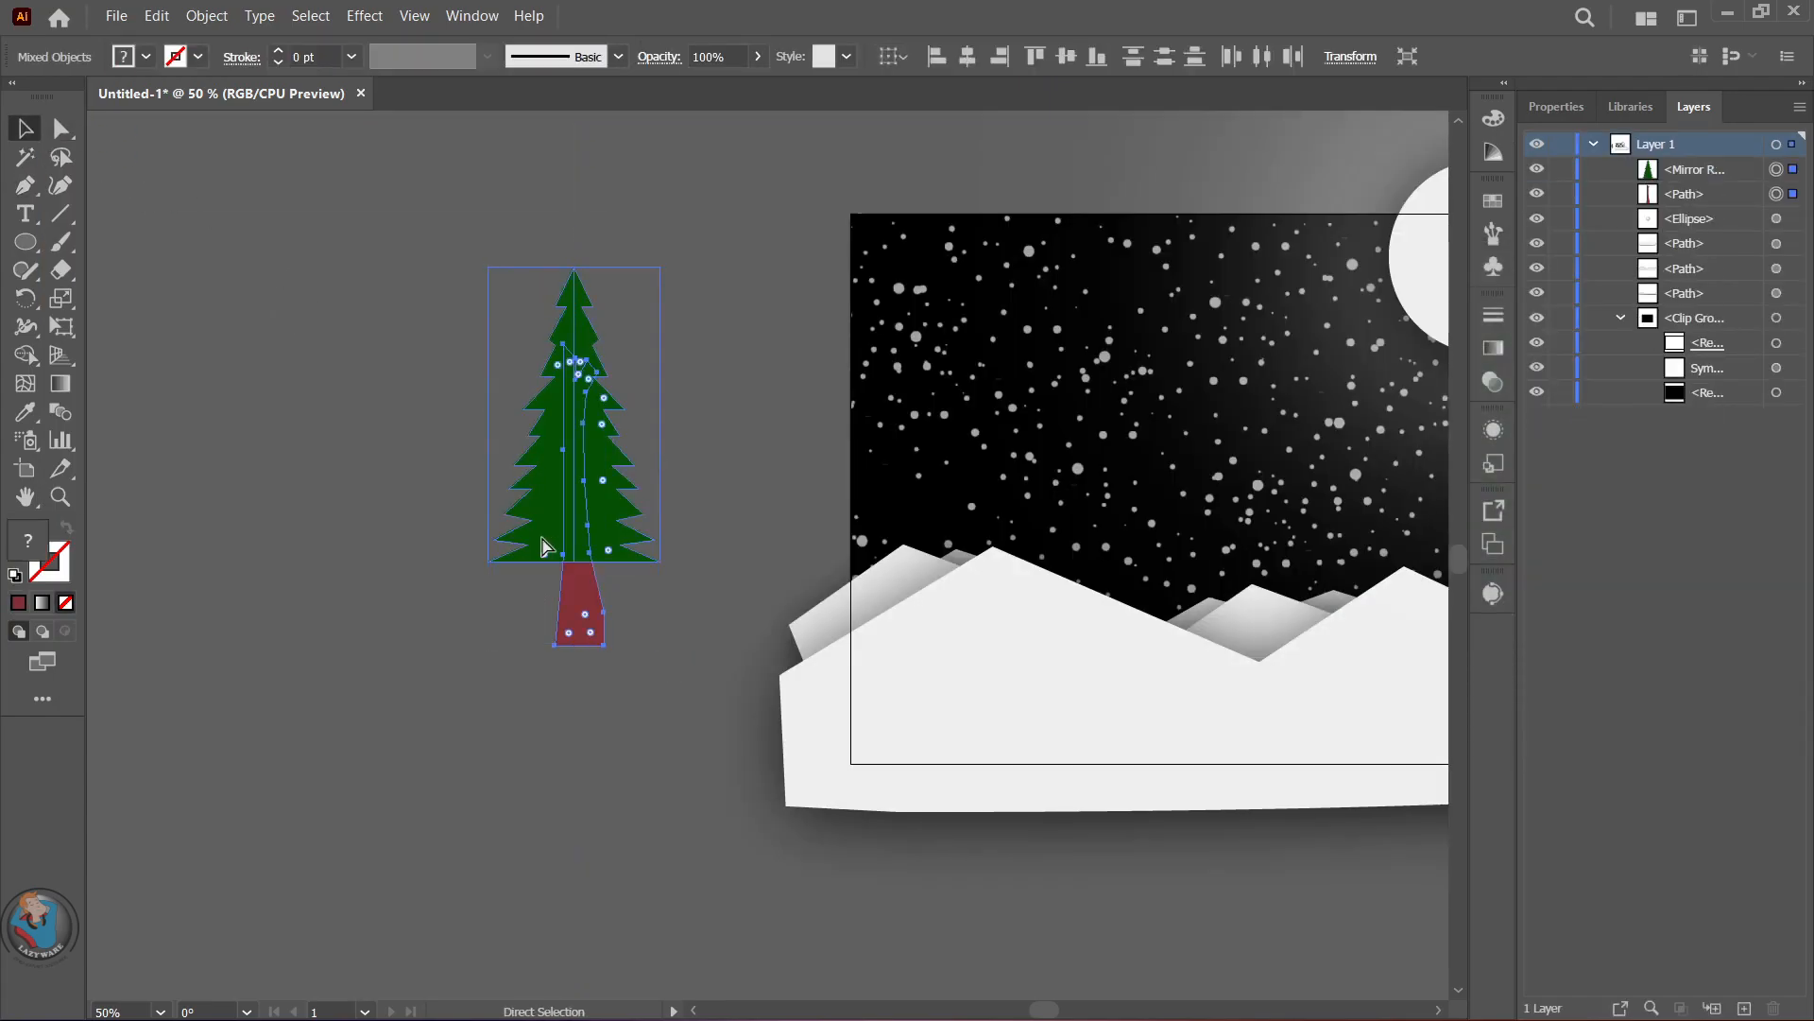
pyautogui.hotkey('ctrl', 'g')
# - Move the tree group into the scene below the moon and scale it down to suit the mountains
pyautogui.hscroll(3, 689, 722)
pyautogui.hscroll(-1, 689, 722)
pyautogui.moveTo(126, 586); pyautogui.dragTo(1092, 636)
pyautogui.moveTo(1172, 317); pyautogui.dragTo(1114, 446)
pyautogui.moveTo(1051, 587); pyautogui.dragTo(1069, 565)
# - Send the tree group one level backward in the stacking order and leave any isolated group
pyautogui.rightClick(1074, 588)
pyautogui.moveTo(1169, 485)
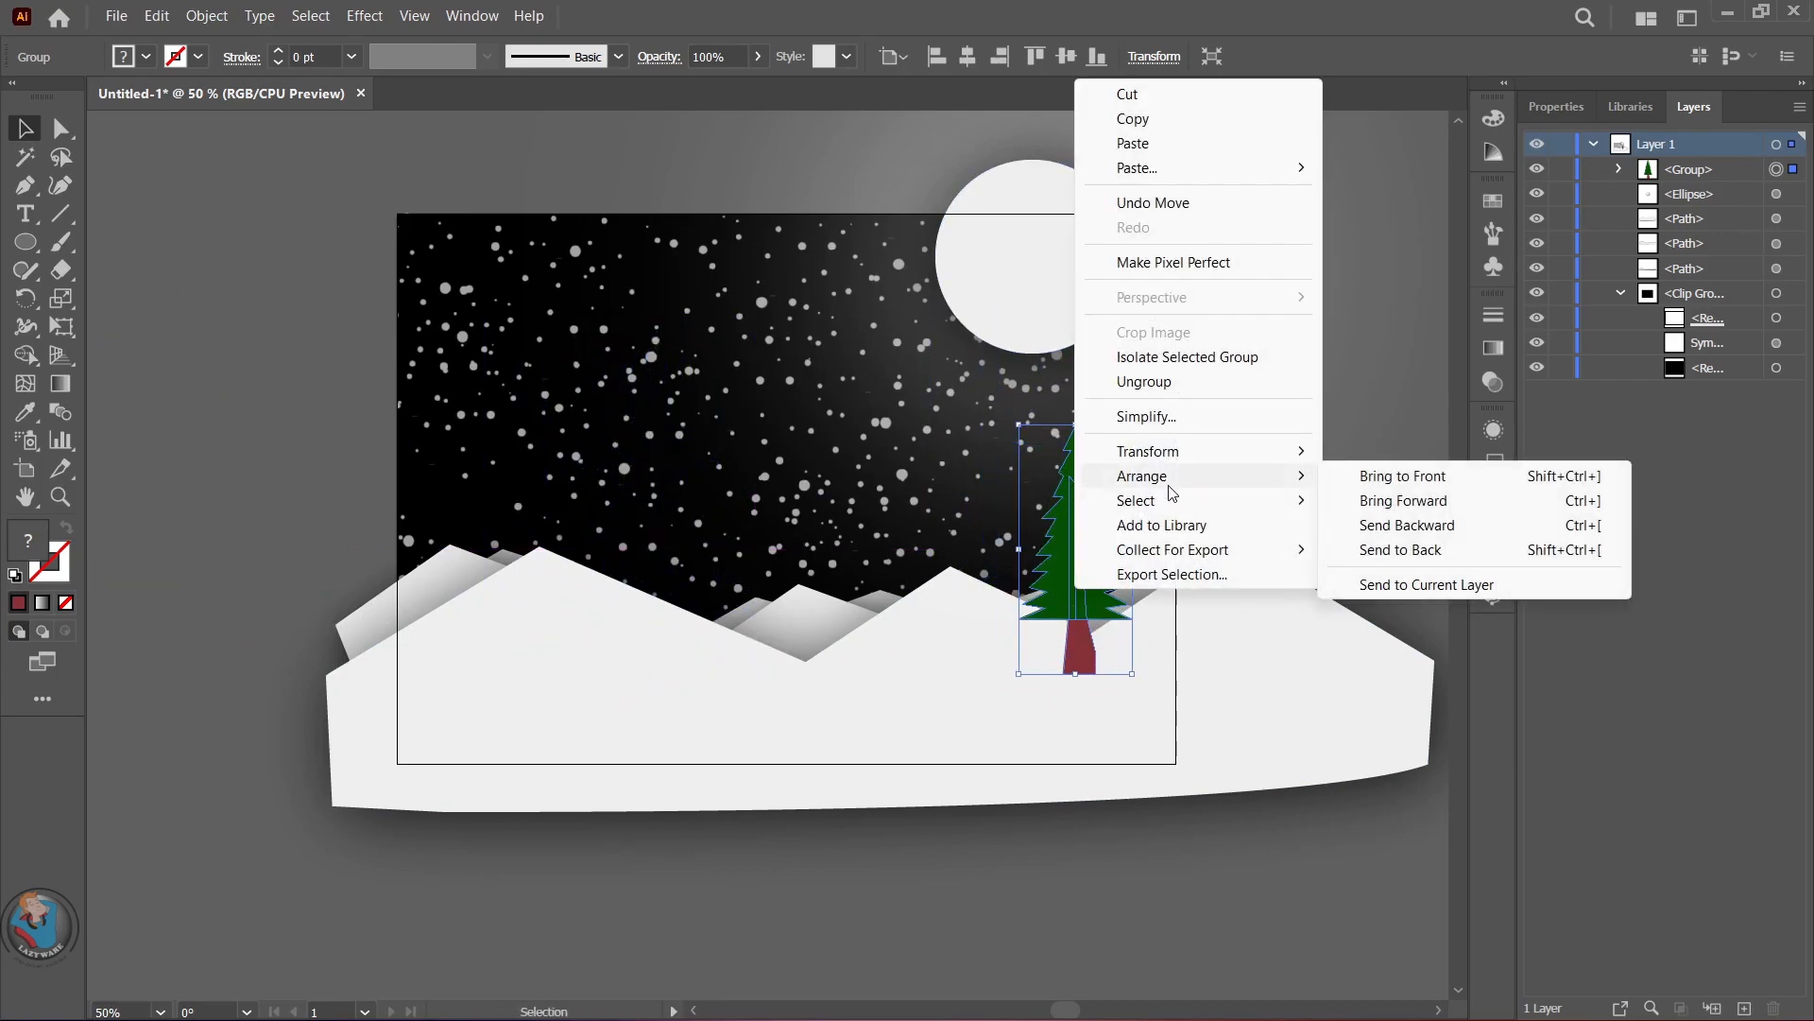
pyautogui.click(1392, 529)
pyautogui.click(1389, 463)
pyautogui.doubleClick(1329, 435)
pyautogui.click(102, 124)
pyautogui.click(158, 258)
pyautogui.click(102, 124)
# - Lock the moon ellipse and move the tree group directly beneath the front mountain path in the layer order
pyautogui.click(1792, 195)
pyautogui.click(1561, 171)
pyautogui.moveTo(1688, 196); pyautogui.dragTo(1694, 227)
pyautogui.click(1305, 447)
# - Reposition the tree so it rises from the valley between the two rightmost front peaks
pyautogui.moveTo(1083, 553); pyautogui.dragTo(1092, 508)
pyautogui.hotkey('ctrl', 'z')
pyautogui.click(1794, 218)
pyautogui.moveTo(1148, 413); pyautogui.dragTo(1140, 423)
# - Apply a Drop Shadow effect to the tree group
pyautogui.click(375, 16)
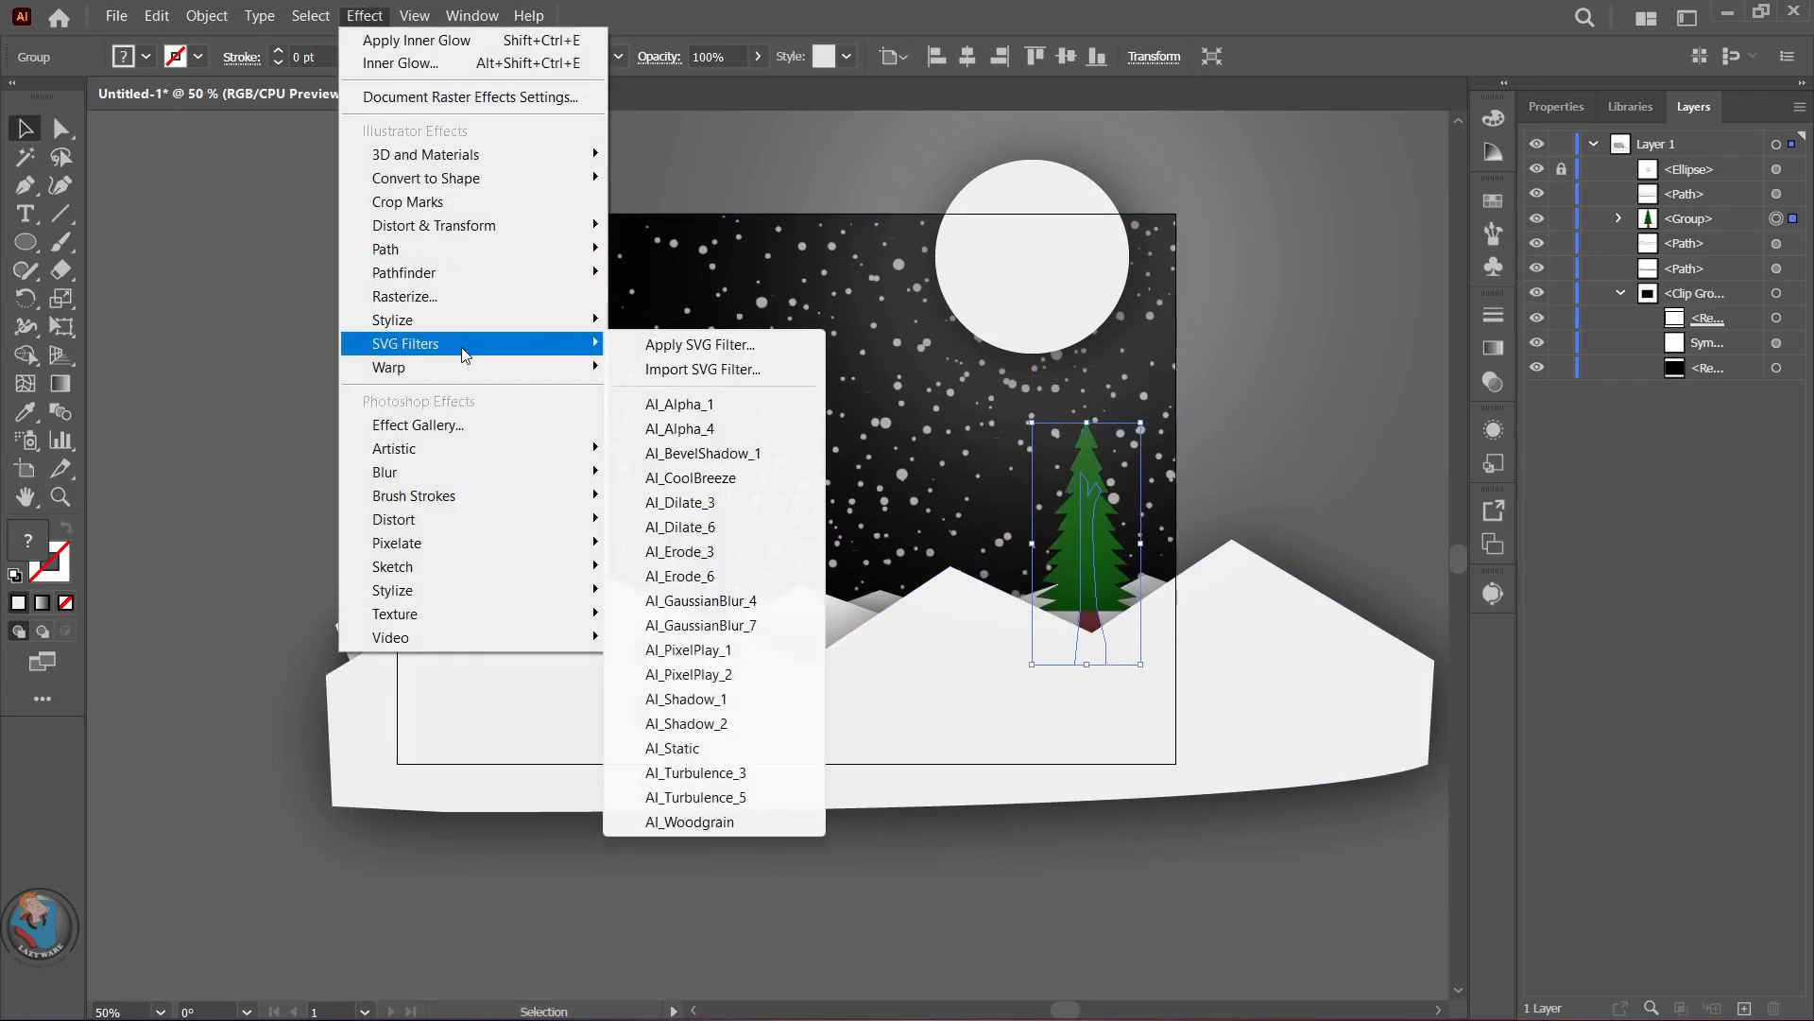
pyautogui.moveTo(467, 322)
pyautogui.click(689, 321)
pyautogui.click(981, 499)
# - Duplicate the tree to the leftmost front peak, scale the copy down, and place another copy near the artboard's left edge
pyautogui.moveTo(1086, 533); pyautogui.dragTo(501, 515)
pyautogui.moveTo(554, 406); pyautogui.dragTo(527, 463)
pyautogui.moveTo(487, 553); pyautogui.dragTo(422, 588)
# - Move the tree copy at the artboard's left edge beneath the second mountain path in the layer order
pyautogui.click(1791, 245)
pyautogui.click(1790, 268)
pyautogui.click(1791, 219)
pyautogui.moveTo(1735, 220); pyautogui.dragTo(1737, 304)
pyautogui.click(961, 903)
pyautogui.click(428, 612)
pyautogui.click(487, 538)
# - Duplicate the far-left tree behind the mountains, placing copies in the middle valley and beside the large tree
pyautogui.click(1791, 293)
pyautogui.moveTo(416, 534); pyautogui.dragTo(567, 532)
pyautogui.hotkey('ctrl', 'z')
pyautogui.click(1792, 294)
pyautogui.moveTo(421, 531); pyautogui.dragTo(1033, 564)
pyautogui.click(1289, 440)
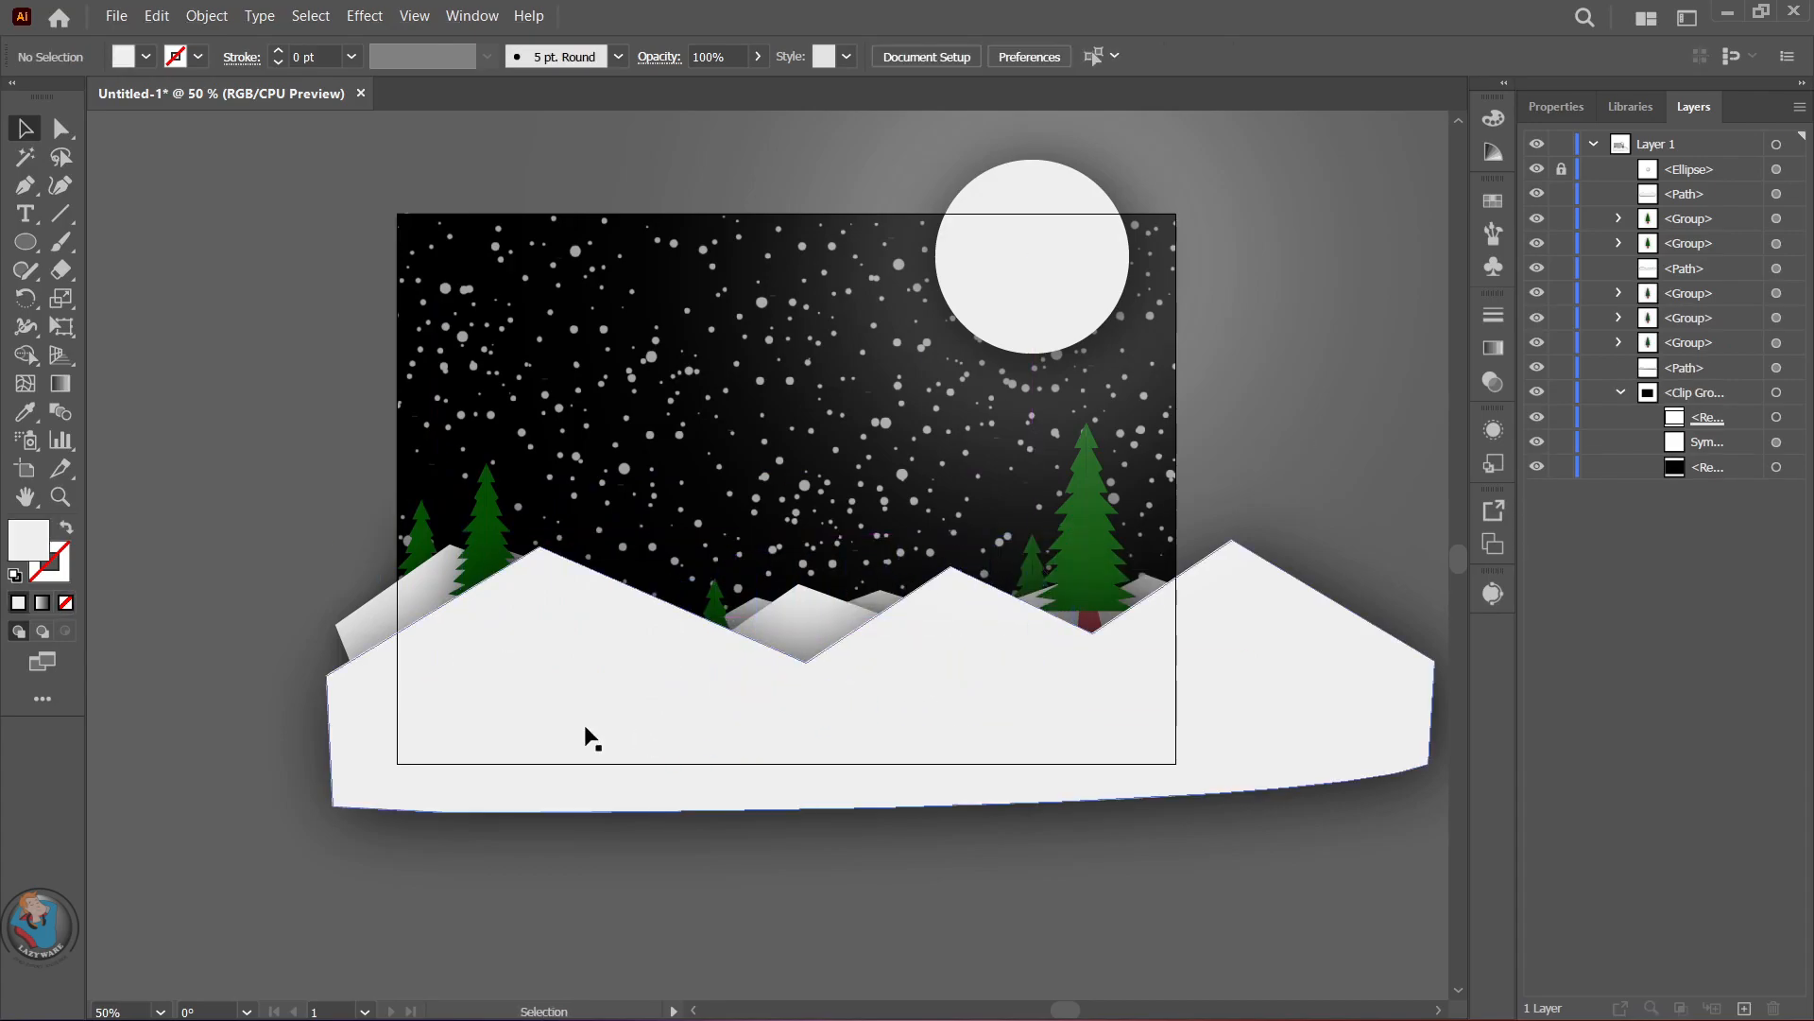
# - Draw a rectangle covering the whole artboard
pyautogui.hscroll(-4, 586, 723)
pyautogui.hscroll(3, 584, 723)
pyautogui.scroll(4, 584, 723)
pyautogui.scroll(-3, 584, 723)
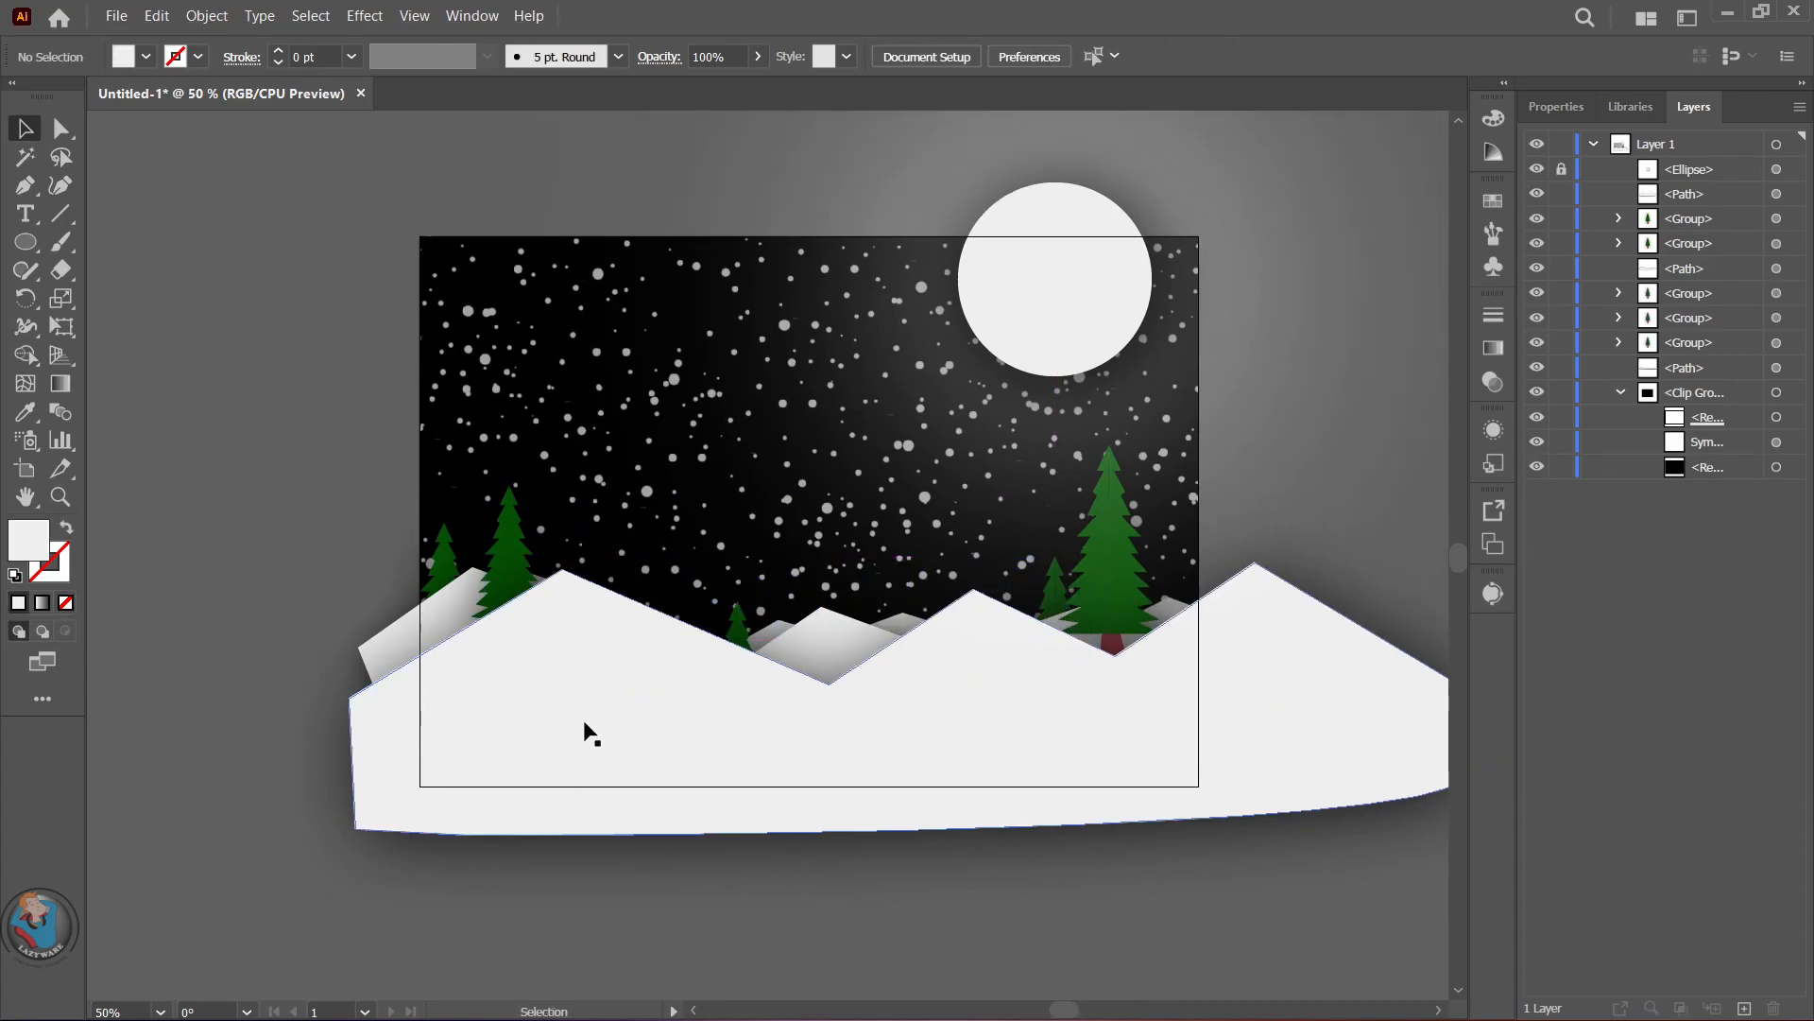
pyautogui.scroll(2, 735, 603)
pyautogui.scroll(-2, 735, 603)
pyautogui.moveTo(25, 242); pyautogui.dragTo(114, 243)
pyautogui.moveTo(419, 236)
pyautogui.mouseDown()
pyautogui.moveTo(531, 305)
pyautogui.moveTo(1006, 711)
pyautogui.moveTo(1199, 786)
pyautogui.mouseUp()
# - Try to clip all unlocked artwork to the artboard-sized rectangle
pyautogui.hotkey('ctrl', 'a')
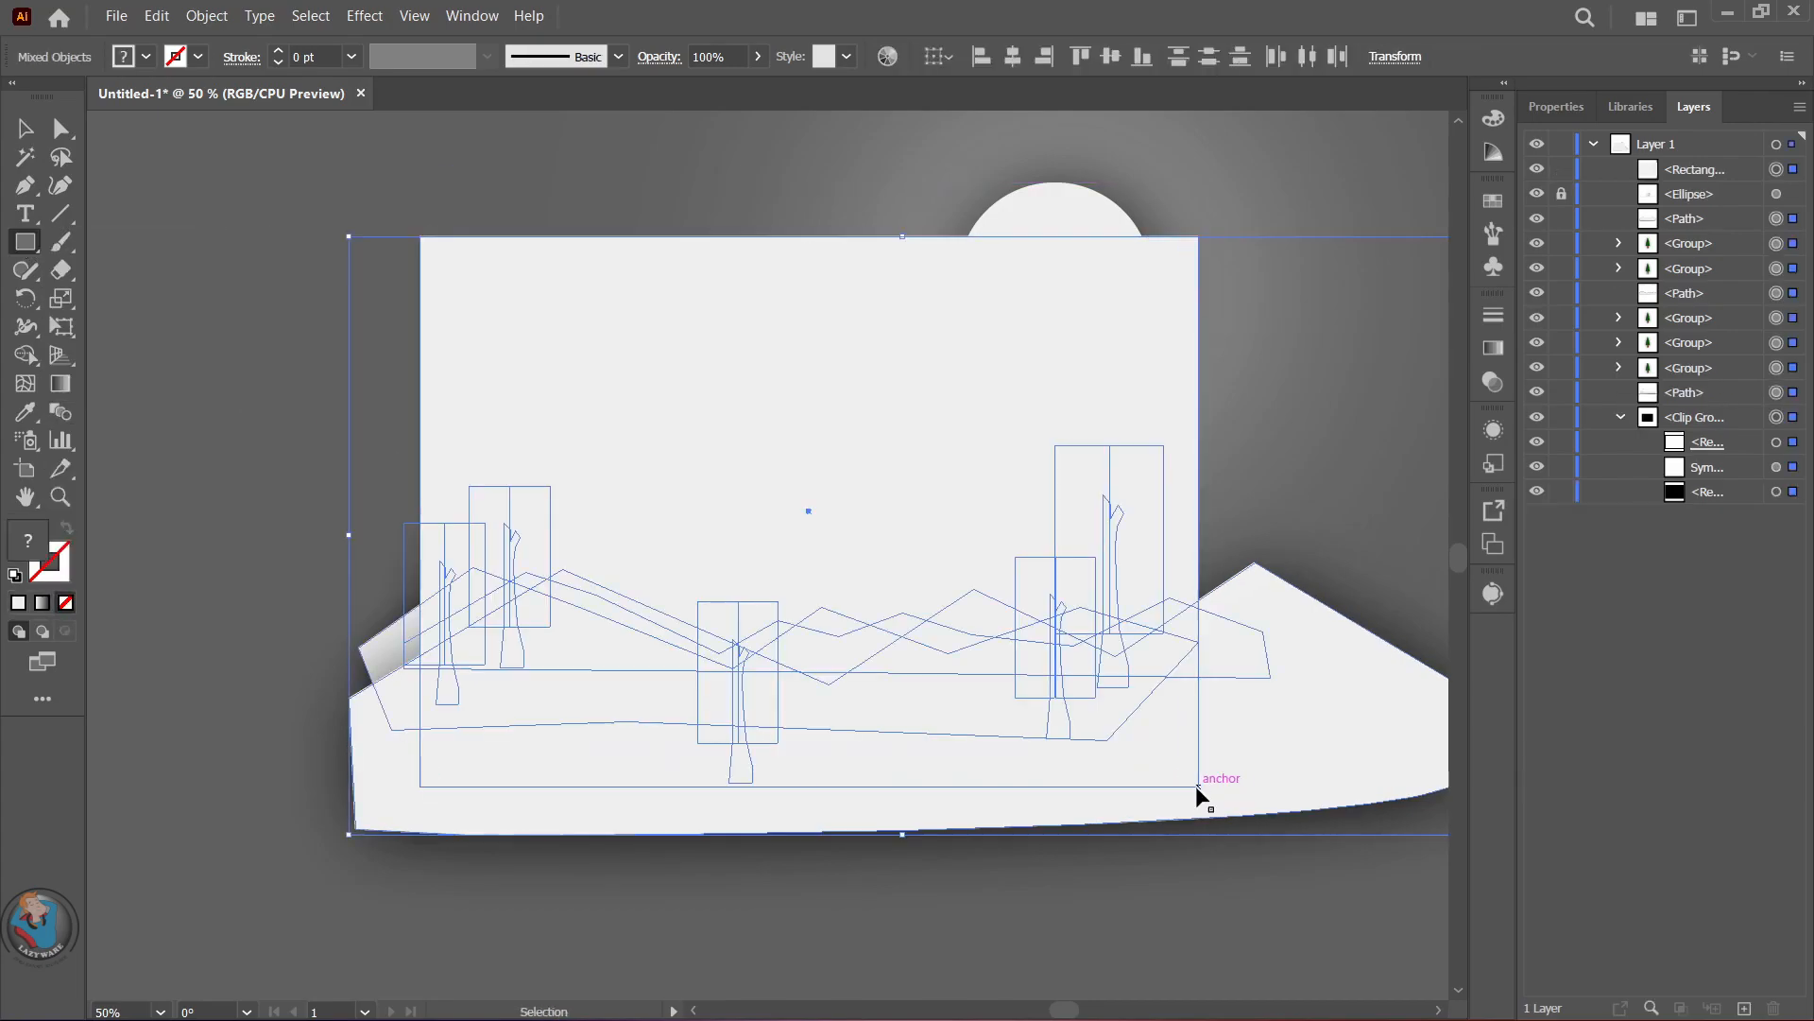
pyautogui.hotkey('ctrl', '7')
pyautogui.hotkey('ctrl', 'z')
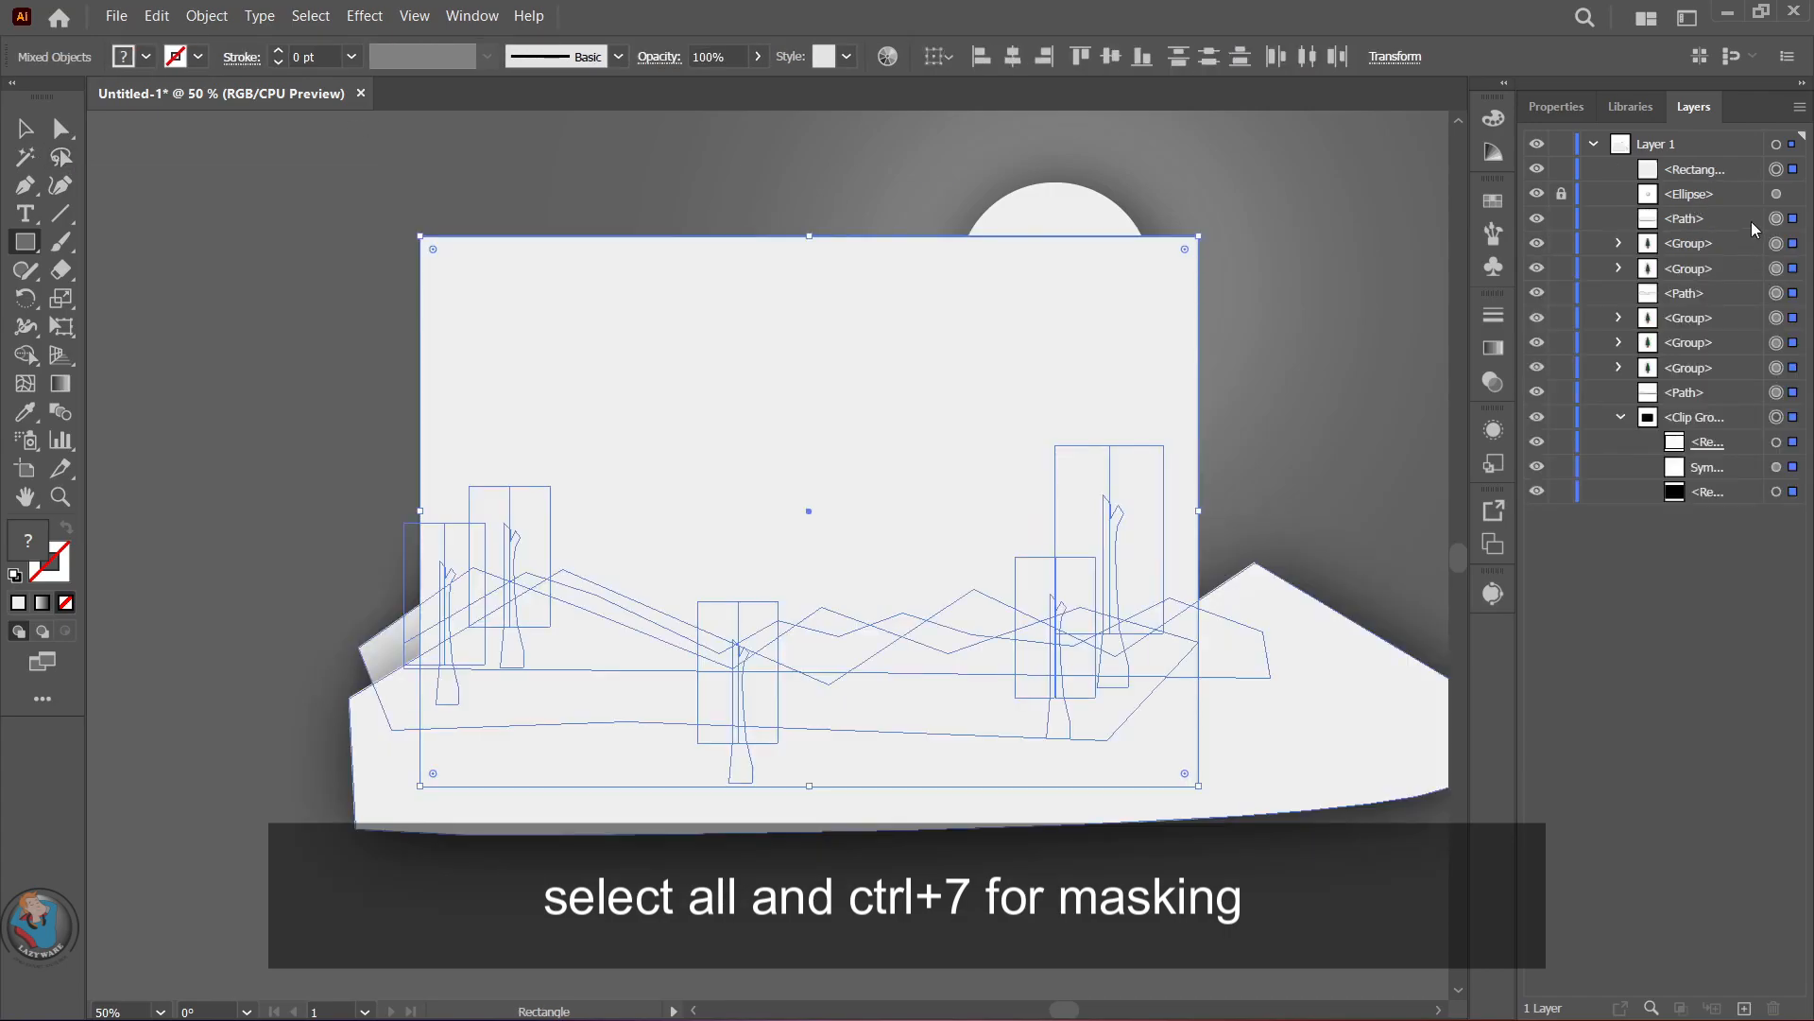
# - Unlock the moon ellipse and make a clipping mask of all artwork with the artboard-sized rectangle
pyautogui.click(1564, 192)
pyautogui.hotkey('ctrl', 'a')
pyautogui.hotkey('ctrl', '7')
# - Draw a new rectangle exactly over the clipped scene to serve as its frame
pyautogui.click(61, 185)
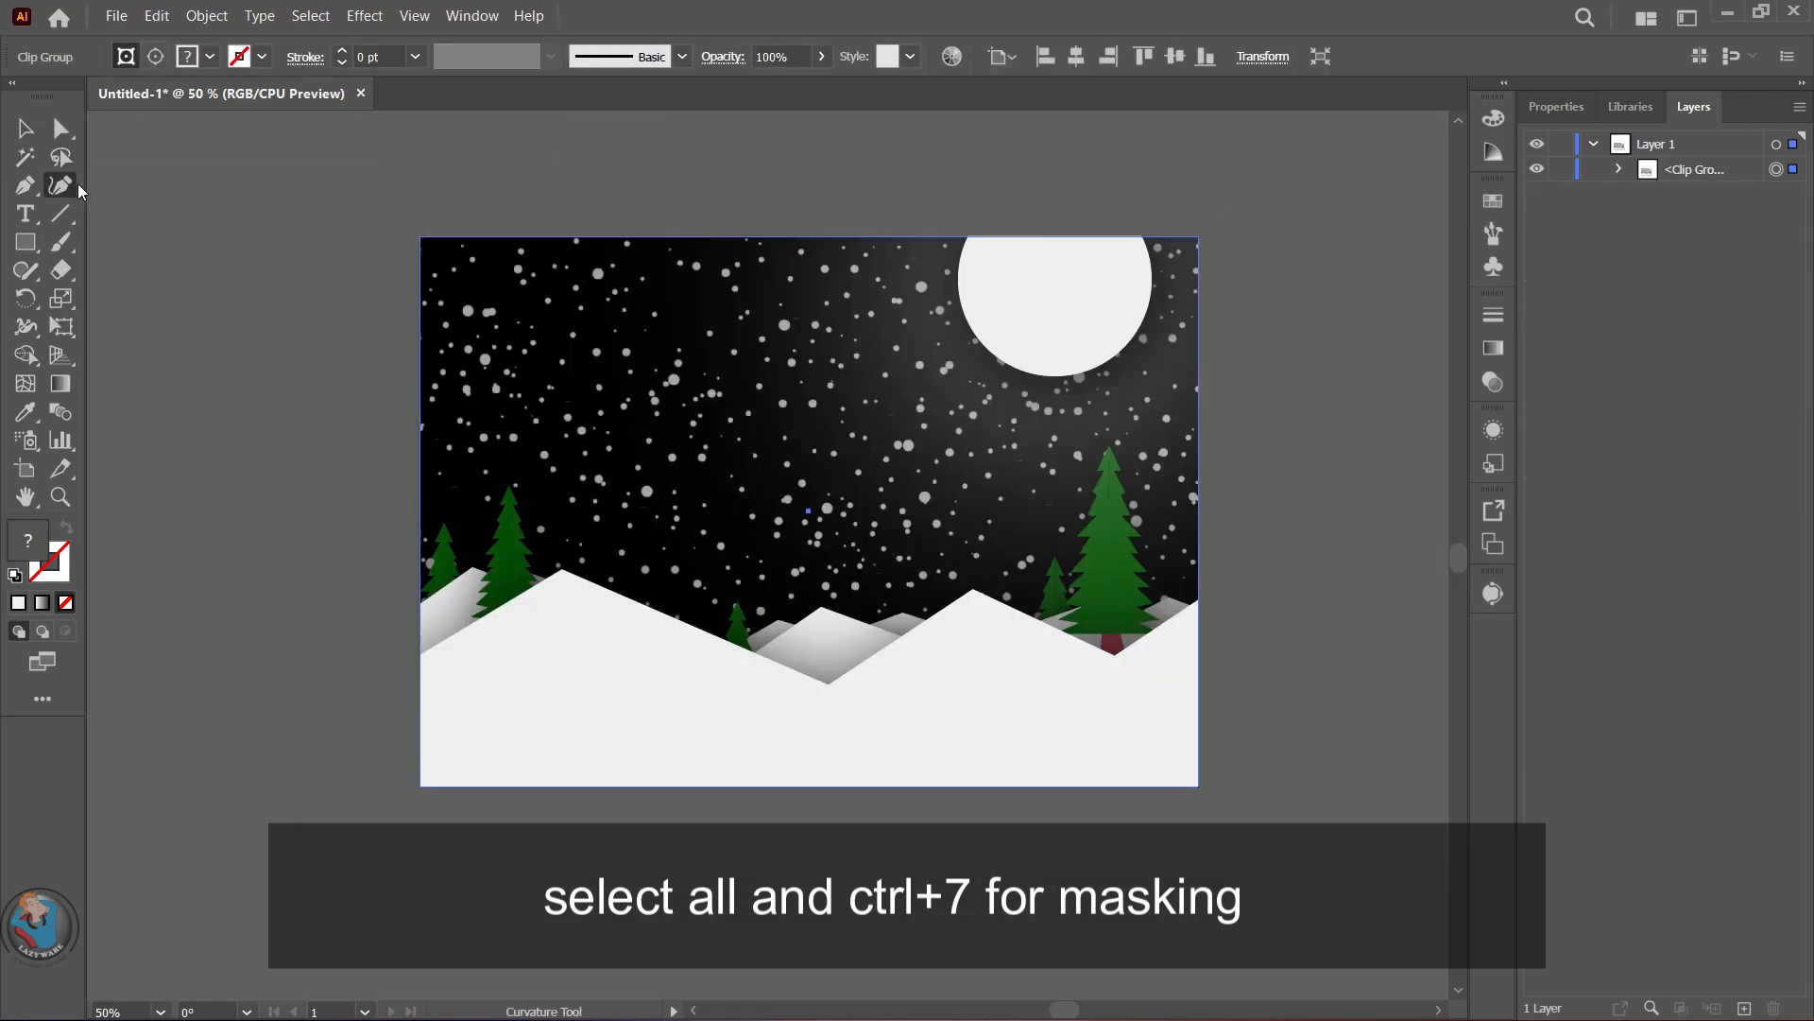
pyautogui.scroll(3, 511, 427)
pyautogui.hscroll(1, 511, 427)
pyautogui.press('m')
pyautogui.moveTo(397, 305); pyautogui.dragTo(1177, 855)
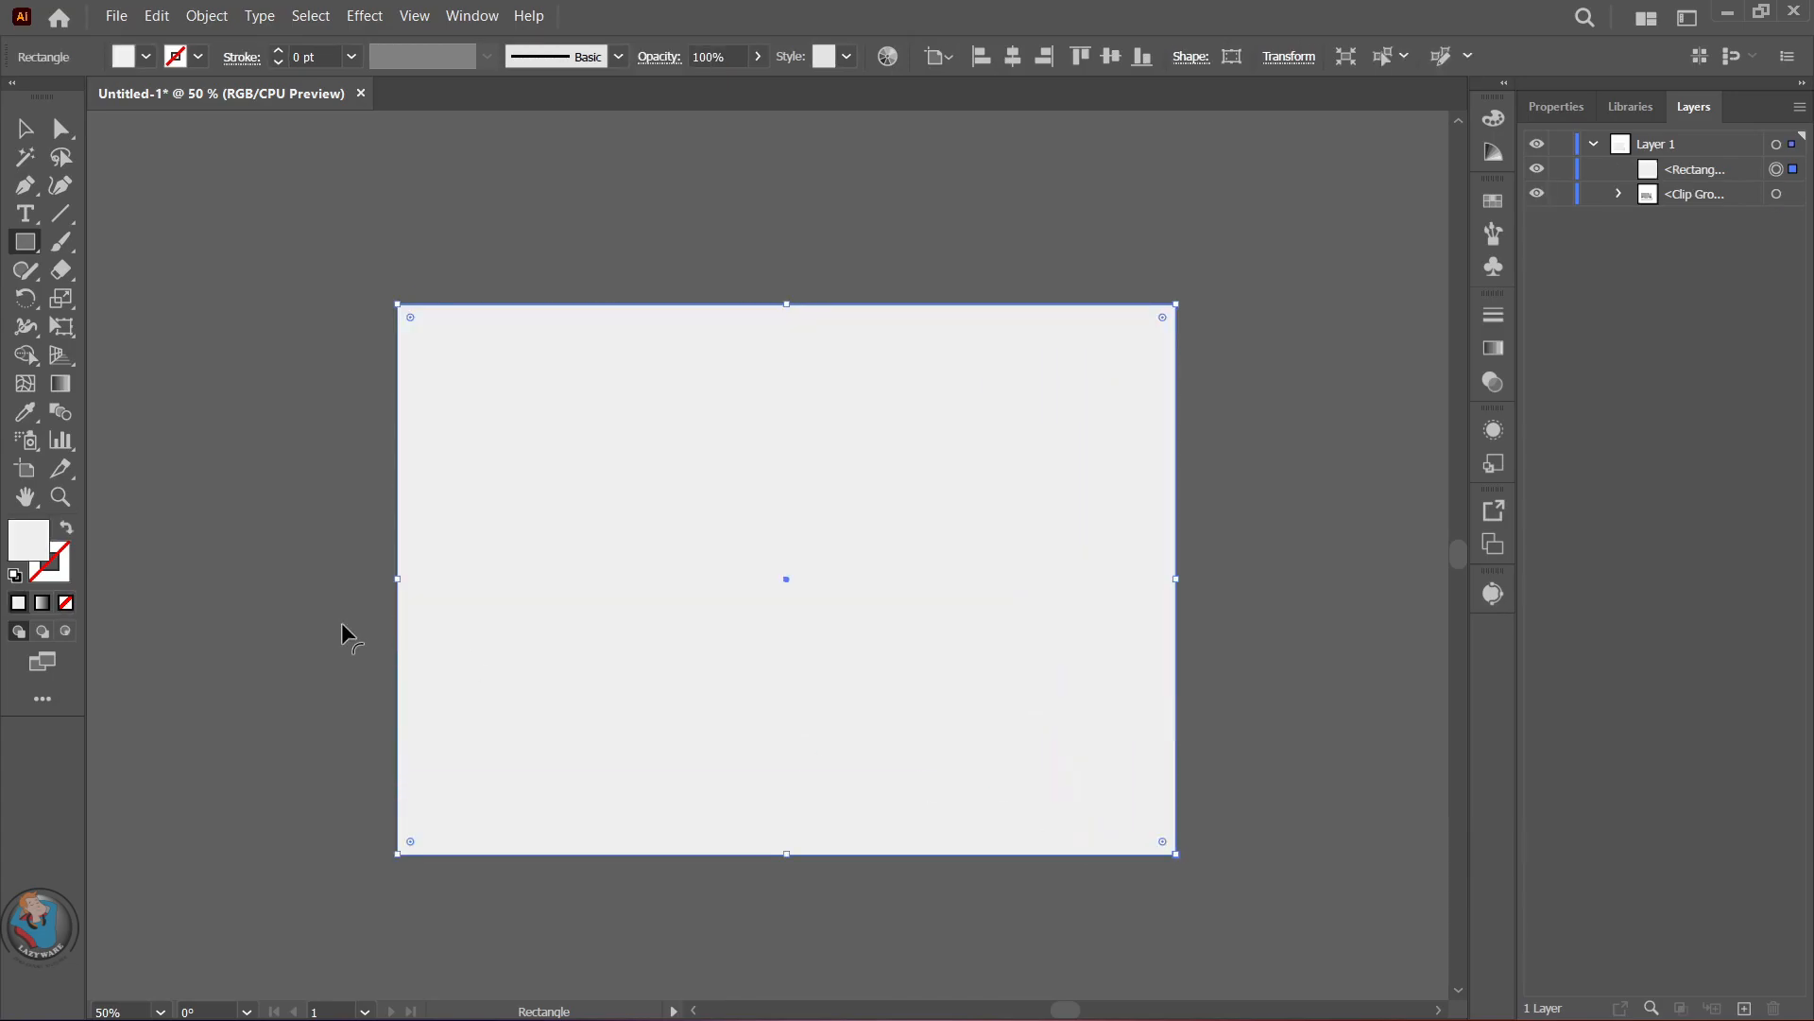
# - Swap the frame rectangle's fill and stroke and set its stroke weight to 10 pt
pyautogui.click(66, 531)
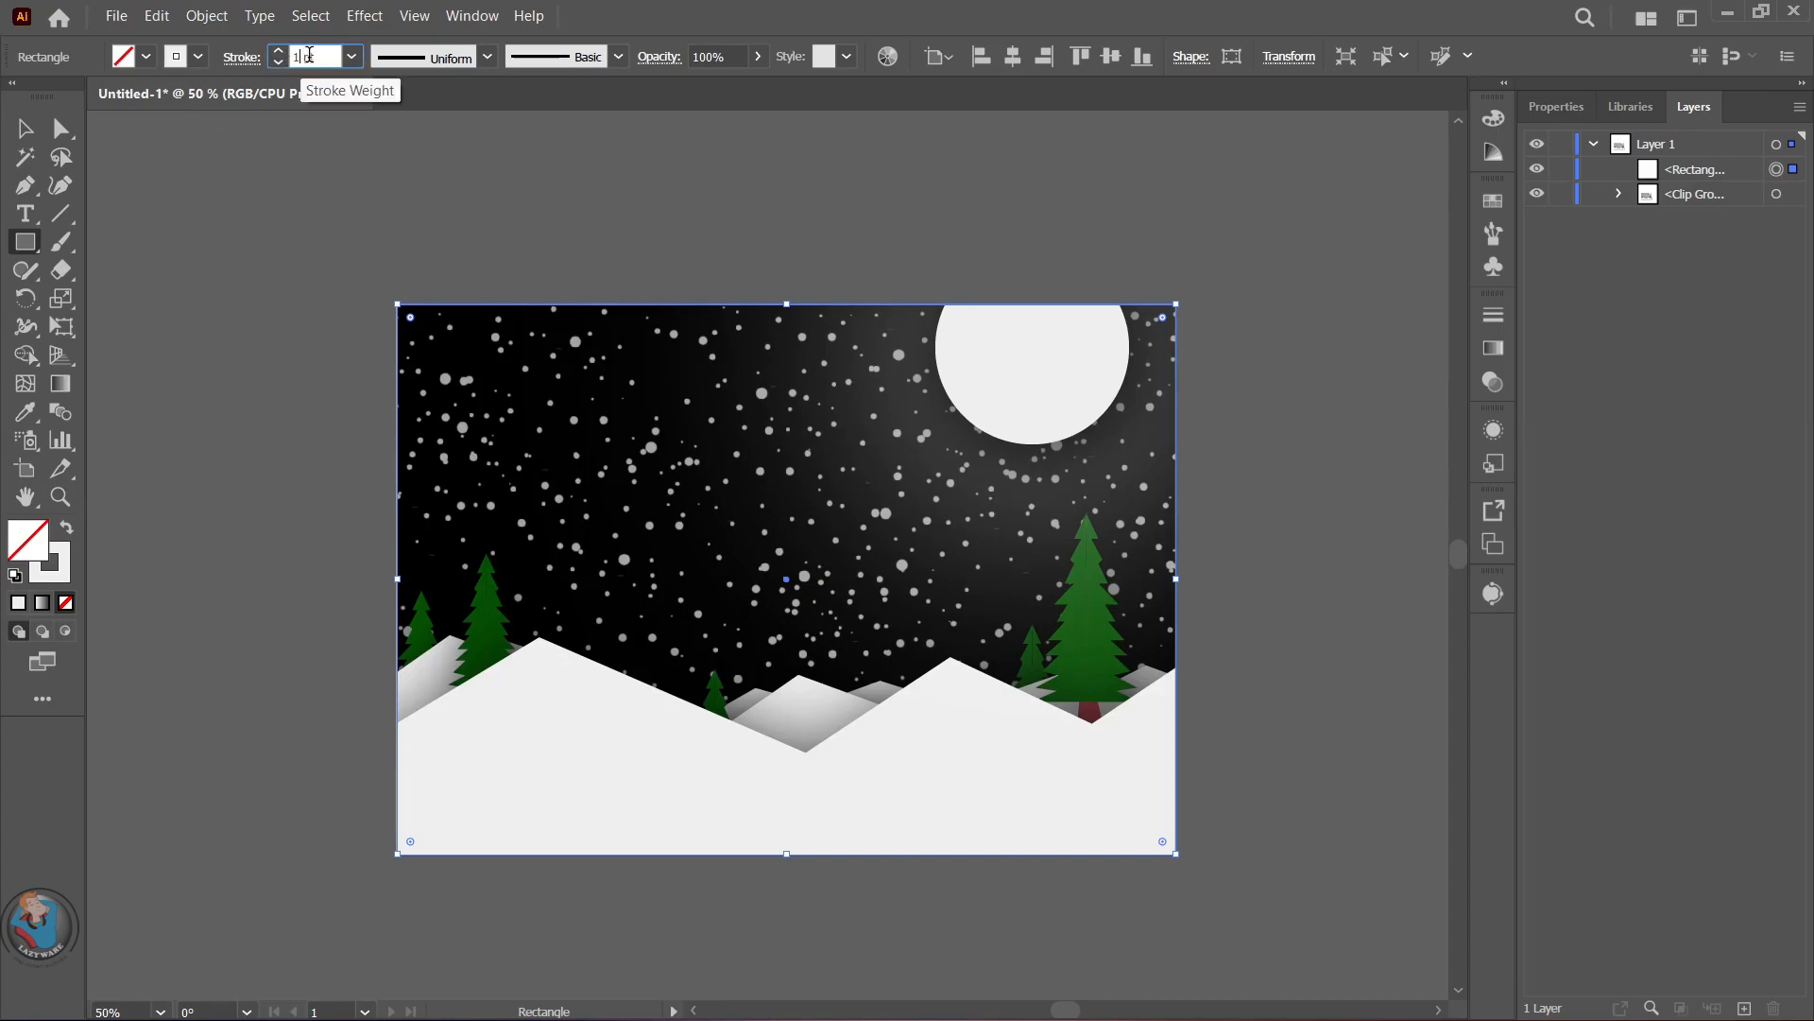
pyautogui.press('Return')
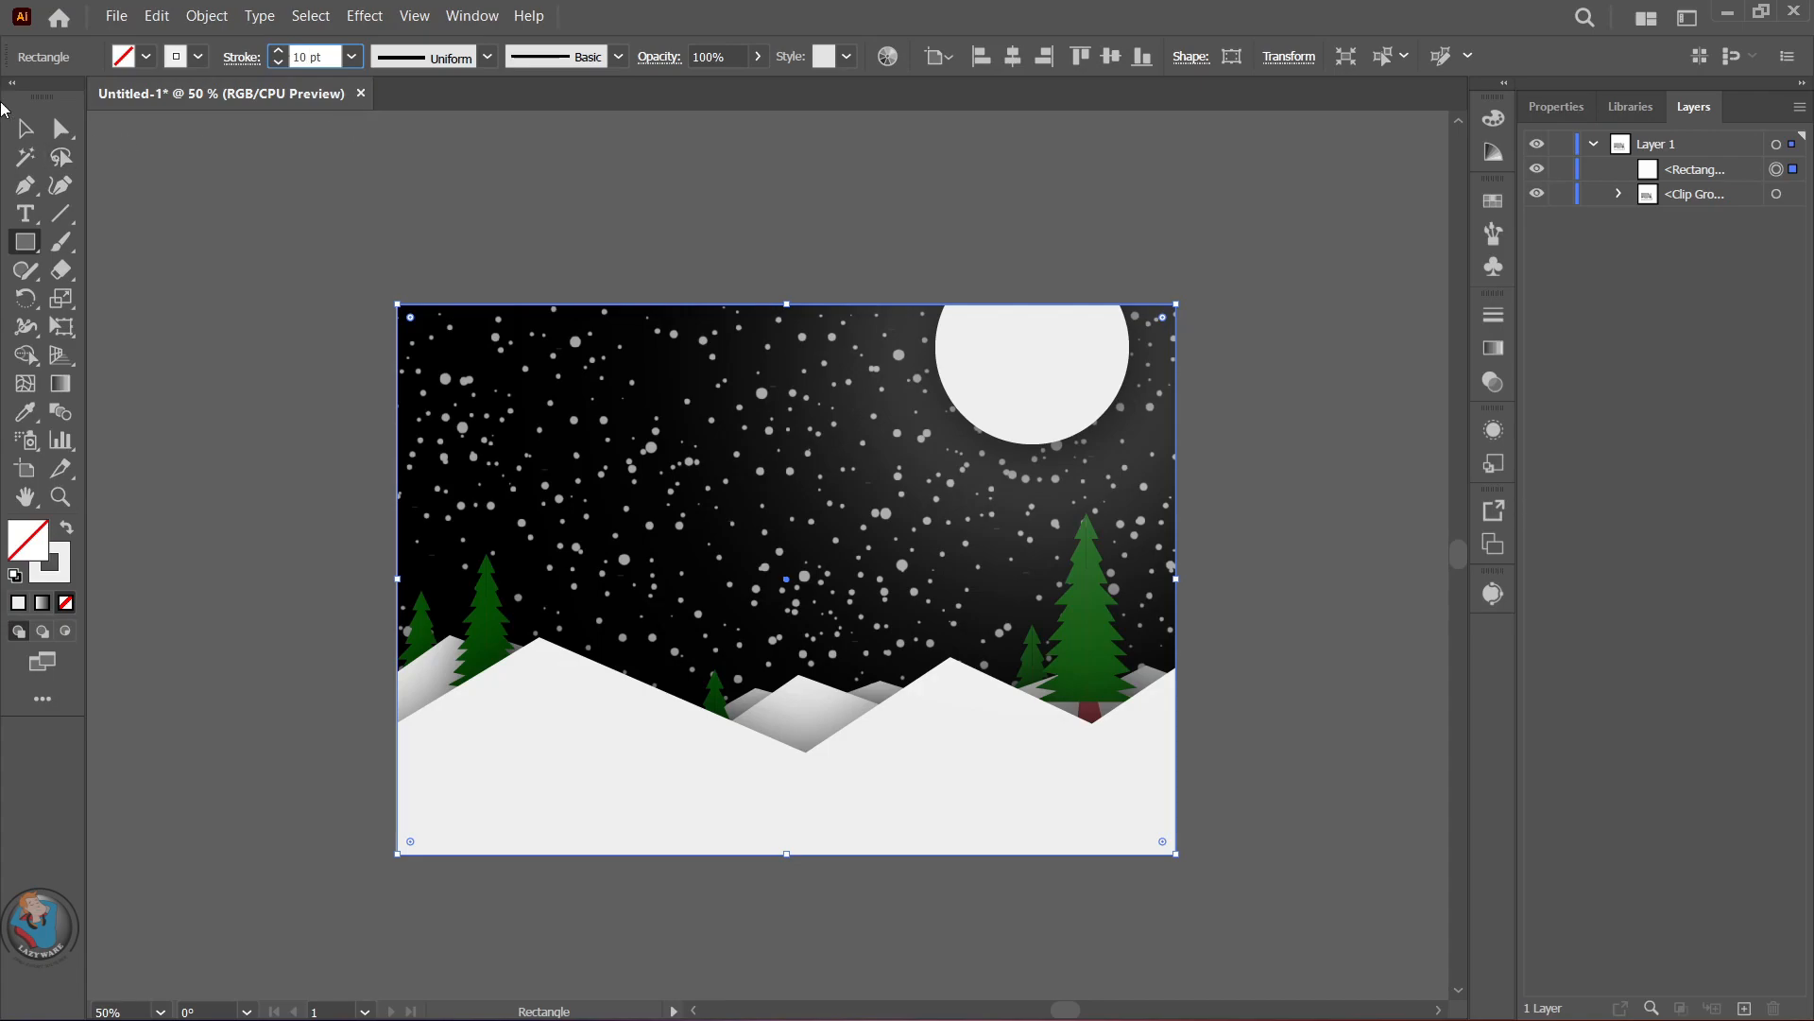
pyautogui.click(36, 135)
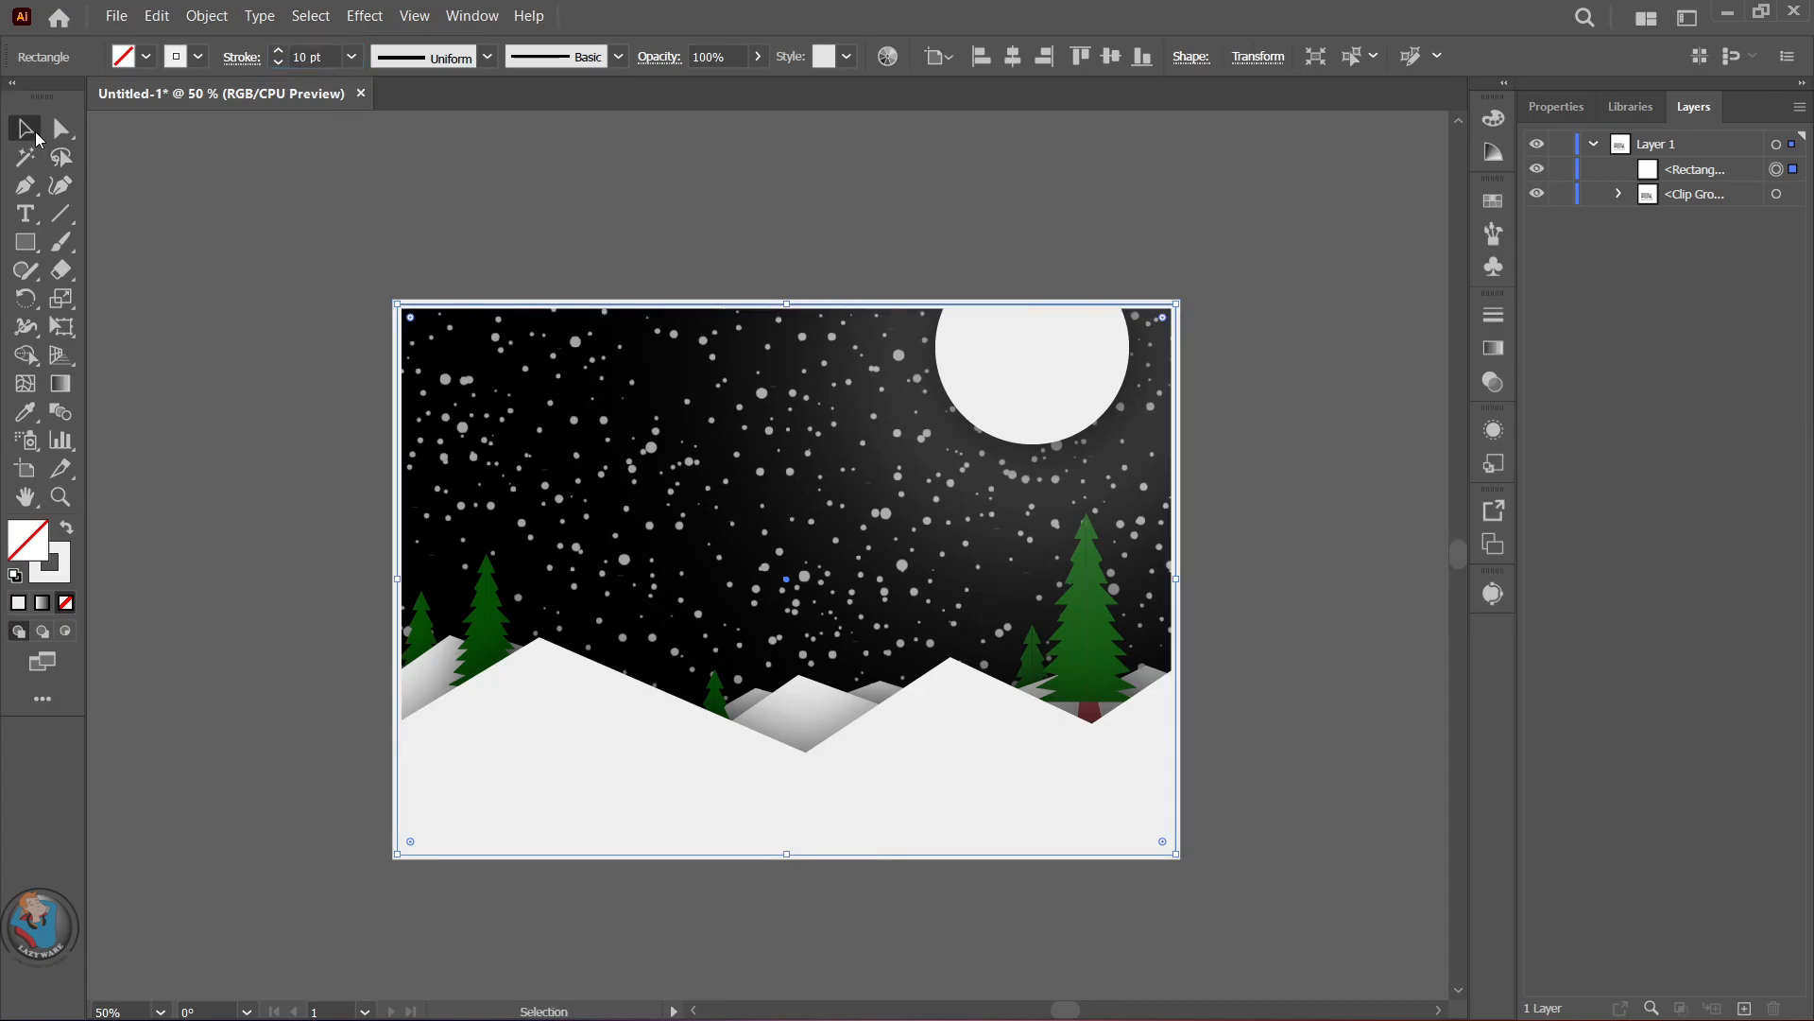